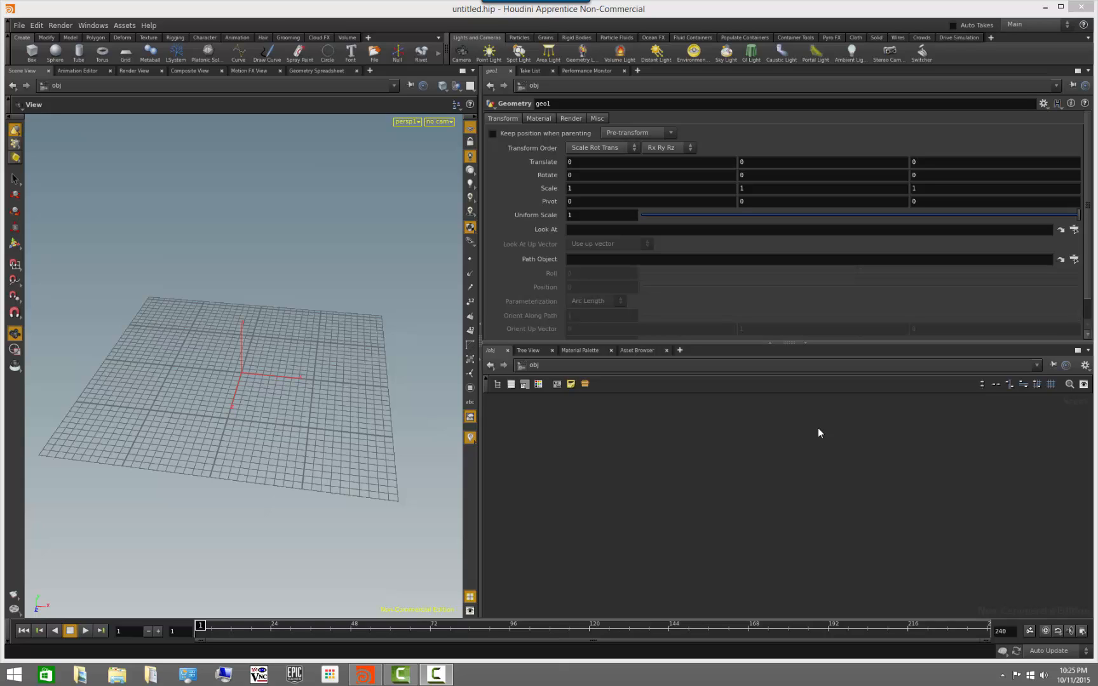
Create a Geometry object at the scene level and enter its network
{"action": "left_click", "coordinate": [810, 462]}
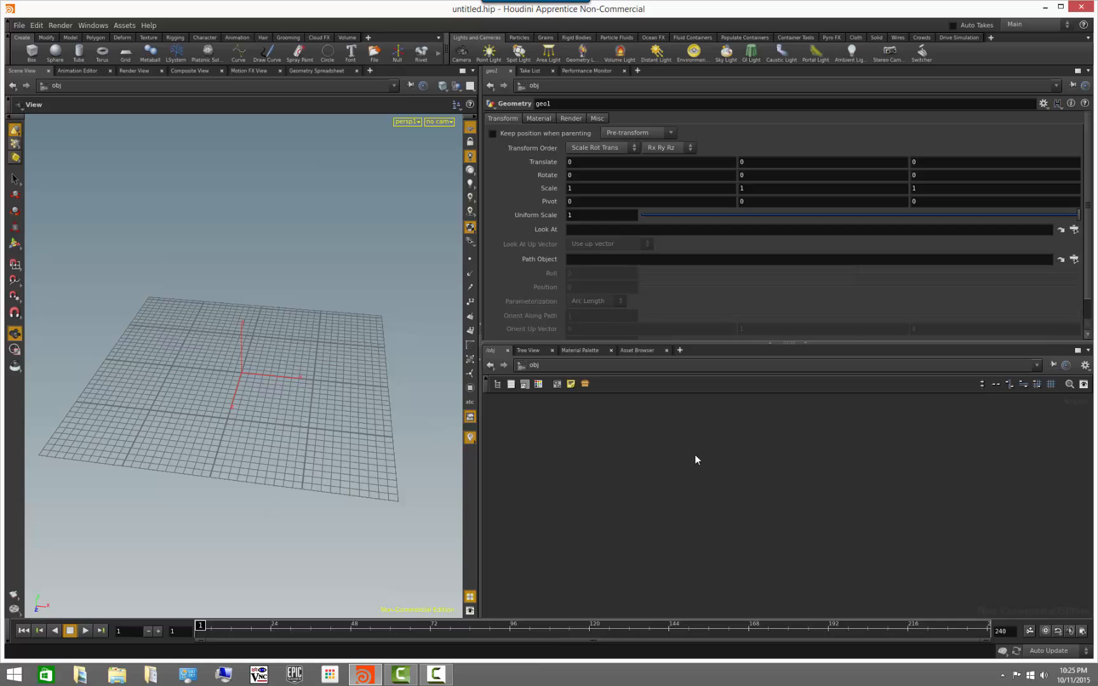
{"action": "key", "text": "Tab"}
{"action": "type", "text": "geo"}
{"action": "key", "text": "Return"}
{"action": "left_click", "coordinate": [695, 456]}
{"action": "left_click", "coordinate": [695, 456]}
{"action": "double_click", "coordinate": [695, 458]}
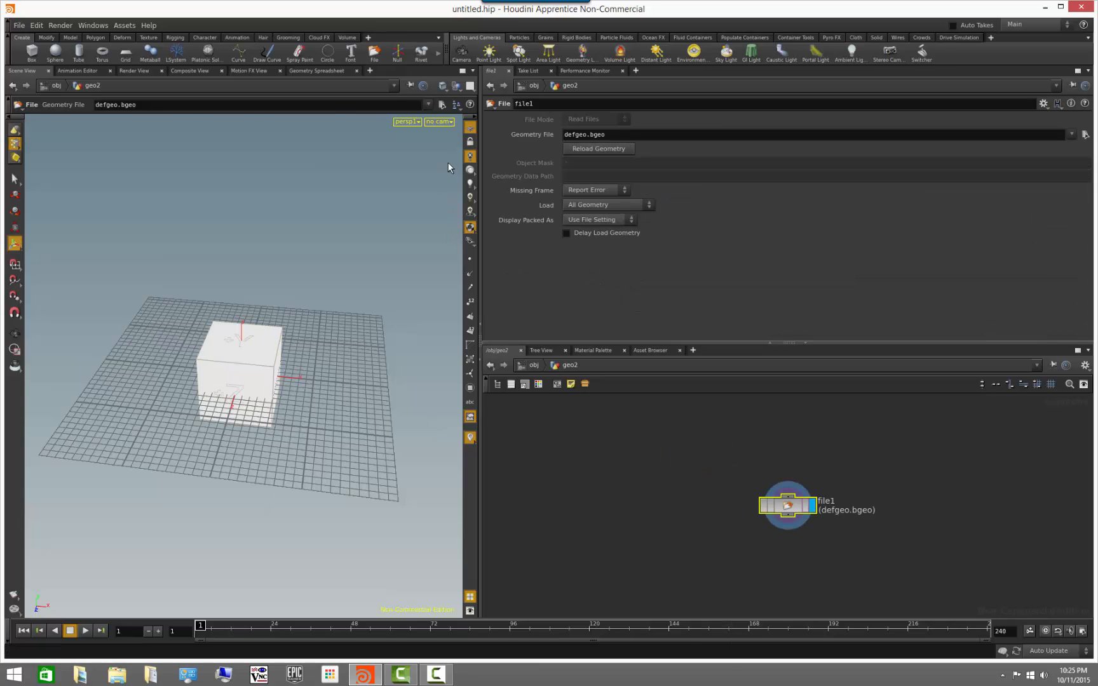
Switch the 3D view from unlit display to lit shading
{"action": "left_click", "coordinate": [476, 175]}
{"action": "left_click", "coordinate": [638, 535]}
{"action": "mouse_move", "coordinate": [693, 529]}
{"action": "middle_mouse_down"}
{"action": "mouse_move", "coordinate": [557, 467]}
{"action": "mouse_move", "coordinate": [519, 462]}
{"action": "middle_mouse_up"}
{"action": "key", "text": "Tab"}
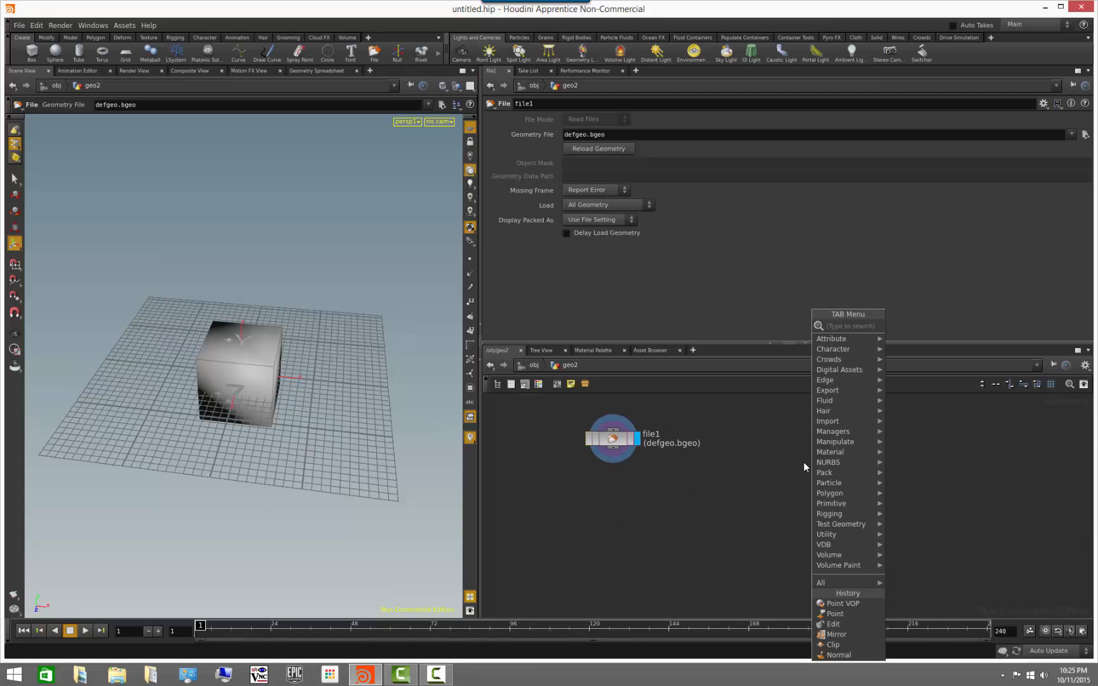
Replace the geometry object with a newly created Geometry object and enter its network
{"action": "left_click", "coordinate": [530, 365]}
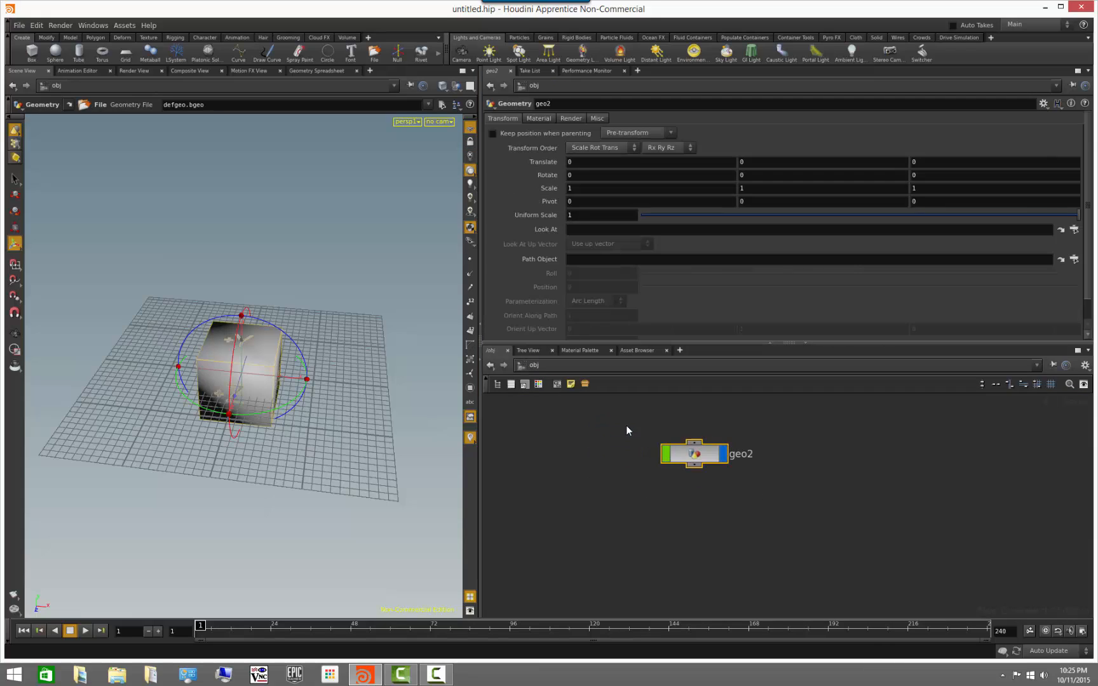
{"action": "key", "text": "Delete"}
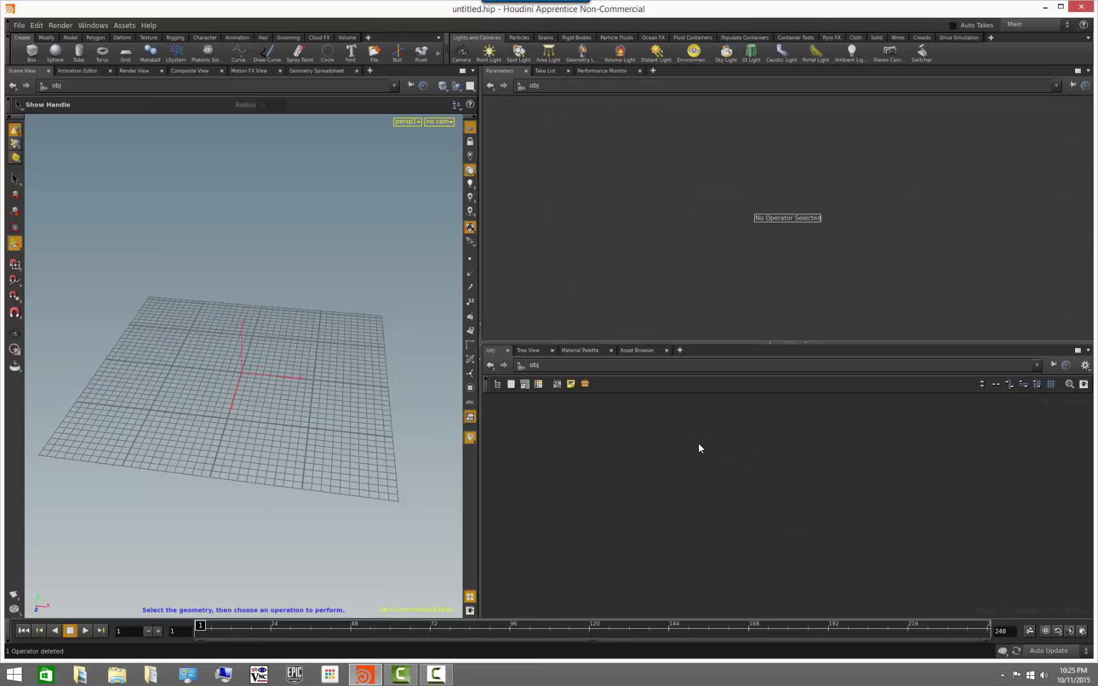
{"action": "key", "text": "Tab"}
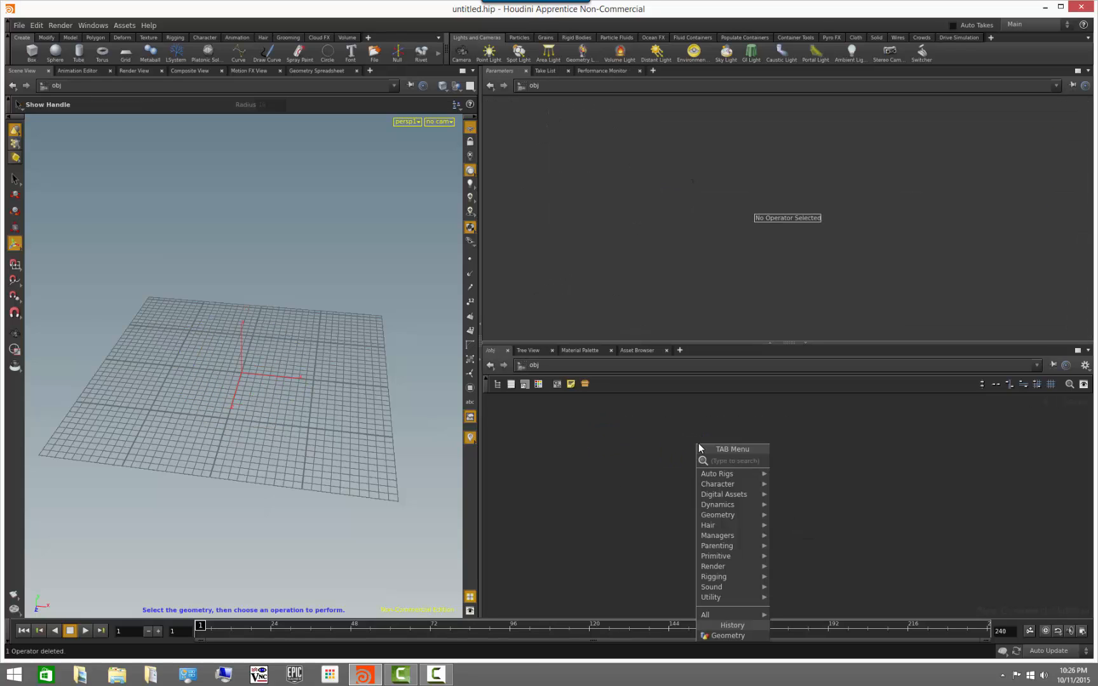
{"action": "type", "text": "geom"}
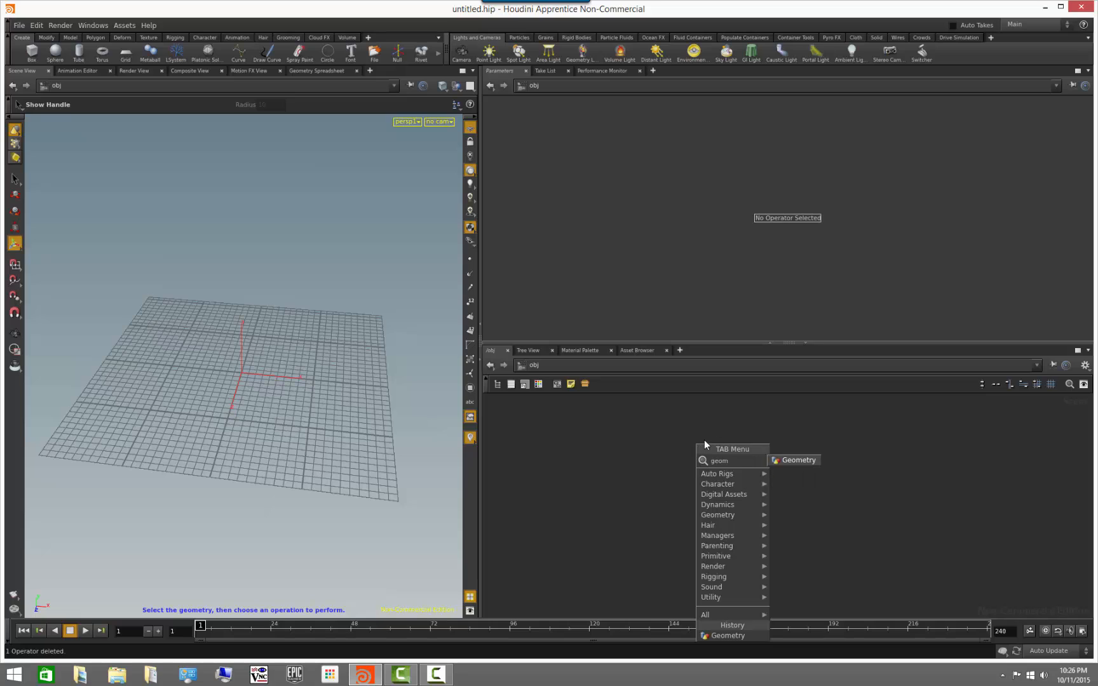
{"action": "left_click", "coordinate": [806, 458]}
{"action": "left_click", "coordinate": [716, 453]}
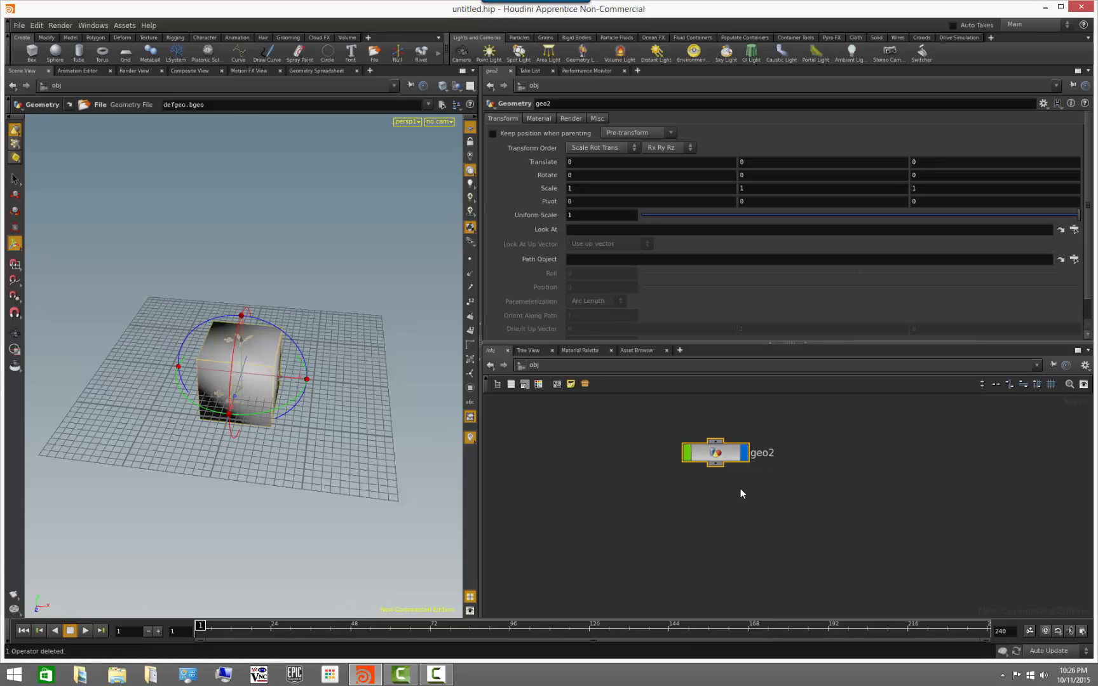
{"action": "double_click", "coordinate": [724, 455]}
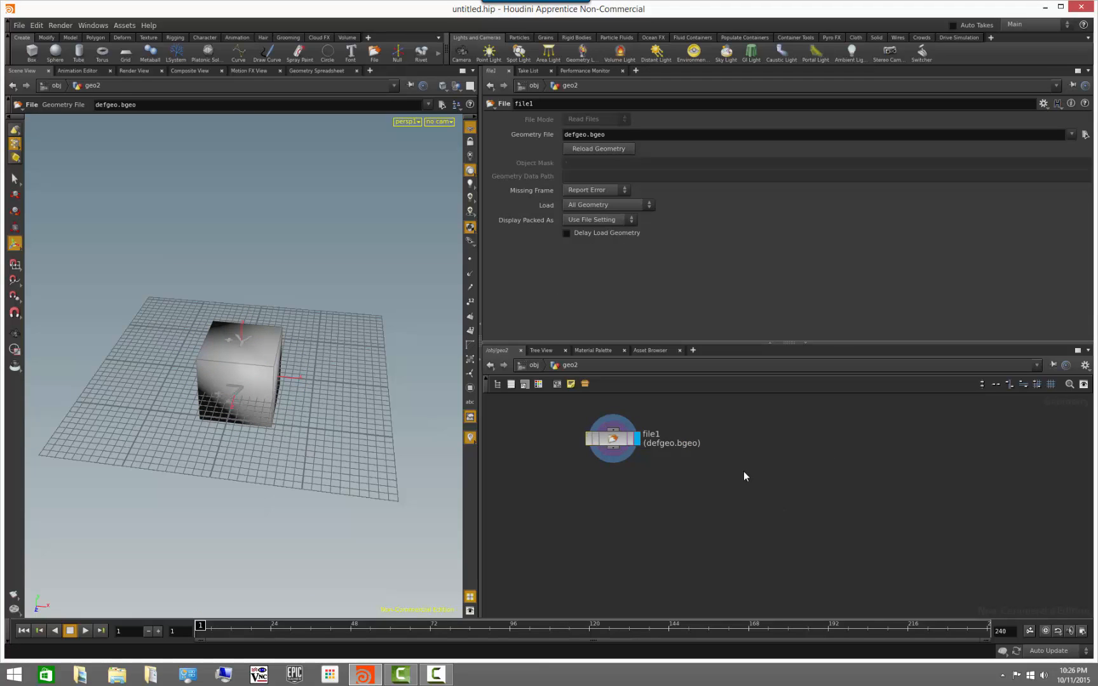
Add a Test Geometry: Pig Head node to the object's network
{"action": "key", "text": "Tab"}
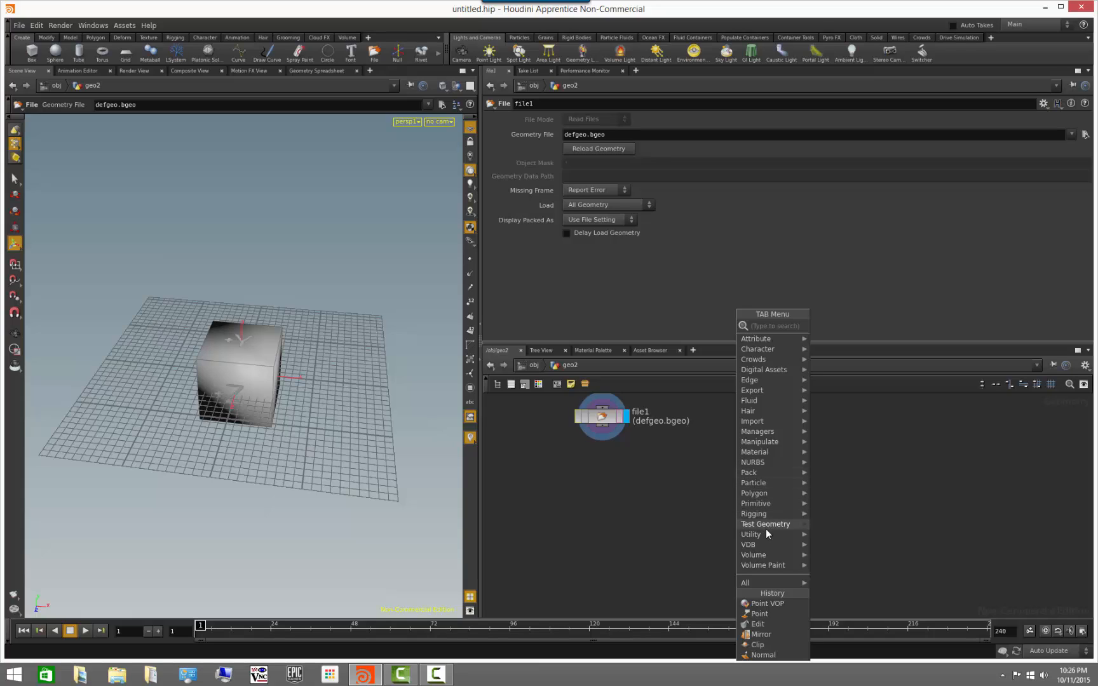
{"action": "mouse_move", "coordinate": [766, 527]}
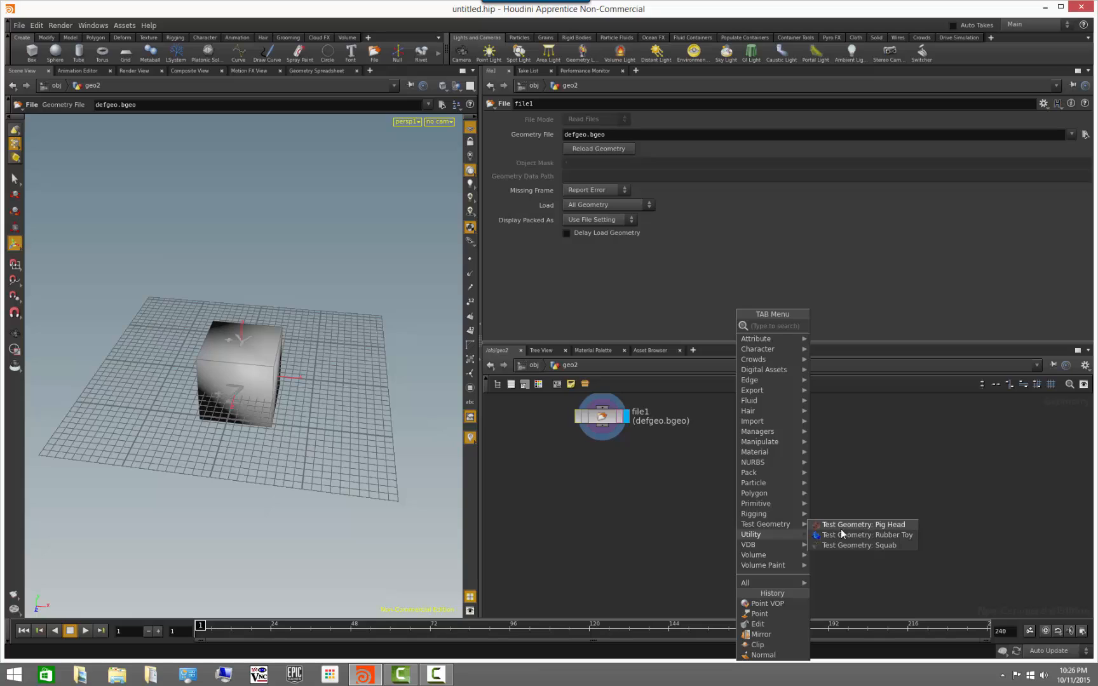
{"action": "left_click", "coordinate": [883, 534]}
{"action": "left_click", "coordinate": [810, 528]}
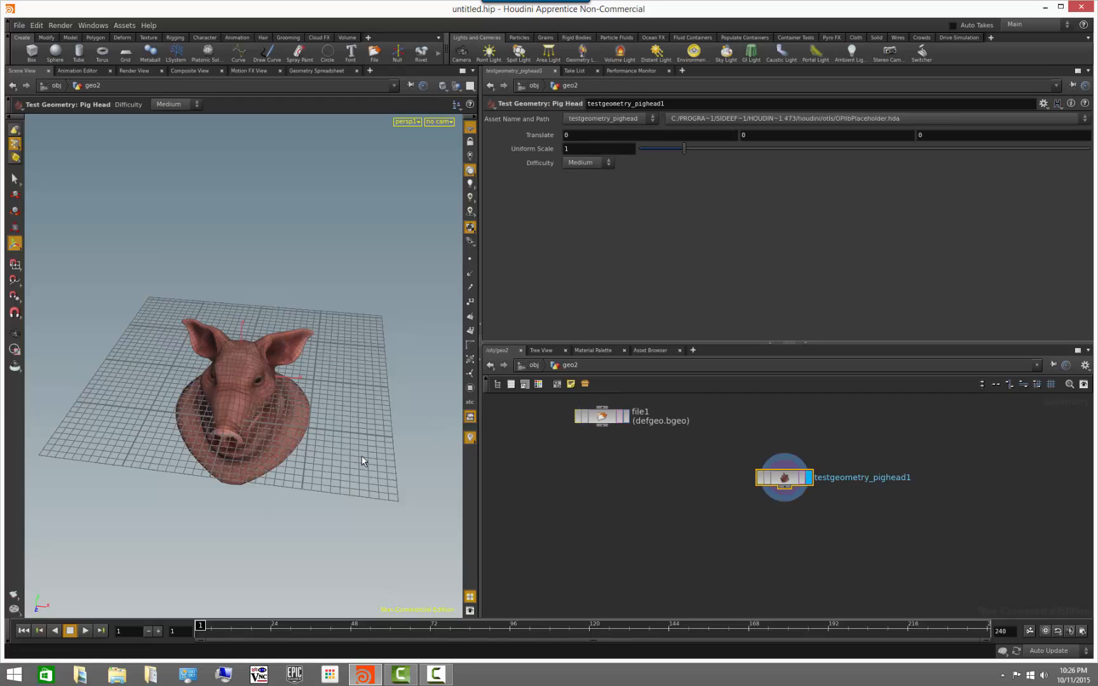
Hide the reference grid in the 3D view and inspect the pig head from several angles
{"action": "left_click", "coordinate": [470, 128]}
{"action": "left_click_drag", "start_coordinate": [240, 406], "coordinate": [255, 385], "text": "alt"}
{"action": "right_click_drag", "start_coordinate": [256, 385], "coordinate": [405, 467], "text": "alt"}
{"action": "middle_click_drag", "start_coordinate": [405, 468], "coordinate": [381, 420], "text": "alt"}
{"action": "left_click_drag", "start_coordinate": [368, 448], "coordinate": [375, 423], "text": "alt"}
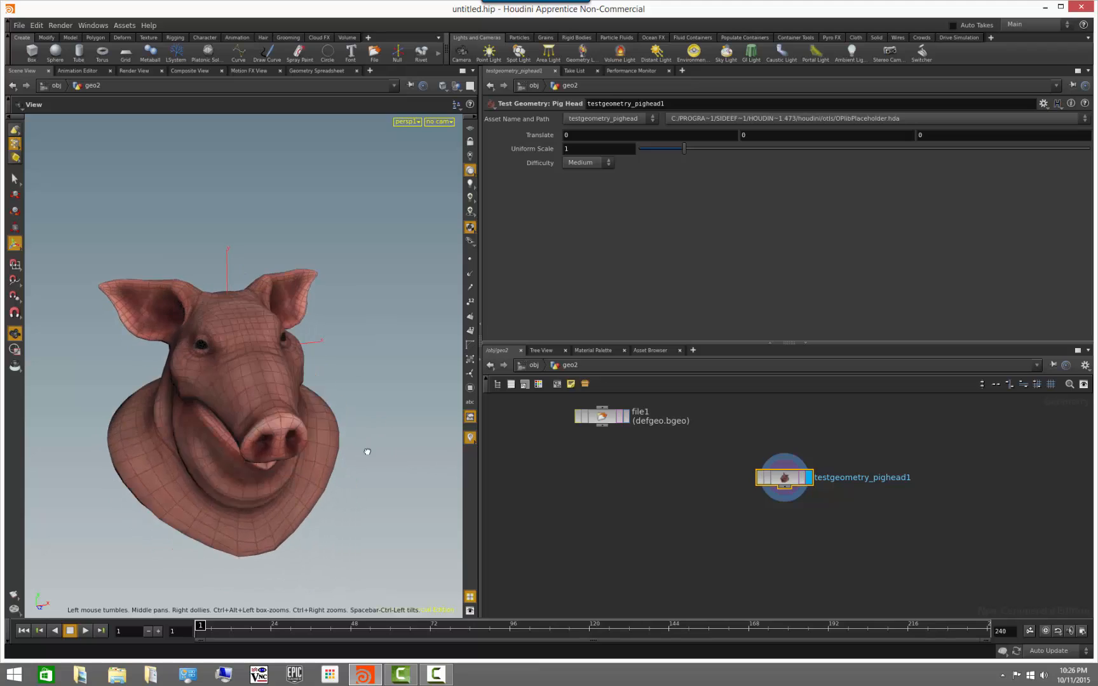
{"action": "right_click_drag", "start_coordinate": [375, 422], "coordinate": [272, 423], "text": "alt"}
{"action": "middle_click_drag", "start_coordinate": [272, 424], "coordinate": [270, 377], "text": "alt"}
{"action": "left_click_drag", "start_coordinate": [269, 377], "coordinate": [328, 328], "text": "alt"}
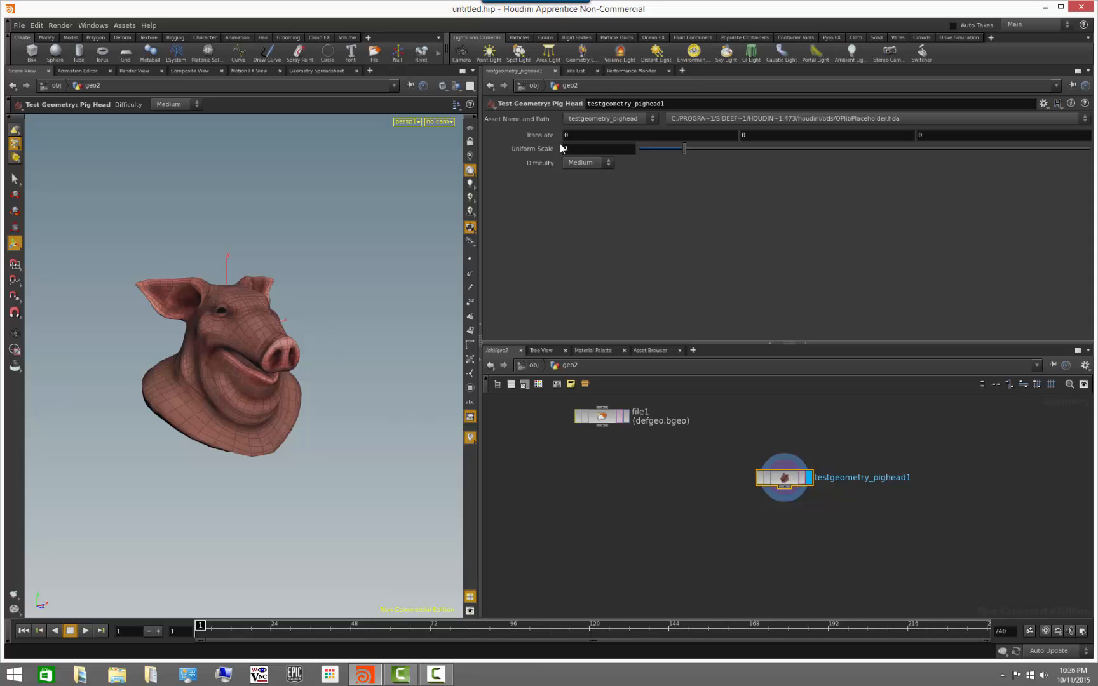
{"action": "mouse_move", "coordinate": [338, 312]}
{"action": "left_mouse_down", "text": "alt"}
{"action": "mouse_move", "coordinate": [308, 311]}
{"action": "mouse_move", "coordinate": [353, 315]}
{"action": "left_mouse_up", "text": "alt"}
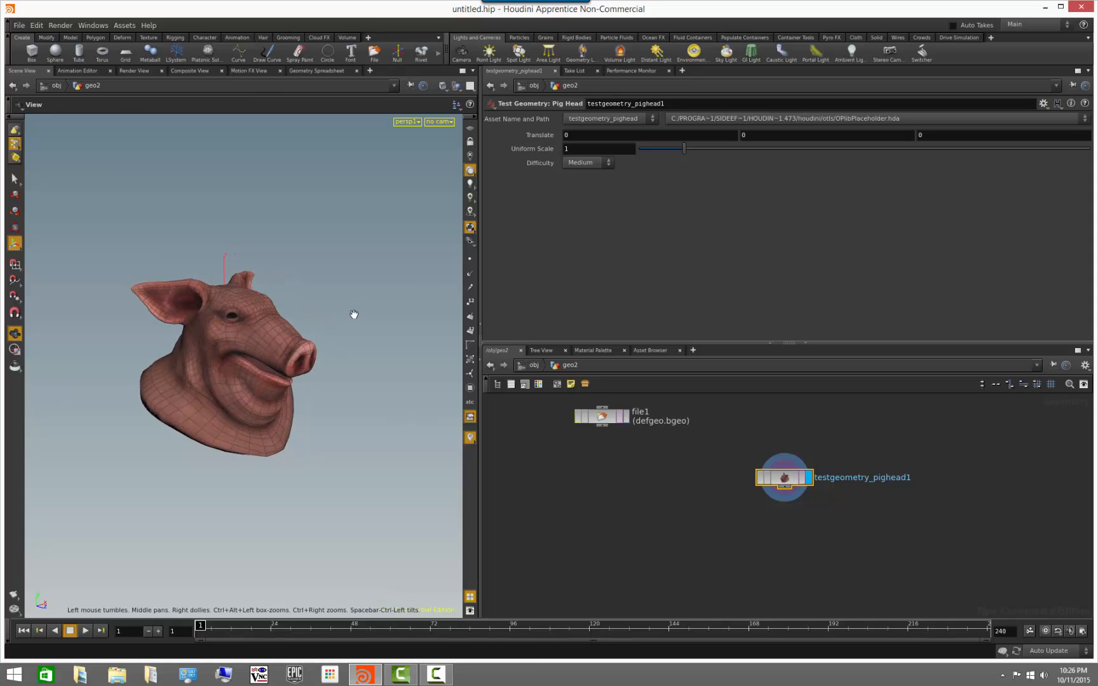
Preview the pig head at Easy difficulty and restore it to Medium
{"action": "left_click", "coordinate": [589, 162]}
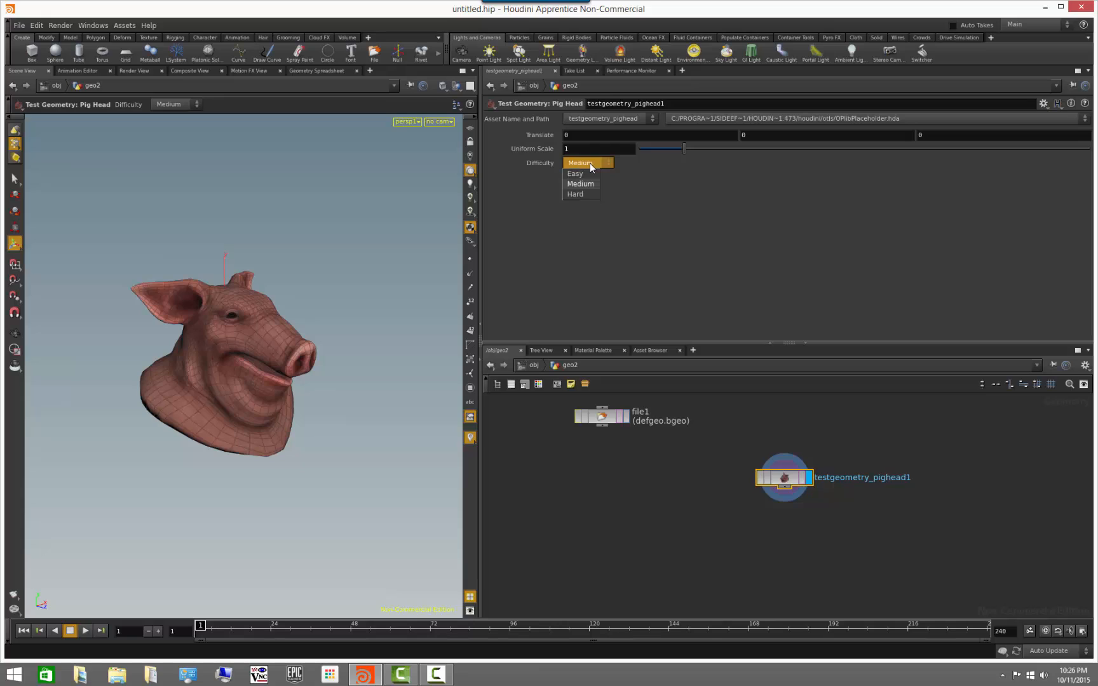
{"action": "left_click", "coordinate": [575, 174]}
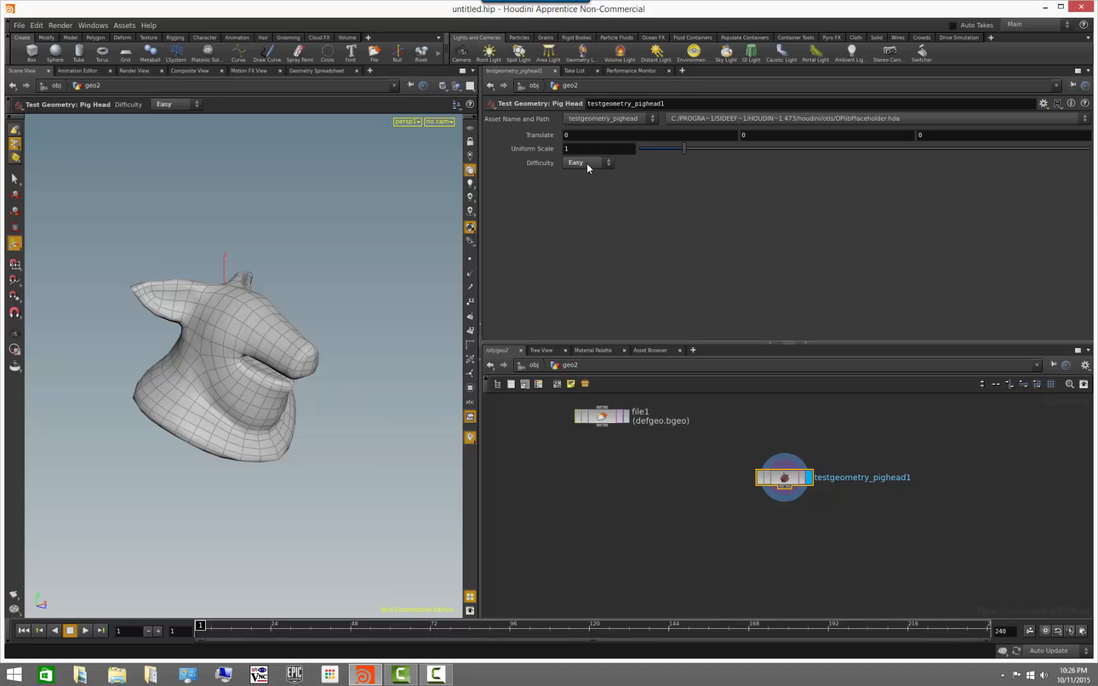
{"action": "left_click", "coordinate": [587, 184]}
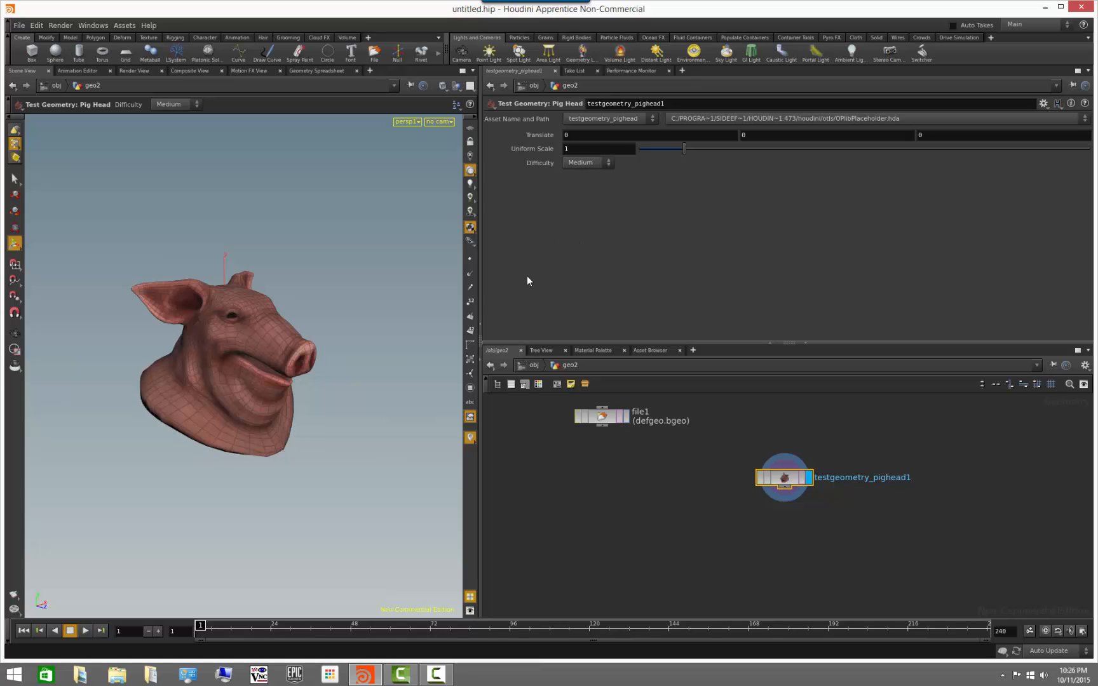
{"action": "mouse_move", "coordinate": [320, 370]}
{"action": "left_mouse_down", "text": "alt"}
{"action": "mouse_move", "coordinate": [289, 375]}
{"action": "mouse_move", "coordinate": [305, 374]}
{"action": "left_mouse_up", "text": "alt"}
Move the pig head node aside and delete the default file1 node
{"action": "left_click_drag", "start_coordinate": [787, 481], "coordinate": [916, 481]}
{"action": "left_click", "coordinate": [621, 425]}
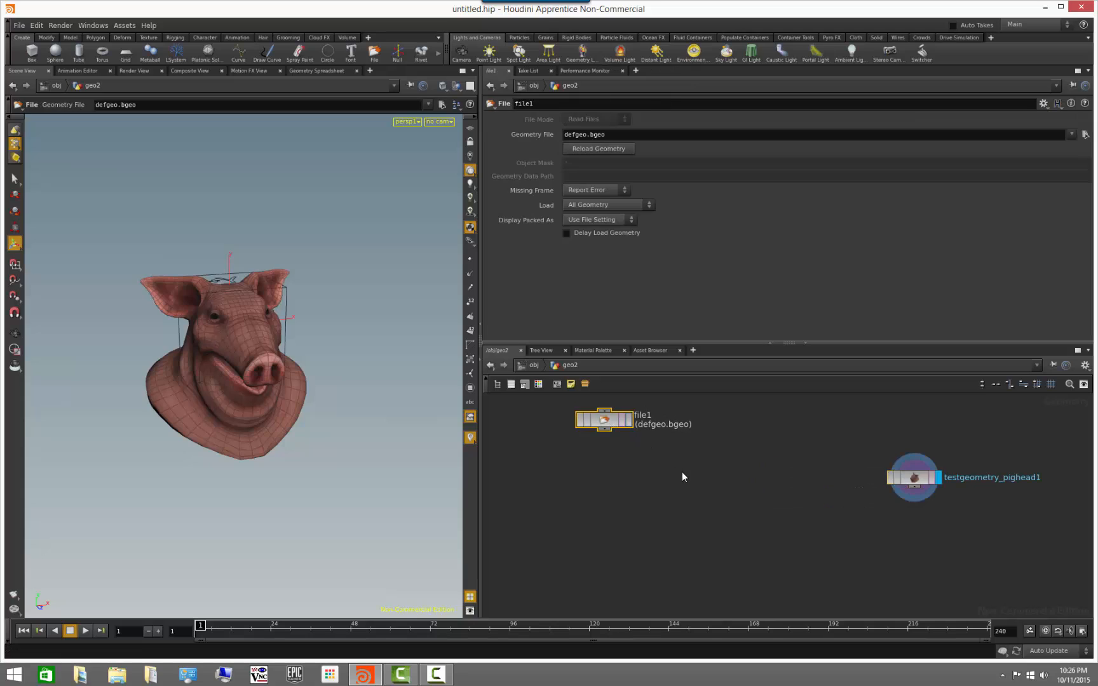
{"action": "key", "text": "Delete"}
{"action": "middle_click_drag", "start_coordinate": [803, 513], "coordinate": [724, 509]}
Duplicate the pig head node, place the copy beside the original, and set the copy's Difficulty to Easy
{"action": "left_click", "coordinate": [834, 474]}
{"action": "key", "text": "ctrl+c"}
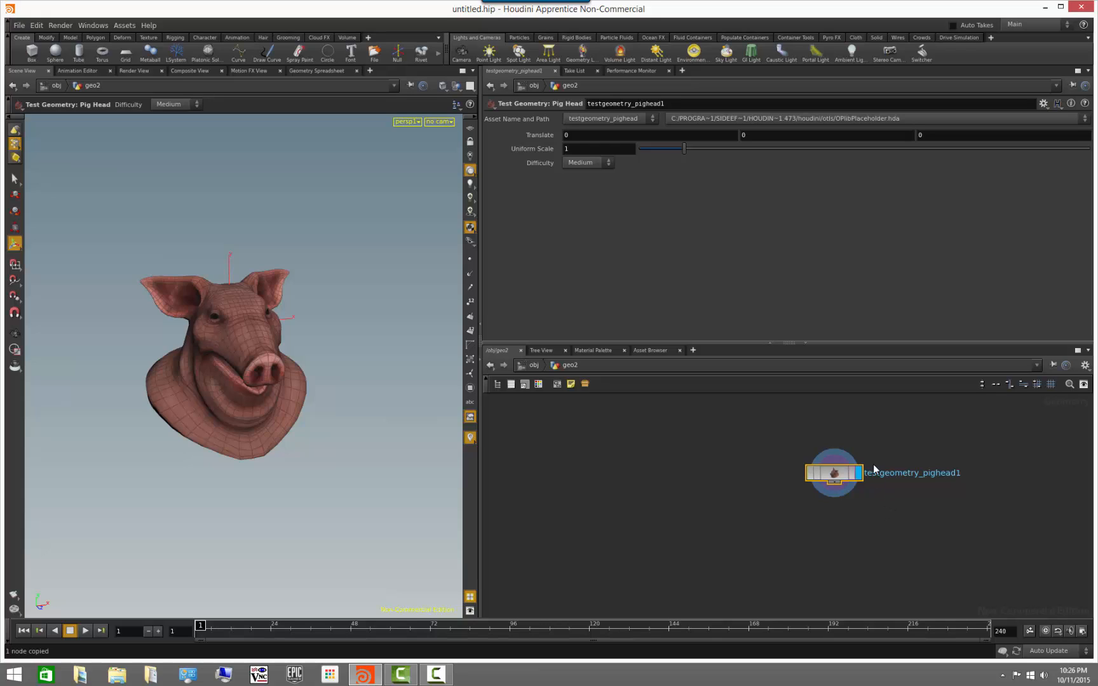
{"action": "key", "text": "ctrl+v"}
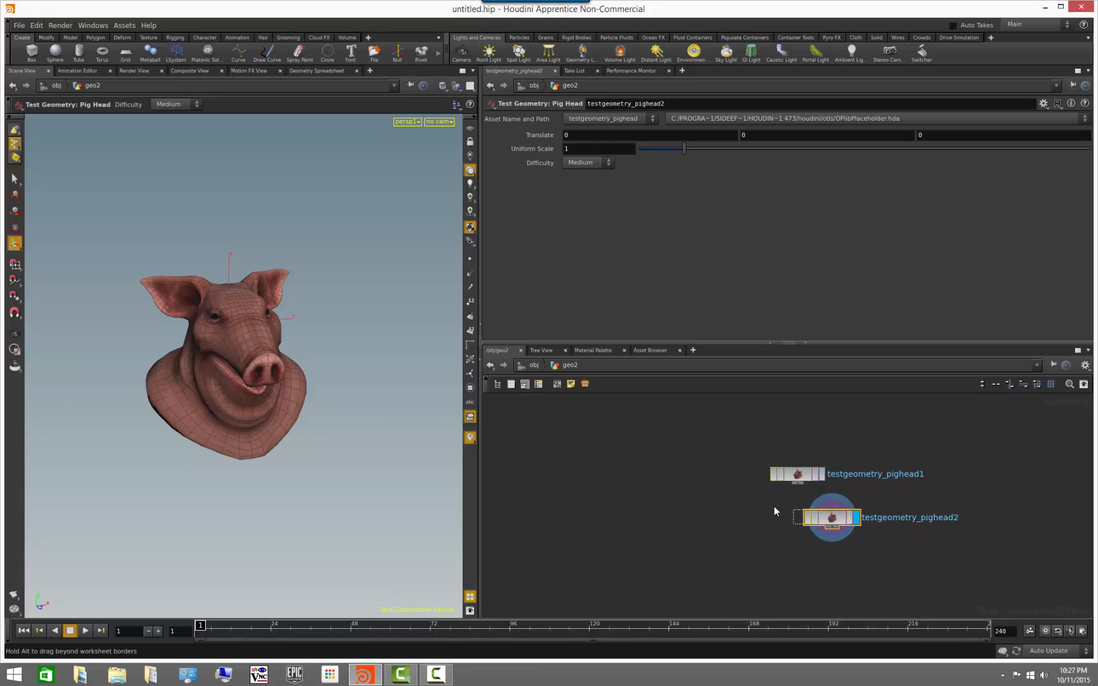
{"action": "left_click_drag", "start_coordinate": [802, 534], "coordinate": [621, 469]}
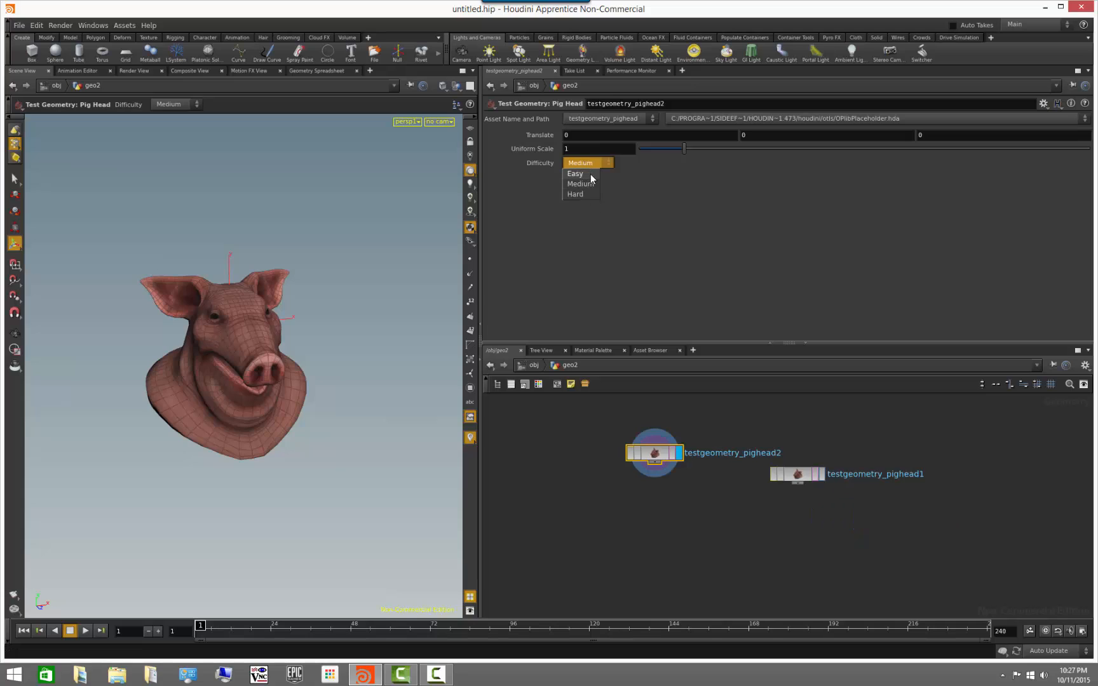
{"action": "left_click", "coordinate": [590, 173]}
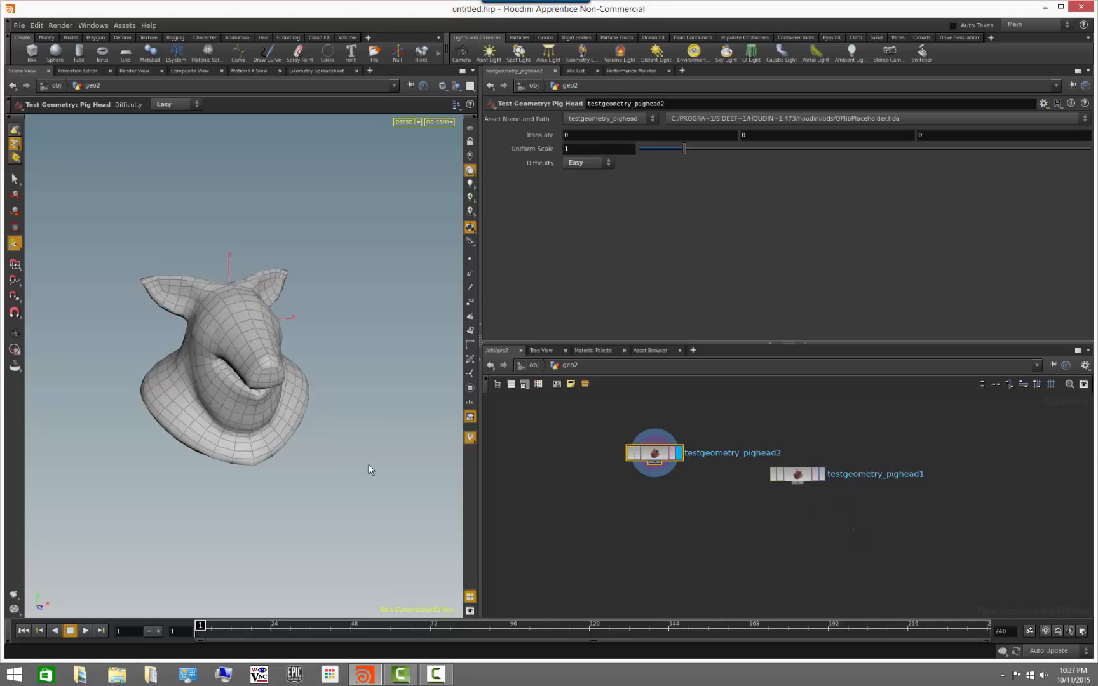
Compare the two pig heads by alternating which one is displayed, and move testgeometry_pighead1 farther from the copy
{"action": "left_click", "coordinate": [822, 474]}
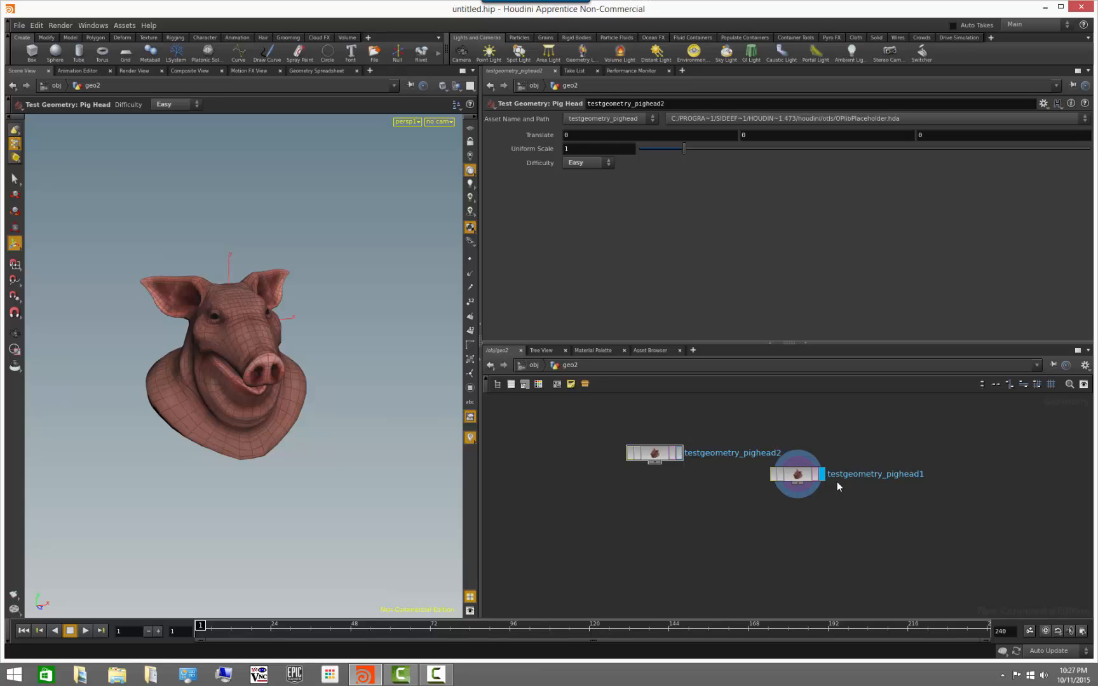
{"action": "left_click", "coordinate": [679, 452]}
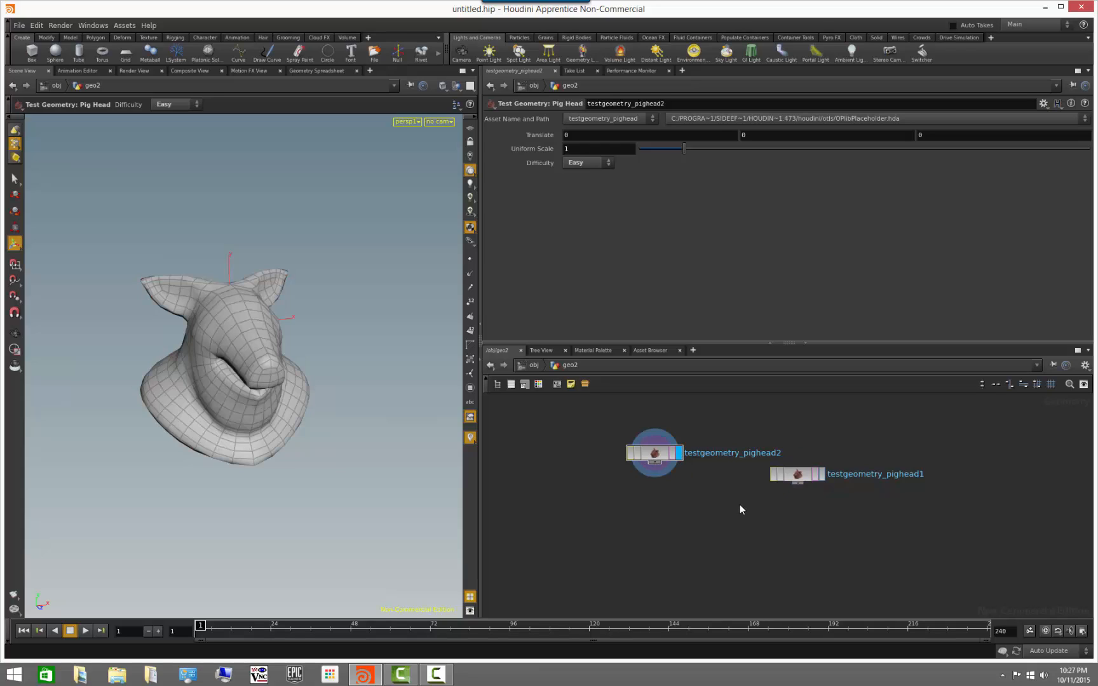
{"action": "left_click", "coordinate": [822, 473]}
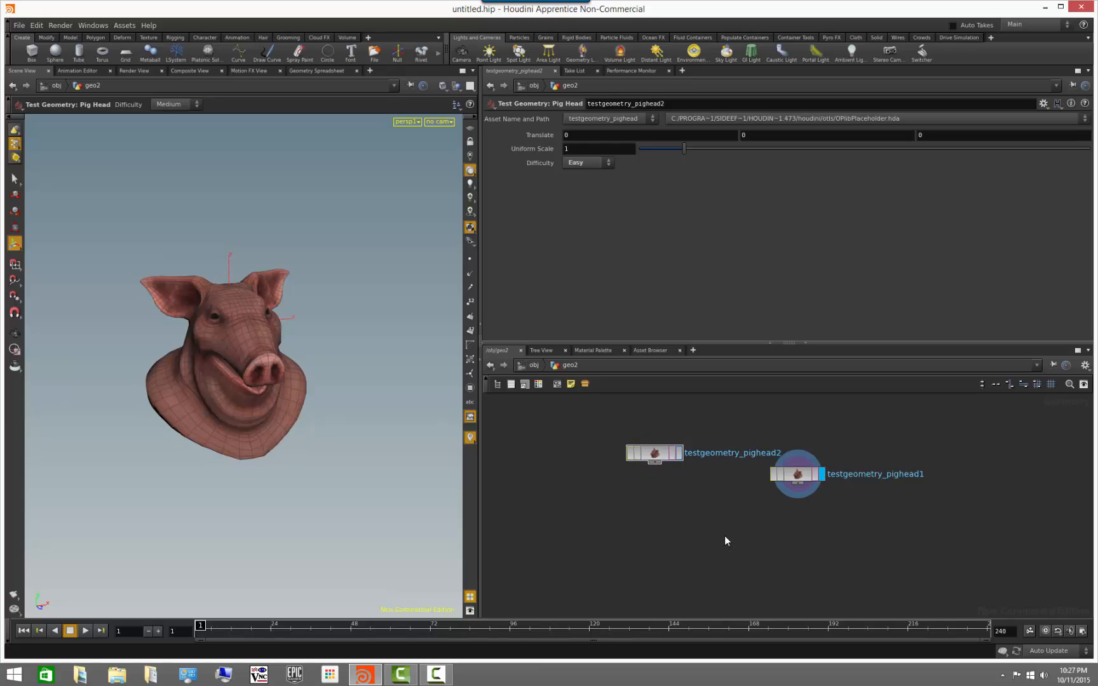
{"action": "left_click_drag", "start_coordinate": [790, 478], "coordinate": [900, 466]}
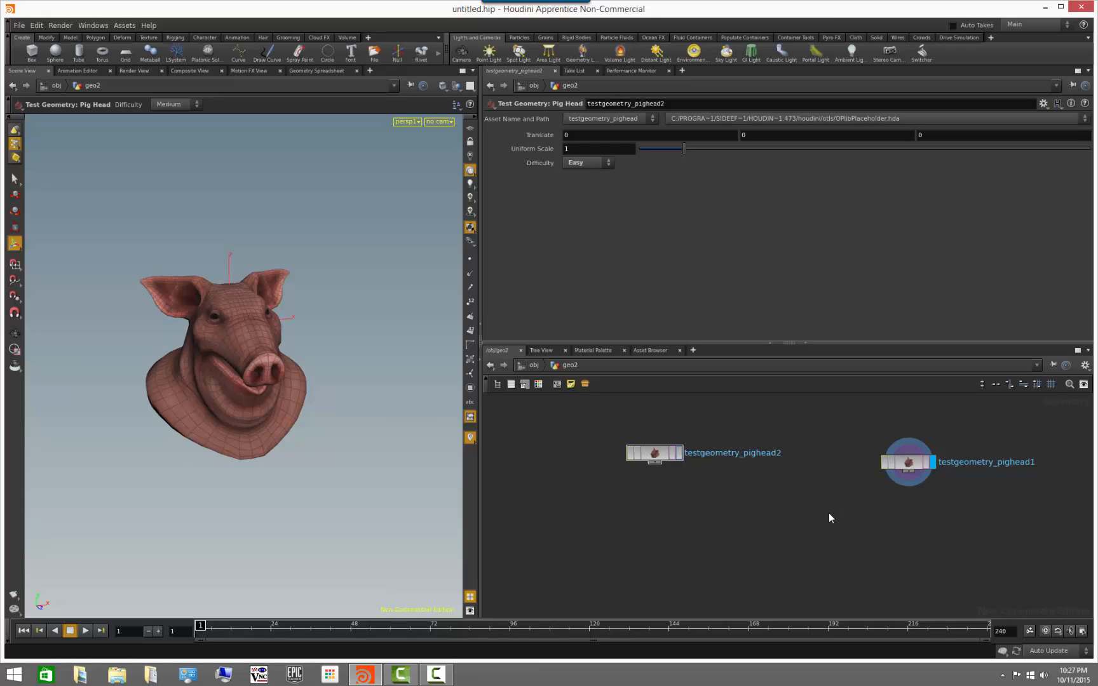
{"action": "scroll", "coordinate": [781, 511], "scroll_direction": "up", "scroll_amount": 2}
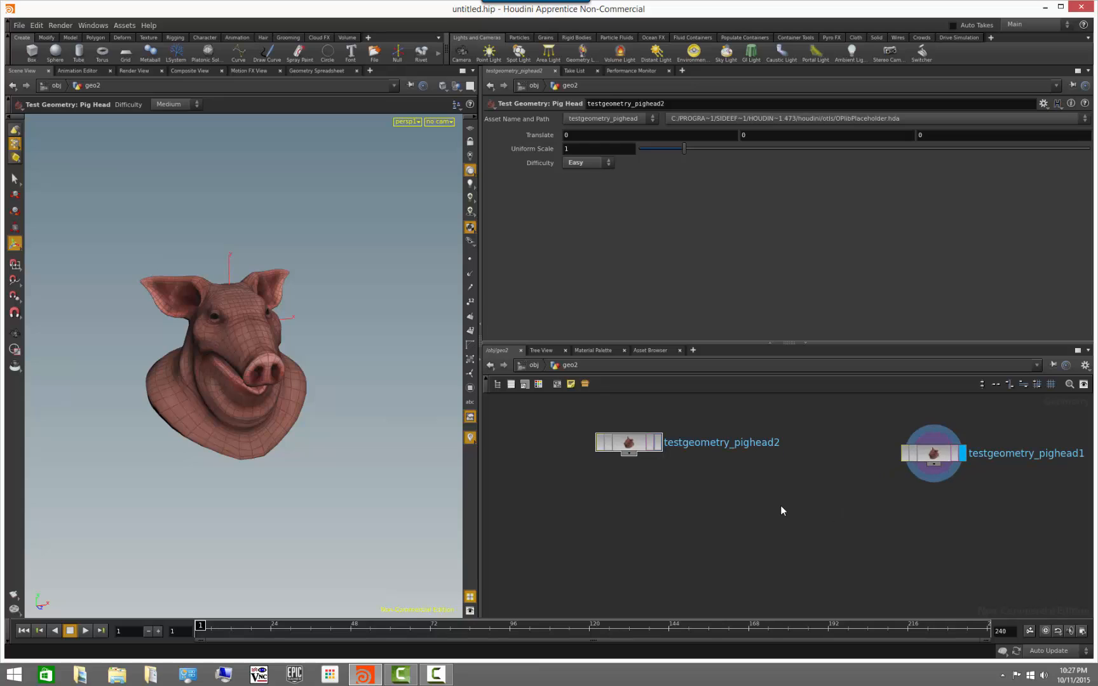
{"action": "scroll", "coordinate": [681, 487], "scroll_direction": "down", "scroll_amount": 1}
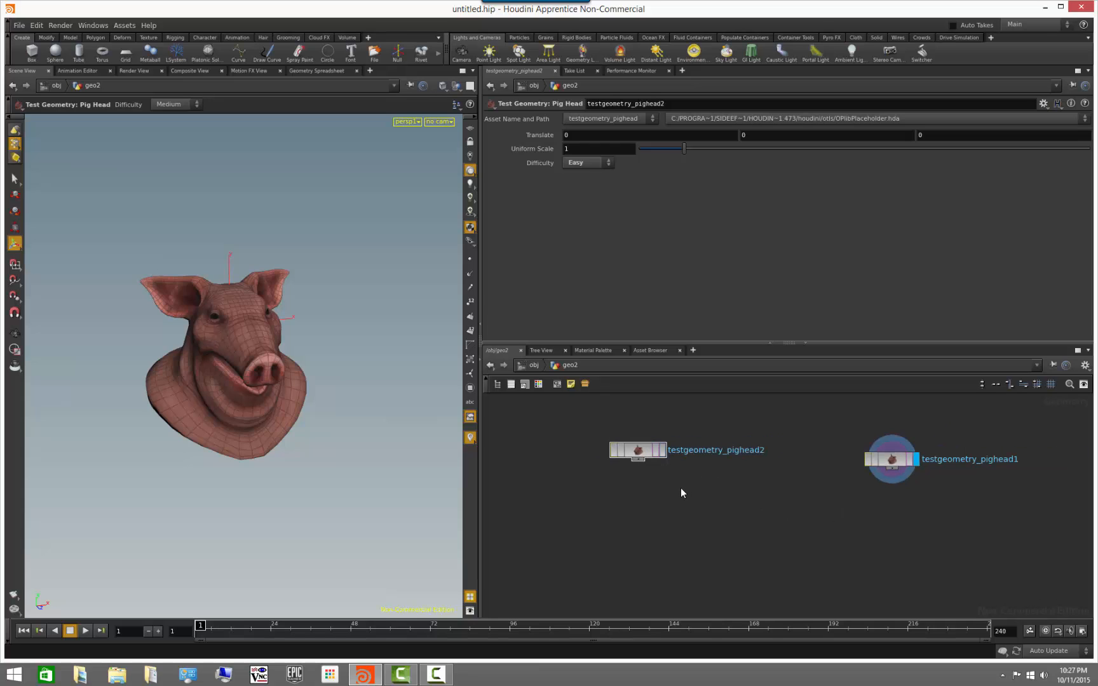
Compare both pig heads in a frontal view and leave the Easy version, testgeometry_pighead2, displayed
{"action": "left_click", "coordinate": [663, 453]}
{"action": "left_click", "coordinate": [915, 460]}
{"action": "mouse_move", "coordinate": [220, 352]}
{"action": "left_mouse_down", "text": "alt"}
{"action": "mouse_move", "coordinate": [216, 366]}
{"action": "mouse_move", "coordinate": [229, 359]}
{"action": "left_mouse_up", "text": "alt"}
{"action": "left_click_drag", "start_coordinate": [334, 446], "coordinate": [249, 464], "text": "alt"}
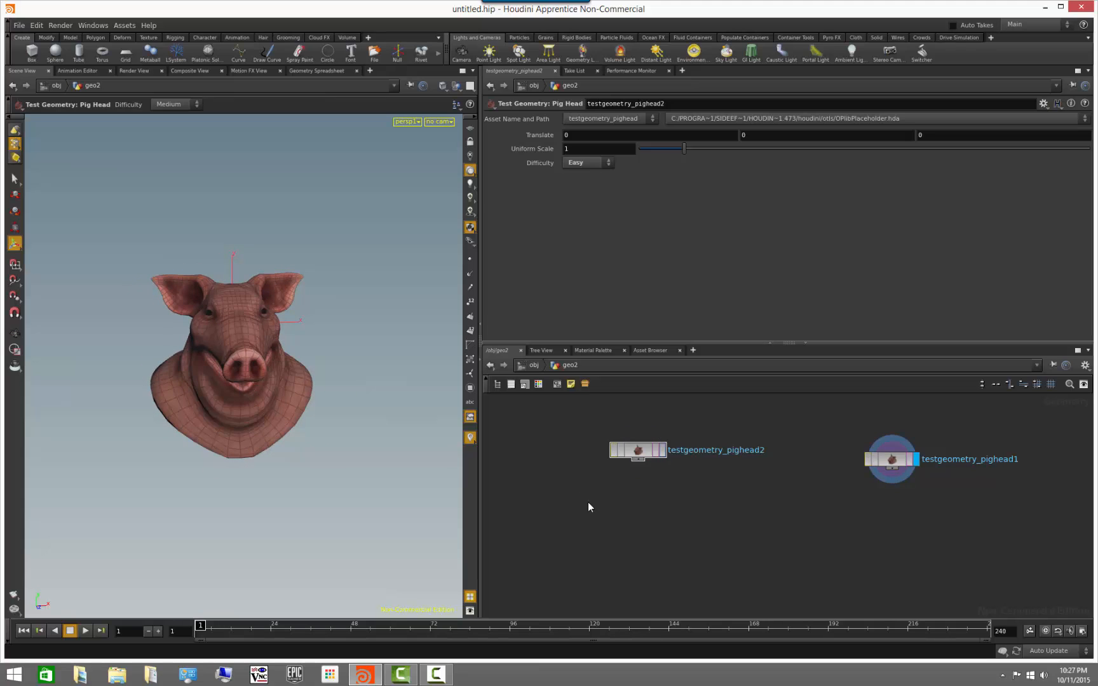
{"action": "left_click", "coordinate": [663, 452]}
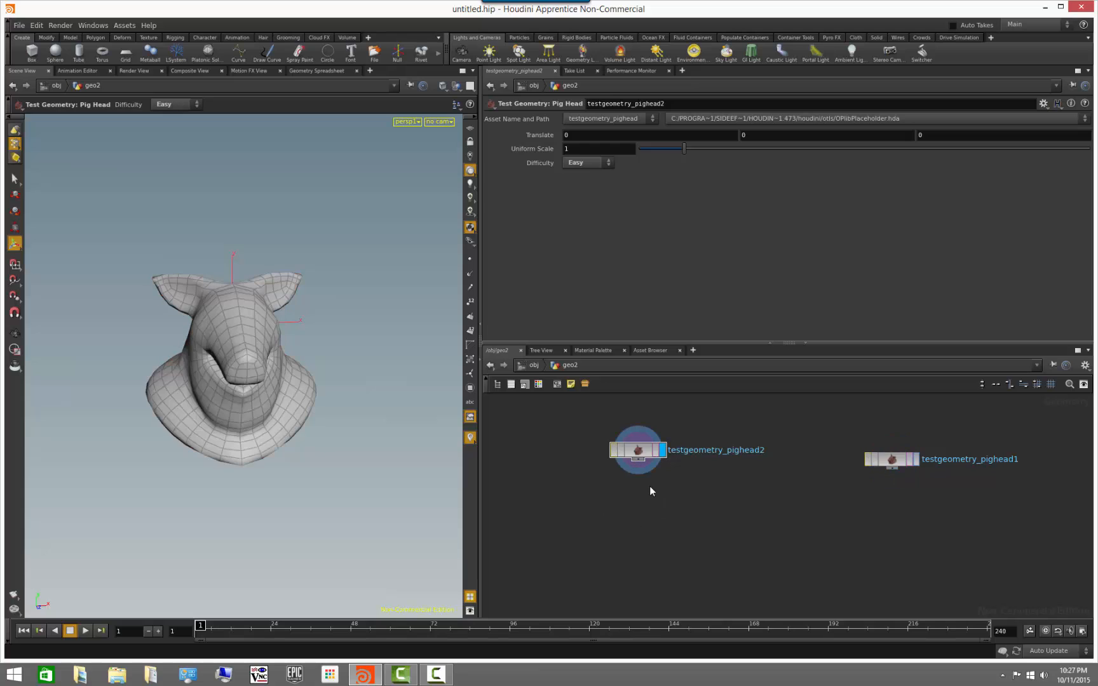
Try an Edit node connected after testgeometry_pighead2, display its result, and delete the node
{"action": "key", "text": "Tab"}
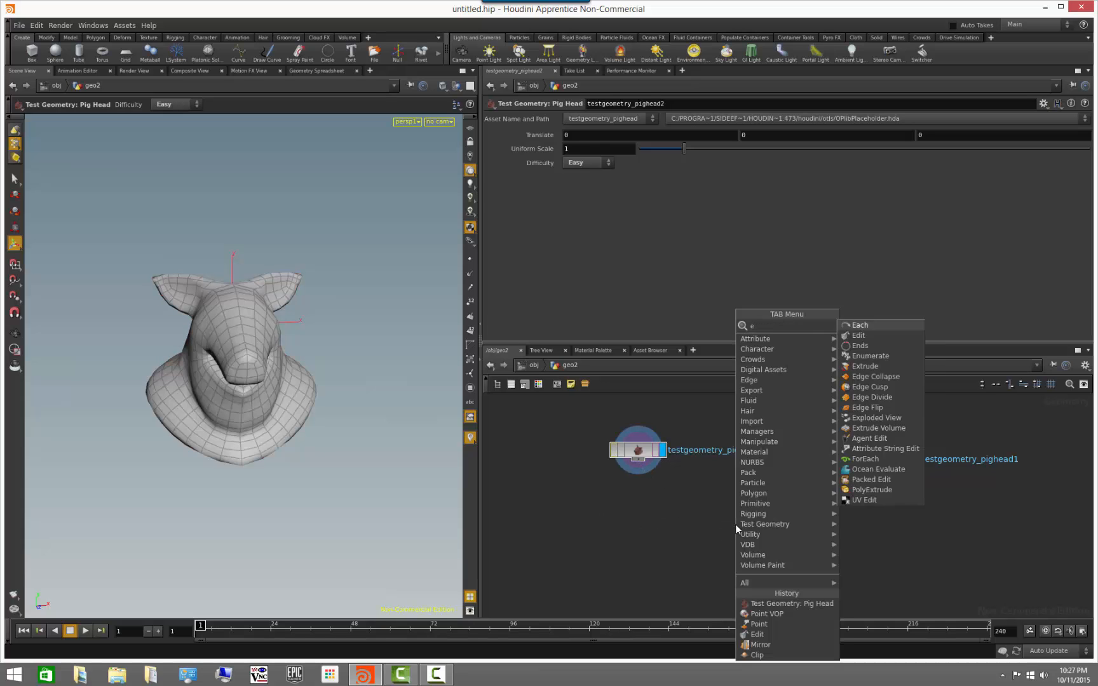
{"action": "key", "text": "Escape"}
{"action": "left_click", "coordinate": [735, 524]}
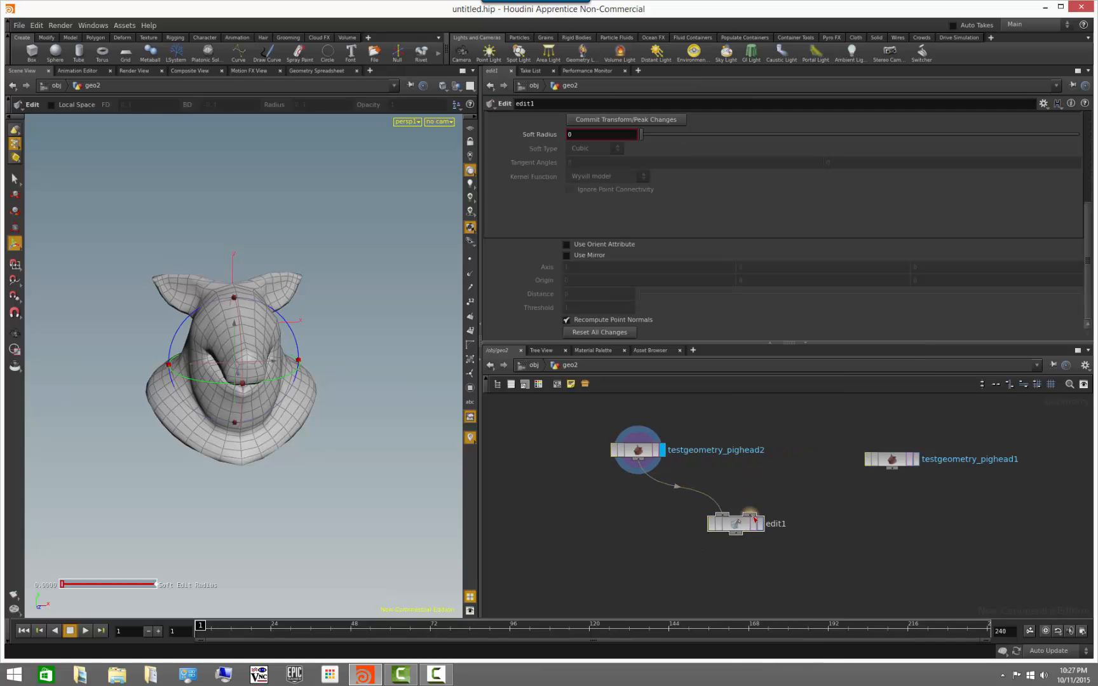
{"action": "left_click", "coordinate": [761, 526]}
{"action": "left_click_drag", "start_coordinate": [350, 404], "coordinate": [338, 408], "text": "alt"}
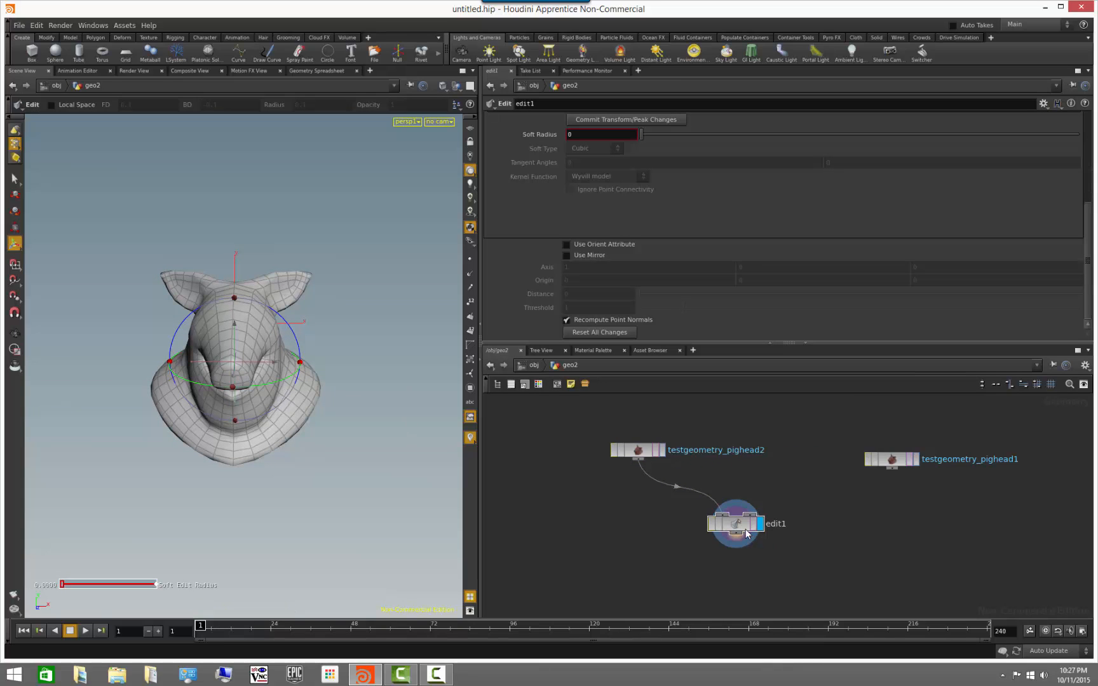
{"action": "key", "text": "Delete"}
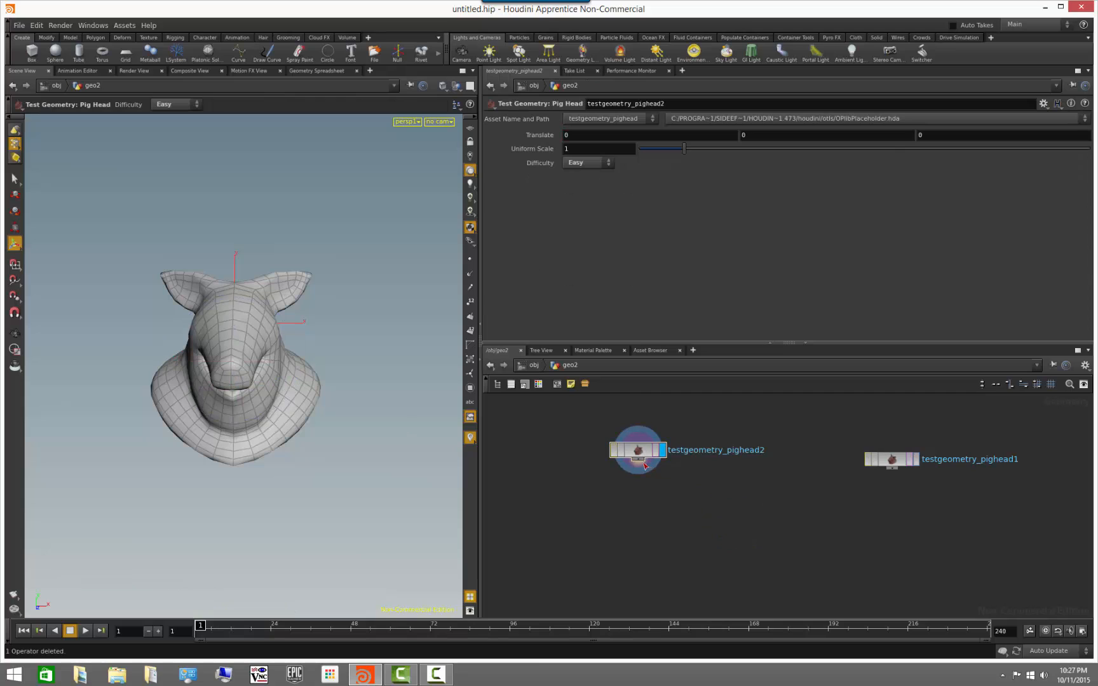
Add an Edit node connected after testgeometry_pighead2 and display its result with the handle tool active
{"action": "key", "text": "Tab"}
{"action": "type", "text": "edit"}
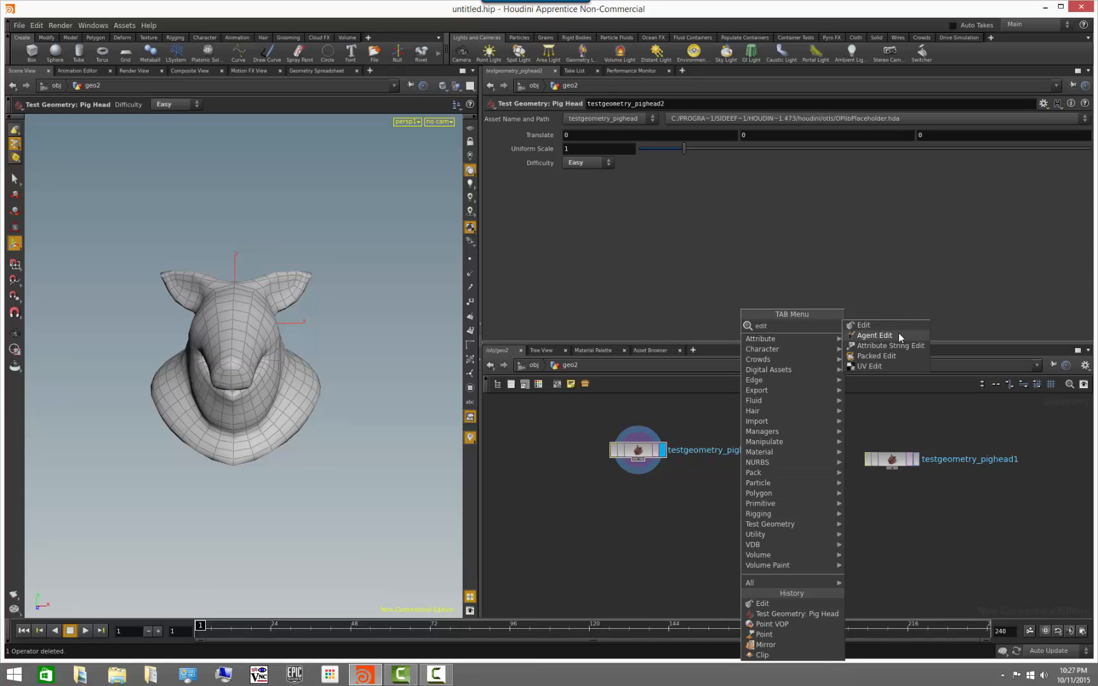
{"action": "left_click", "coordinate": [863, 325]}
{"action": "left_click", "coordinate": [722, 505]}
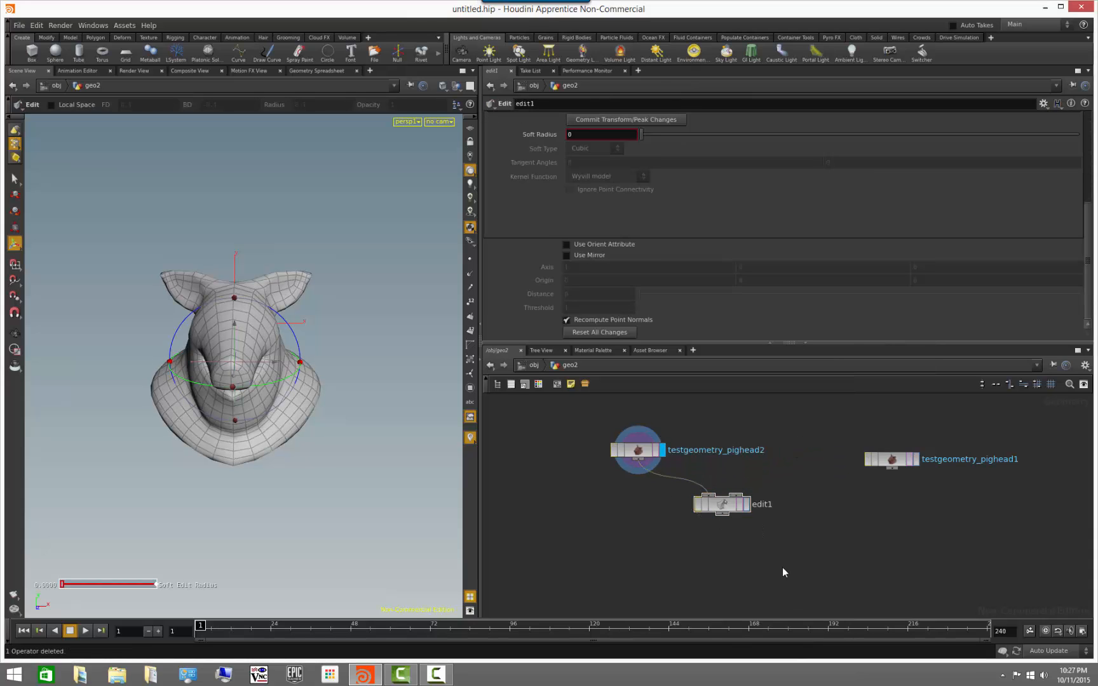
{"action": "left_click", "coordinate": [14, 333]}
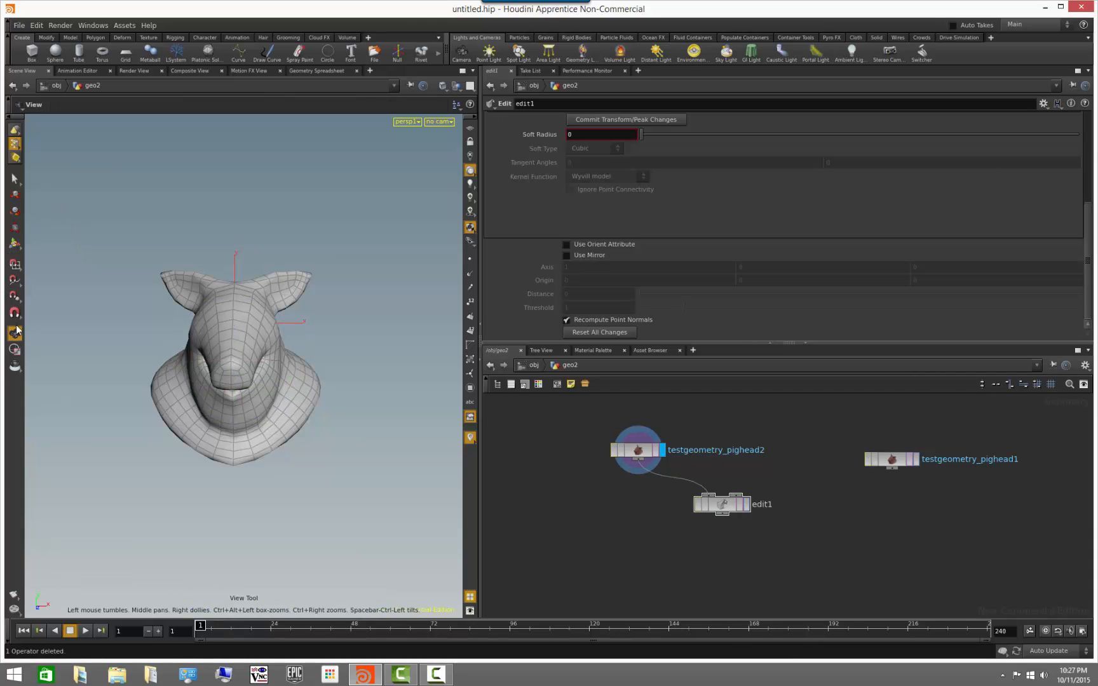
{"action": "left_click", "coordinate": [18, 248]}
{"action": "left_click", "coordinate": [747, 506]}
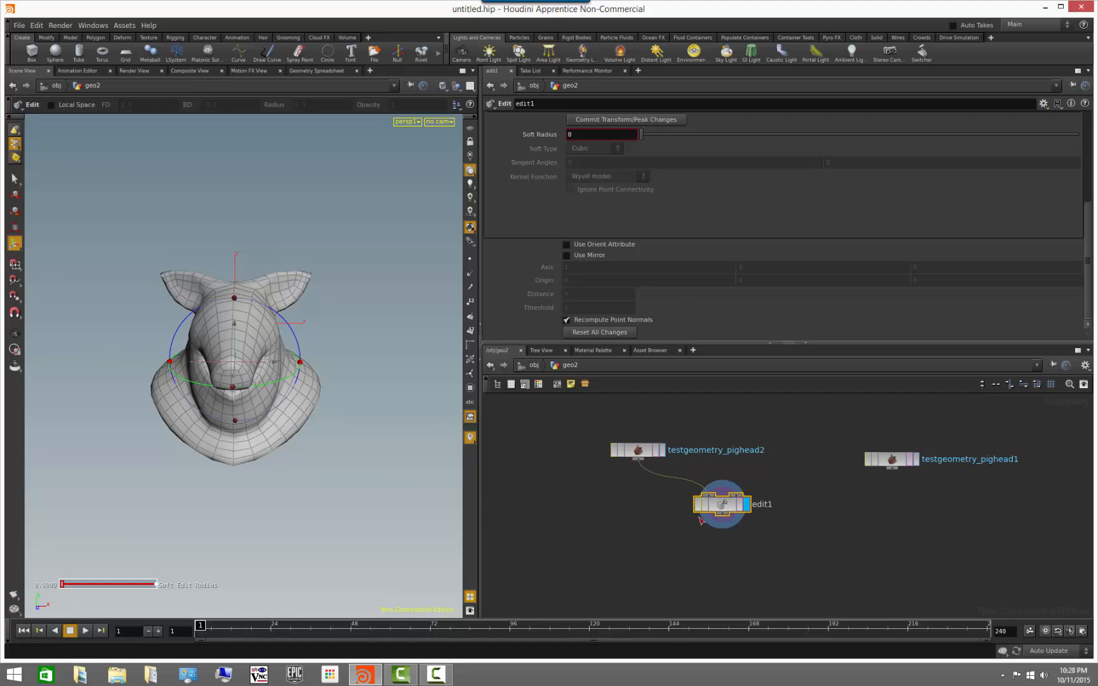
Try pulling a point on the side of the pig's face outward with Soft Radius 0.651 and Use Mirror enabled
{"action": "key", "text": "Escape"}
{"action": "left_click_drag", "start_coordinate": [166, 416], "coordinate": [245, 480]}
{"action": "key", "text": "Return"}
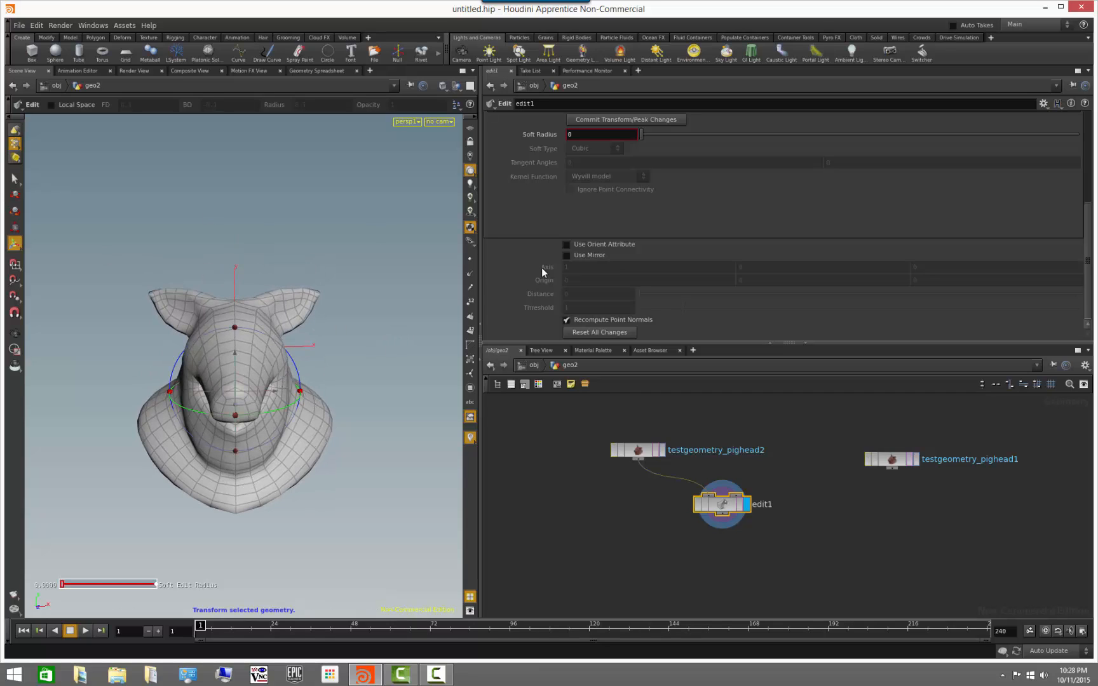
{"action": "scroll", "coordinate": [543, 268], "scroll_direction": "up", "scroll_amount": 5}
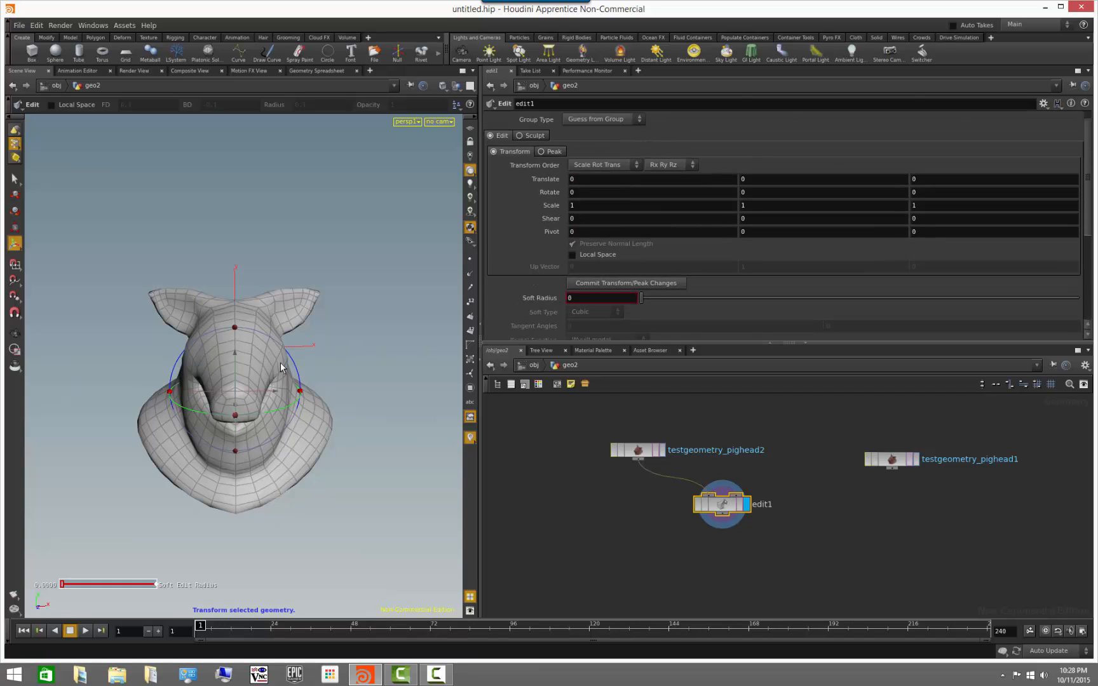
{"action": "key", "text": "grave"}
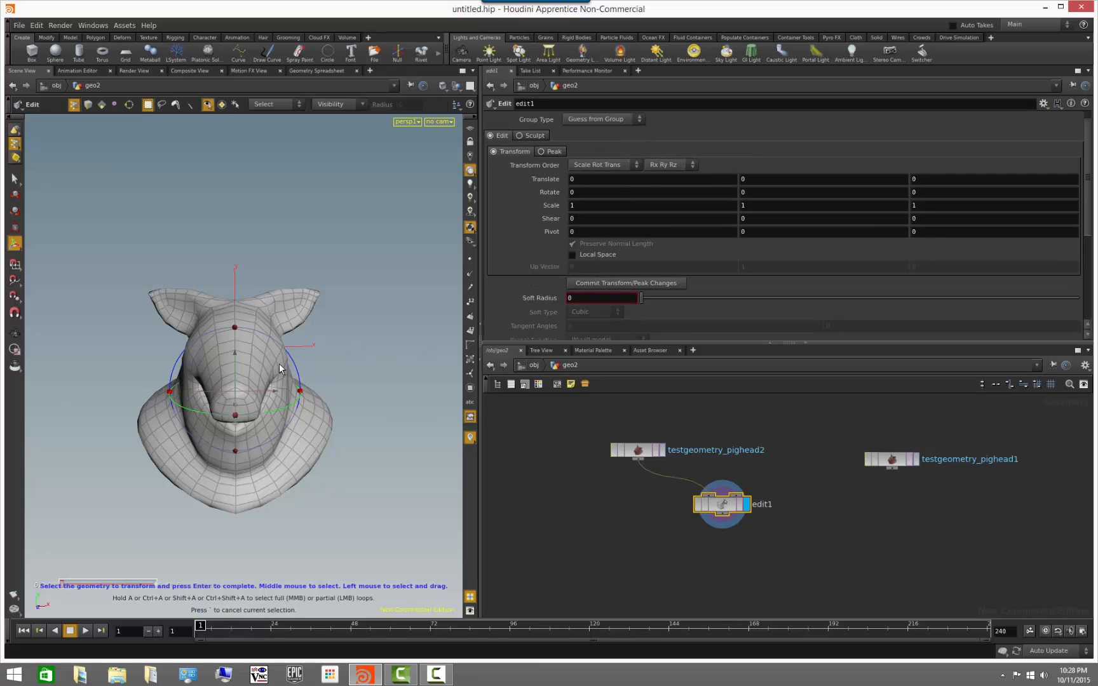
{"action": "left_click_drag", "start_coordinate": [277, 363], "coordinate": [345, 346]}
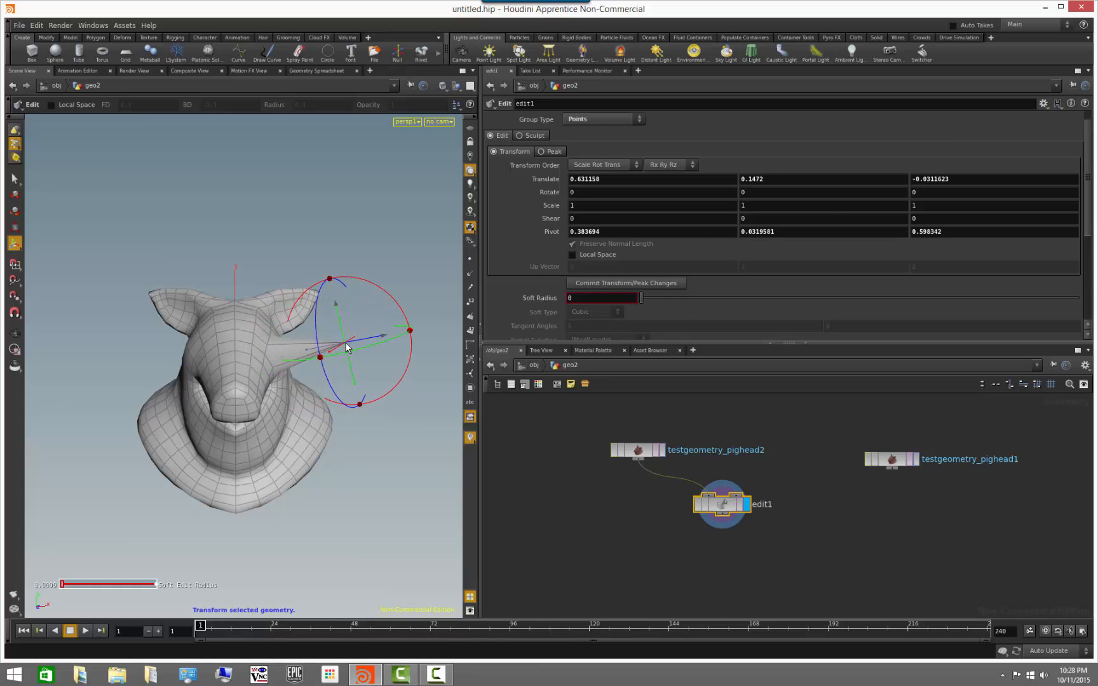
{"action": "left_click_drag", "start_coordinate": [642, 297], "coordinate": [940, 296]}
{"action": "left_click_drag", "start_coordinate": [385, 340], "coordinate": [335, 344]}
{"action": "scroll", "coordinate": [753, 280], "scroll_direction": "down", "scroll_amount": 5}
{"action": "scroll", "coordinate": [752, 282], "scroll_direction": "down", "scroll_amount": 3}
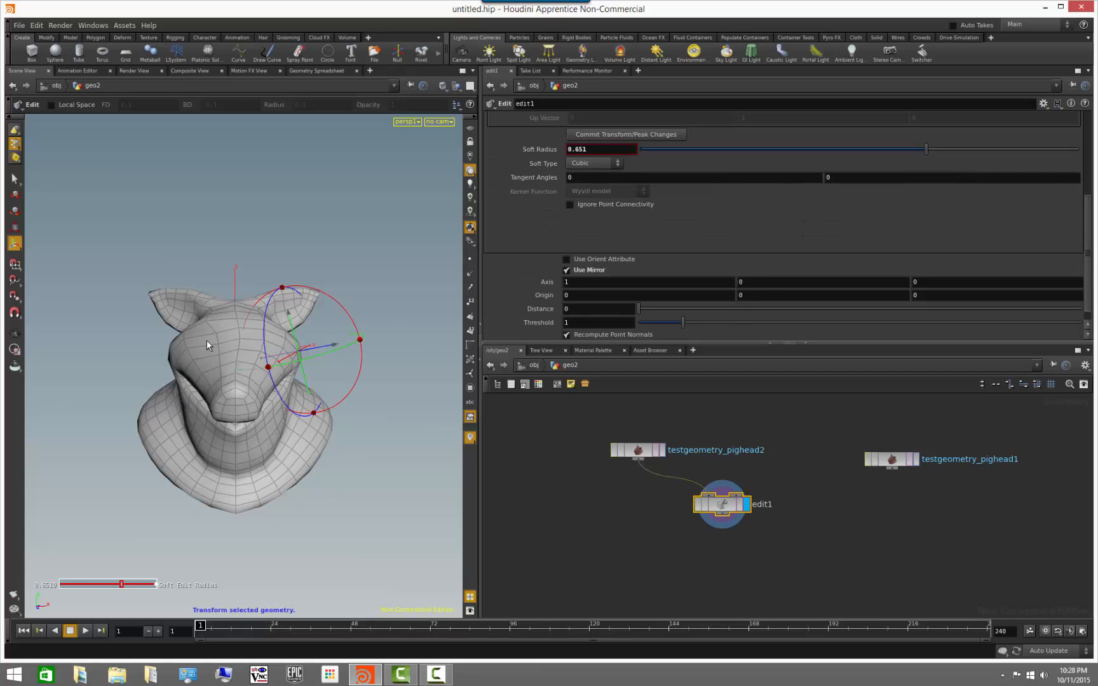
{"action": "mouse_move", "coordinate": [340, 347]}
{"action": "left_mouse_down"}
{"action": "mouse_move", "coordinate": [306, 355]}
{"action": "mouse_move", "coordinate": [329, 348]}
{"action": "left_mouse_up"}
Undo the mirrored soft pull on the side of the face, including its radius and mirror settings
{"action": "key", "text": "ctrl+z"}
{"action": "key", "text": "ctrl+z"}
{"action": "key", "text": "ctrl+z"}
{"action": "key", "text": "ctrl+z"}
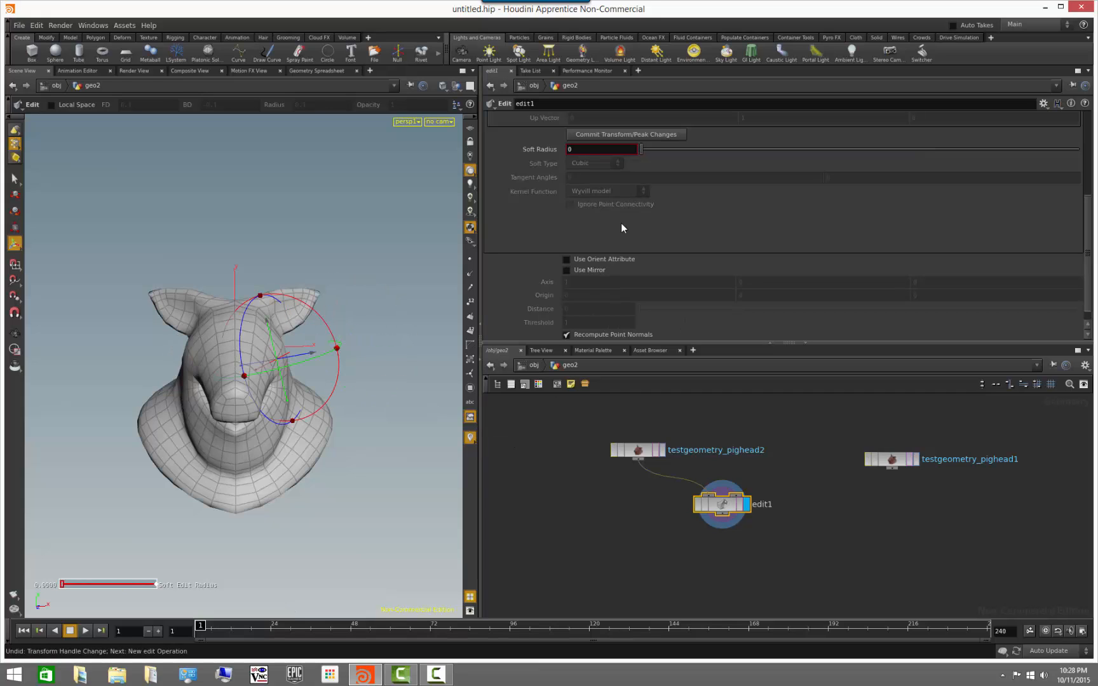
Enable Use Mirror and widen the sides of the face and the lower cheeks outward with Soft Radius 0.498
{"action": "left_click", "coordinate": [585, 271]}
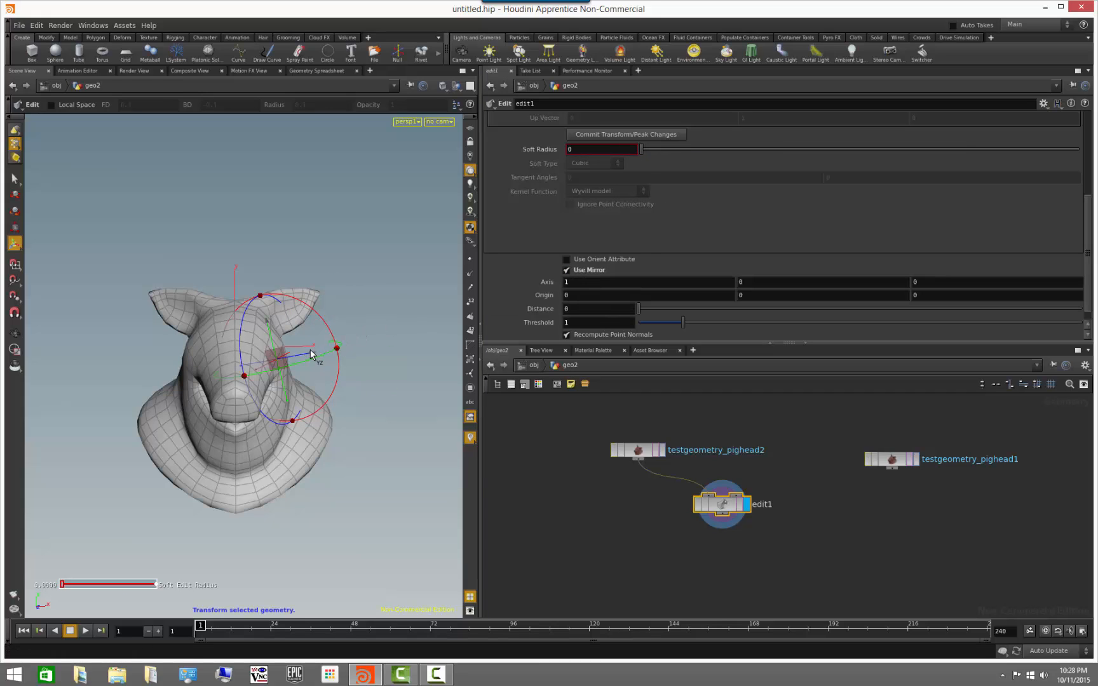
{"action": "left_click_drag", "start_coordinate": [325, 354], "coordinate": [372, 339]}
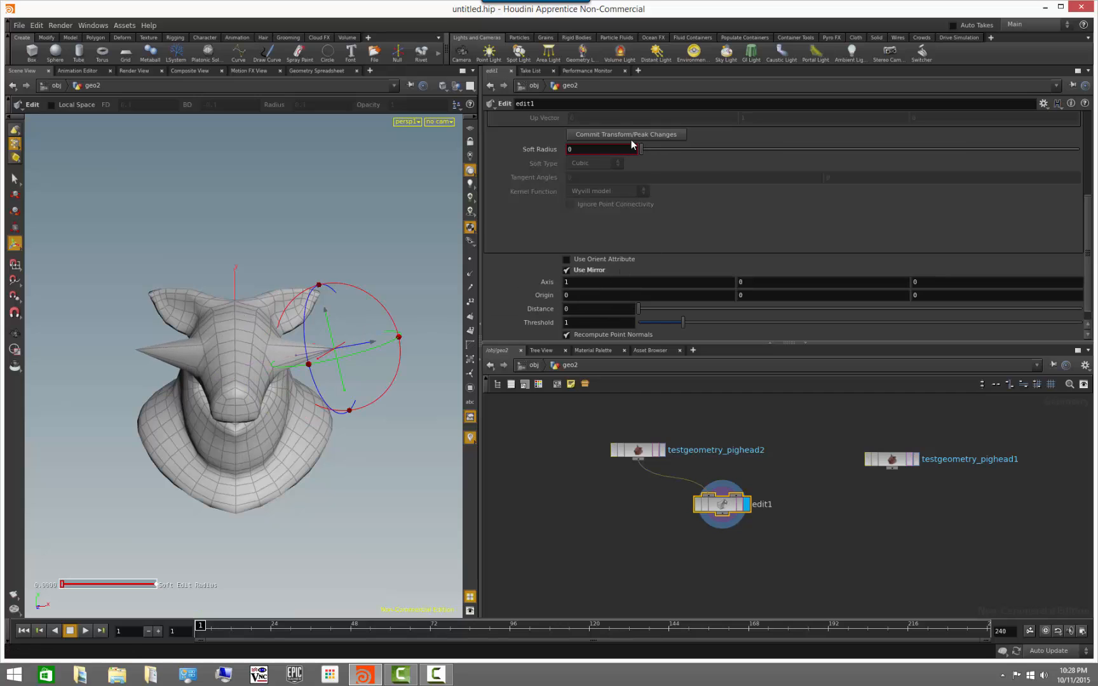
{"action": "left_click_drag", "start_coordinate": [642, 149], "coordinate": [687, 149]}
{"action": "left_click_drag", "start_coordinate": [786, 156], "coordinate": [857, 158]}
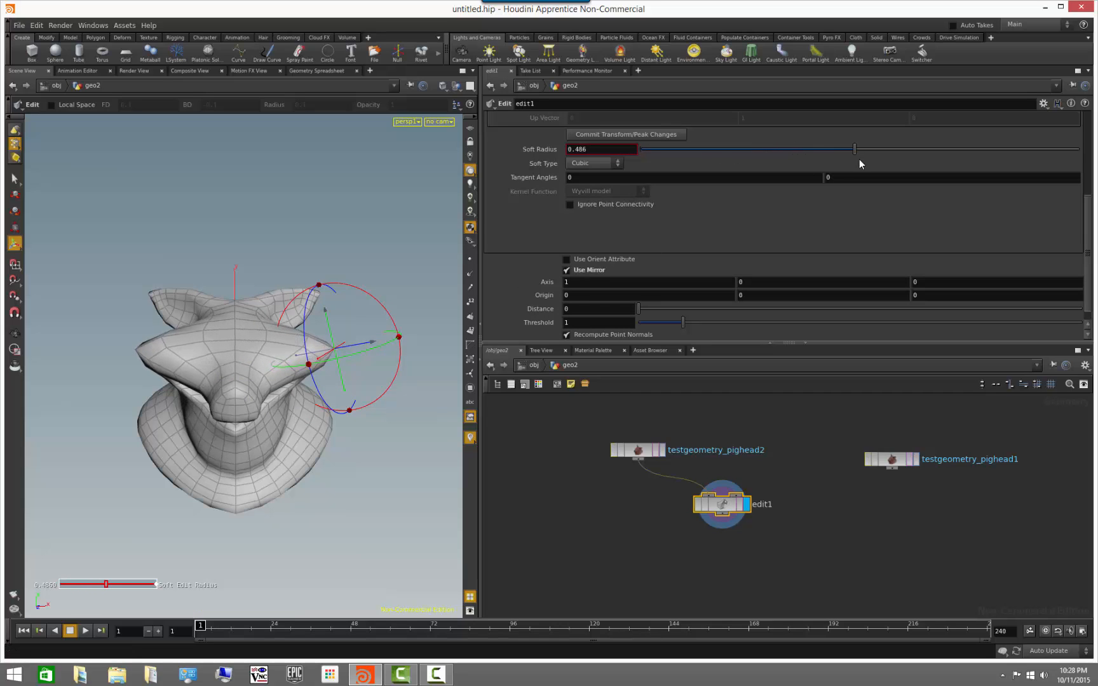
{"action": "left_click_drag", "start_coordinate": [375, 343], "coordinate": [337, 359]}
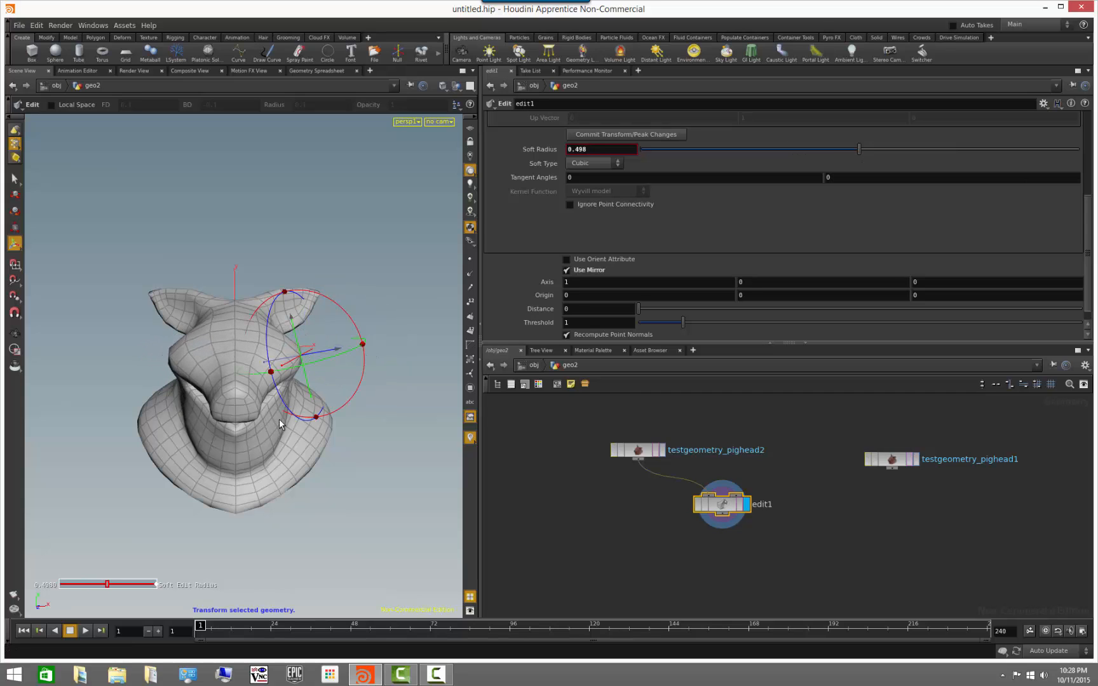
{"action": "left_click", "coordinate": [280, 415]}
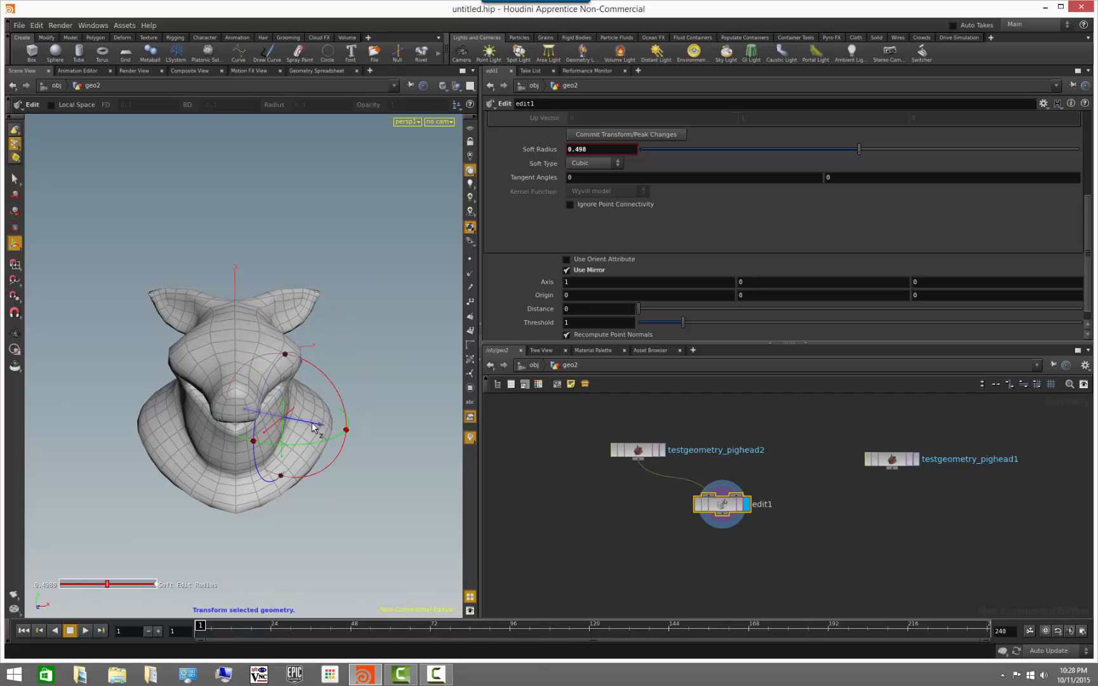
{"action": "left_click_drag", "start_coordinate": [313, 428], "coordinate": [337, 421]}
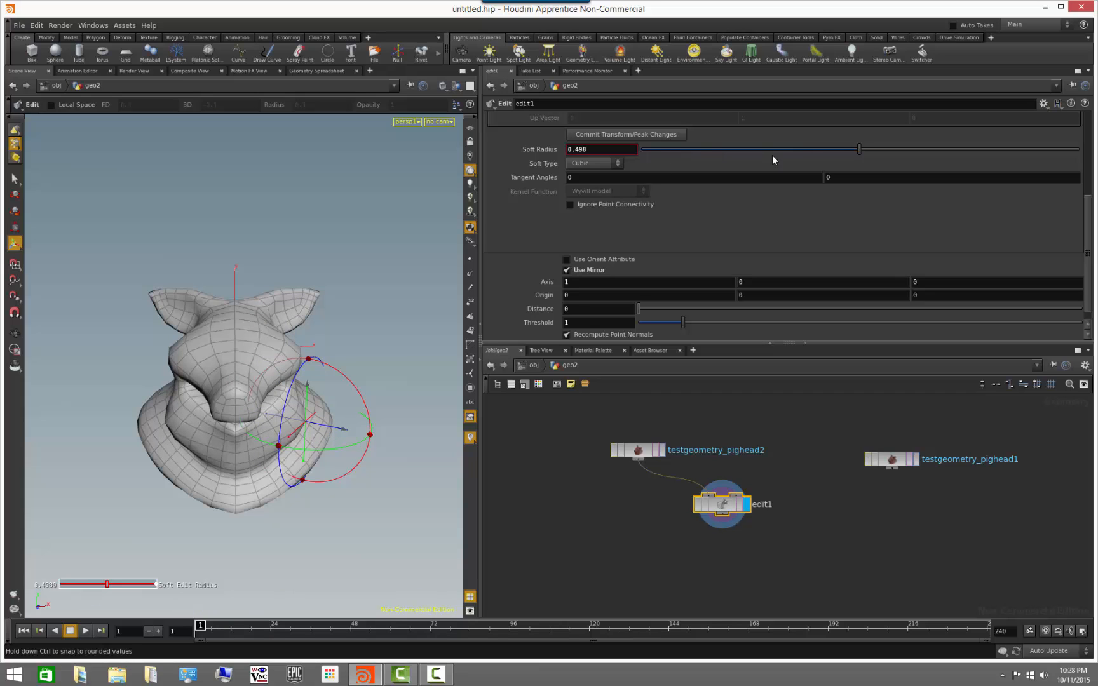
Set the Edit node's Soft Radius to 0.635 and pull the side of the neck collar outward
{"action": "left_click_drag", "start_coordinate": [860, 150], "coordinate": [920, 152]}
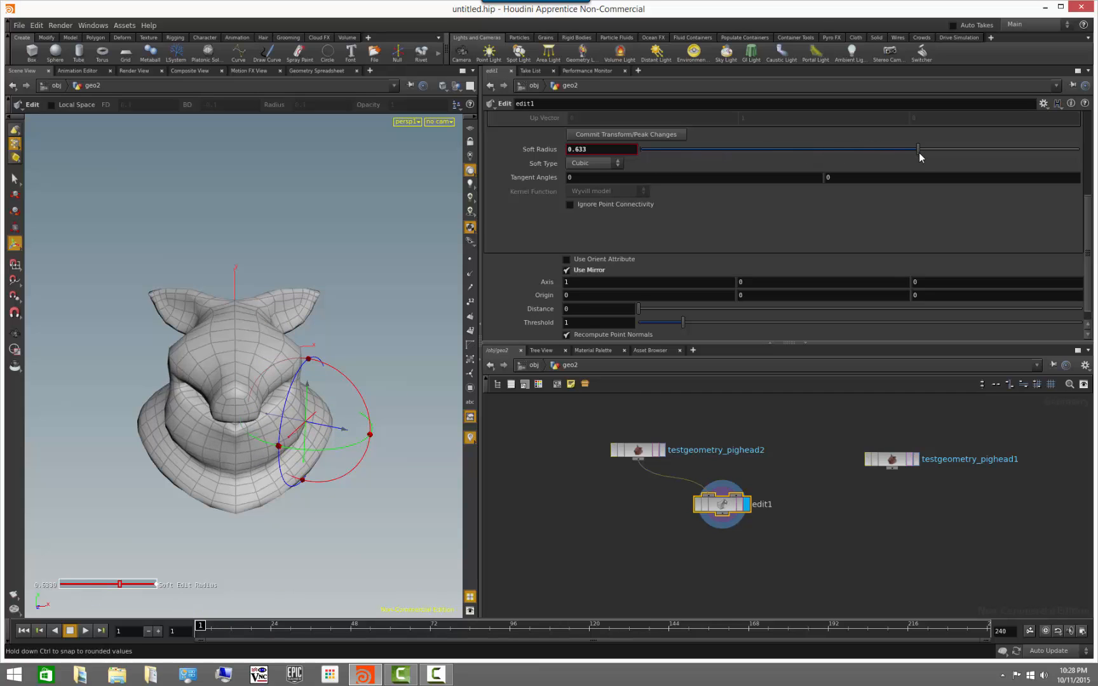
{"action": "left_click", "coordinate": [153, 404]}
{"action": "left_click_drag", "start_coordinate": [133, 384], "coordinate": [123, 380]}
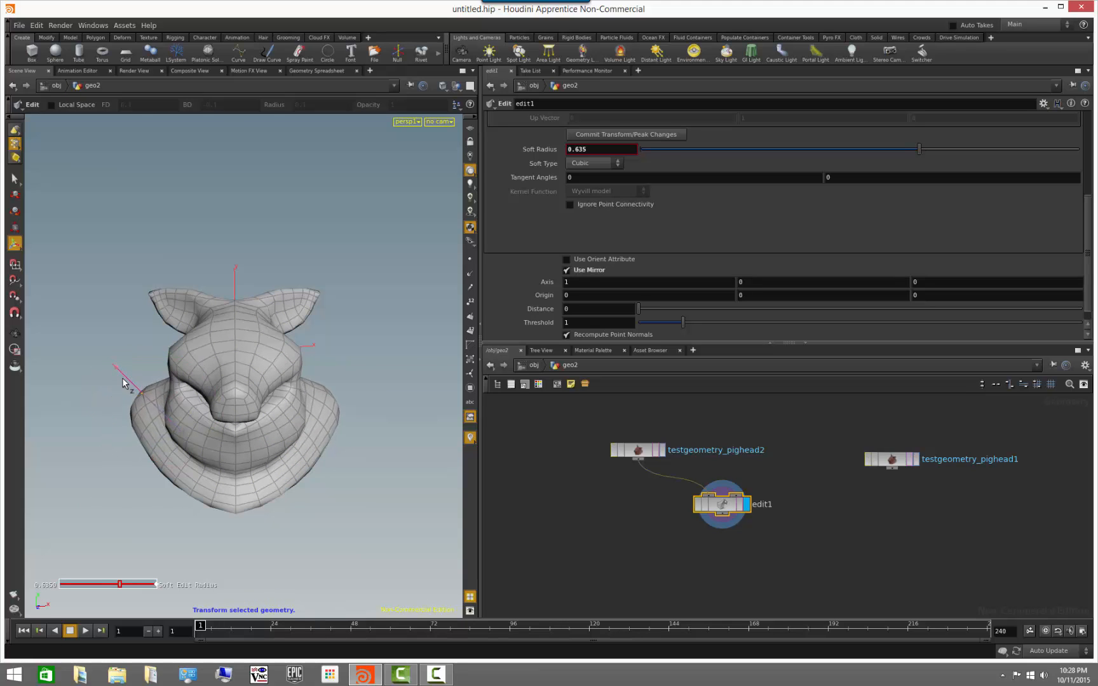
{"action": "left_click_drag", "start_coordinate": [106, 477], "coordinate": [305, 368], "text": "alt"}
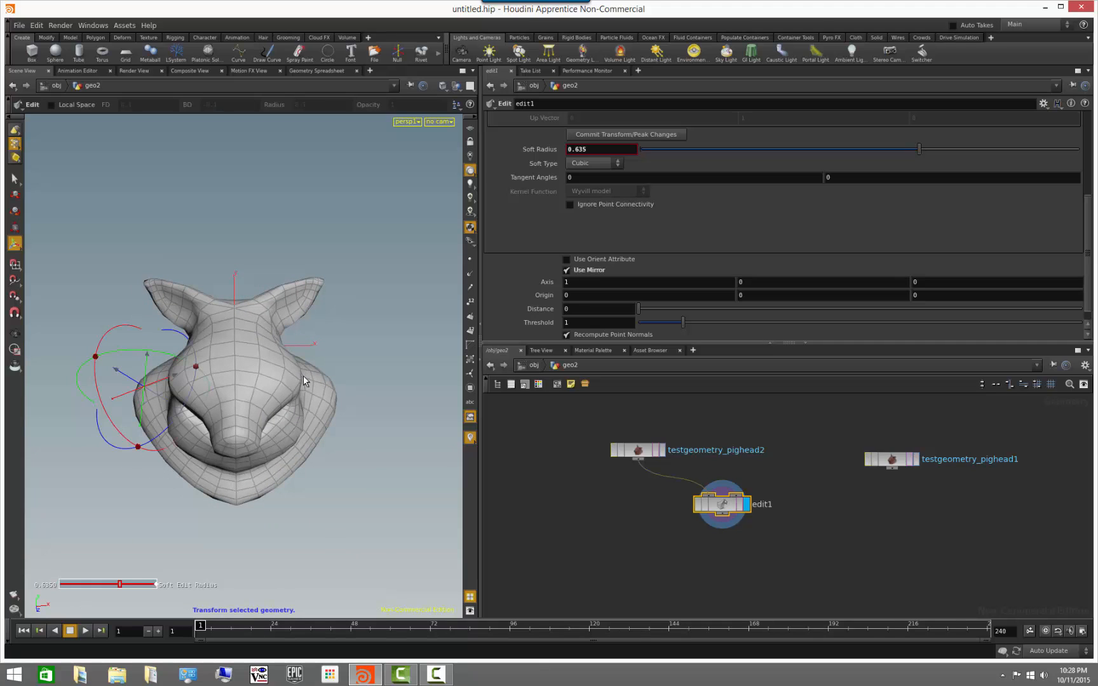
Pull a point on the bridge of the snout outward from the surface using the soft falloff
{"action": "left_click", "coordinate": [299, 380]}
{"action": "left_click_drag", "start_coordinate": [362, 407], "coordinate": [313, 356], "text": "alt"}
{"action": "left_click_drag", "start_coordinate": [348, 304], "coordinate": [421, 354], "text": "alt"}
{"action": "key", "text": "s"}
{"action": "left_click", "coordinate": [309, 324]}
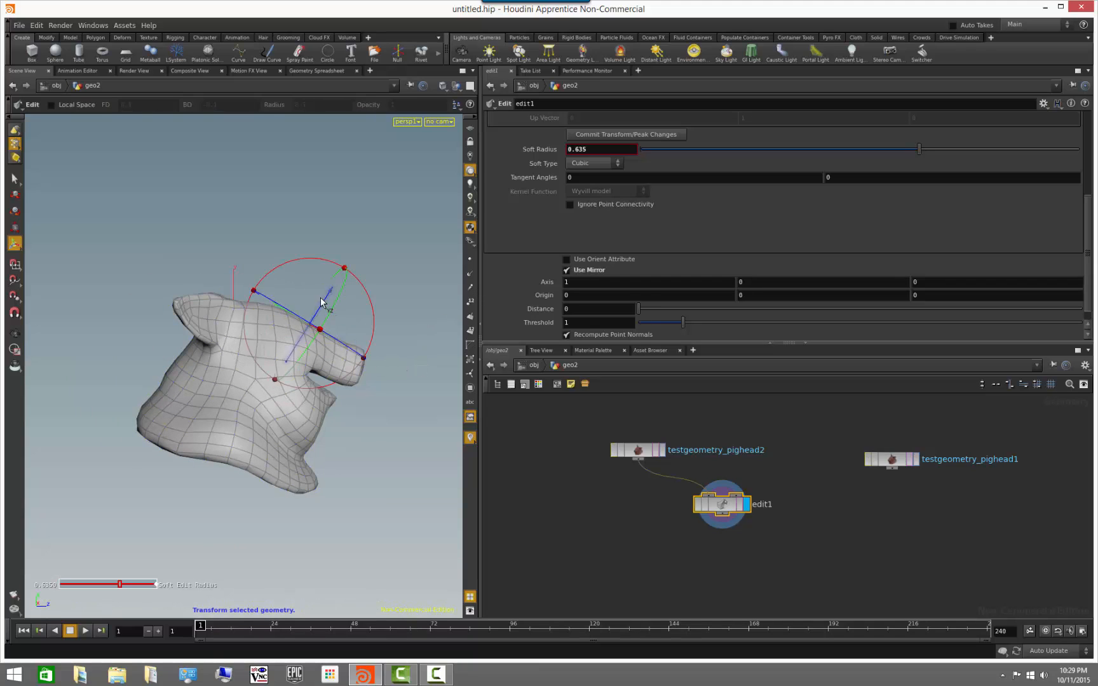
{"action": "left_click_drag", "start_coordinate": [329, 292], "coordinate": [134, 307]}
Select an ear tip point and pull it upward so both mirrored ears become taller
{"action": "key", "text": "s"}
{"action": "left_click", "coordinate": [147, 301]}
{"action": "left_click_drag", "start_coordinate": [92, 389], "coordinate": [77, 391], "text": "alt"}
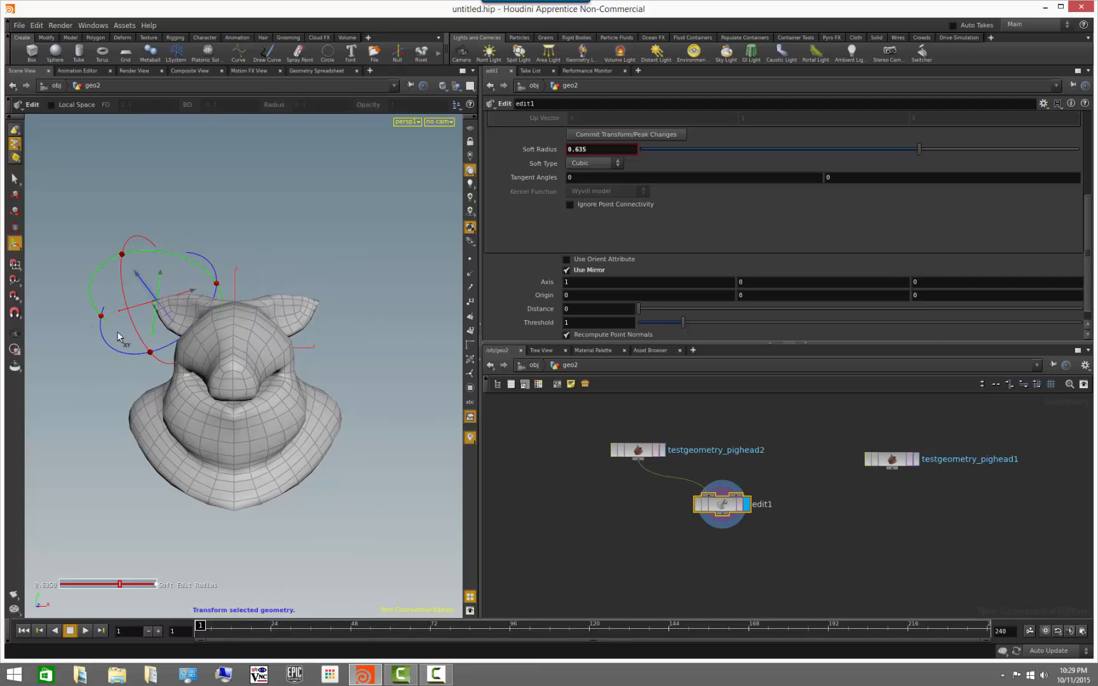
{"action": "key", "text": "s"}
{"action": "left_click", "coordinate": [150, 302]}
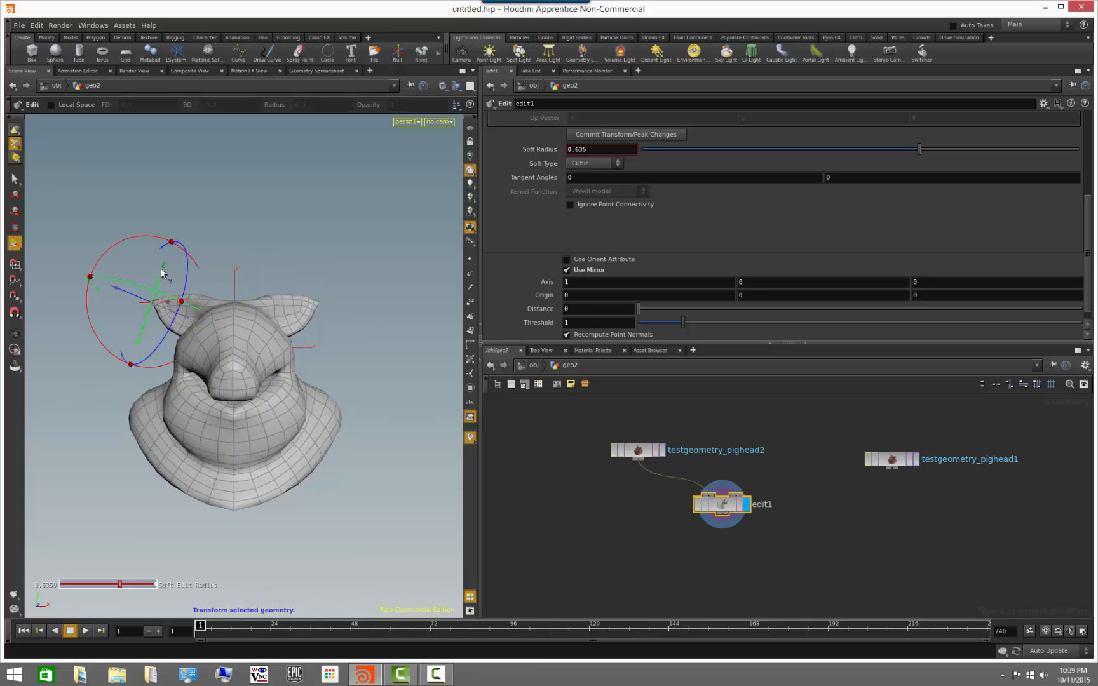
{"action": "left_click_drag", "start_coordinate": [166, 268], "coordinate": [174, 253]}
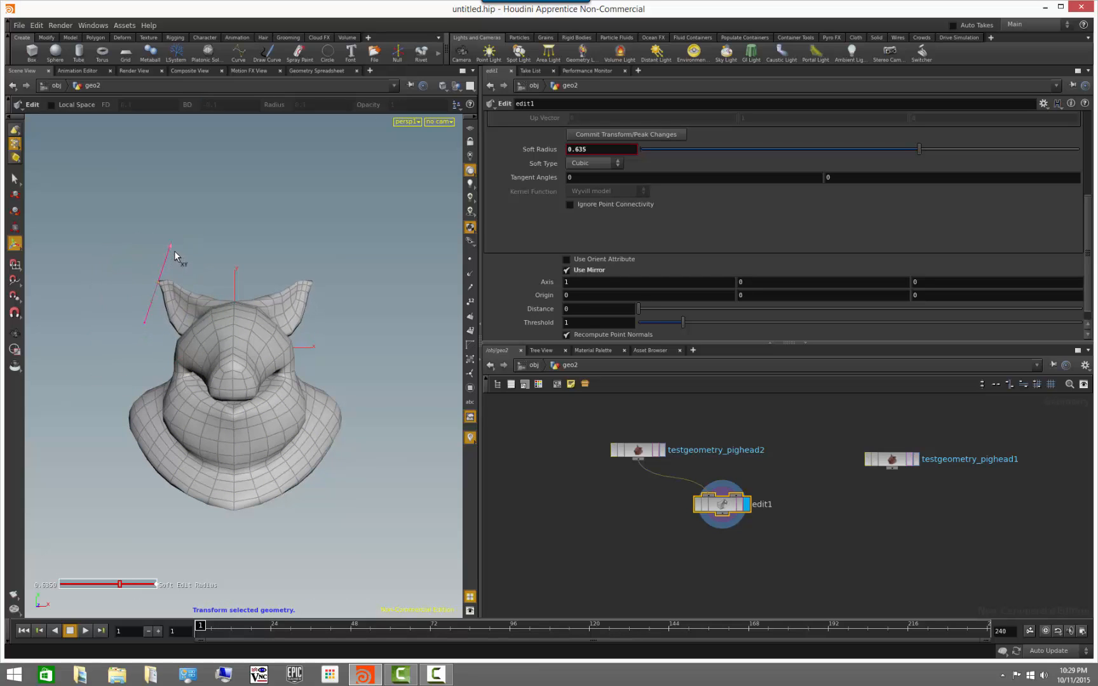
Compare the edited head with testgeometry_pighead1 by displaying that node briefly and returning to edit1
{"action": "left_click_drag", "start_coordinate": [147, 413], "coordinate": [191, 427], "text": "alt"}
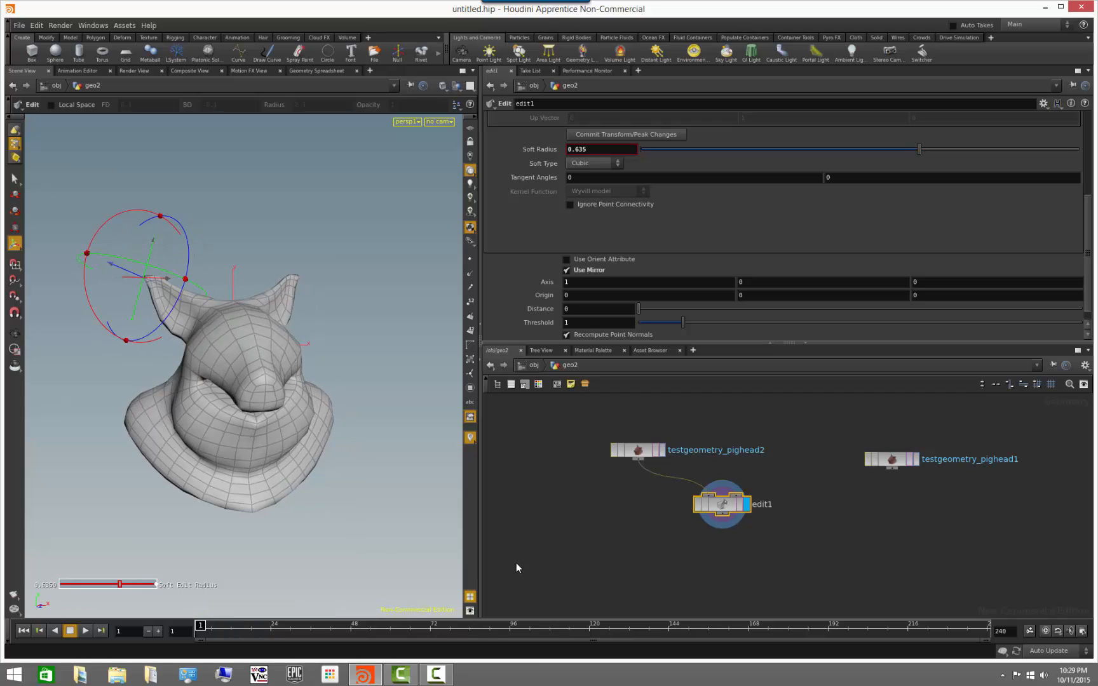
{"action": "left_click_drag", "start_coordinate": [291, 502], "coordinate": [262, 502], "text": "alt"}
{"action": "left_click", "coordinate": [634, 547]}
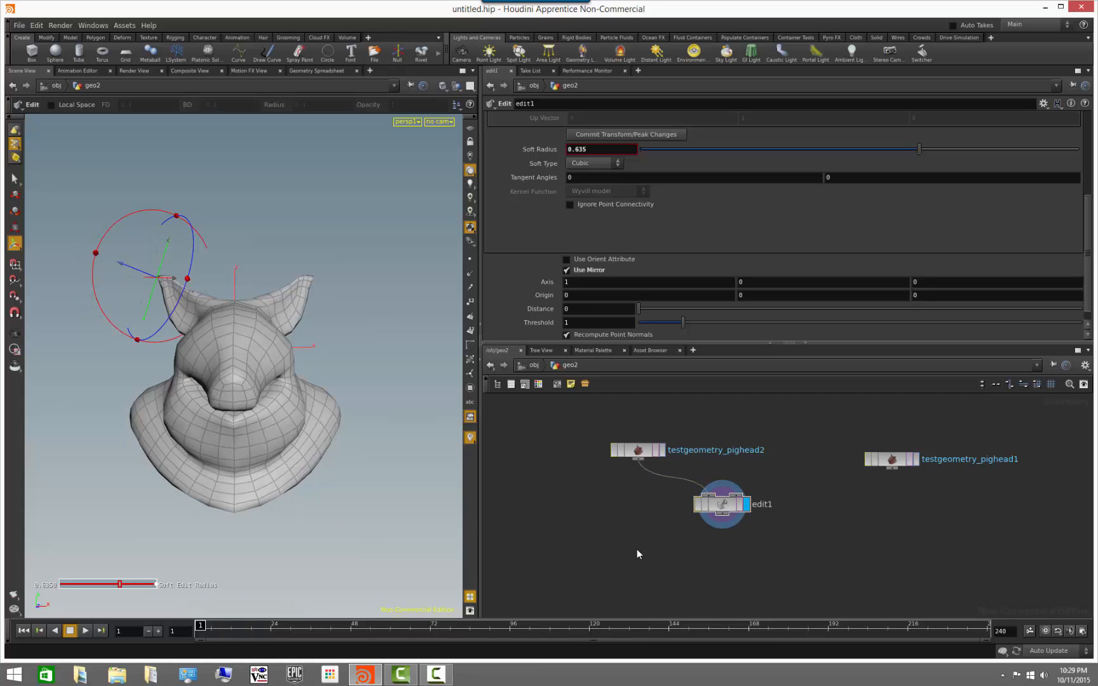
{"action": "left_click", "coordinate": [915, 458]}
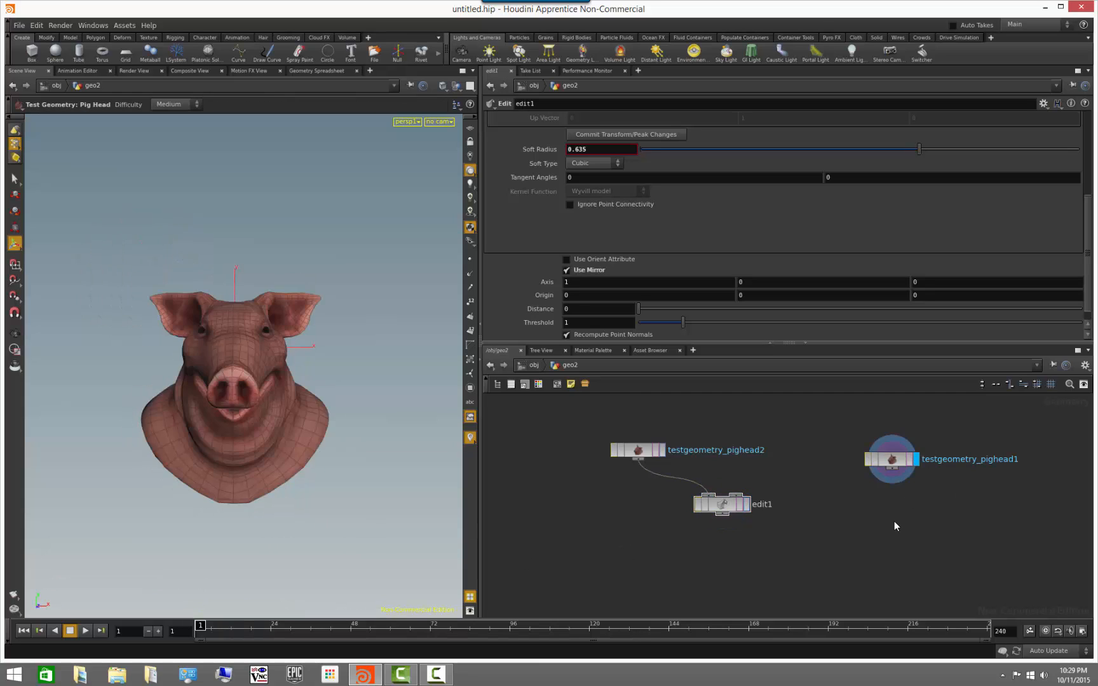
{"action": "left_click", "coordinate": [747, 505]}
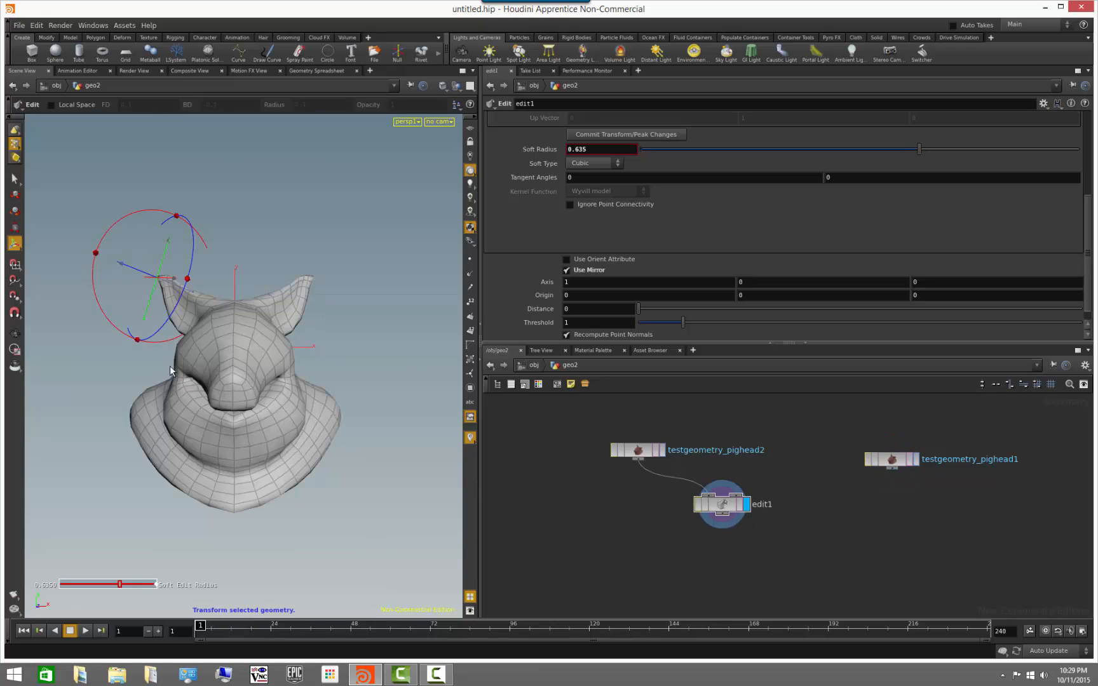
On edit1, pull a point on the side of the face slightly farther outward with mirroring on
{"action": "left_click", "coordinate": [722, 507]}
{"action": "left_click", "coordinate": [296, 374]}
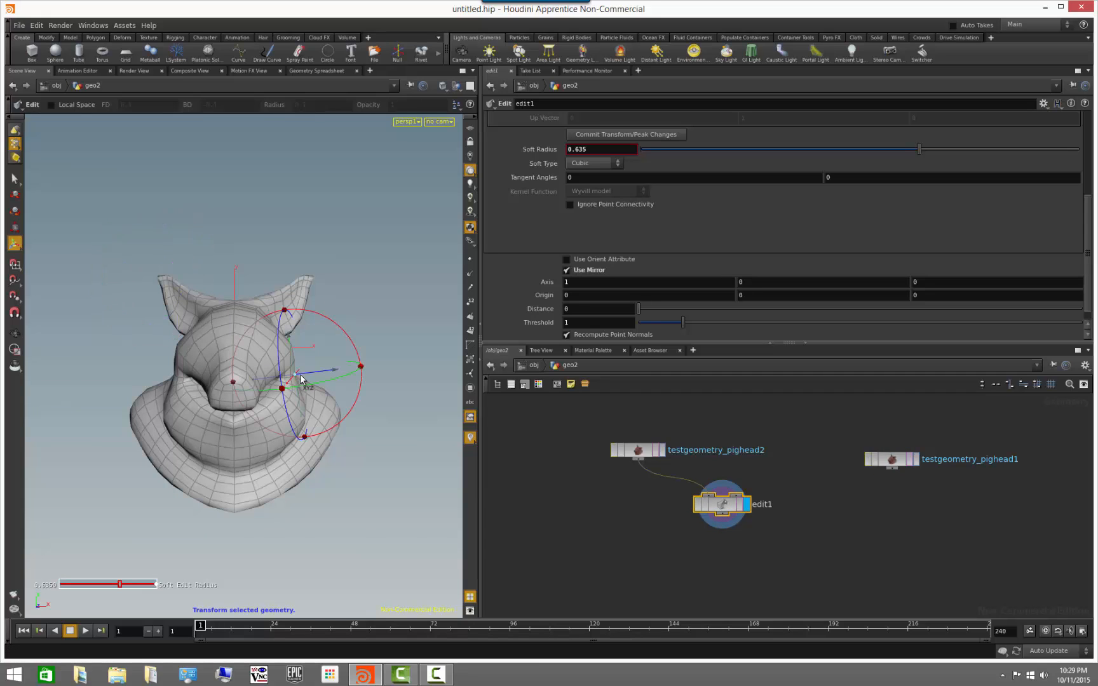
{"action": "left_click_drag", "start_coordinate": [313, 372], "coordinate": [322, 370]}
{"action": "key", "text": "r"}
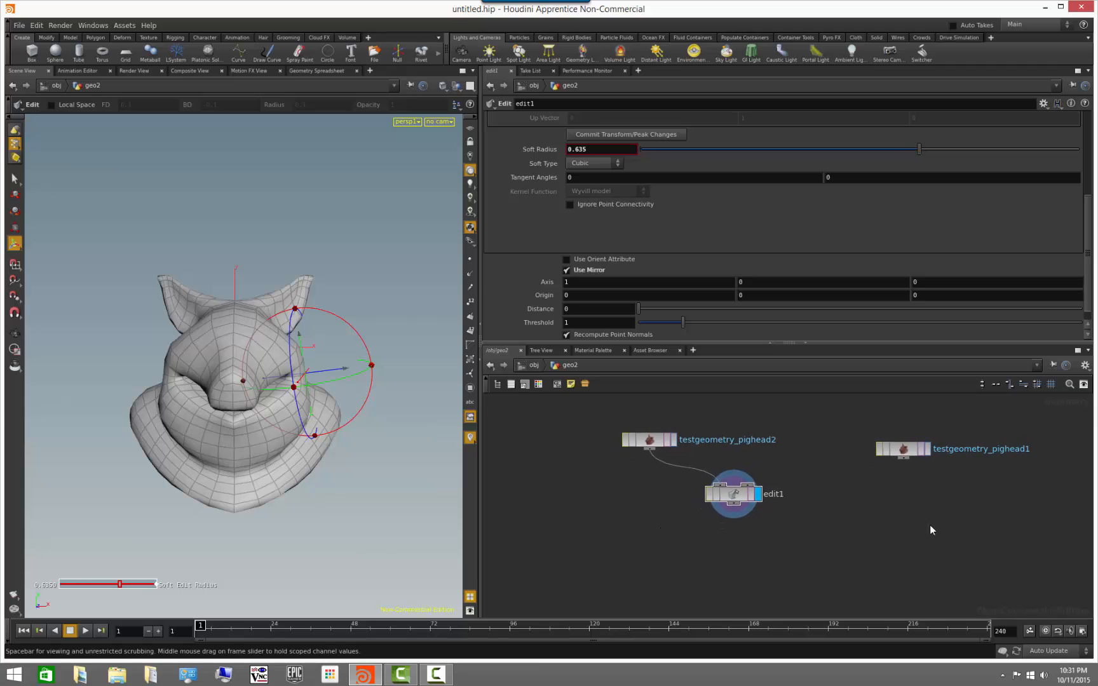
Compare testgeometry_pighead2, edit1 and testgeometry_pighead1 by displaying each in turn, leaving testgeometry_pighead1 displayed
{"action": "middle_click_drag", "start_coordinate": [712, 563], "coordinate": [754, 560]}
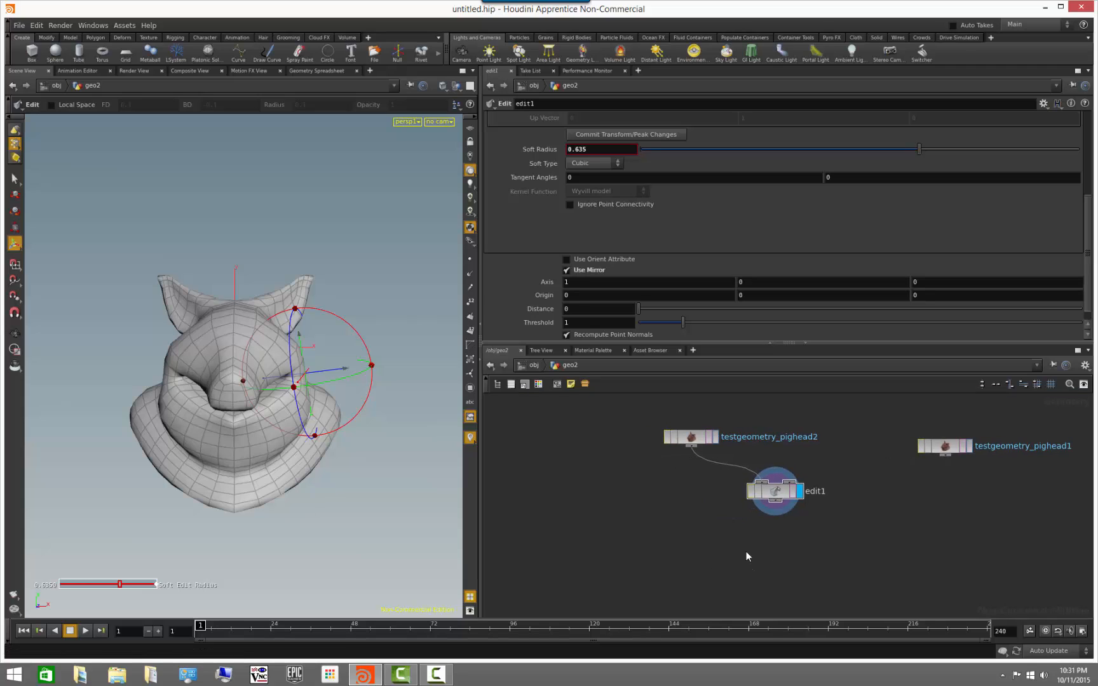
{"action": "left_click", "coordinate": [716, 437]}
{"action": "left_click", "coordinate": [796, 492]}
{"action": "key", "text": "Escape"}
{"action": "left_click_drag", "start_coordinate": [197, 396], "coordinate": [186, 411]}
{"action": "key", "text": "Return"}
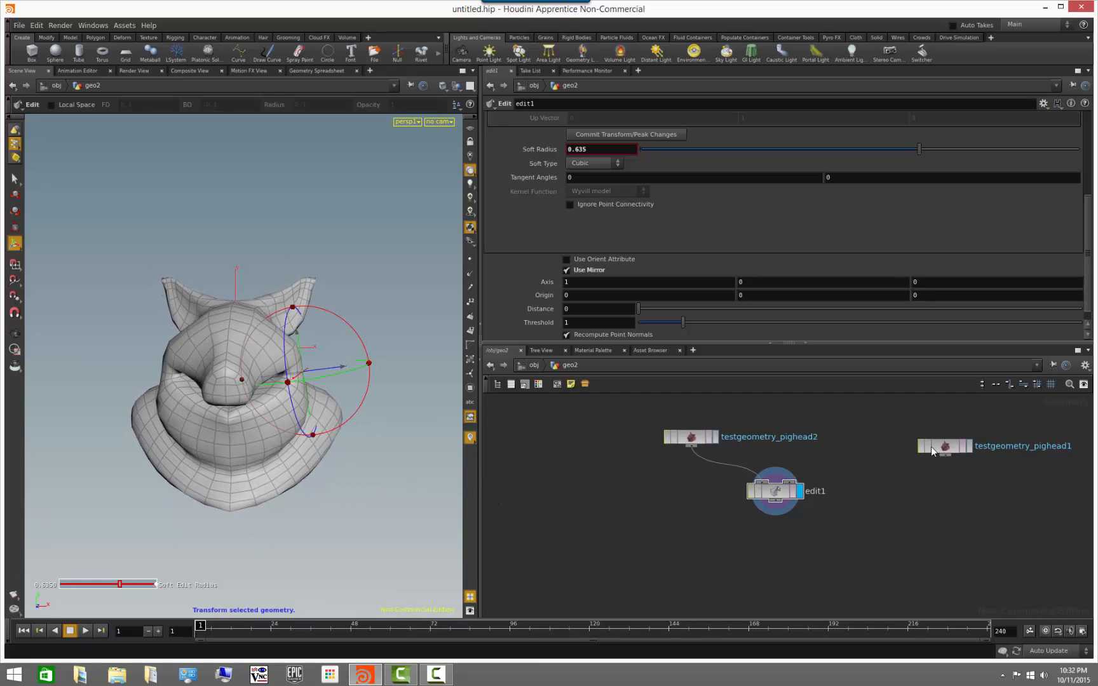
{"action": "left_click", "coordinate": [968, 447]}
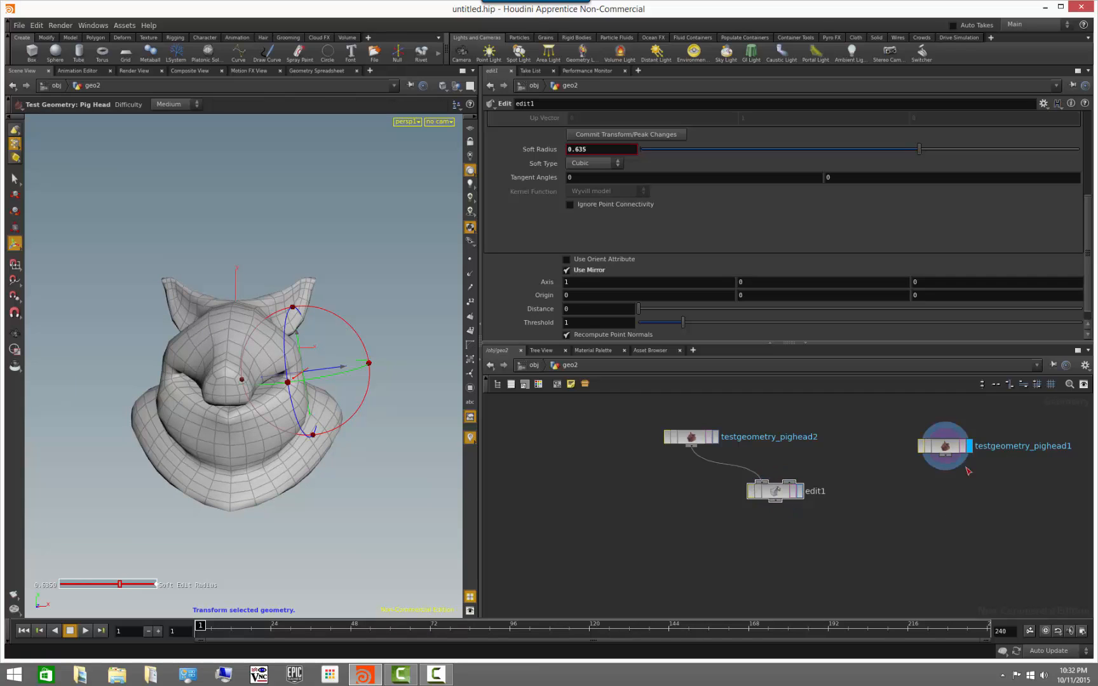
{"action": "left_click_drag", "start_coordinate": [690, 445], "coordinate": [708, 554]}
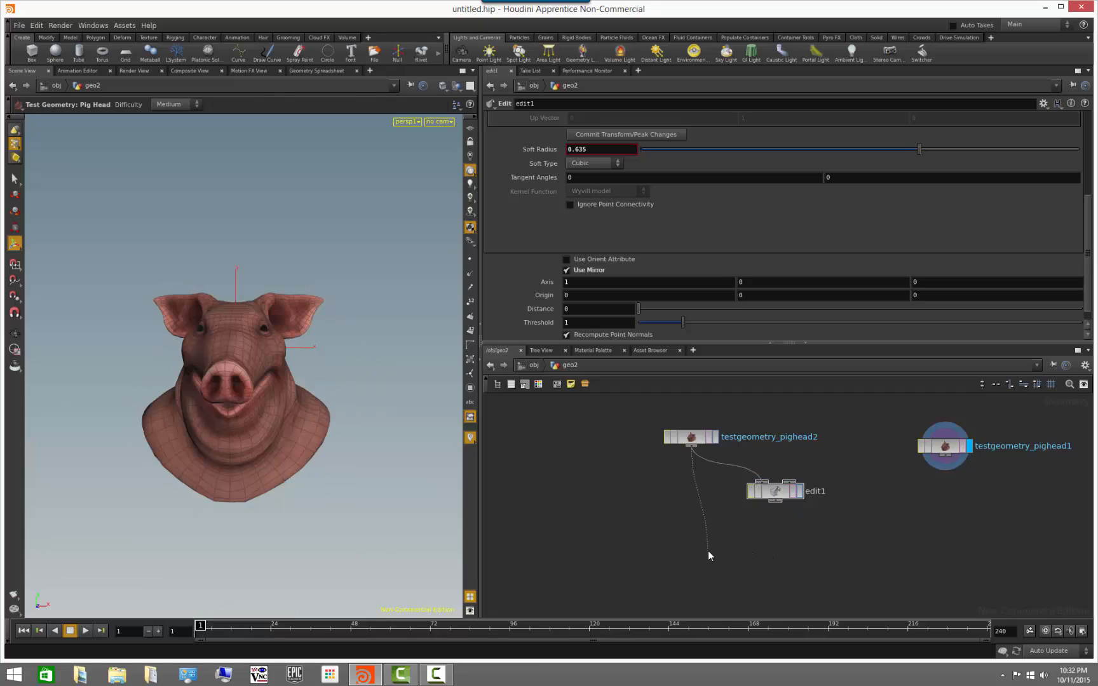
{"action": "left_click", "coordinate": [709, 556]}
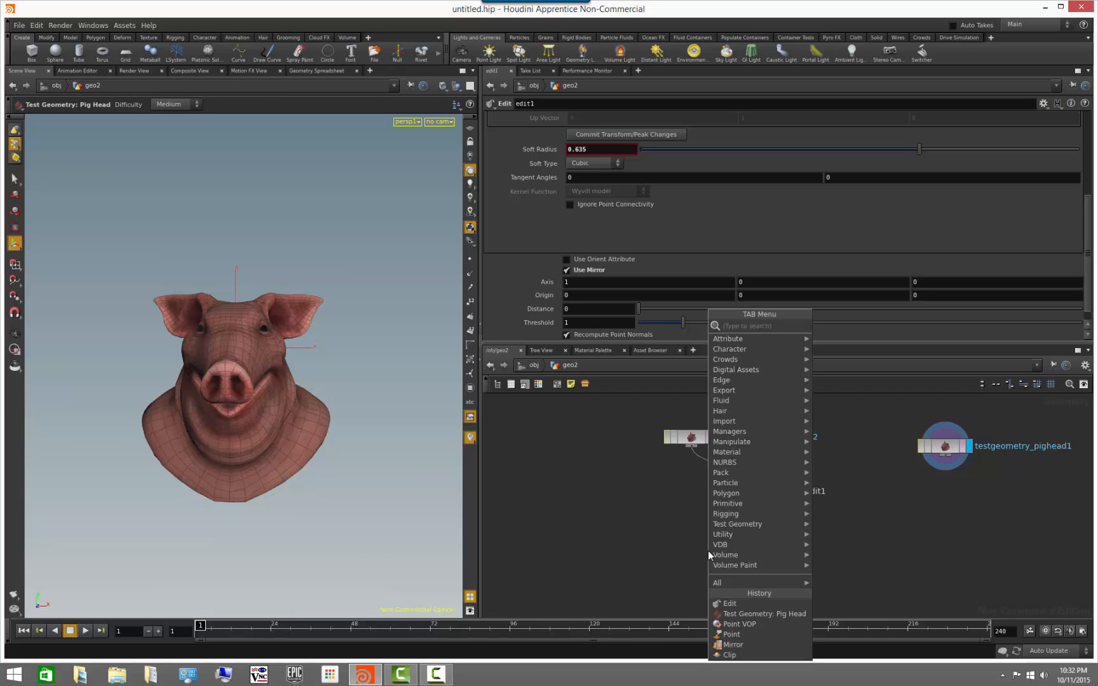
{"action": "key", "text": "Escape"}
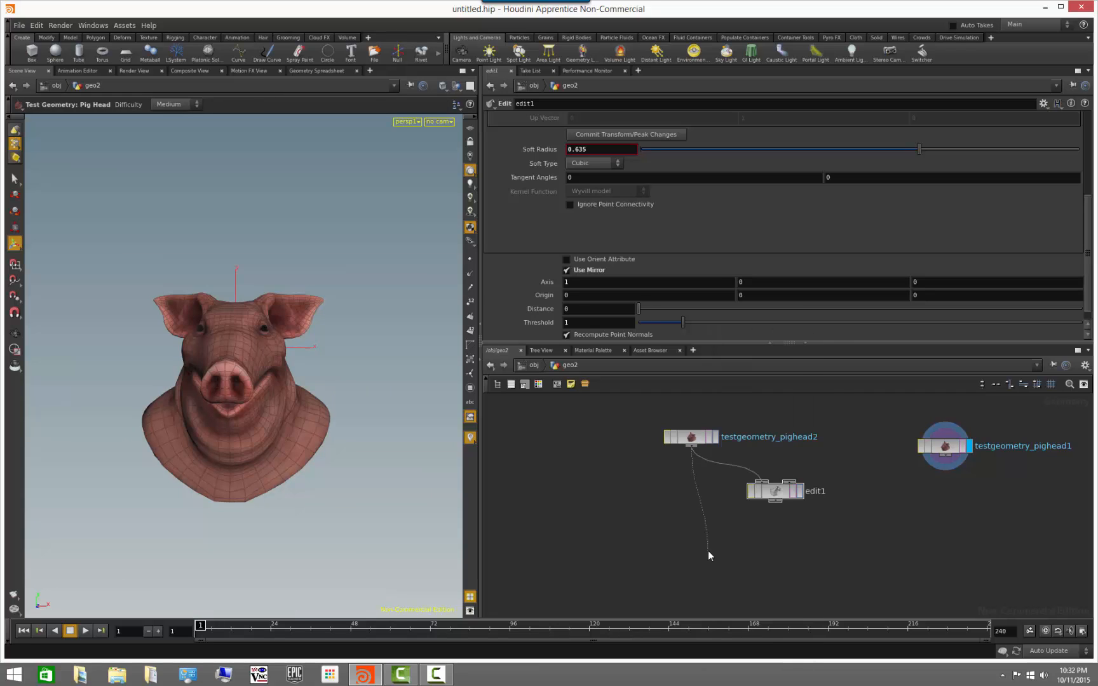
Add a Point VOP fed by testgeometry_pighead2, connect edit1 to its second input and display it
{"action": "left_click_drag", "start_coordinate": [695, 453], "coordinate": [722, 544]}
{"action": "type", "text": "point"}
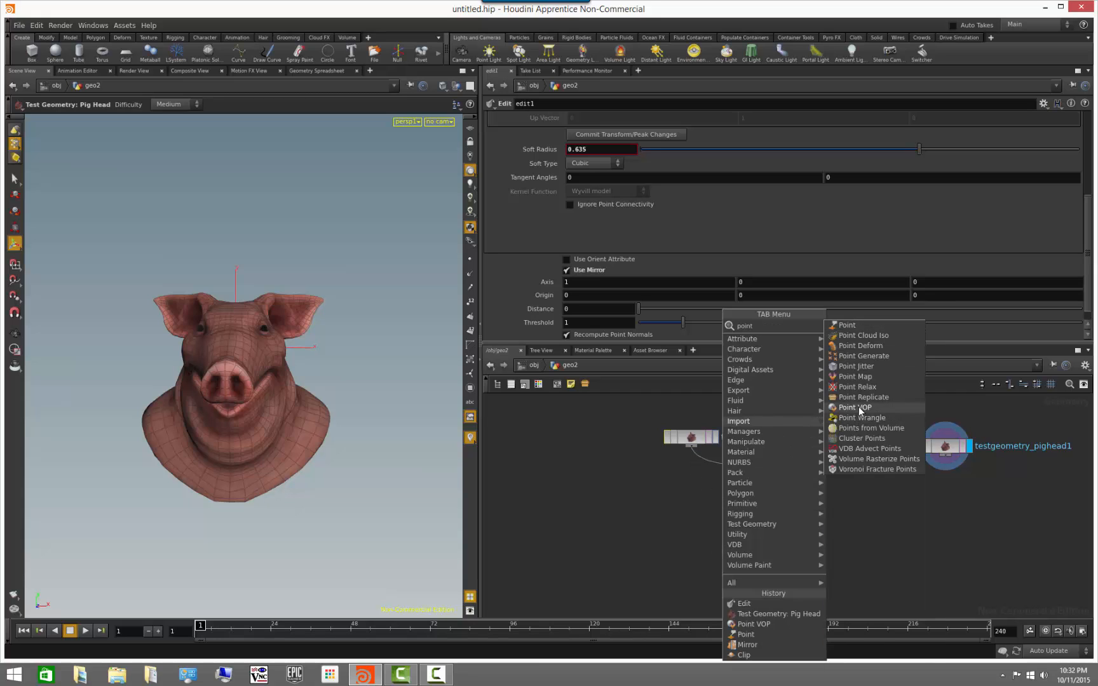
{"action": "left_click", "coordinate": [864, 419]}
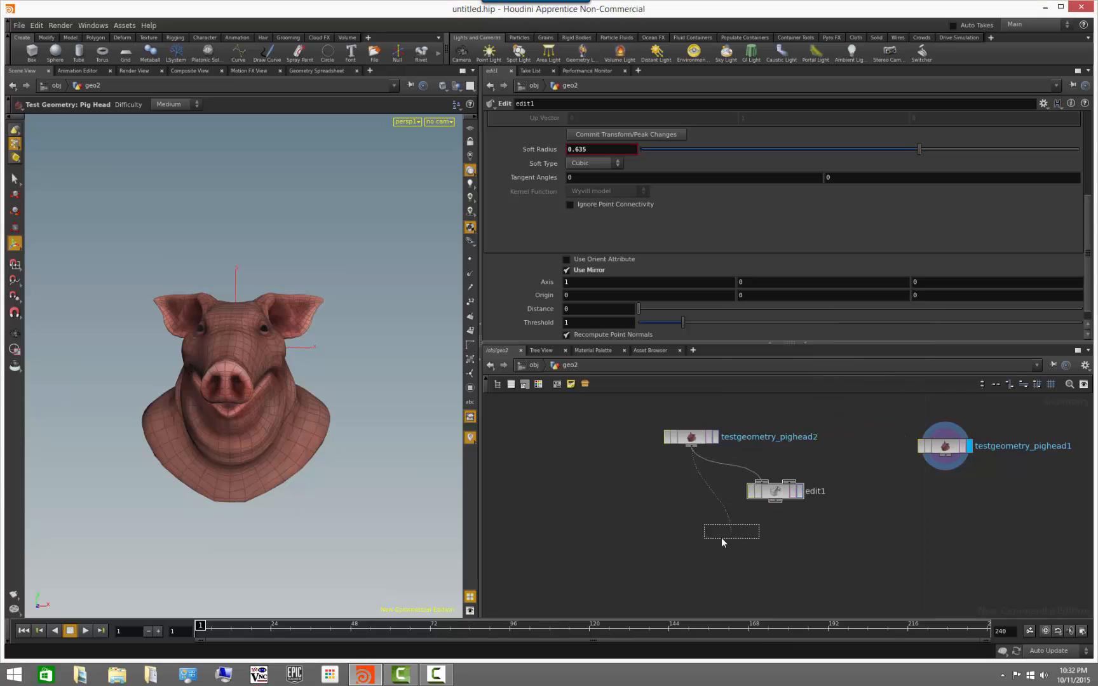
{"action": "left_click", "coordinate": [723, 559]}
{"action": "left_click_drag", "start_coordinate": [775, 501], "coordinate": [723, 548]}
{"action": "left_click", "coordinate": [741, 552]}
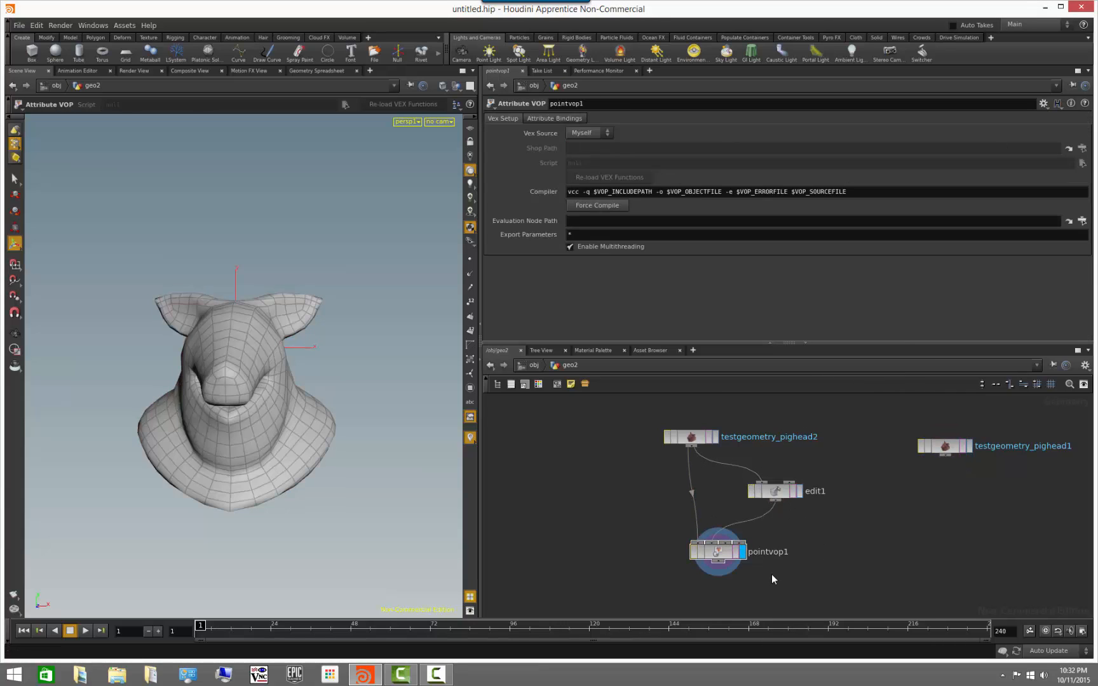
Open the inside of pointvop1 and move the geometryvopoutput1 node farther away from the global parameters node
{"action": "middle_click_drag", "start_coordinate": [770, 573], "coordinate": [763, 556]}
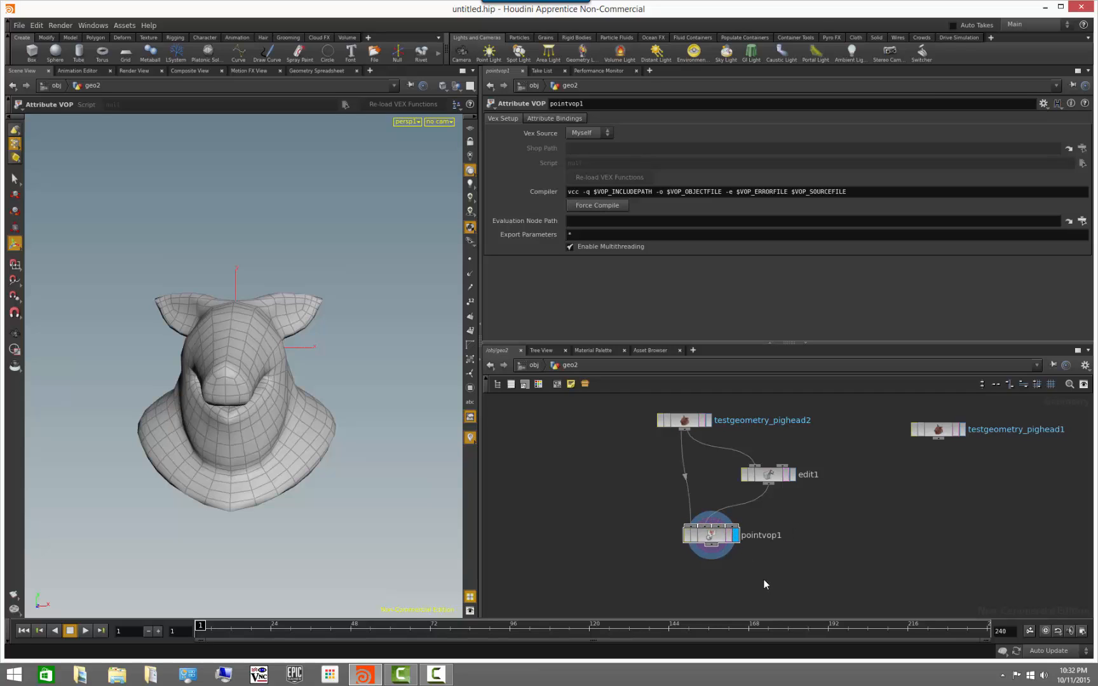
{"action": "left_click", "coordinate": [712, 537]}
{"action": "left_click", "coordinate": [749, 571]}
{"action": "double_click", "coordinate": [715, 539]}
{"action": "middle_click_drag", "start_coordinate": [718, 547], "coordinate": [635, 530]}
{"action": "left_click_drag", "start_coordinate": [800, 456], "coordinate": [845, 453]}
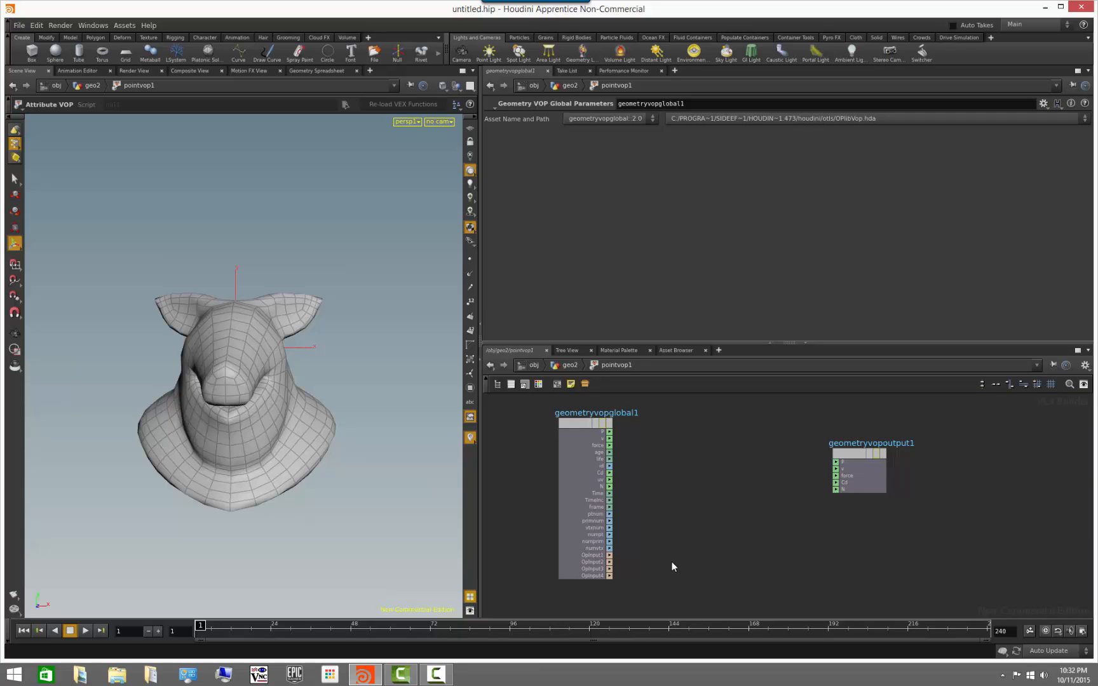
Examine the OpInput outputs of the global parameters node inside pointvop1 against the wiring in geo2, ending in geo2
{"action": "scroll", "coordinate": [640, 574], "scroll_direction": "up", "scroll_amount": 4}
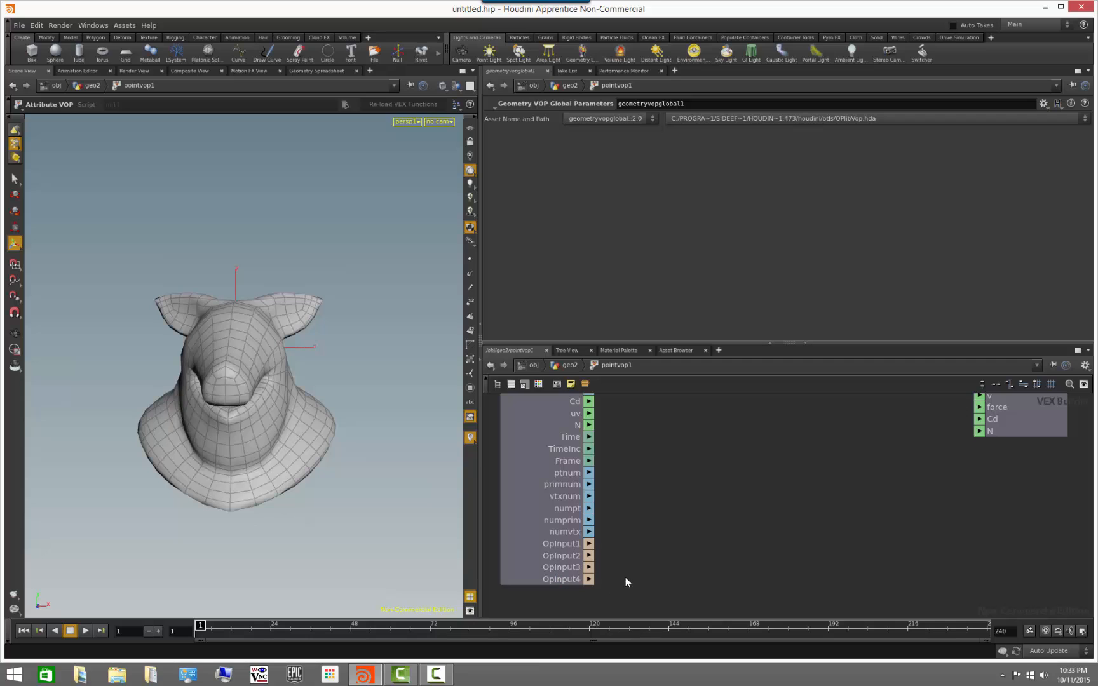
{"action": "scroll", "coordinate": [627, 576], "scroll_direction": "down", "scroll_amount": 2}
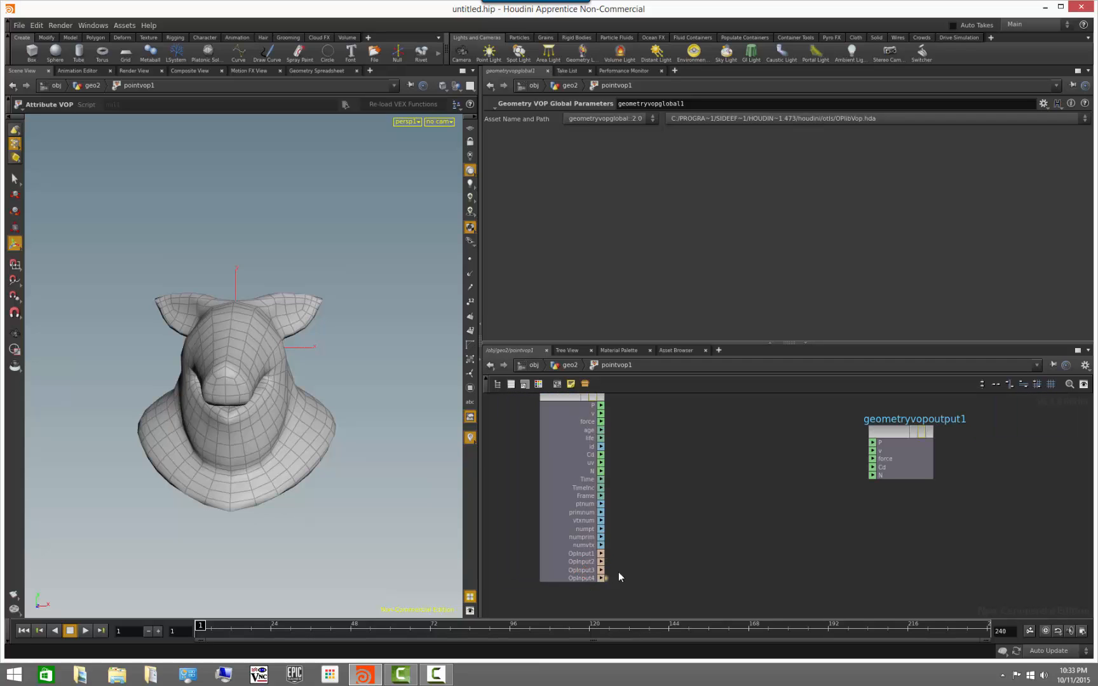
{"action": "key", "text": "u"}
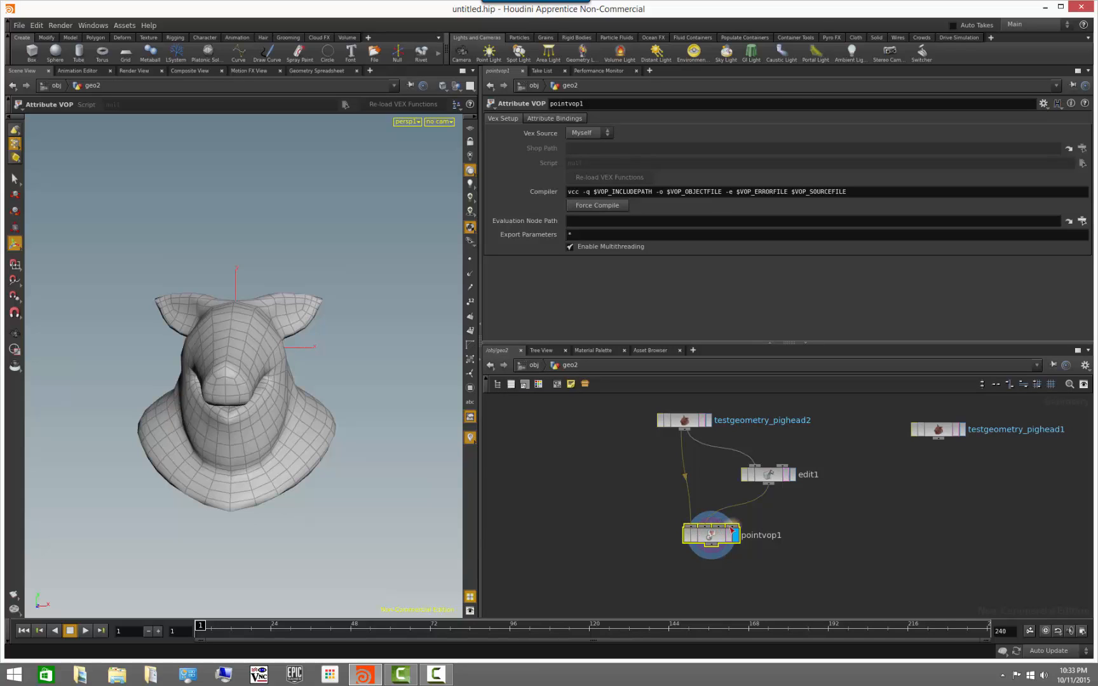
{"action": "left_click", "coordinate": [798, 527]}
{"action": "double_click", "coordinate": [718, 535]}
{"action": "left_click", "coordinate": [684, 583]}
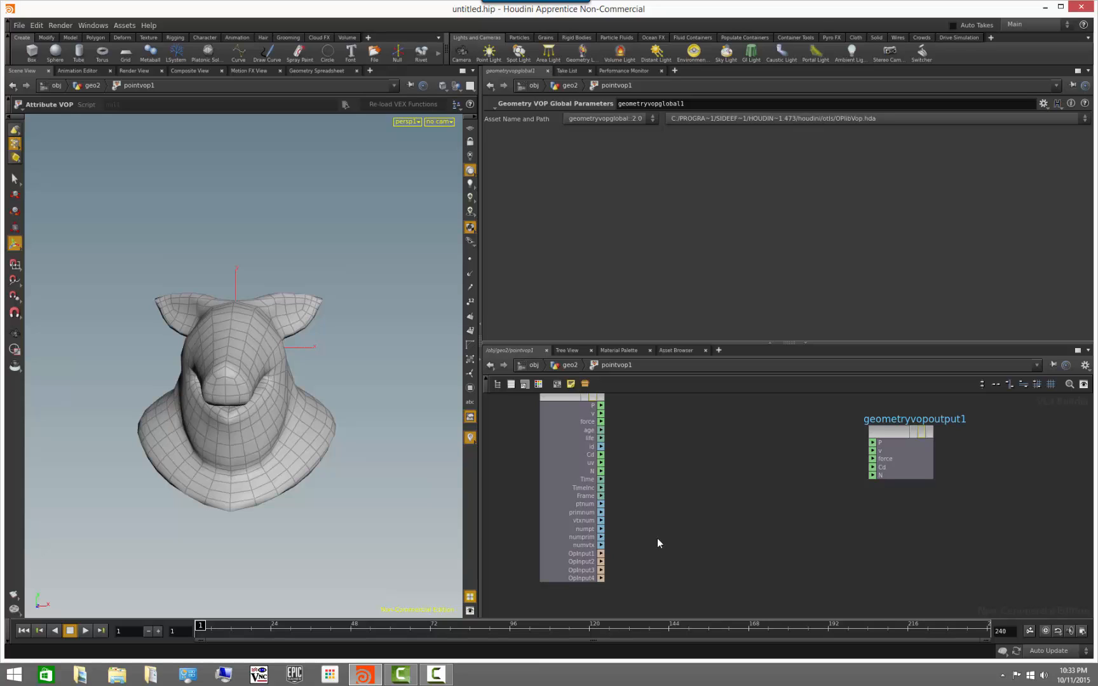
{"action": "middle_click_drag", "start_coordinate": [676, 519], "coordinate": [640, 539]}
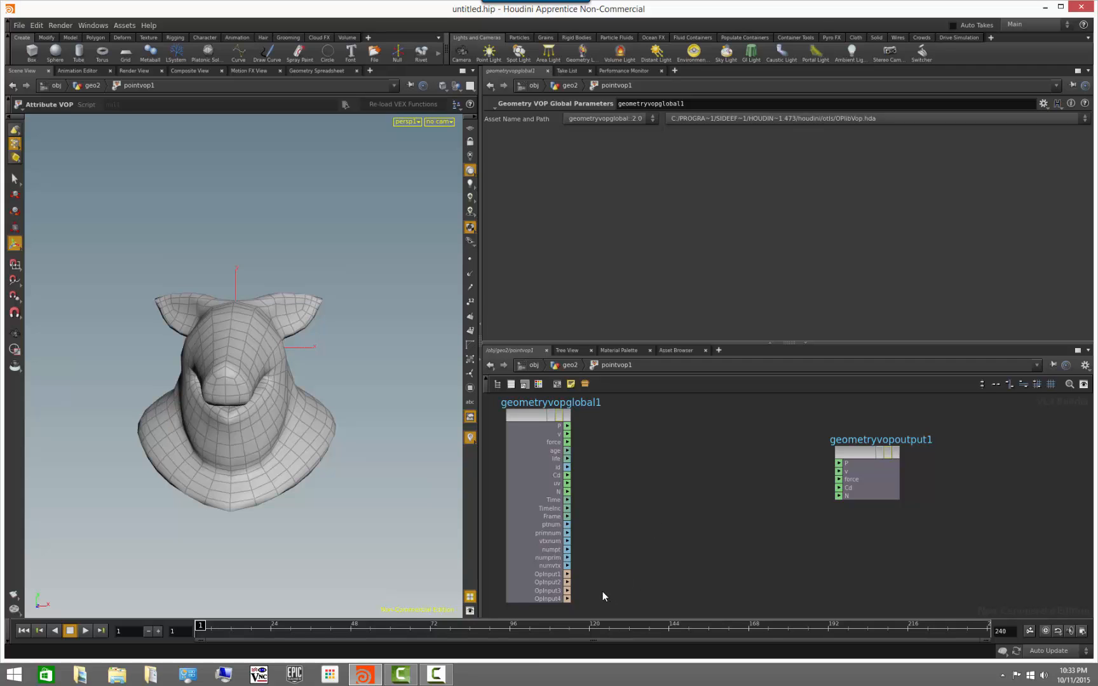
{"action": "left_click", "coordinate": [570, 366]}
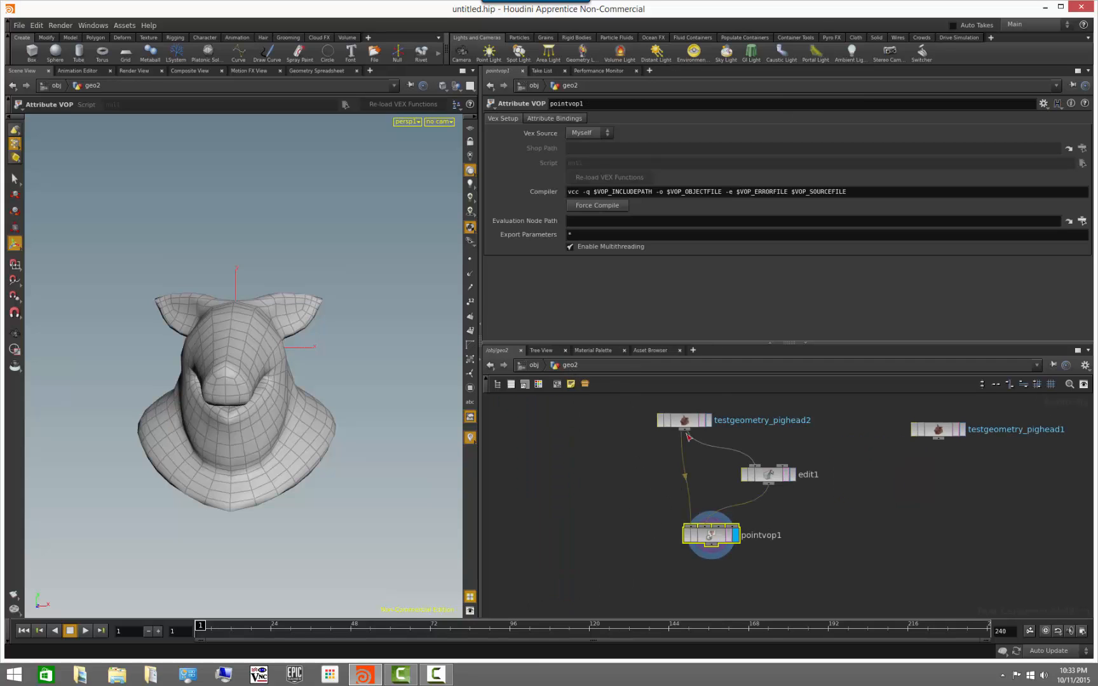
Compare testgeometry_pighead2 and edit1 by displaying each in turn, leaving pointvop1 displayed
{"action": "left_click", "coordinate": [708, 420]}
{"action": "left_click", "coordinate": [835, 518]}
{"action": "left_click", "coordinate": [792, 475]}
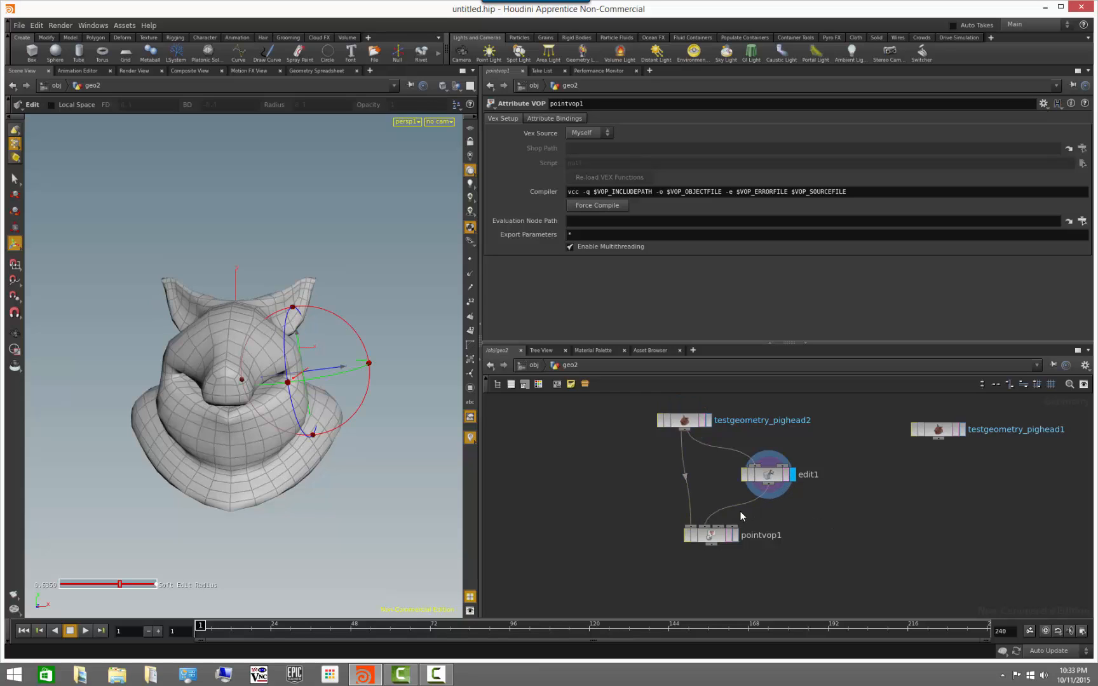
{"action": "left_click", "coordinate": [735, 535]}
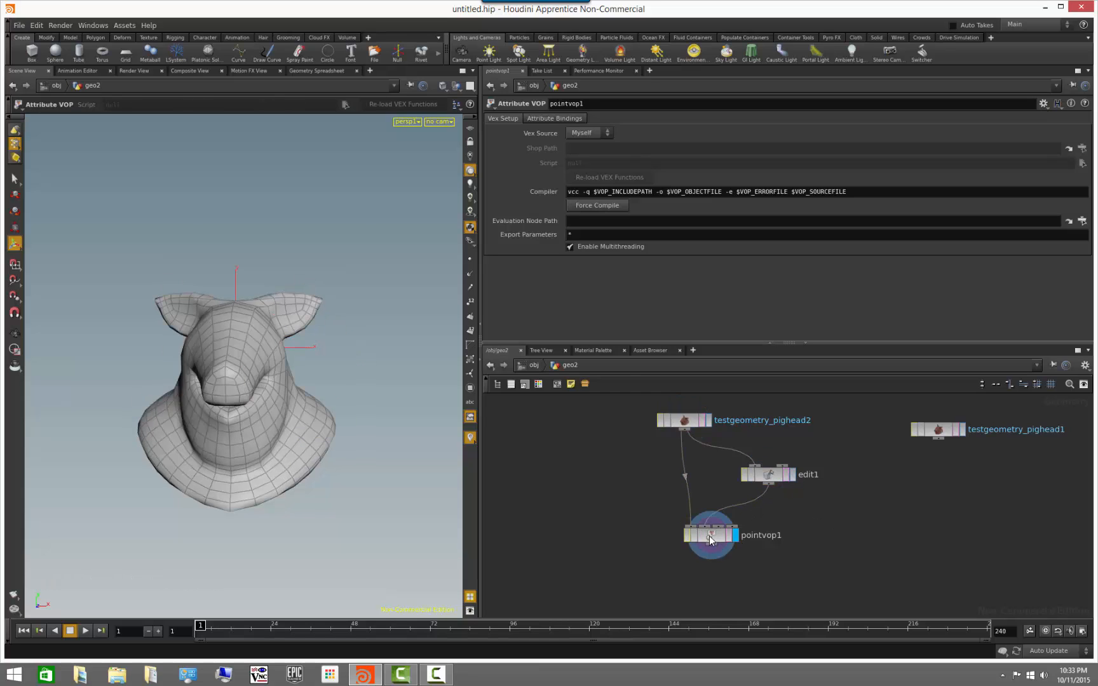
Inside pointvop1, add a Subtract node between the global parameters and output nodes
{"action": "double_click", "coordinate": [709, 536]}
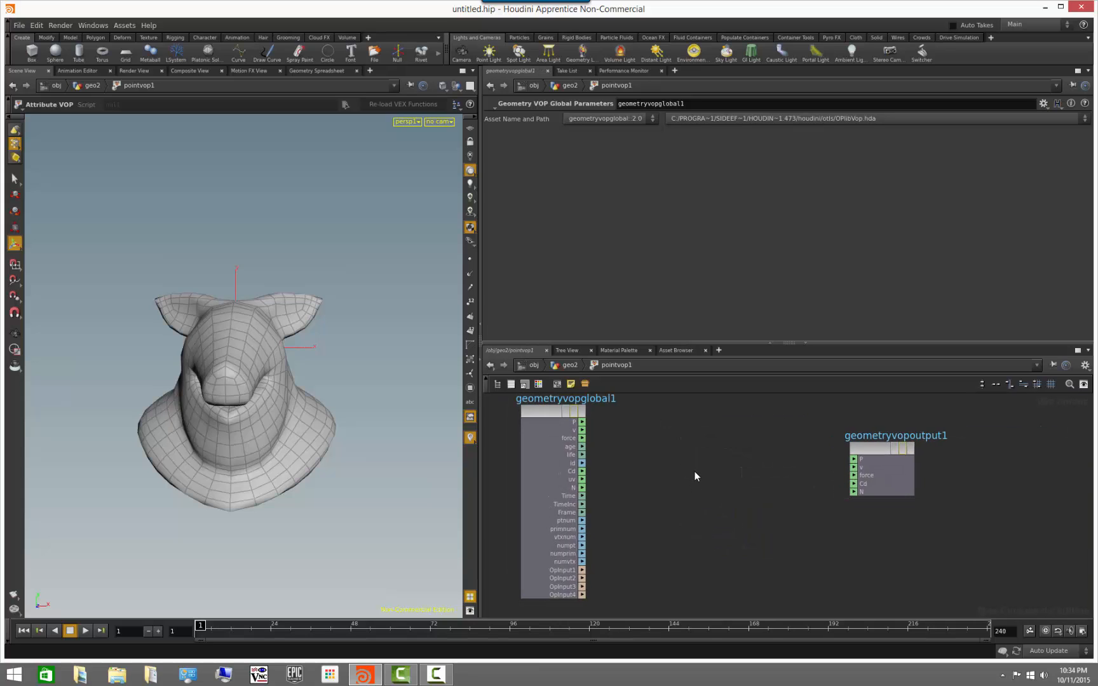
{"action": "key", "text": "Tab"}
{"action": "type", "text": "subt"}
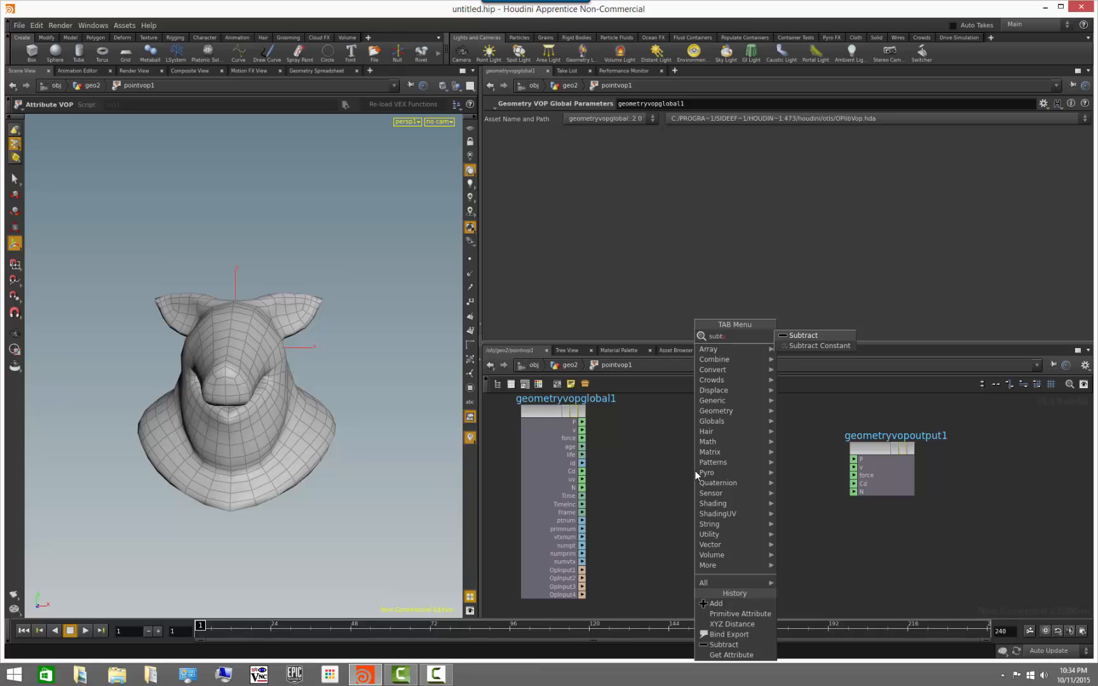
{"action": "left_click", "coordinate": [799, 336]}
{"action": "left_click", "coordinate": [718, 480]}
{"action": "left_click", "coordinate": [724, 531]}
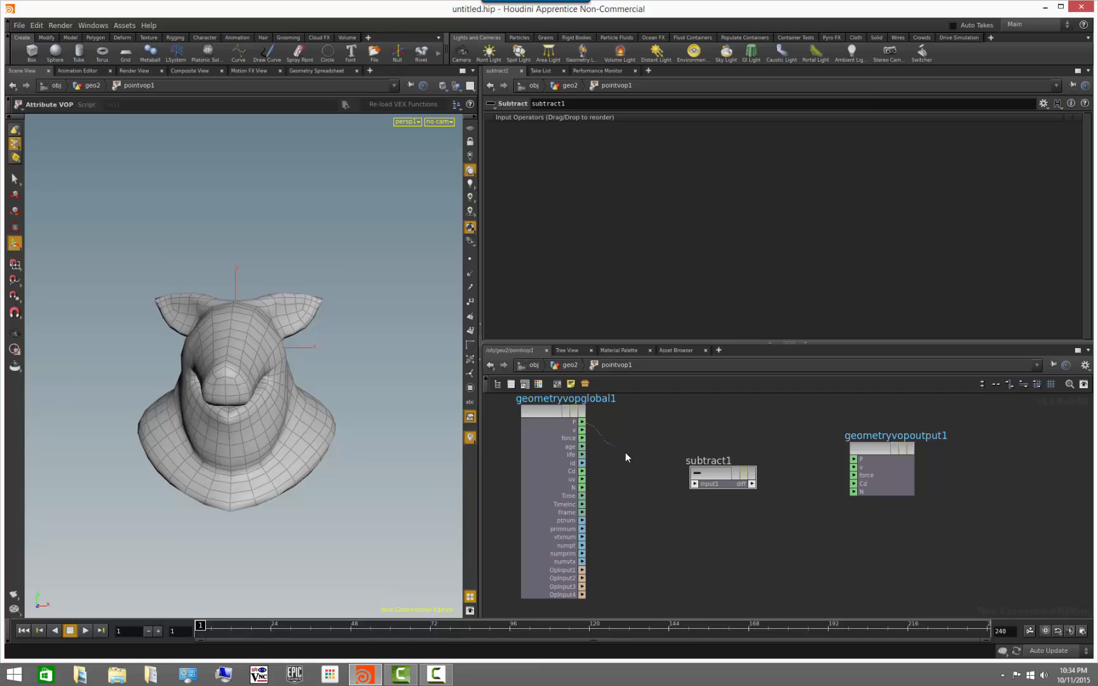
Try the global P as the Subtract node's first input and move the node slightly closer to the output node
{"action": "left_click", "coordinate": [695, 484]}
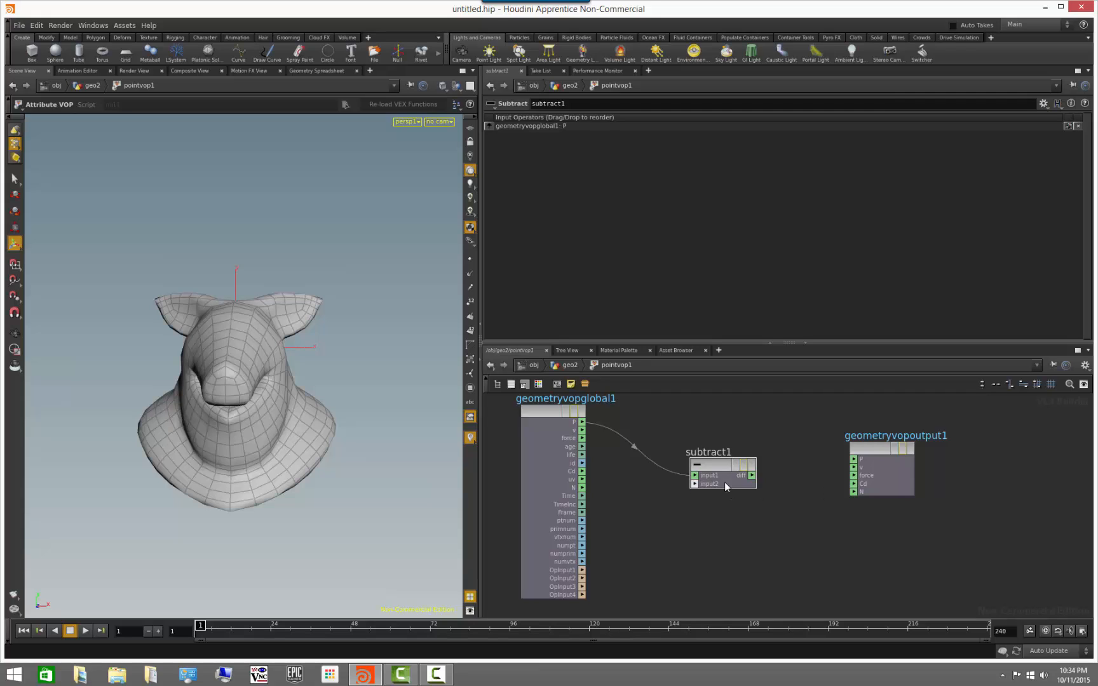
{"action": "left_click_drag", "start_coordinate": [713, 466], "coordinate": [753, 471]}
{"action": "middle_click_drag", "start_coordinate": [733, 544], "coordinate": [711, 580]}
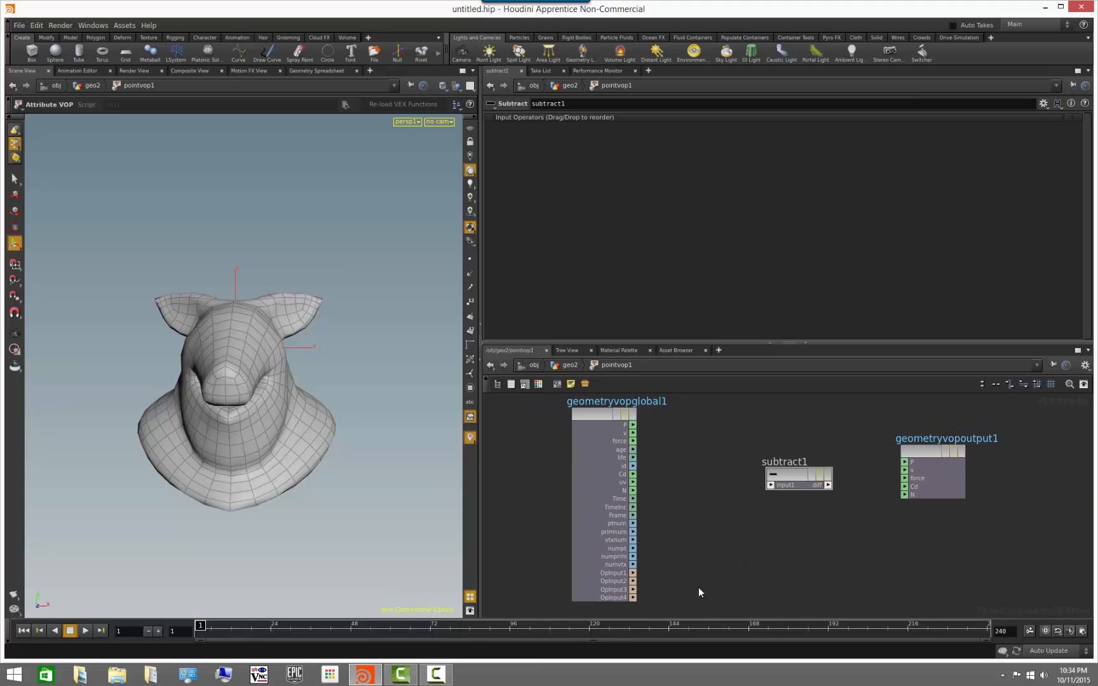
Return to geo2 and compare edit1 with testgeometry_pighead2 in the viewport, leaving pointvop1 displayed
{"action": "key", "text": "u"}
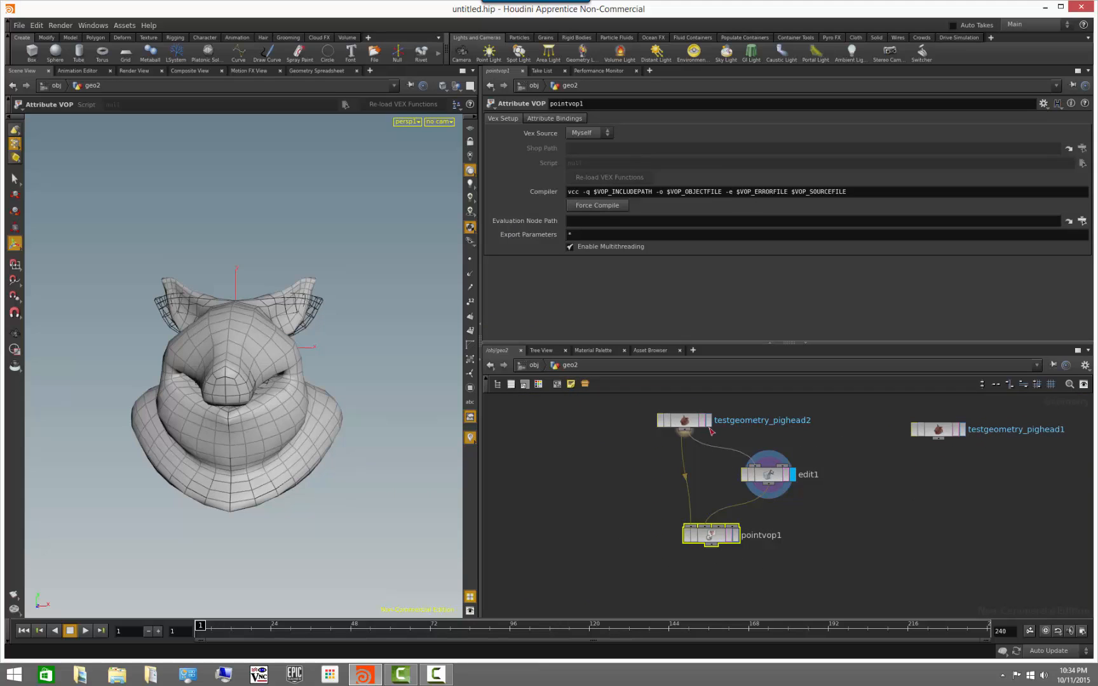
{"action": "left_click", "coordinate": [709, 422]}
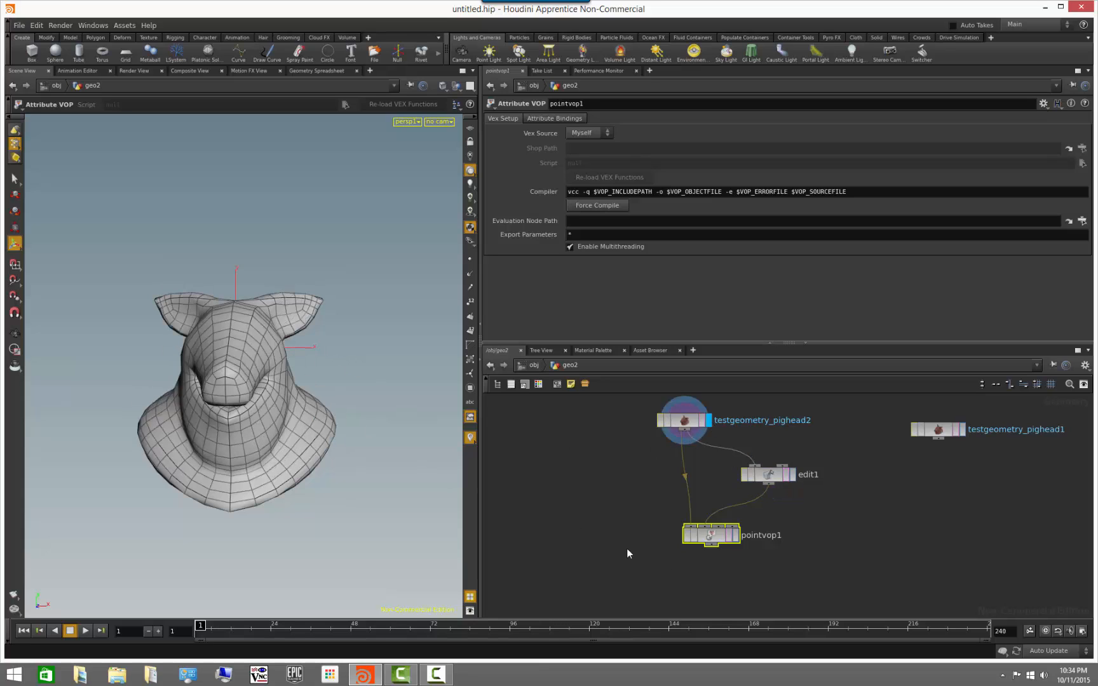
{"action": "left_click", "coordinate": [735, 537]}
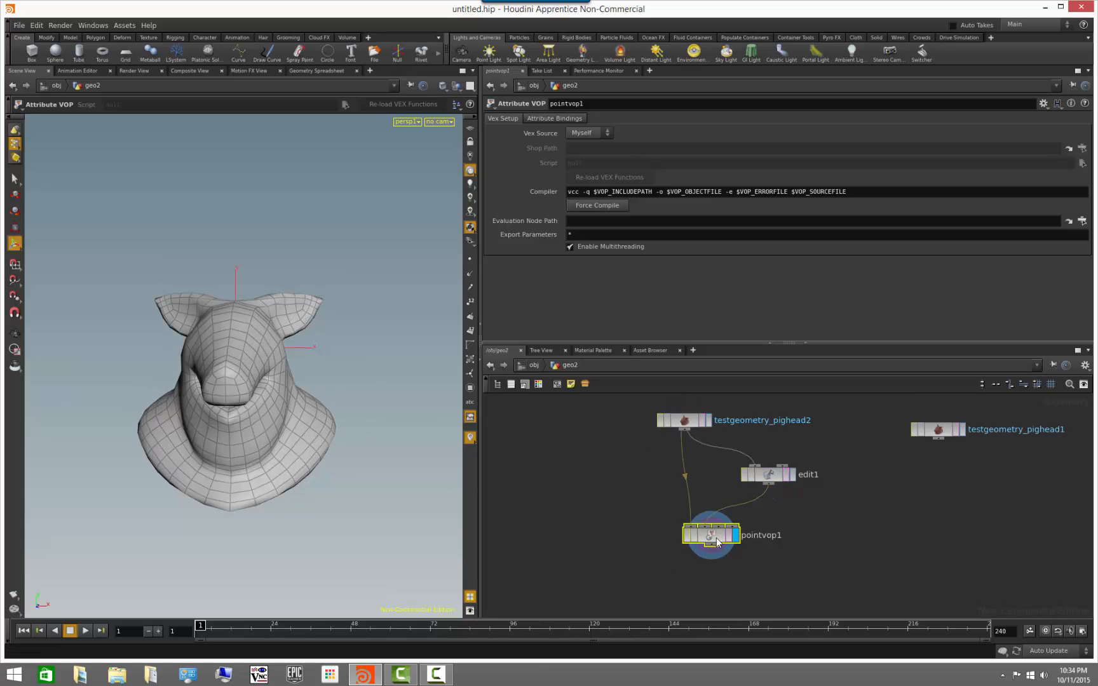
Inside pointvop1, add a Get Attribute node below Subtract and connect OpInput2 to its file input
{"action": "double_click", "coordinate": [718, 541]}
{"action": "middle_click_drag", "start_coordinate": [735, 564], "coordinate": [702, 556]}
{"action": "scroll", "coordinate": [702, 556], "scroll_direction": "down", "scroll_amount": 1}
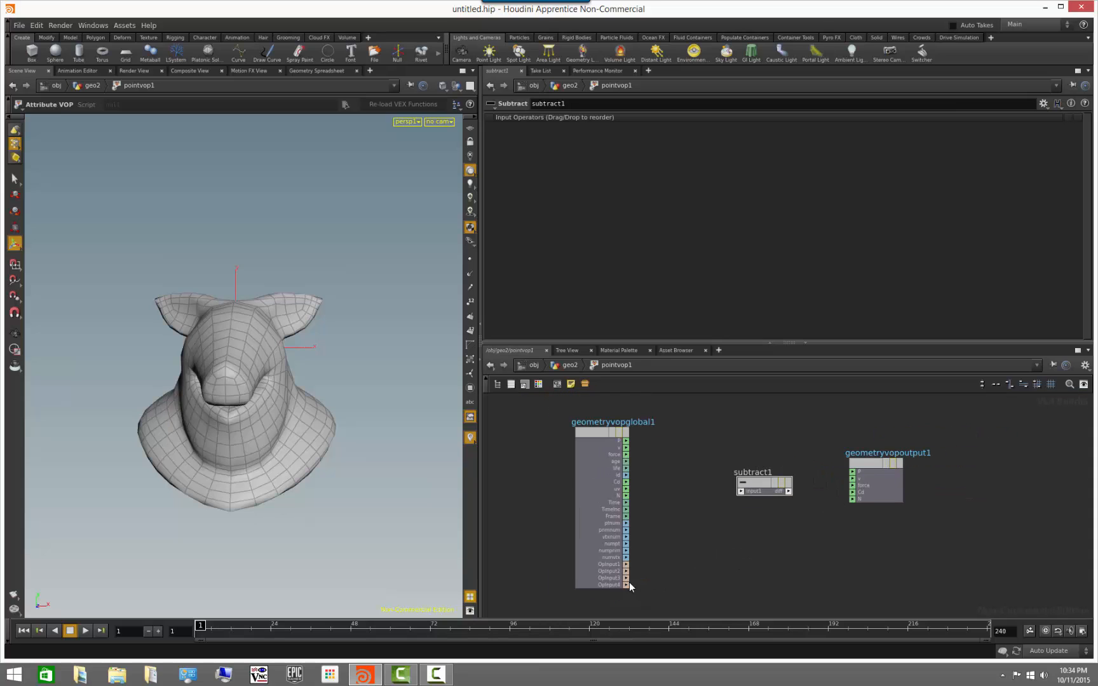
{"action": "scroll", "coordinate": [657, 574], "scroll_direction": "up", "scroll_amount": 2}
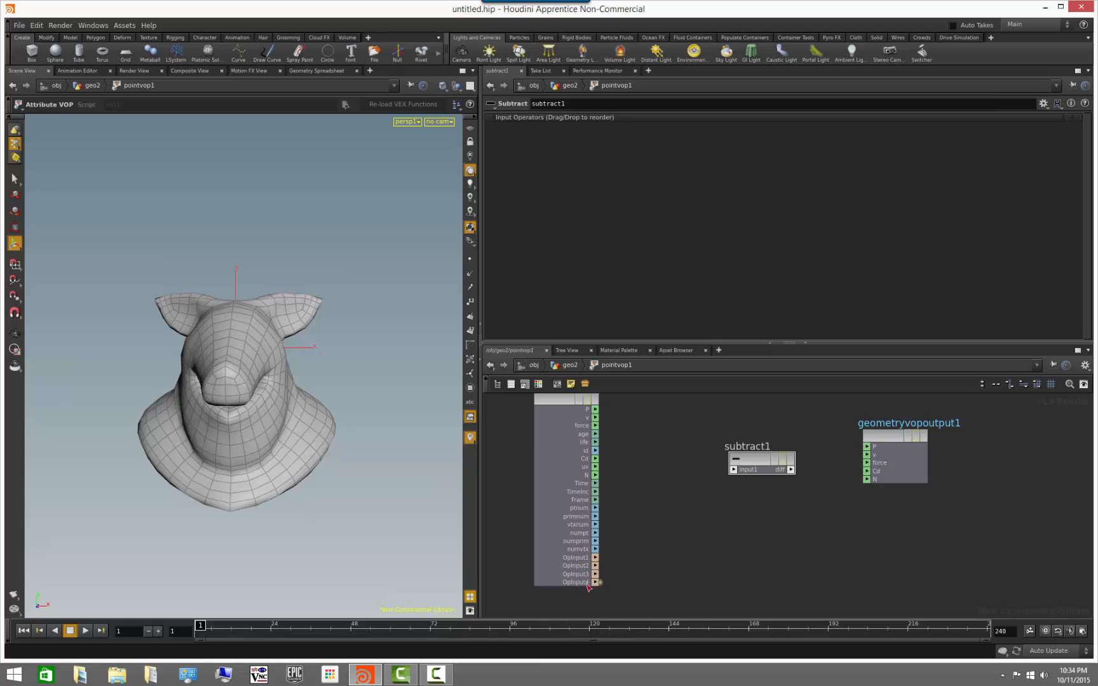
{"action": "key", "text": "Tab"}
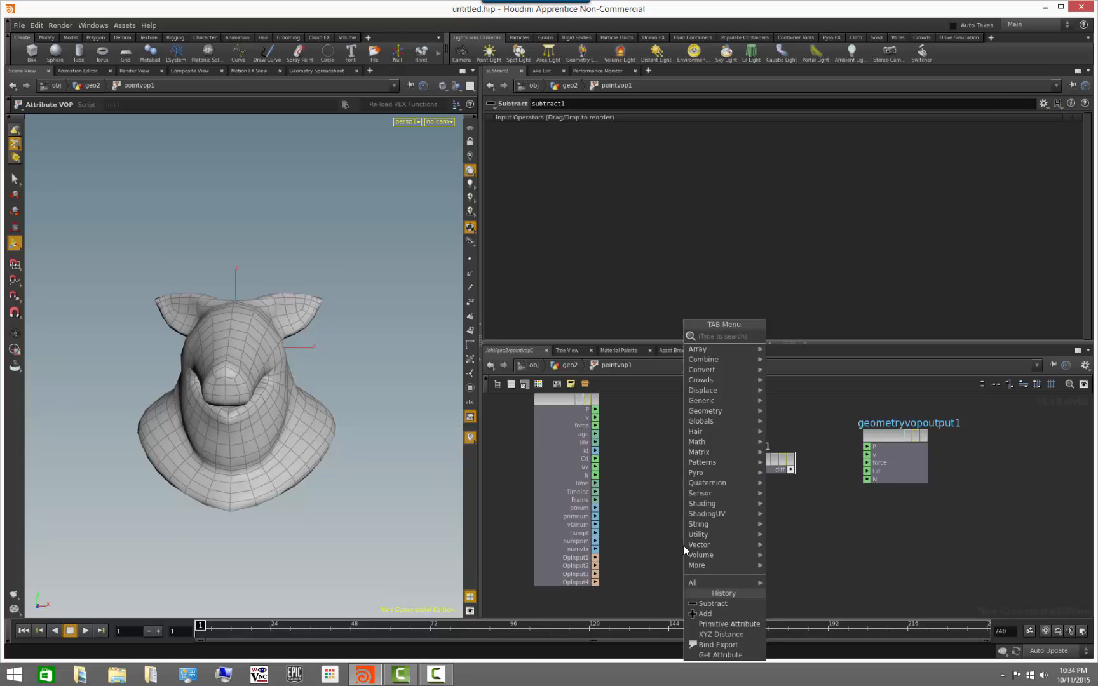
{"action": "type", "text": "get"}
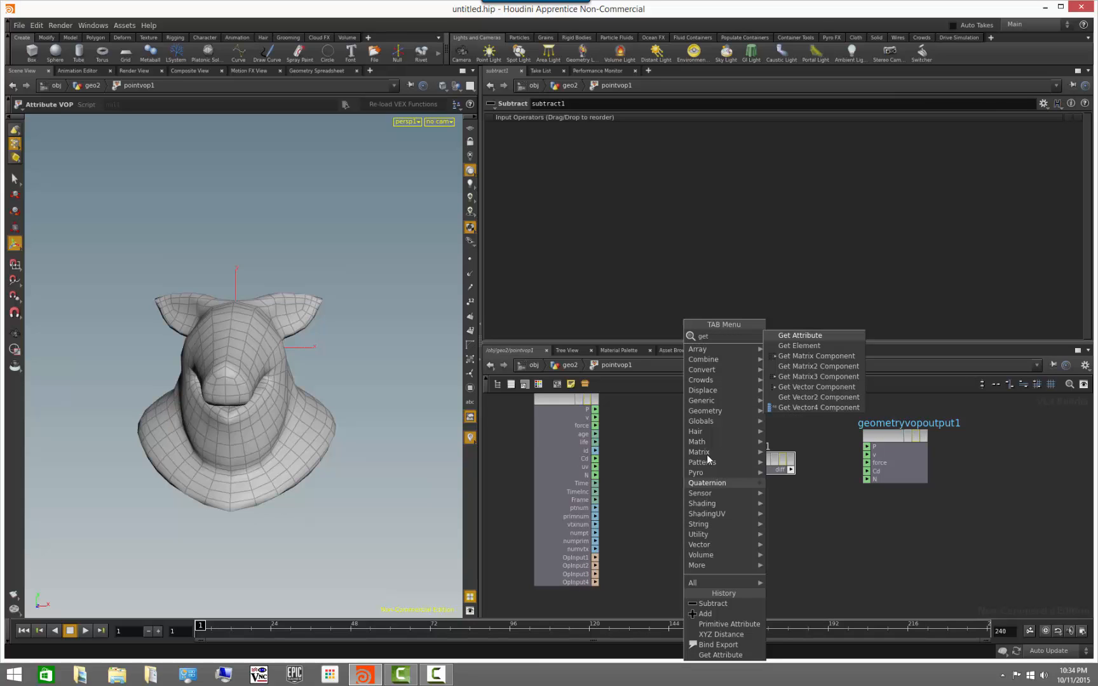
{"action": "left_click", "coordinate": [804, 335]}
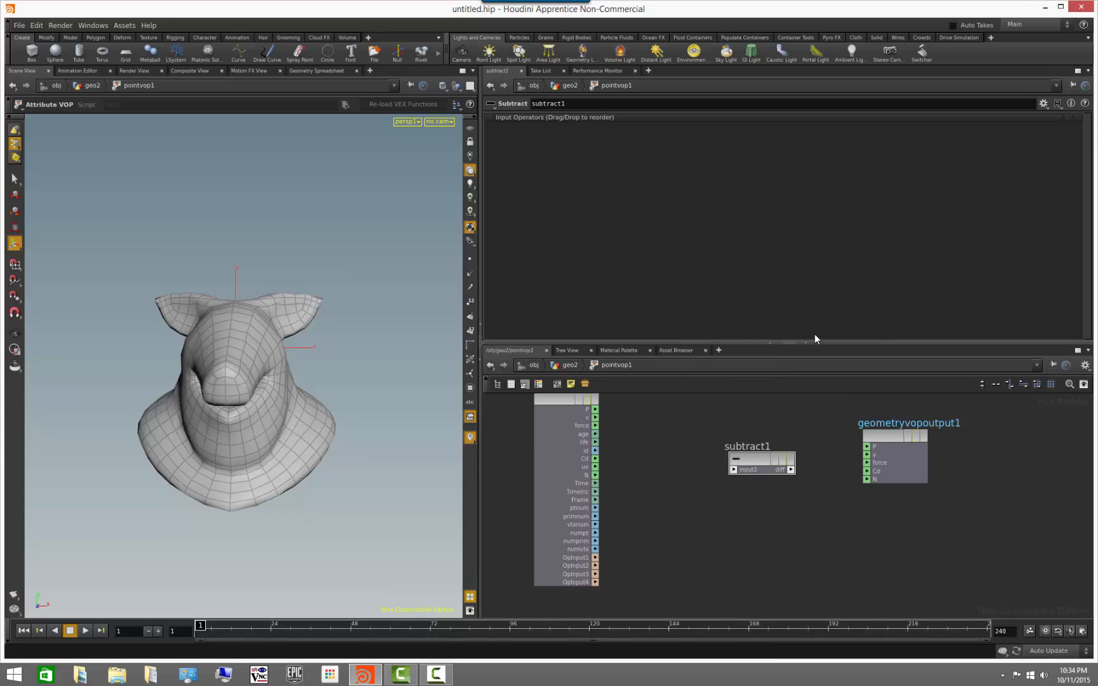
{"action": "left_click", "coordinate": [704, 565]}
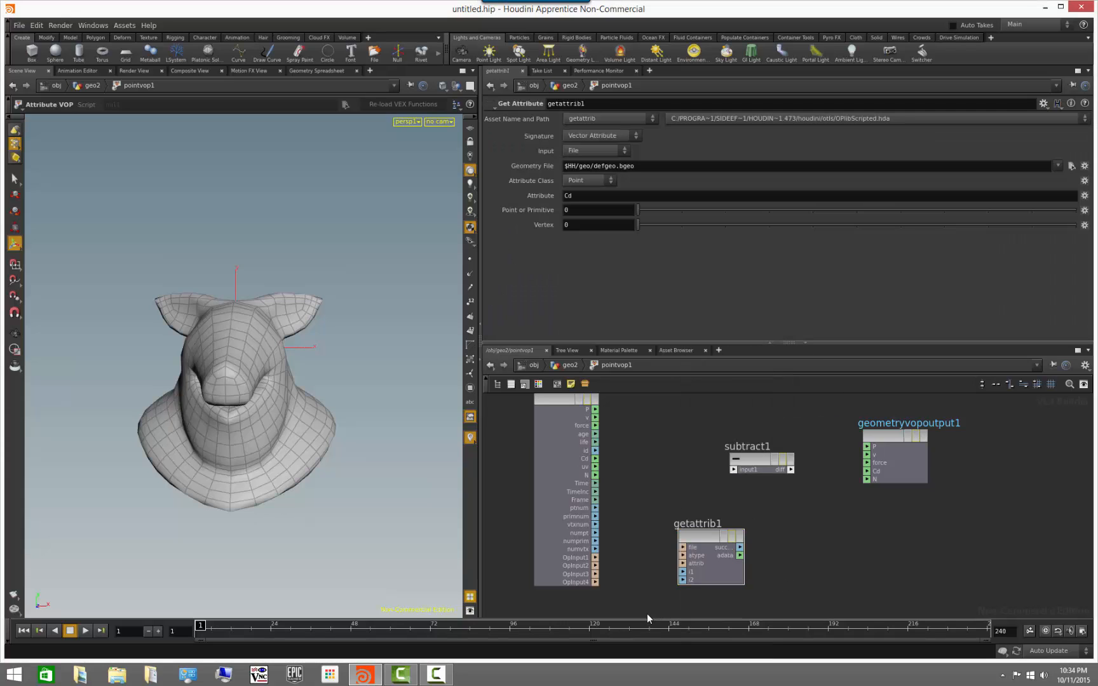
{"action": "left_click_drag", "start_coordinate": [596, 566], "coordinate": [682, 549]}
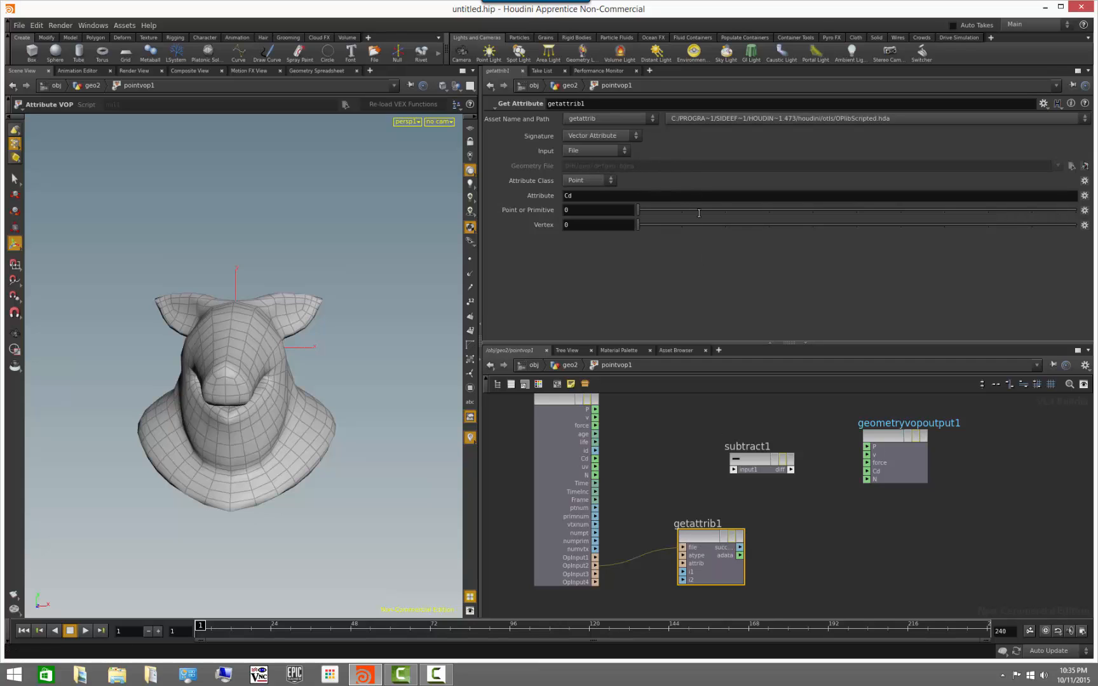
Check the second-input geometry by displaying edit1 briefly in geo2 and switching the display back to pointvop1
{"action": "left_click", "coordinate": [580, 366]}
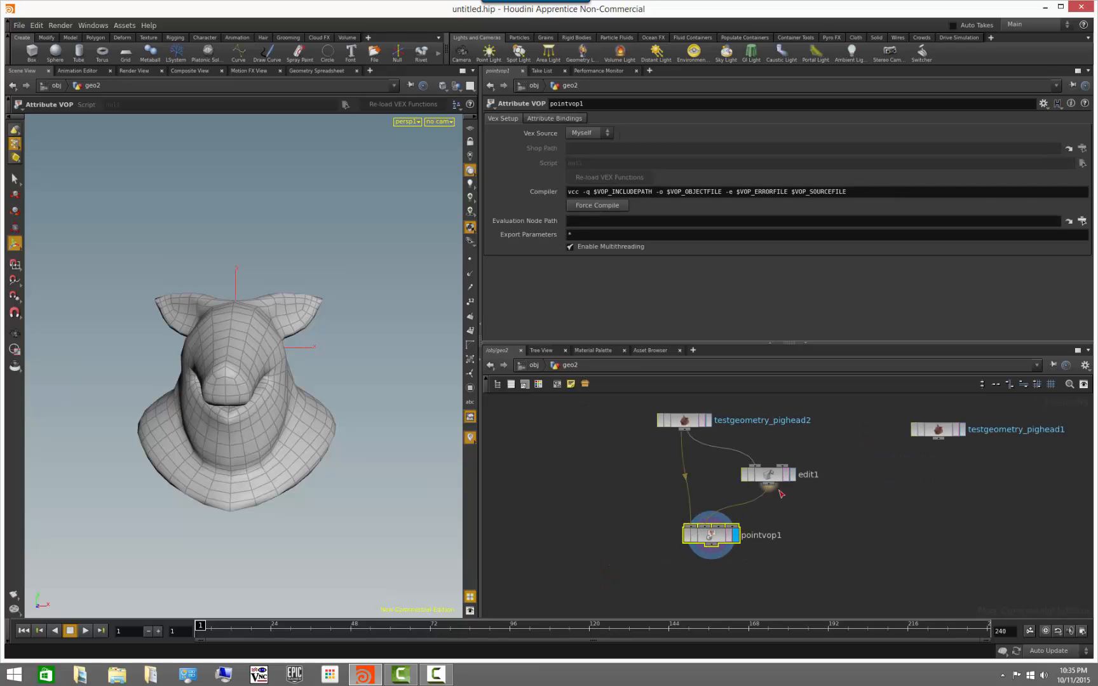
{"action": "left_click", "coordinate": [794, 476]}
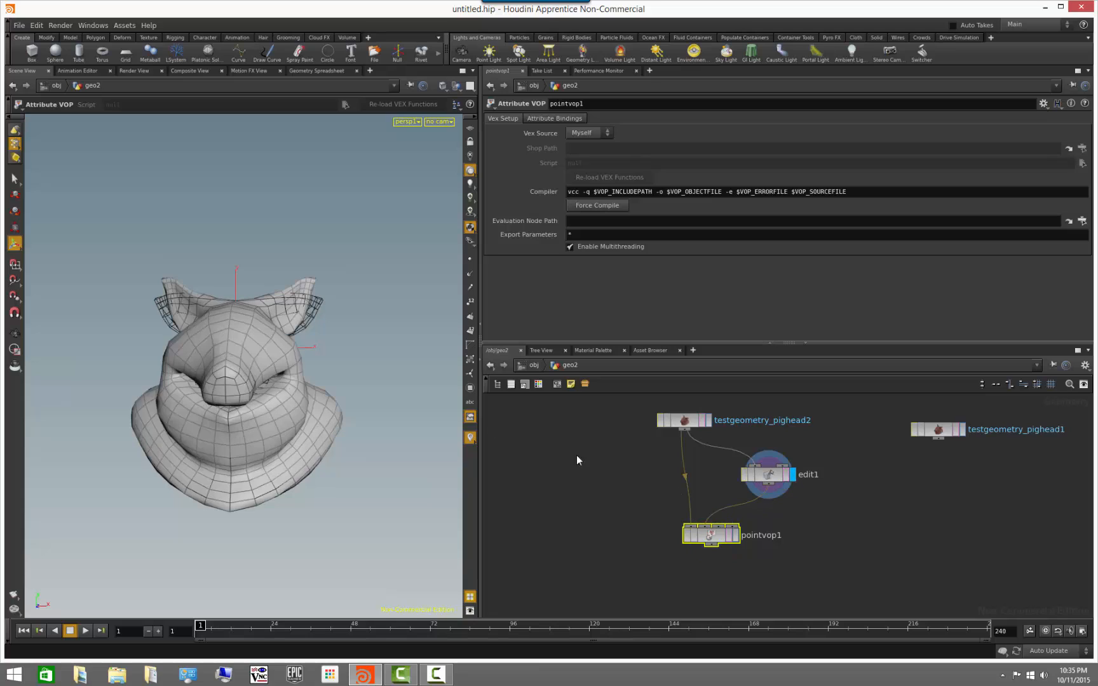
{"action": "left_click", "coordinate": [735, 535]}
Back inside pointvop1, move the Get Attribute node slightly farther from the global parameters node
{"action": "double_click", "coordinate": [711, 535]}
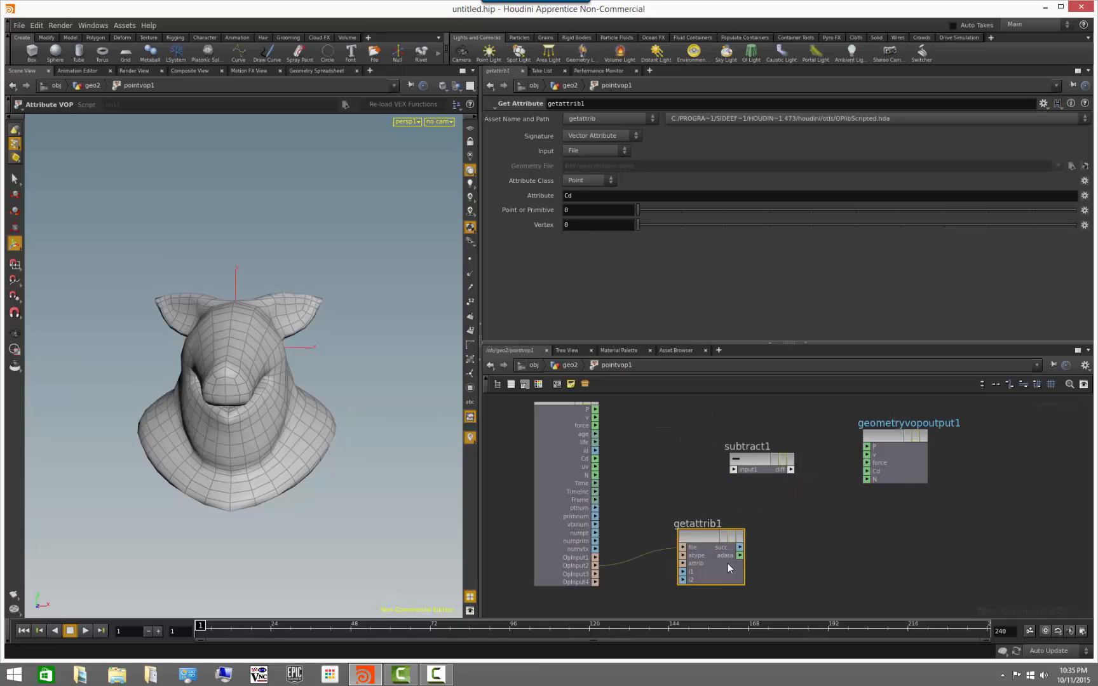
{"action": "left_click", "coordinate": [596, 566]}
{"action": "left_click", "coordinate": [789, 553]}
{"action": "left_click_drag", "start_coordinate": [706, 537], "coordinate": [731, 536]}
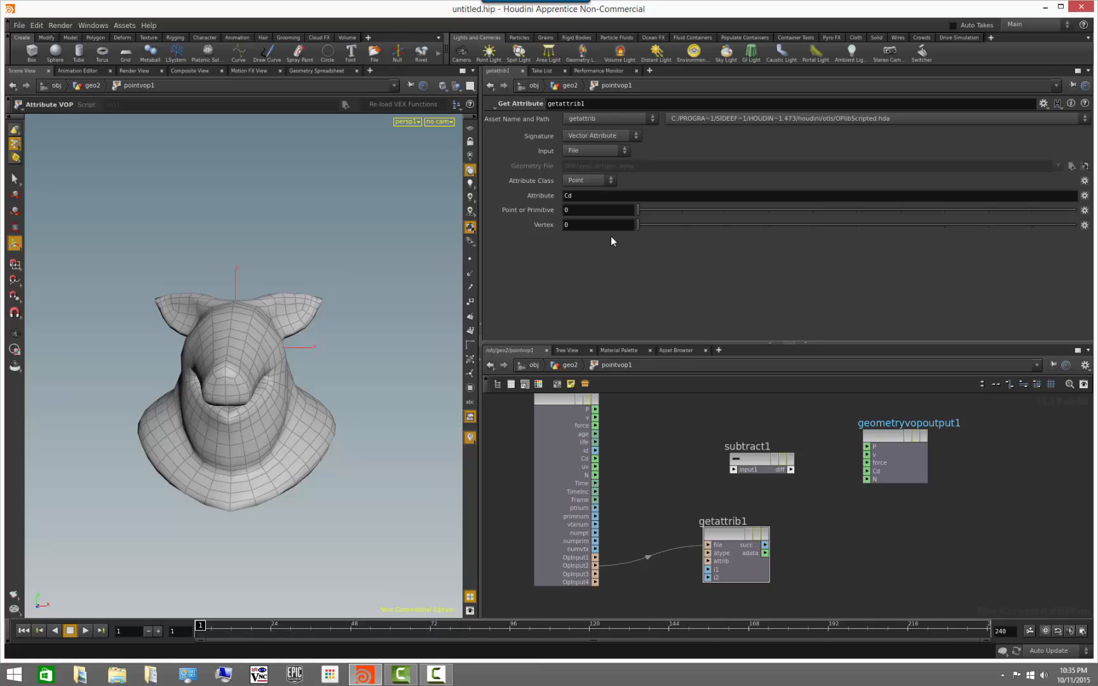
Set the attribute read by the Get Attribute node to P
{"action": "left_click_drag", "start_coordinate": [607, 197], "coordinate": [441, 198]}
{"action": "type", "text": "P"}
Go up to geo2, inspect the node information of testgeometry_pighead2 and edit1, and re-enter pointvop1
{"action": "middle_click", "coordinate": [569, 399]}
{"action": "left_click", "coordinate": [568, 365]}
{"action": "middle_click", "coordinate": [681, 422]}
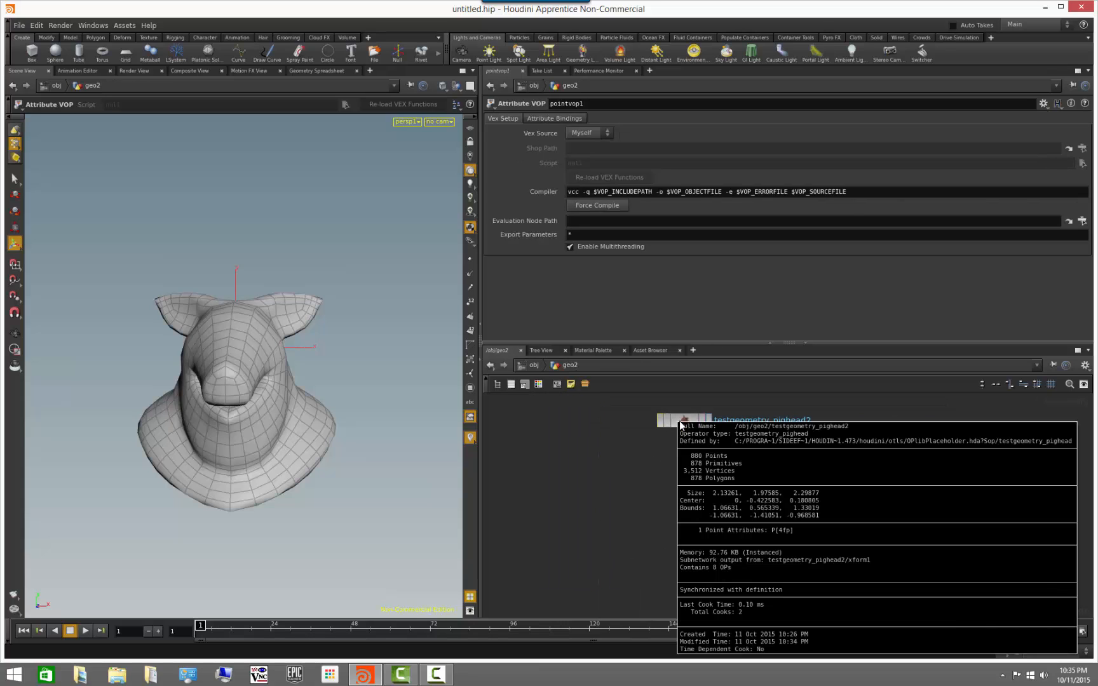
{"action": "middle_click", "coordinate": [767, 477]}
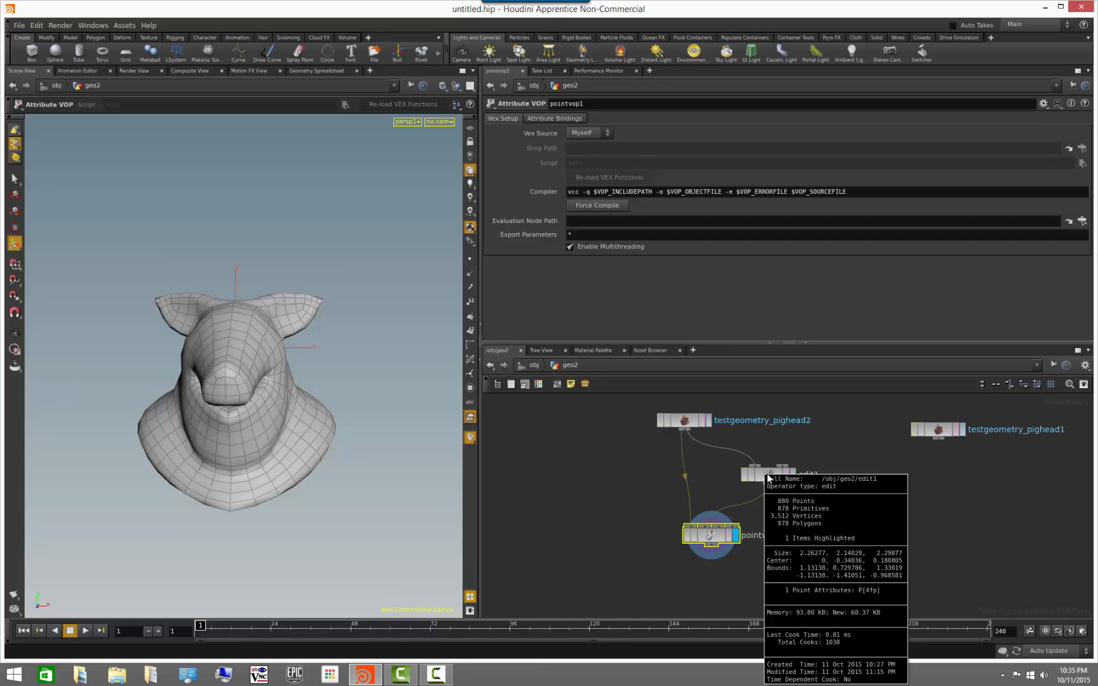
{"action": "double_click", "coordinate": [710, 537]}
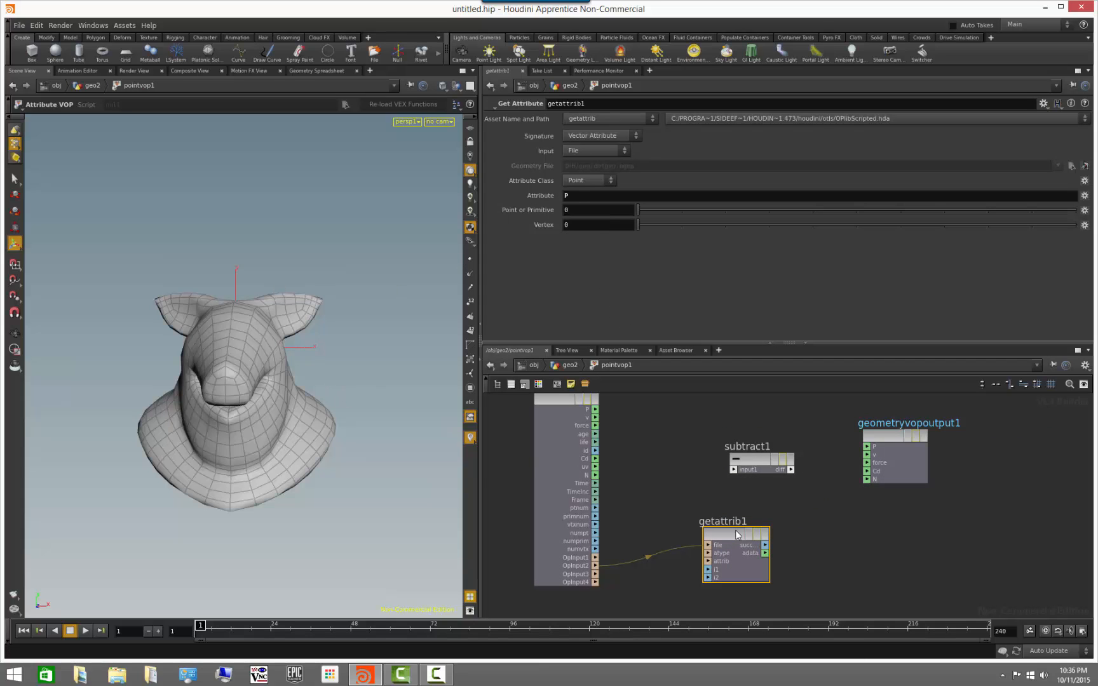
In geo2, alternate the display between testgeometry_pighead2 and edit1, then restore the display of pointvop1 and go inside it
{"action": "left_click", "coordinate": [724, 511]}
{"action": "left_click", "coordinate": [571, 366]}
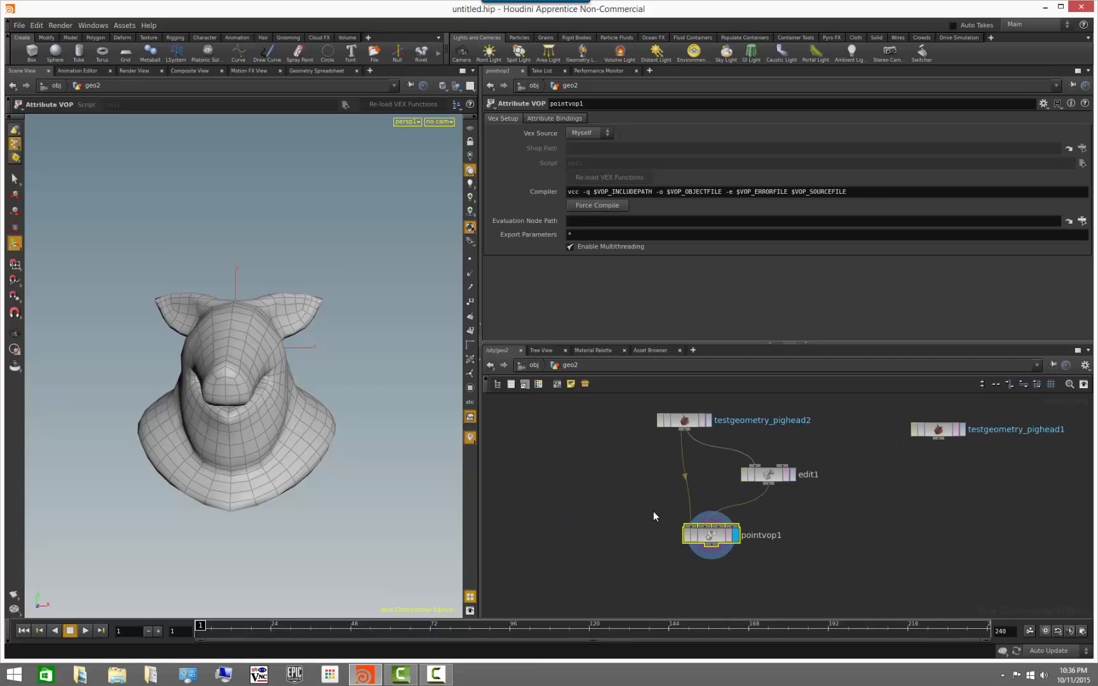
{"action": "left_click", "coordinate": [707, 421]}
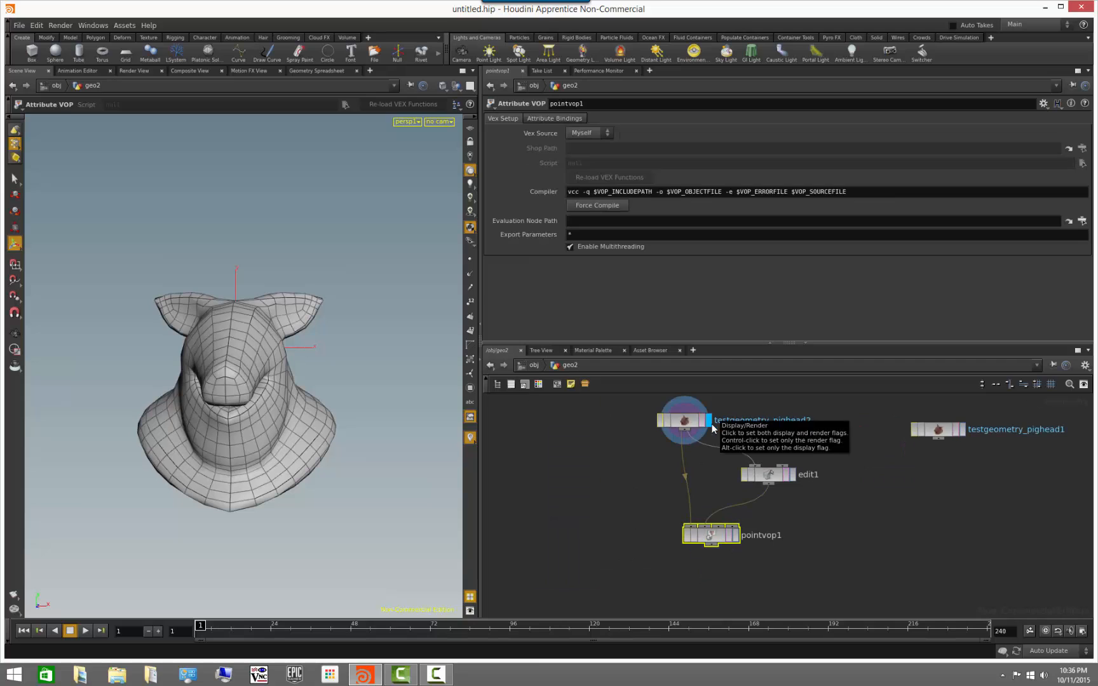
{"action": "left_click", "coordinate": [791, 478]}
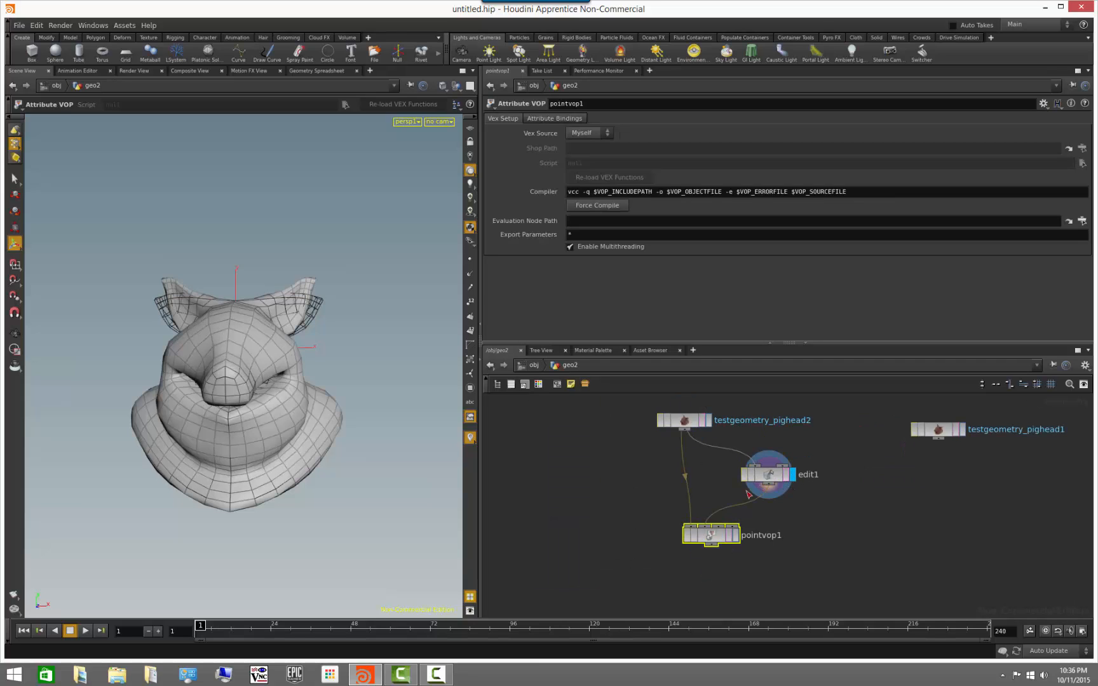
{"action": "left_click", "coordinate": [709, 420]}
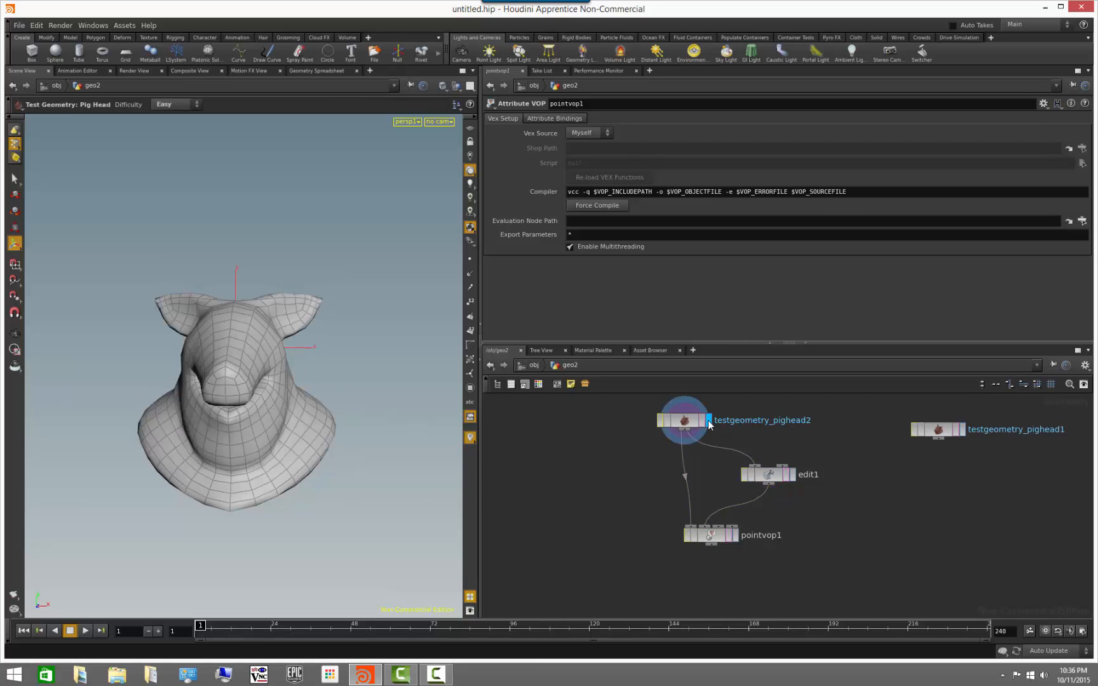
{"action": "left_click", "coordinate": [791, 477]}
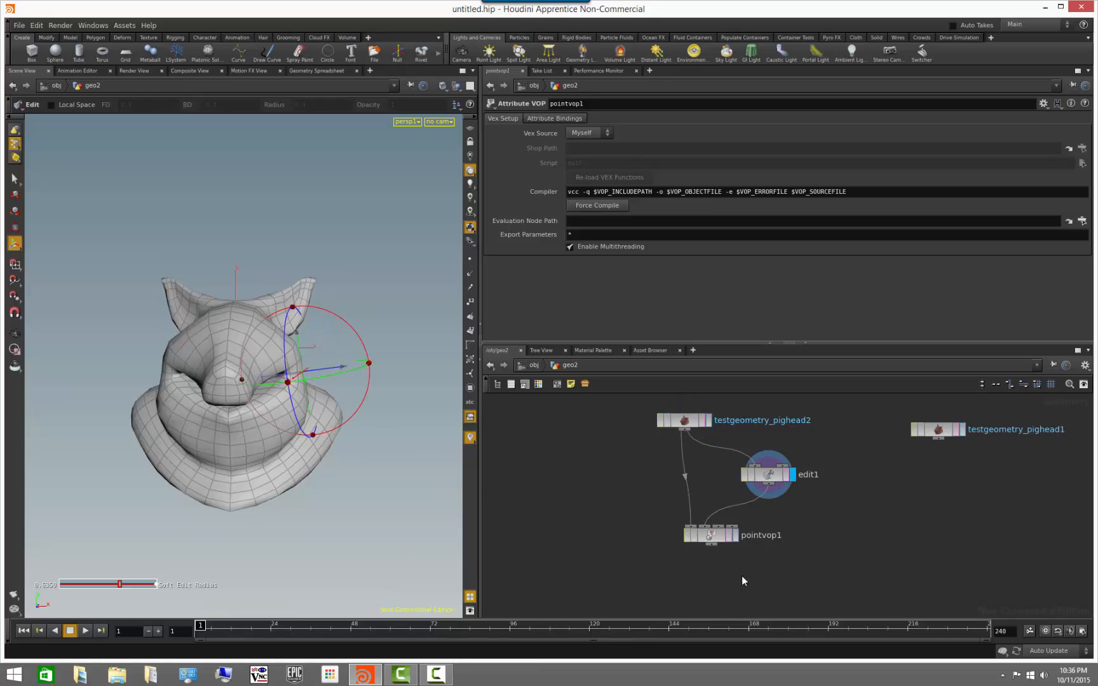
{"action": "left_click", "coordinate": [734, 535]}
{"action": "double_click", "coordinate": [715, 536]}
Connect the global ptnum output to the i1 input of the Get Attribute node
{"action": "left_click", "coordinate": [650, 575]}
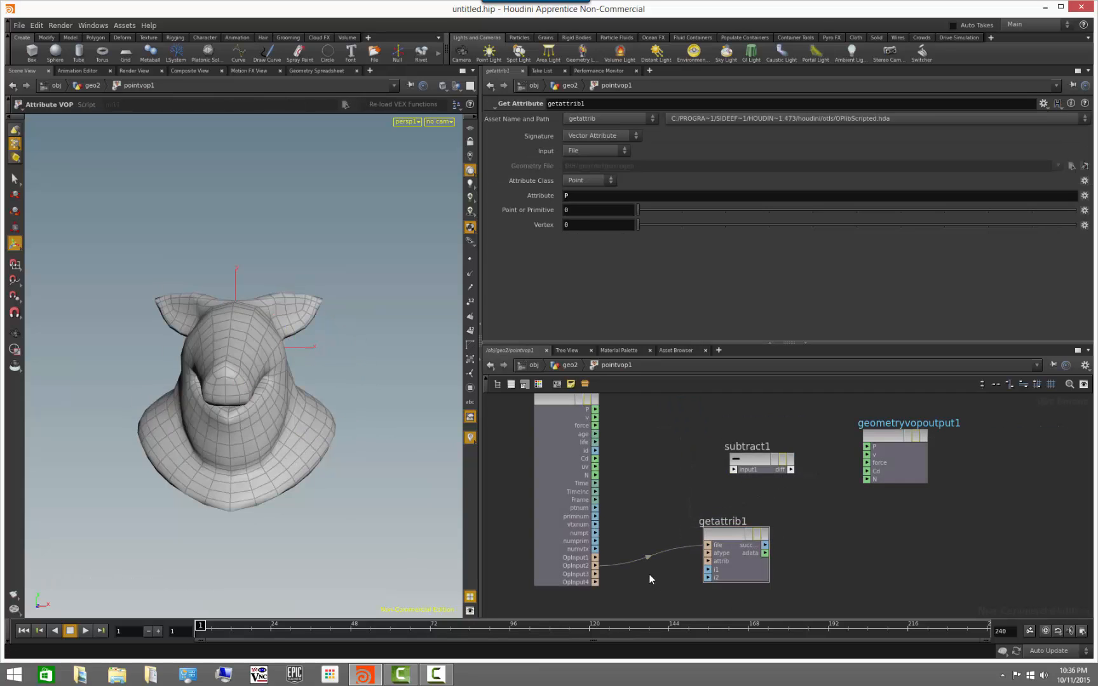
{"action": "left_click", "coordinate": [599, 514]}
{"action": "left_click", "coordinate": [719, 574]}
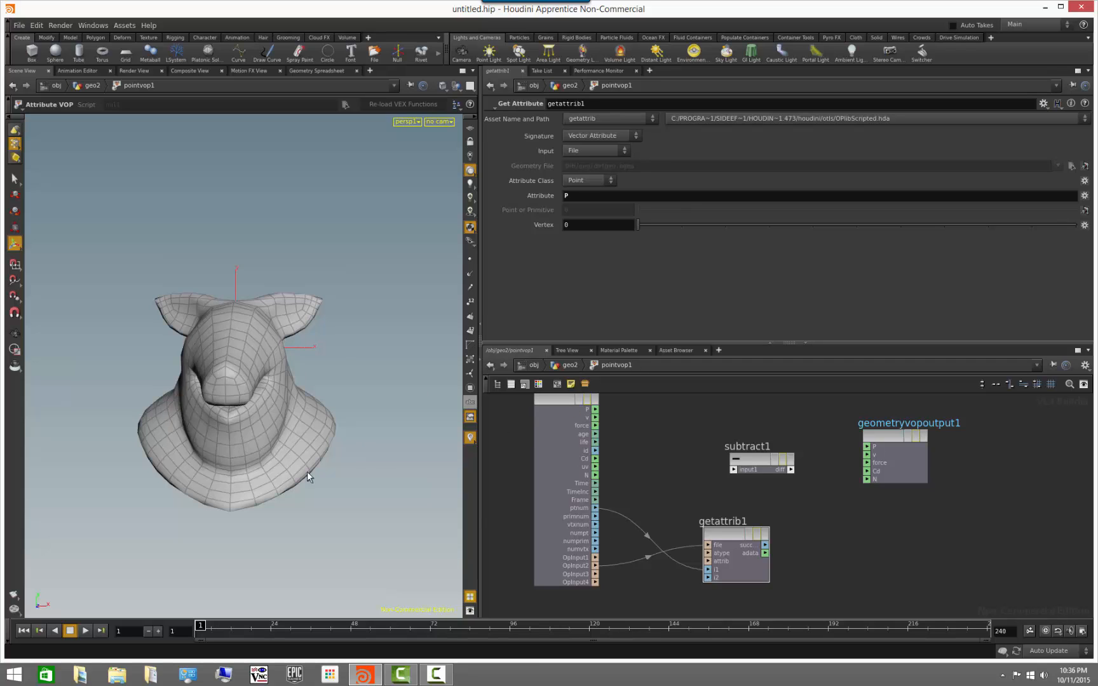
Display testgeometry_pighead2 and edit1 in turn in geo2 to compare matching points, then redisplay and re-enter pointvop1
{"action": "key", "text": "u"}
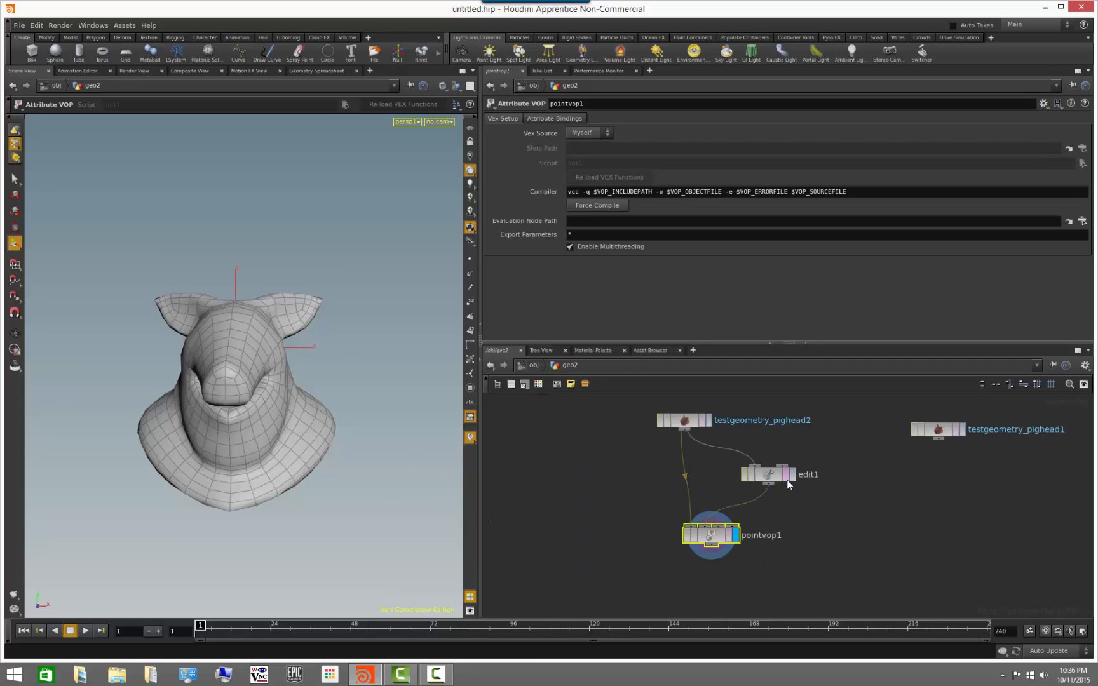
{"action": "left_click", "coordinate": [708, 420]}
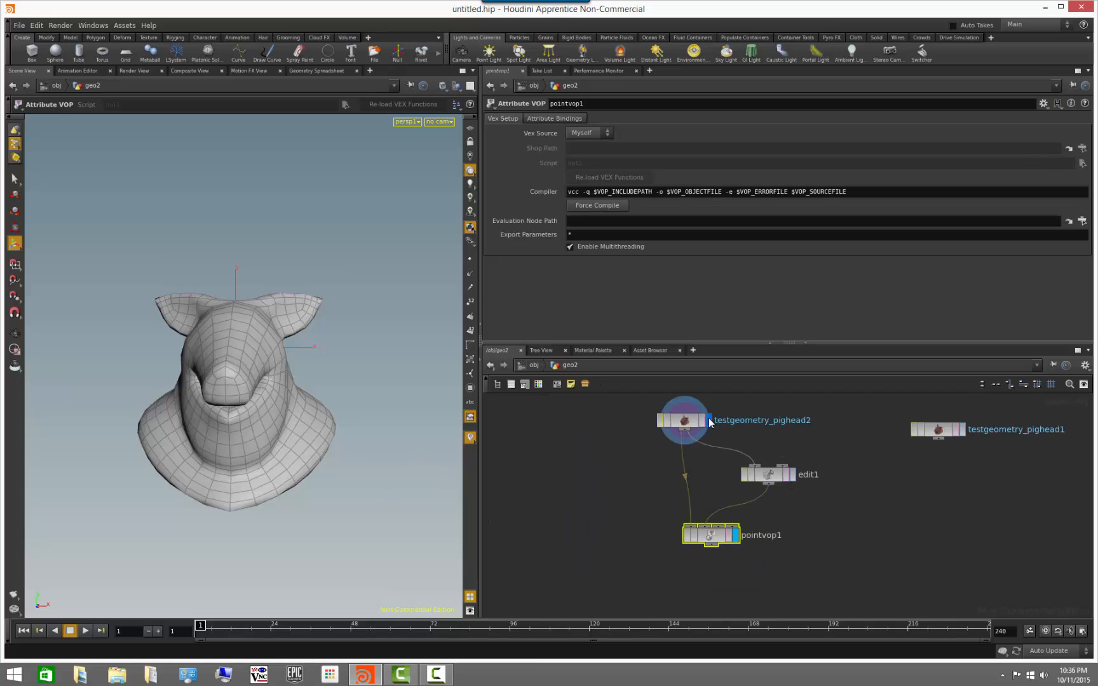
{"action": "left_click", "coordinate": [792, 475]}
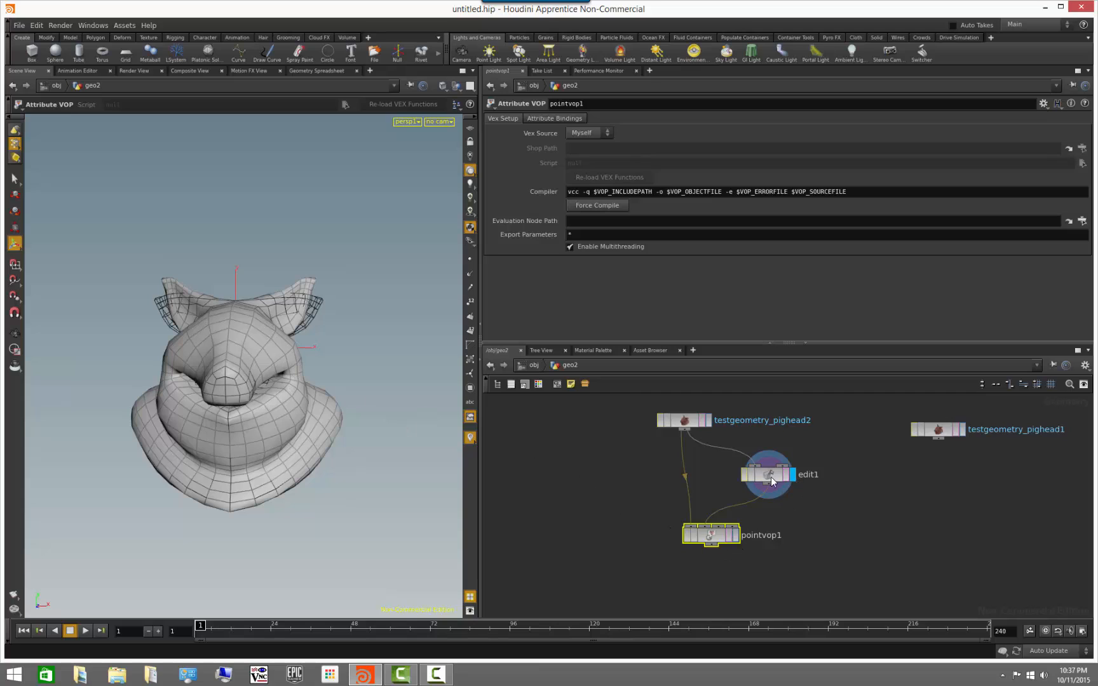
{"action": "left_click", "coordinate": [735, 536]}
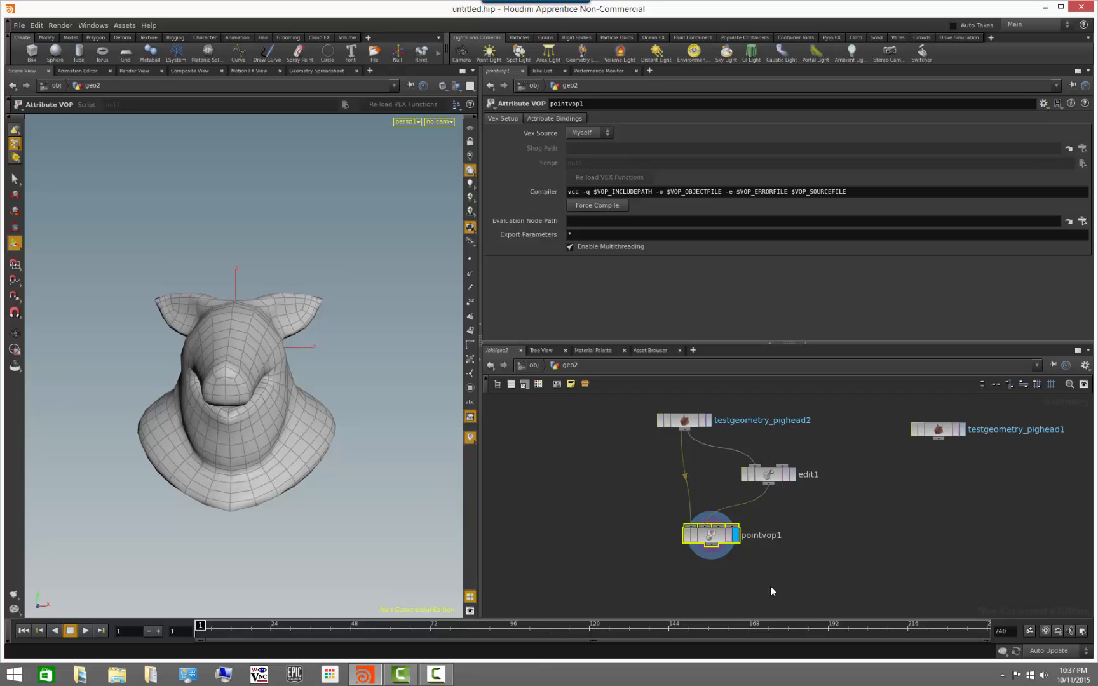
{"action": "double_click", "coordinate": [713, 540]}
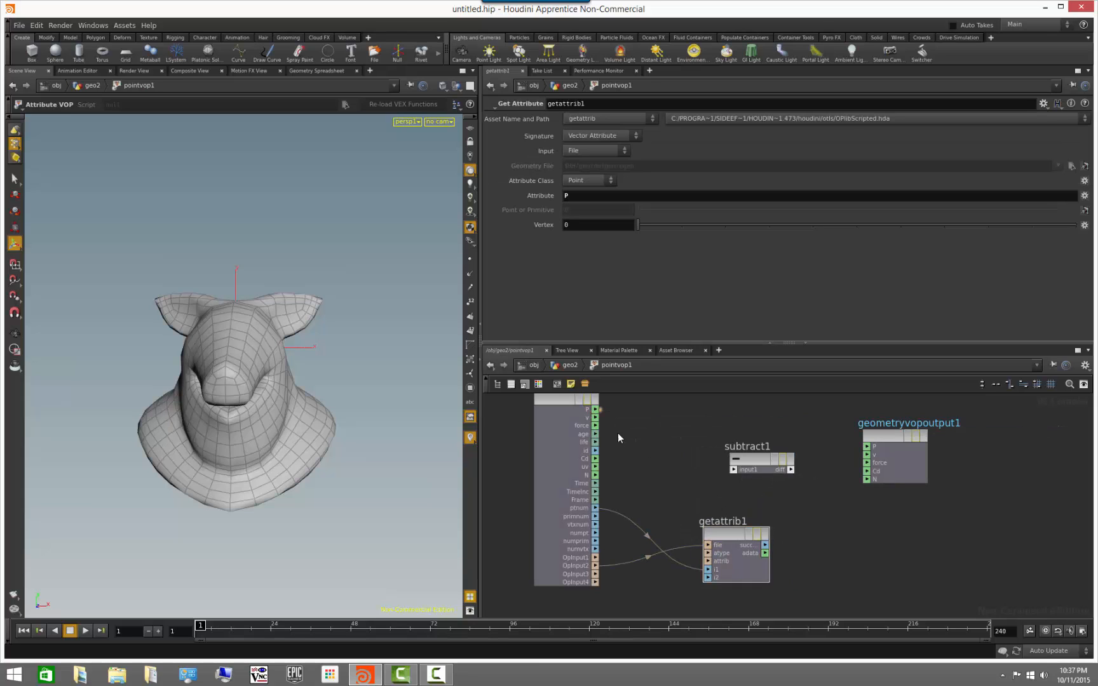
Move the geometry output and Subtract nodes farther from Get Attribute to make room in the network
{"action": "middle_click_drag", "start_coordinate": [826, 561], "coordinate": [770, 572]}
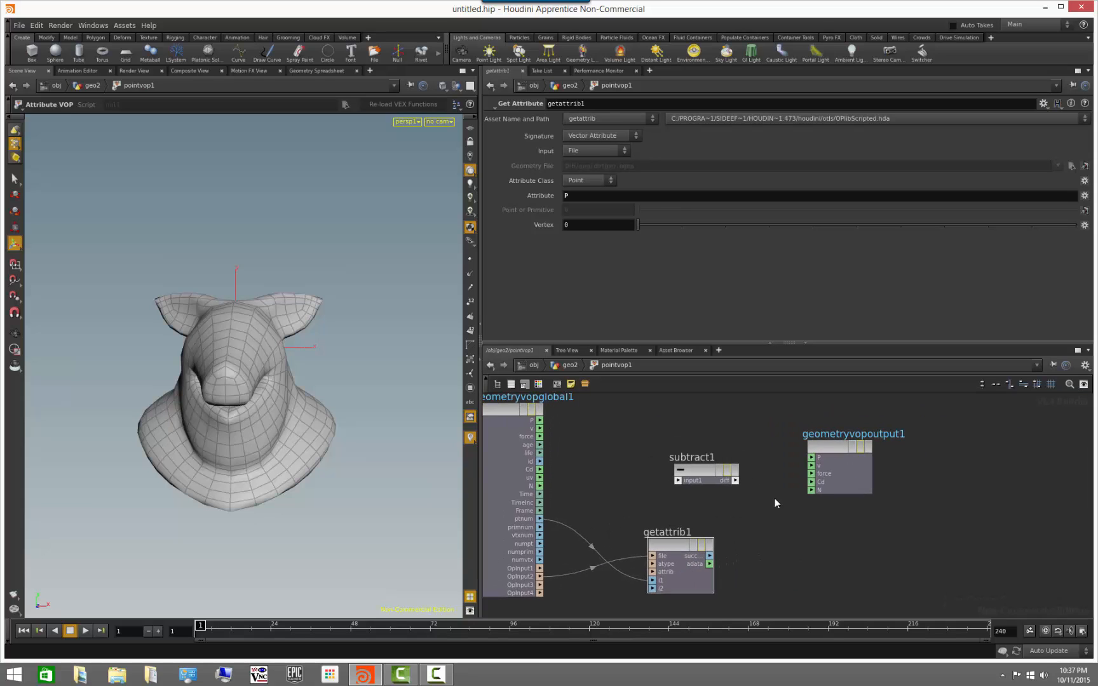
{"action": "left_click_drag", "start_coordinate": [840, 448], "coordinate": [1080, 455]}
{"action": "left_click_drag", "start_coordinate": [697, 464], "coordinate": [835, 459]}
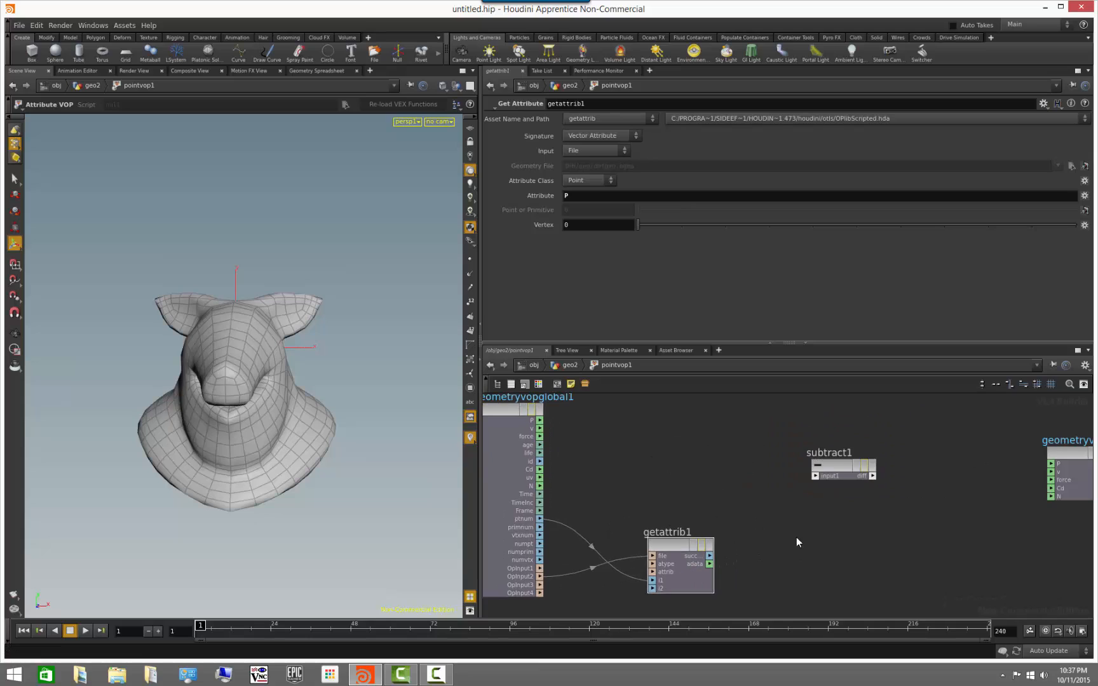
Connect Get Attribute's adata output to Subtract's first input and the global P output to its second input
{"action": "left_click_drag", "start_coordinate": [812, 486], "coordinate": [815, 475]}
{"action": "left_click_drag", "start_coordinate": [538, 422], "coordinate": [822, 480]}
{"action": "key", "text": "h"}
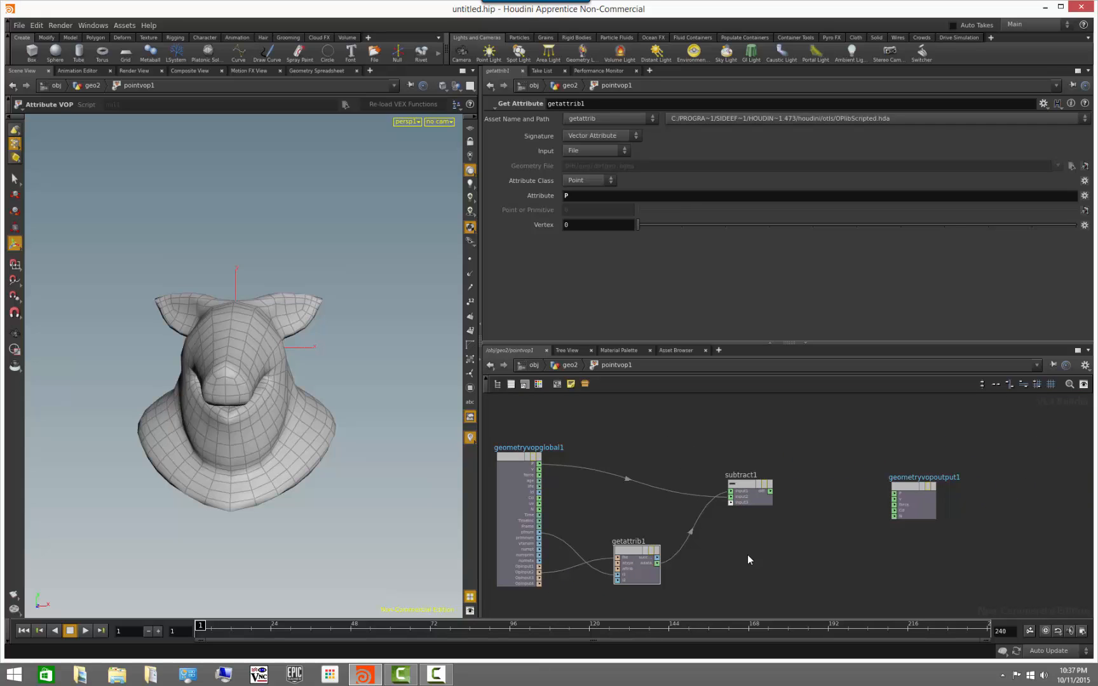
Check in geo2 which shape is subtracted from which by displaying edit1 and then testgeometry_pighead2, and return inside pointvop1
{"action": "left_click", "coordinate": [570, 365]}
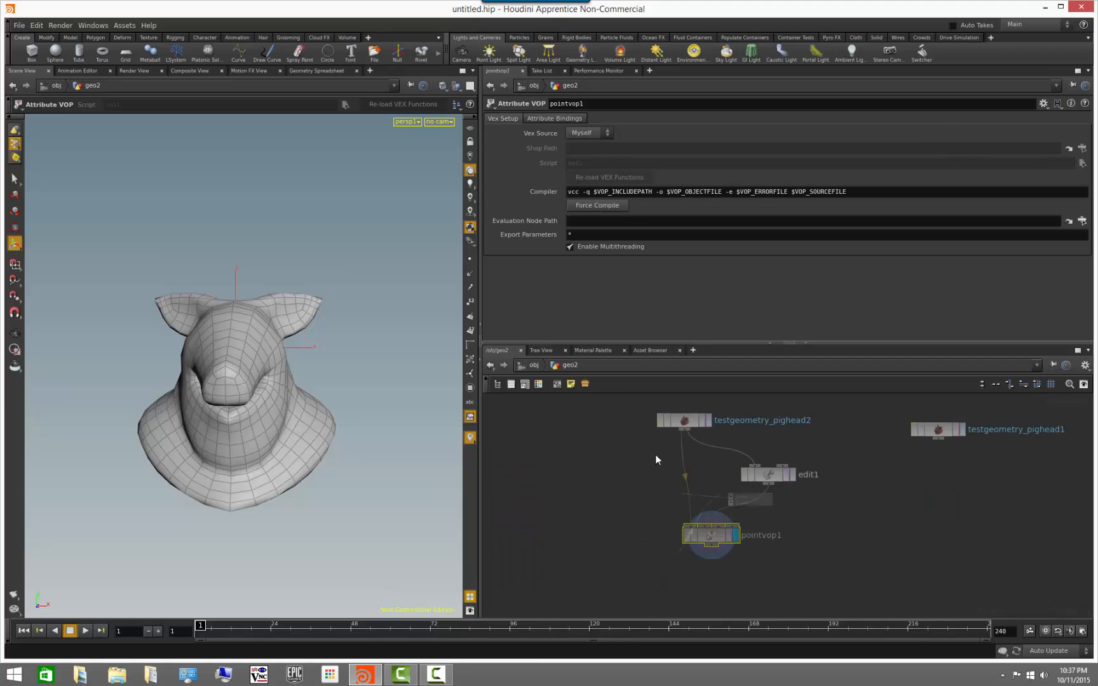
{"action": "left_click", "coordinate": [776, 477]}
{"action": "left_click", "coordinate": [792, 475]}
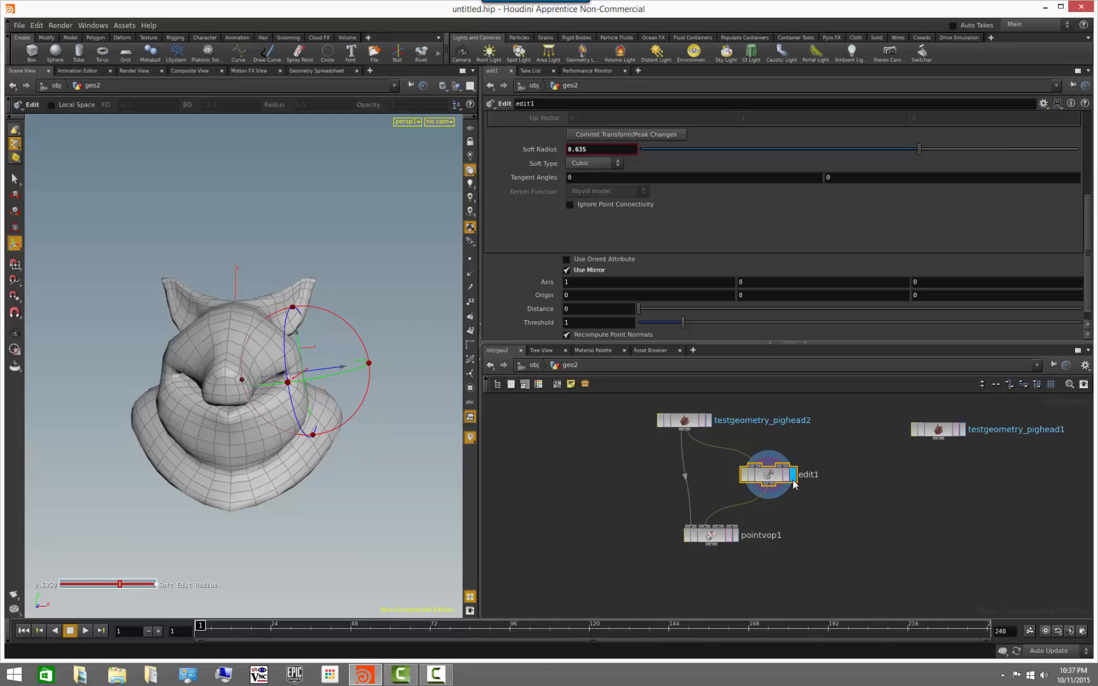
{"action": "left_click", "coordinate": [708, 420]}
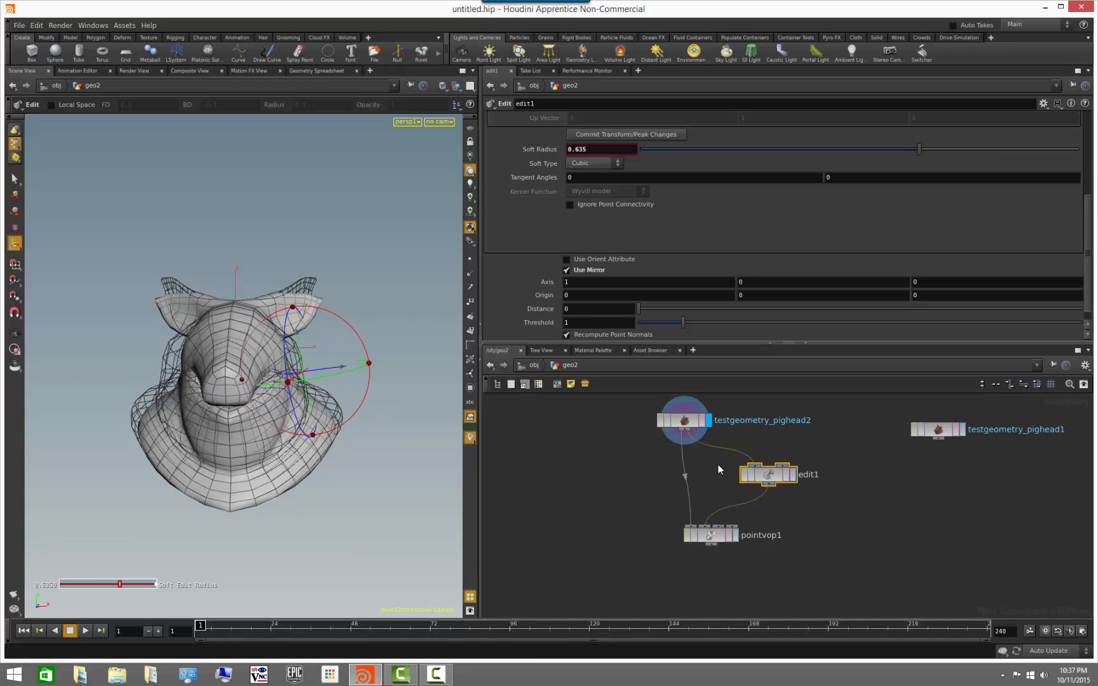
{"action": "left_click", "coordinate": [718, 466]}
{"action": "left_click", "coordinate": [737, 534]}
{"action": "double_click", "coordinate": [711, 535]}
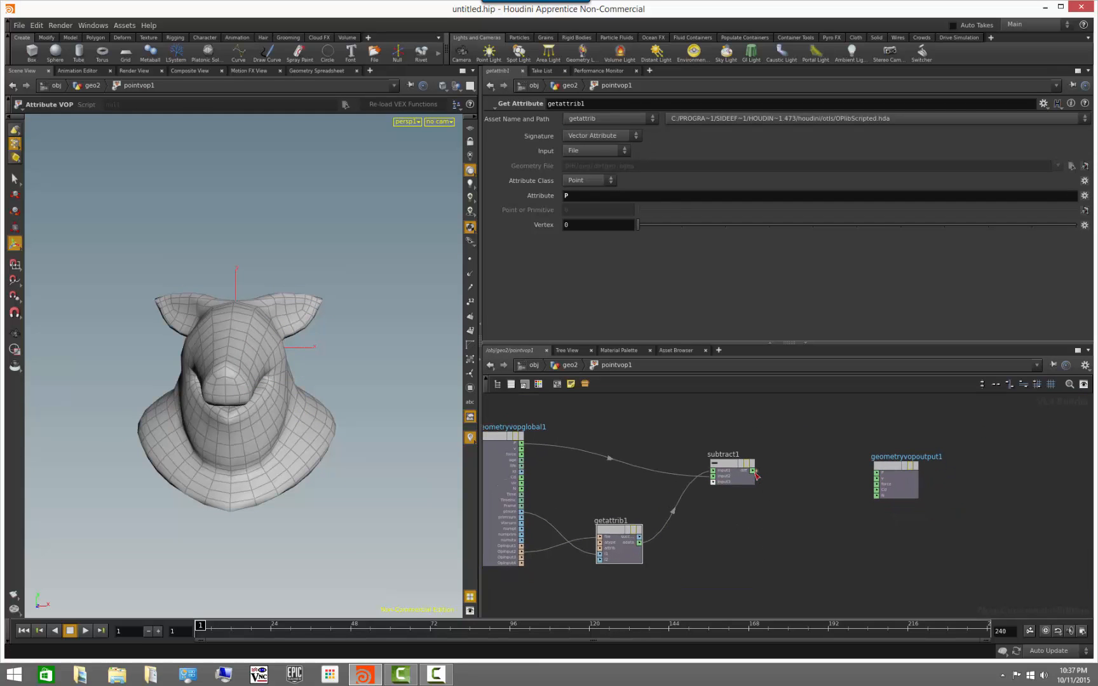
Connect Subtract's diff output to Cd on the geometry output and turn off viewport lighting to inspect the head's colors
{"action": "left_click_drag", "start_coordinate": [840, 488], "coordinate": [877, 489]}
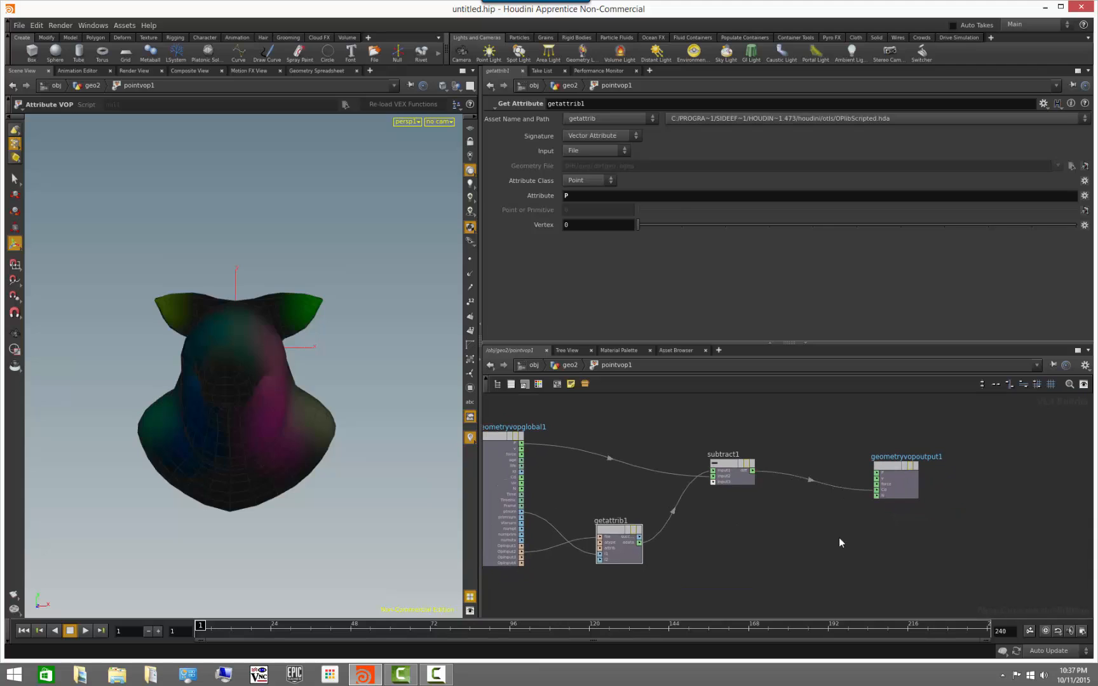
{"action": "left_click", "coordinate": [471, 157]}
{"action": "left_click_drag", "start_coordinate": [404, 275], "coordinate": [343, 299], "text": "alt"}
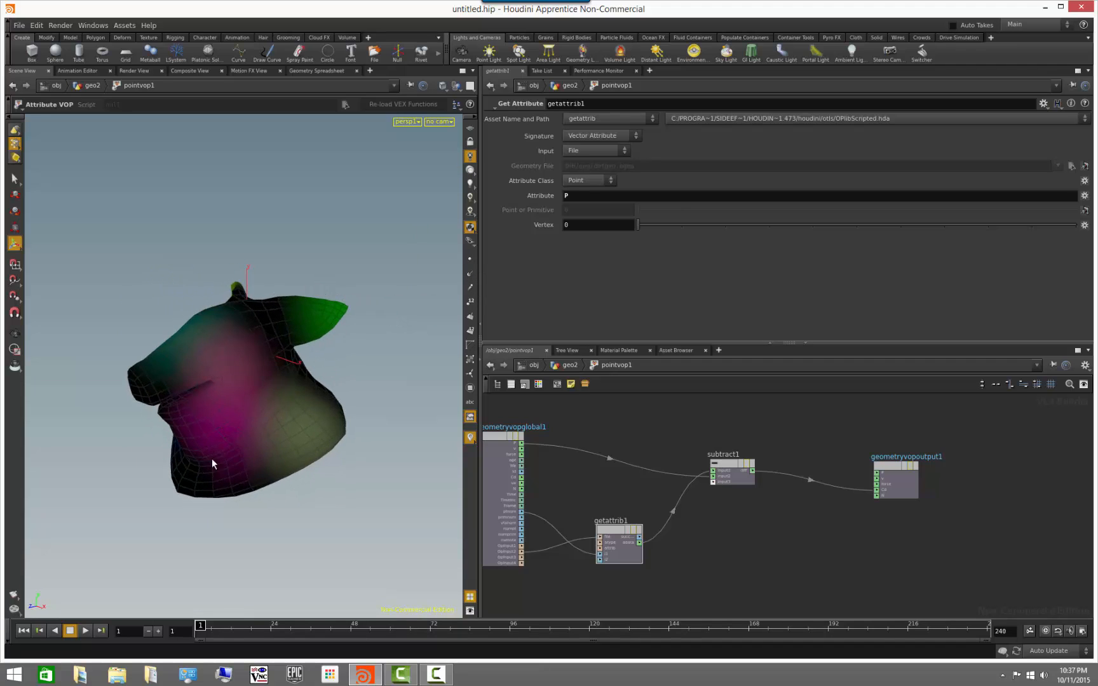
{"action": "left_click_drag", "start_coordinate": [240, 464], "coordinate": [388, 439]}
Compare the colored pointvop1 result with testgeometry_pighead2 and edit1 in geo2, then go back inside pointvop1
{"action": "left_click", "coordinate": [575, 365]}
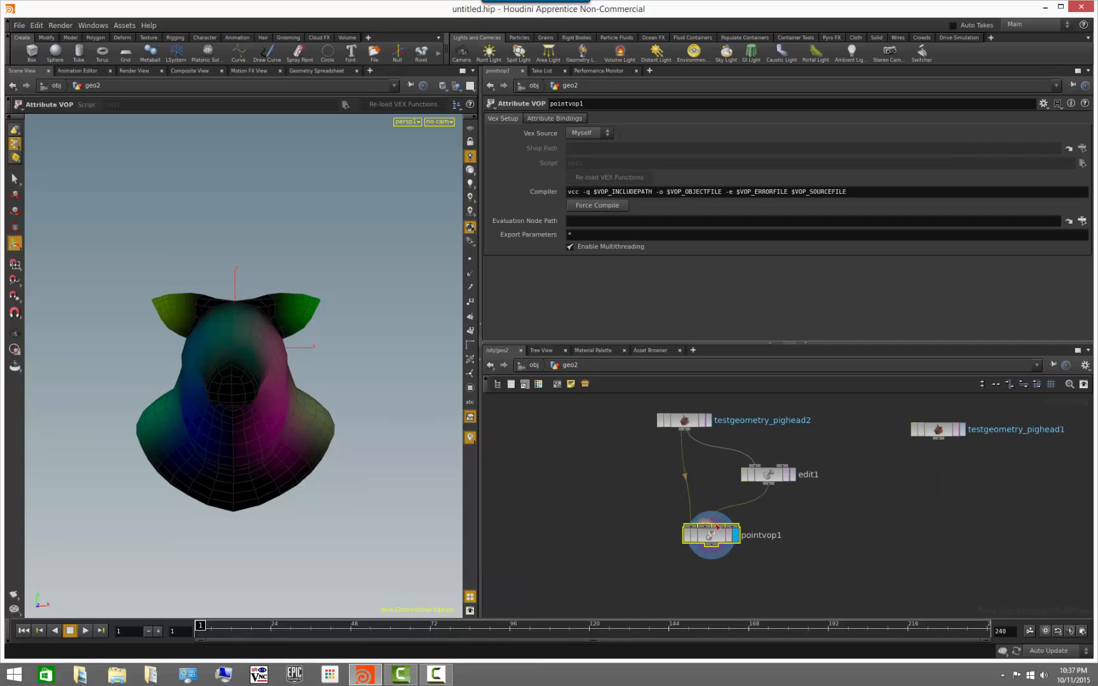
{"action": "left_click", "coordinate": [708, 422]}
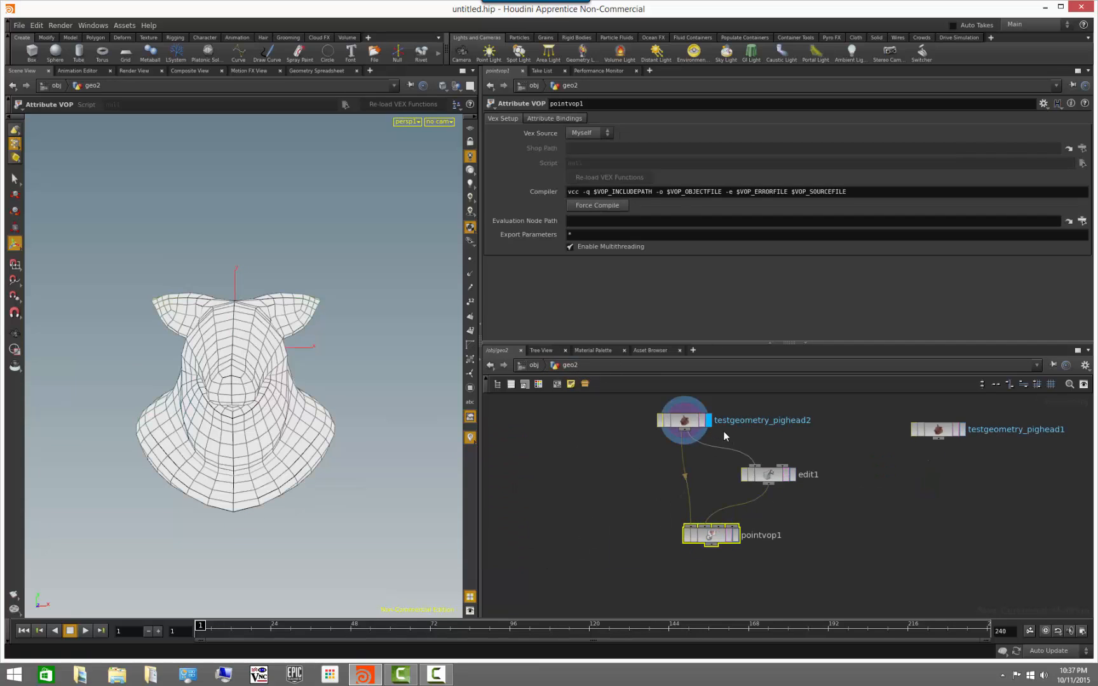
{"action": "left_click", "coordinate": [792, 474]}
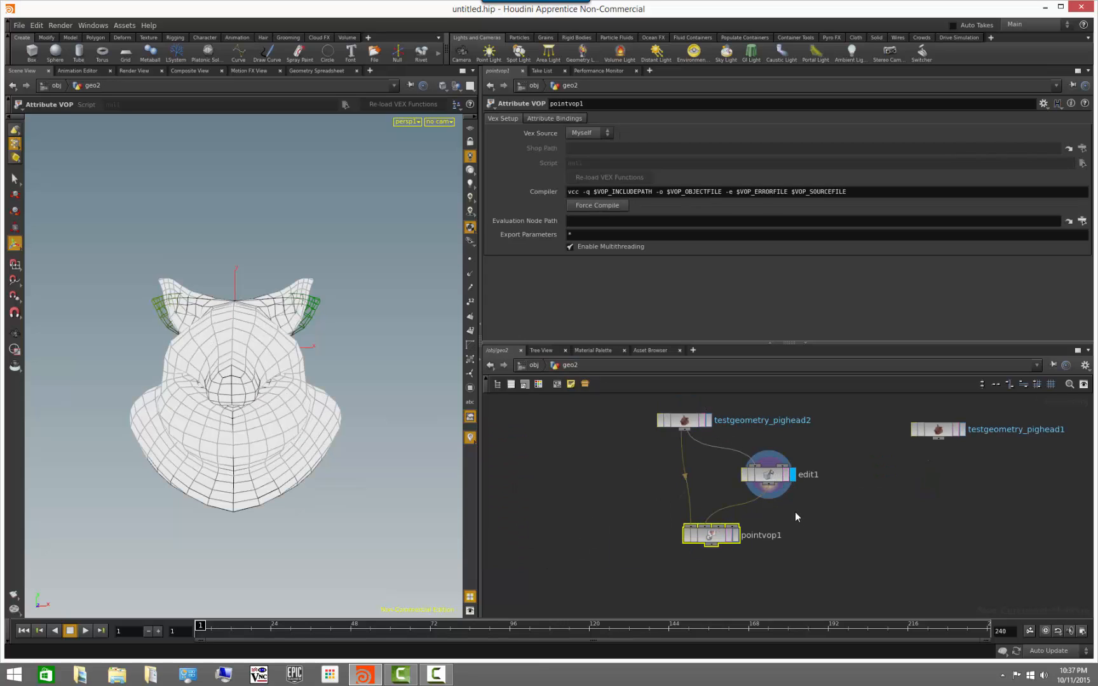
{"action": "left_click", "coordinate": [735, 535]}
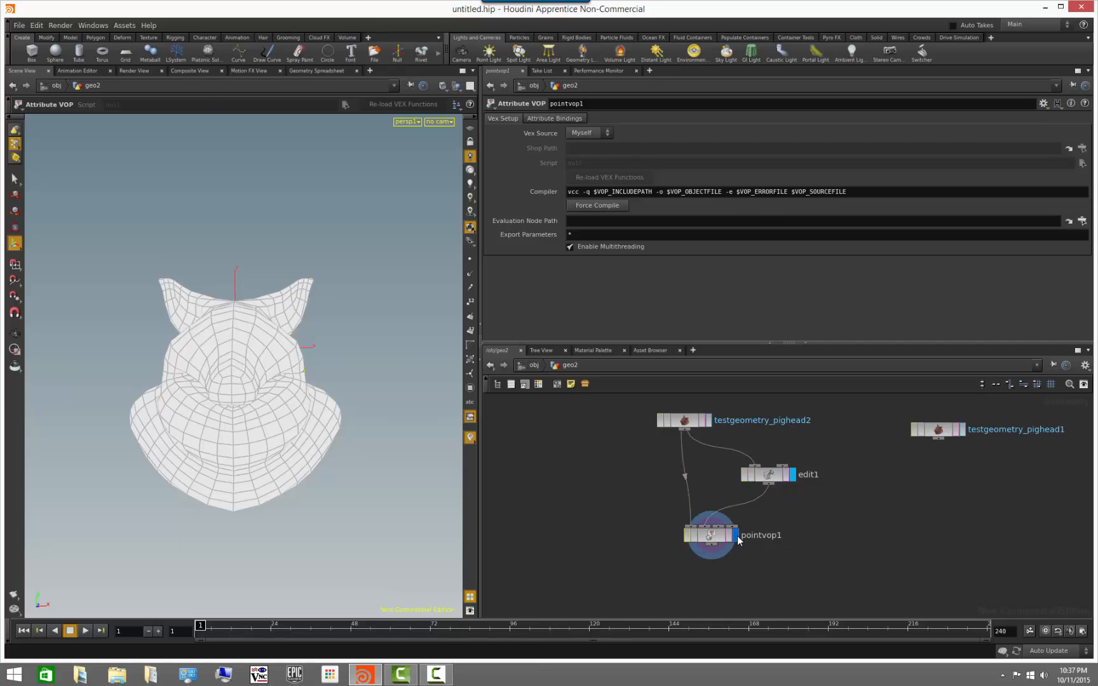
{"action": "double_click", "coordinate": [710, 535]}
{"action": "left_click", "coordinate": [707, 556]}
{"action": "middle_click_drag", "start_coordinate": [706, 555], "coordinate": [737, 560]}
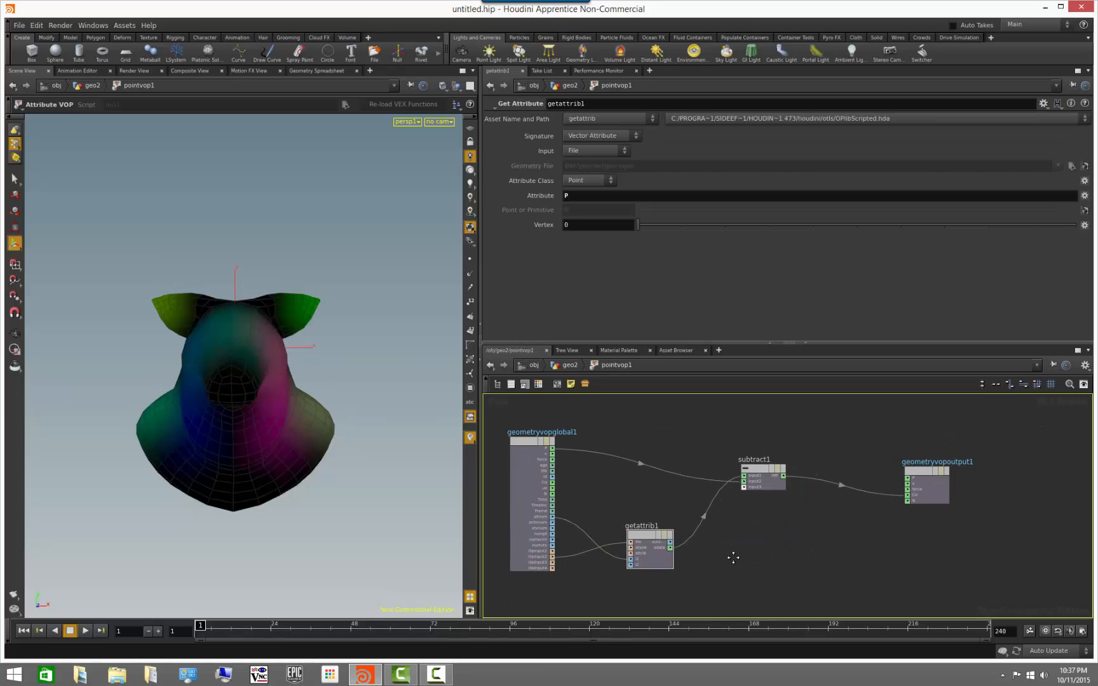
Move Subtract closer to Get Attribute and place an Add node between Subtract and the geometry output
{"action": "left_click_drag", "start_coordinate": [761, 471], "coordinate": [749, 497]}
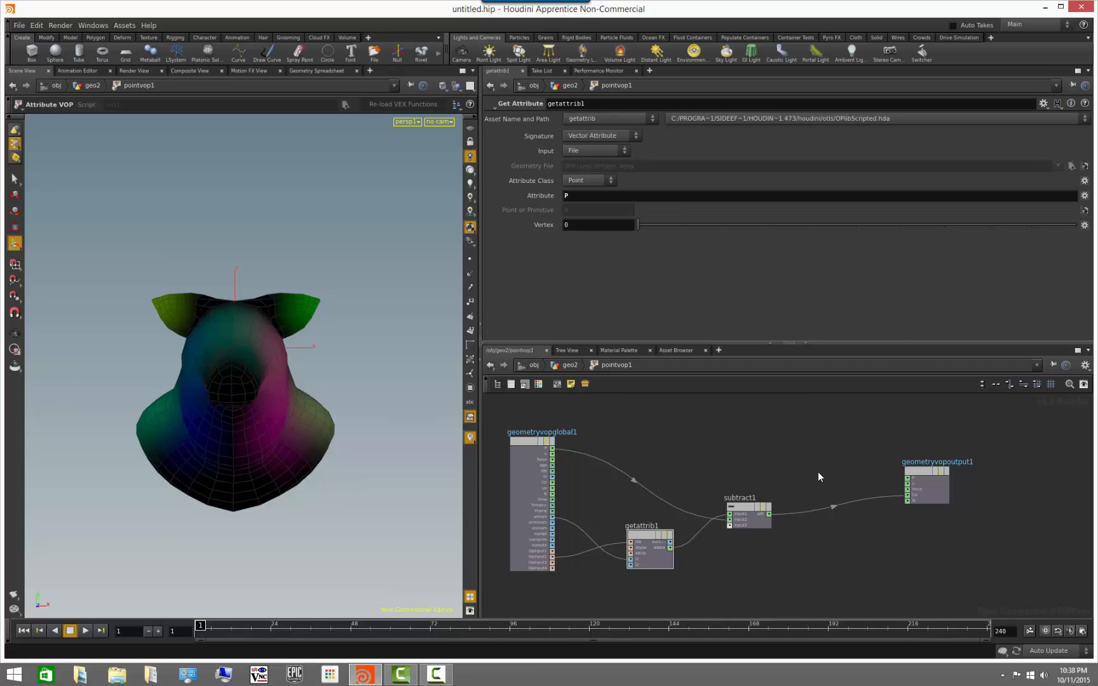
{"action": "key", "text": "Tab"}
{"action": "type", "text": "len"}
{"action": "key", "text": "Return"}
{"action": "left_click", "coordinate": [824, 470]}
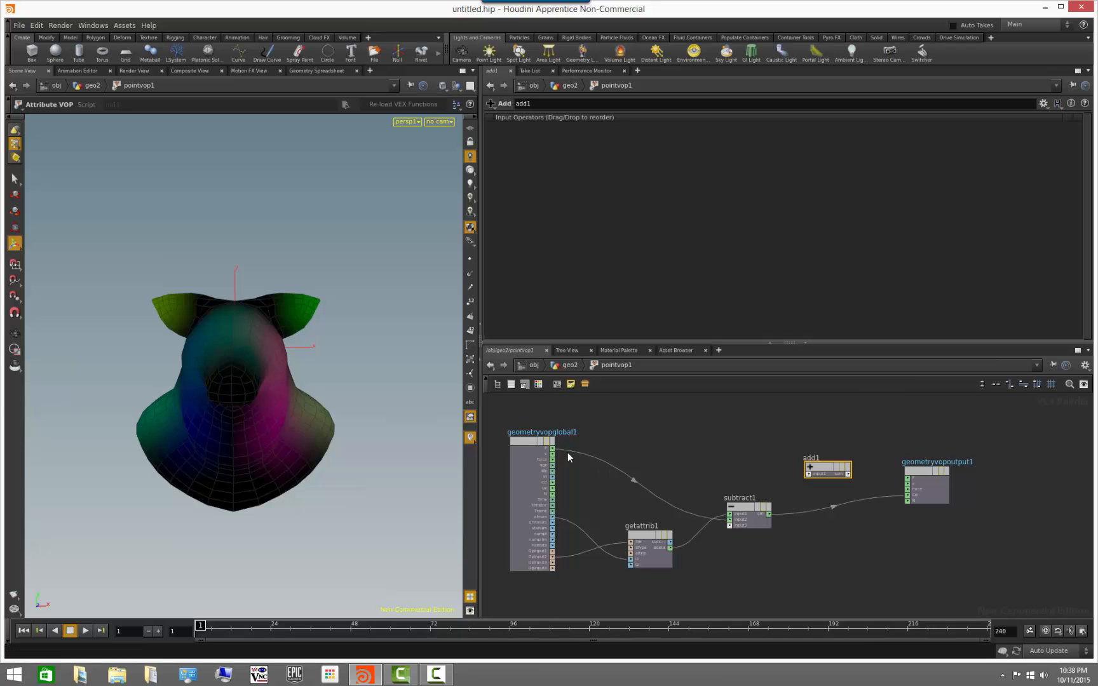
Connect the global P and Subtract's diff to the Add node, and its sum to P on the geometry output
{"action": "left_click_drag", "start_coordinate": [553, 450], "coordinate": [818, 476]}
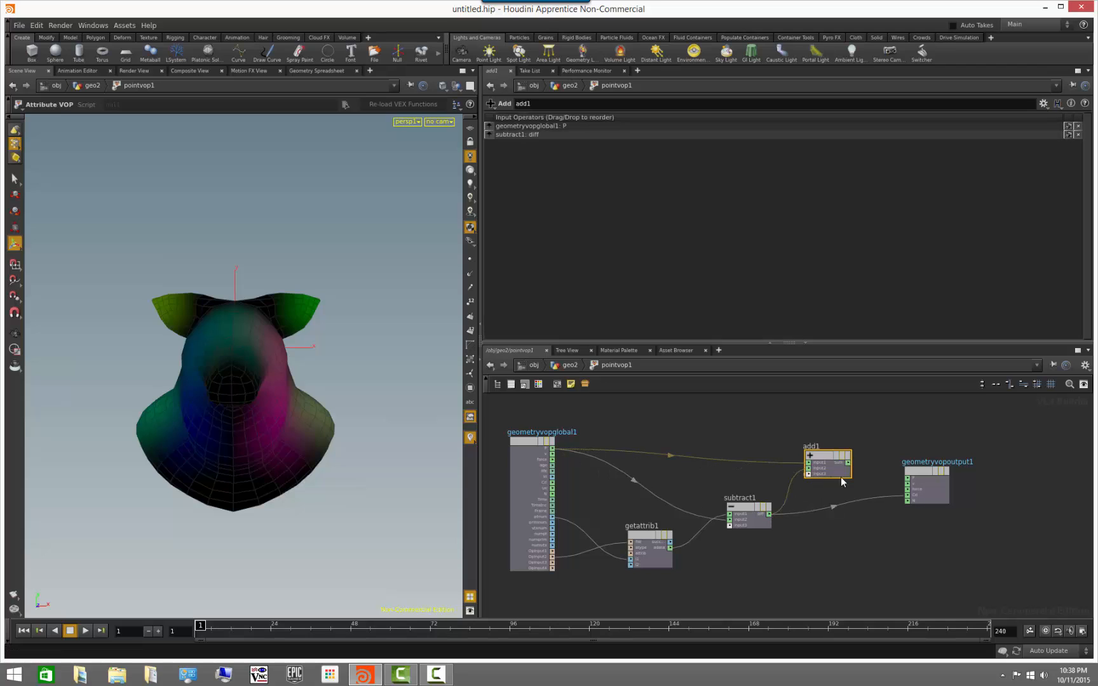
{"action": "left_click", "coordinate": [906, 478]}
Examine the displaced head in the viewport, review the geo2 network, and re-enter pointvop1
{"action": "key", "text": "Escape"}
{"action": "left_click_drag", "start_coordinate": [363, 392], "coordinate": [259, 382]}
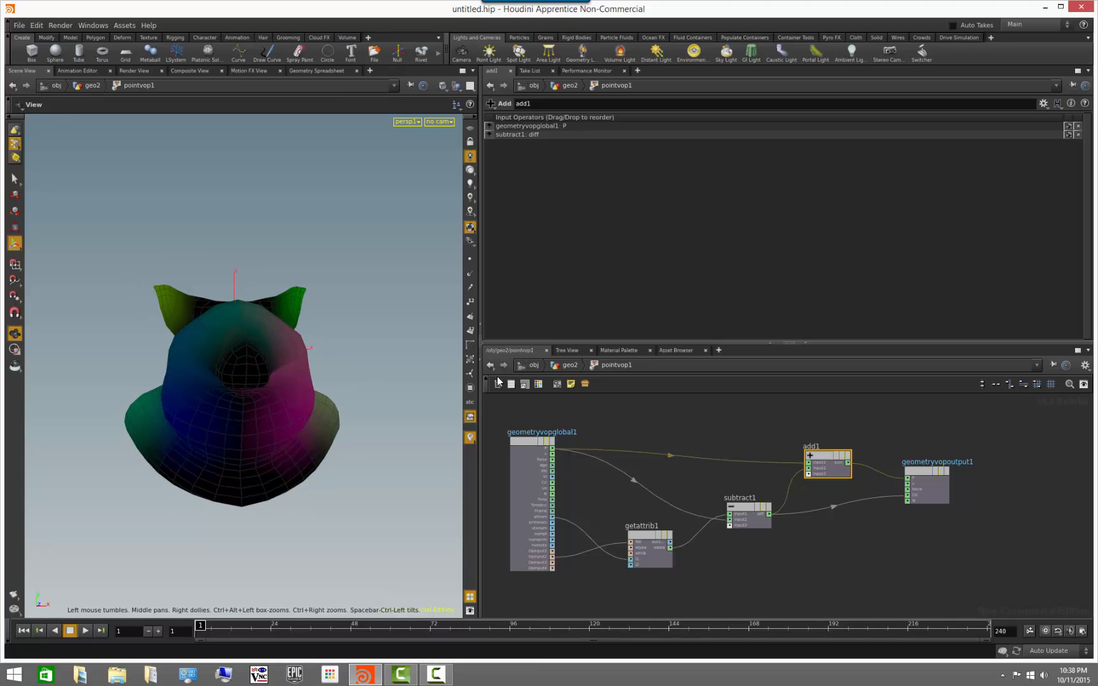
{"action": "left_click", "coordinate": [569, 368]}
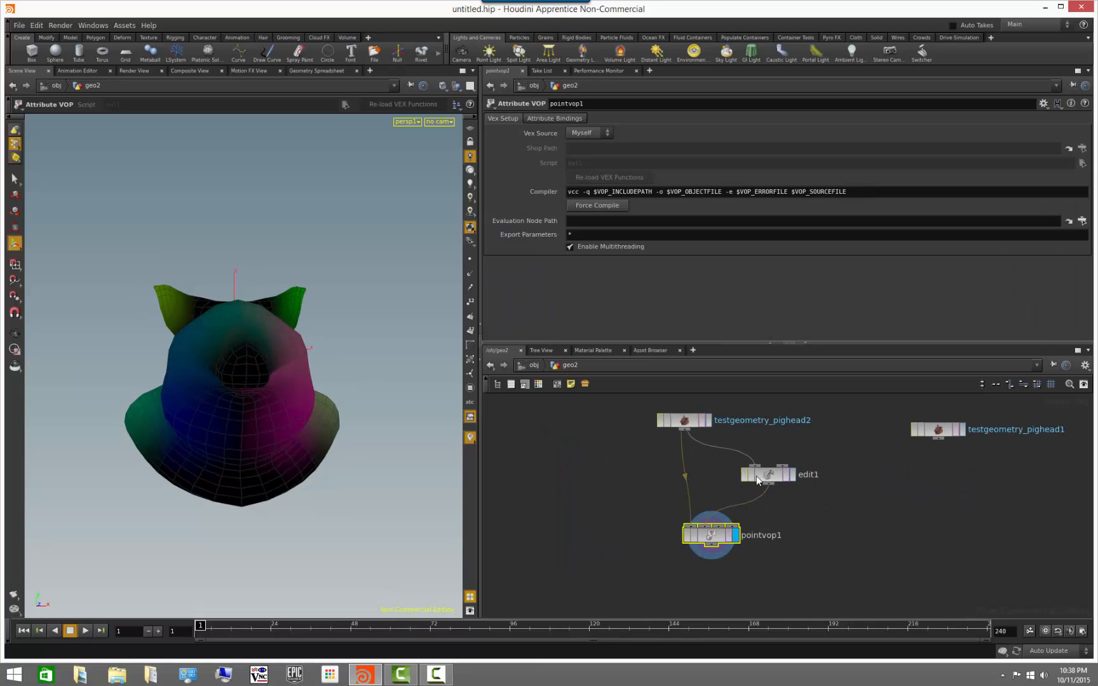
{"action": "double_click", "coordinate": [718, 535]}
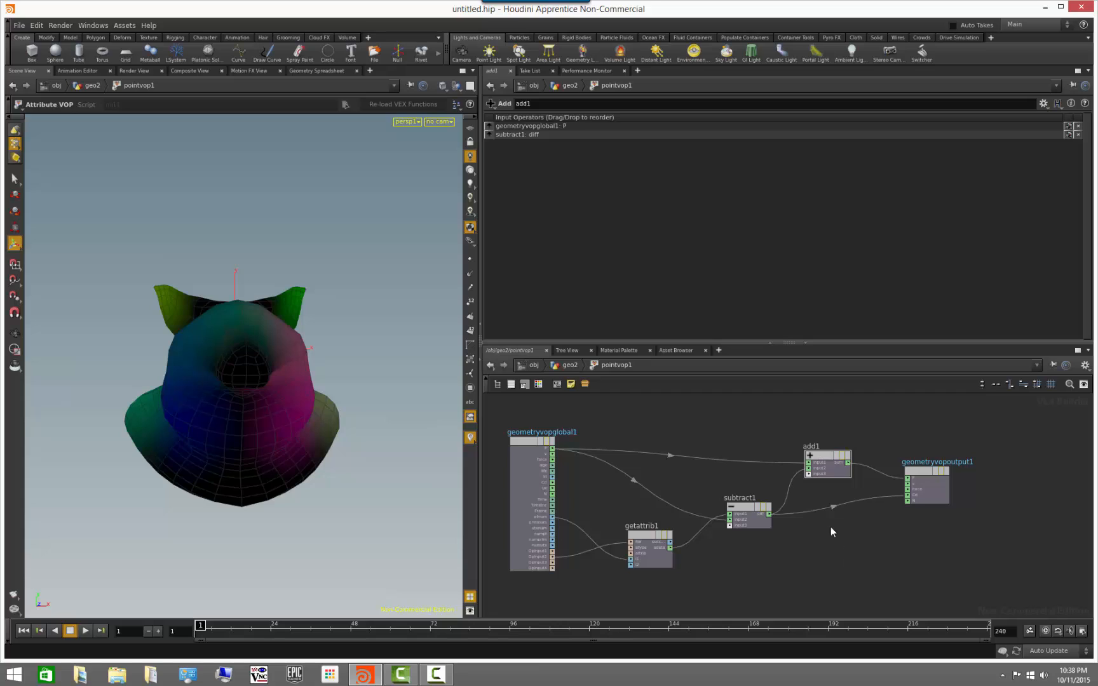
Delete the Add node and disconnect the global P from P on the geometry output
{"action": "left_click", "coordinate": [826, 456]}
{"action": "key", "text": "Delete"}
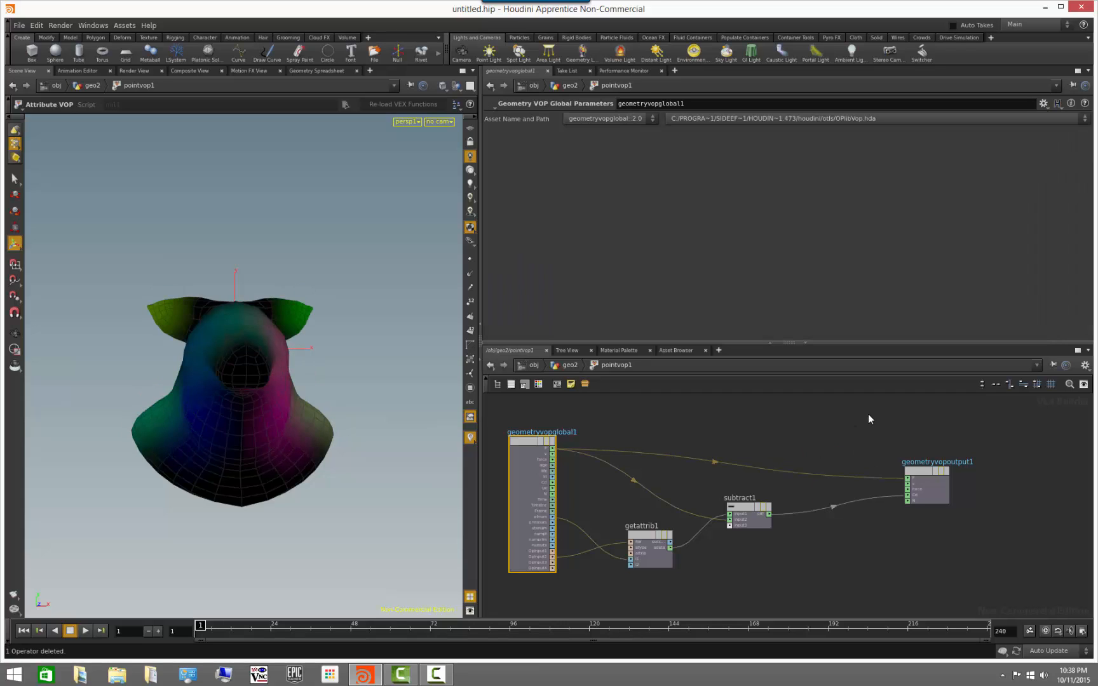
{"action": "right_click", "coordinate": [826, 474]}
{"action": "left_click", "coordinate": [846, 492]}
{"action": "left_click", "coordinate": [877, 555]}
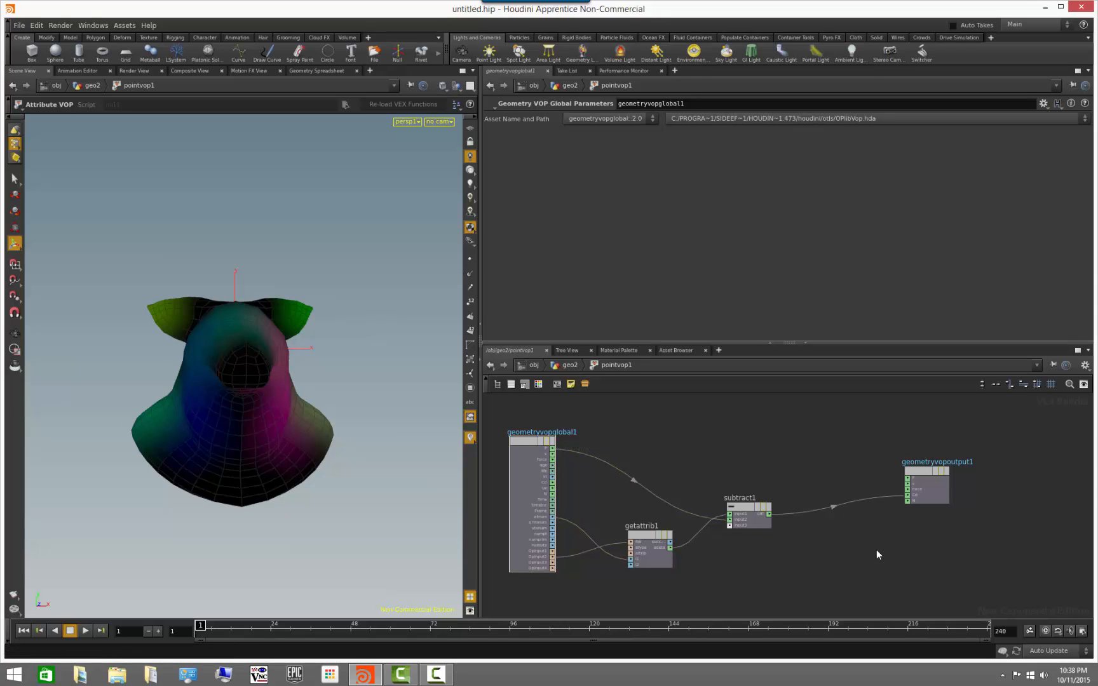
Disconnect Subtract's diff from Cd on the geometry output, reconnect it, and inspect the colored head from another angle
{"action": "right_click", "coordinate": [835, 511]}
{"action": "left_click", "coordinate": [846, 525]}
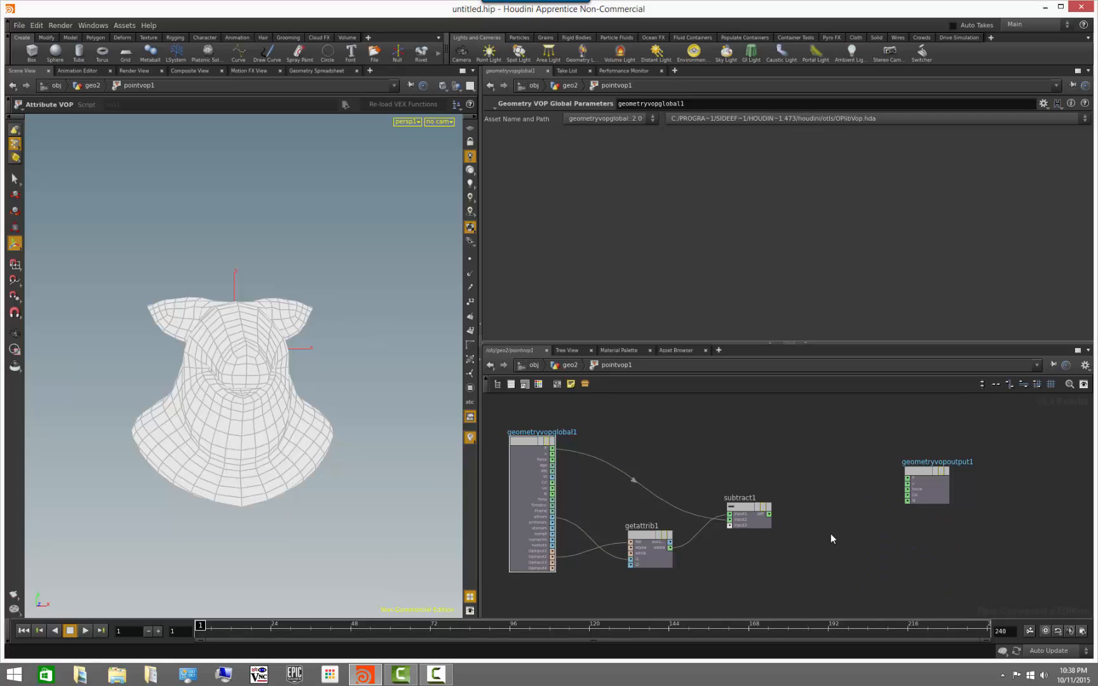
{"action": "left_click_drag", "start_coordinate": [769, 514], "coordinate": [920, 495]}
{"action": "key", "text": "Escape"}
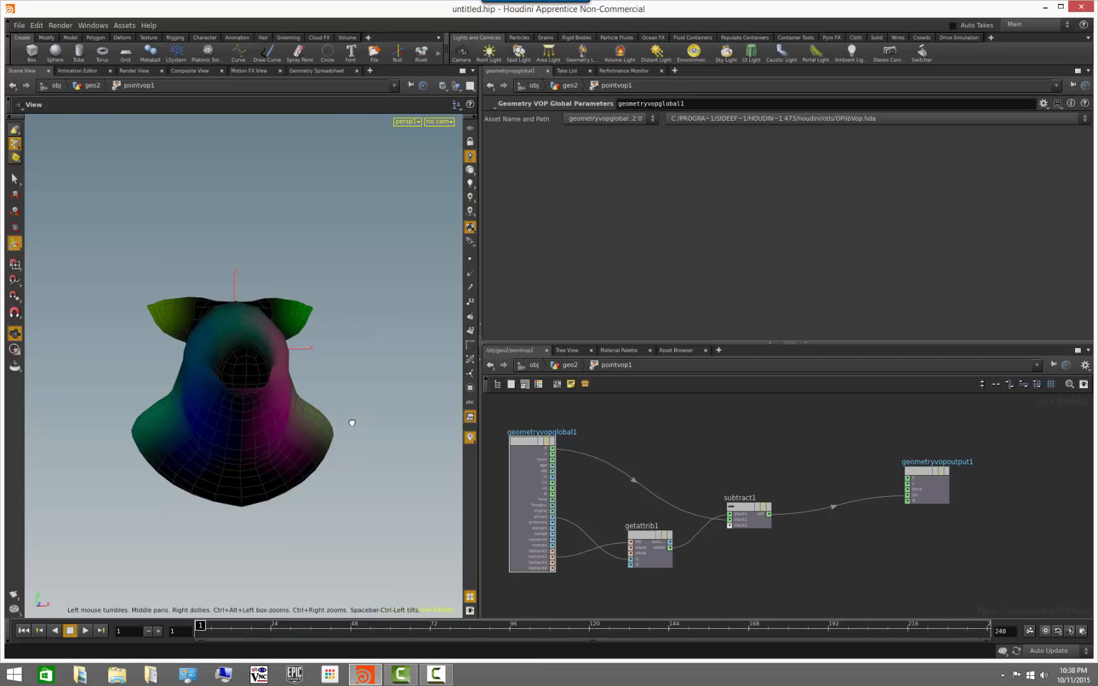
{"action": "left_click_drag", "start_coordinate": [354, 416], "coordinate": [299, 451]}
{"action": "mouse_move", "coordinate": [197, 409]}
{"action": "left_mouse_down"}
{"action": "mouse_move", "coordinate": [307, 404]}
{"action": "mouse_move", "coordinate": [298, 445]}
{"action": "mouse_move", "coordinate": [189, 429]}
{"action": "mouse_move", "coordinate": [250, 419]}
{"action": "mouse_move", "coordinate": [268, 403]}
{"action": "mouse_move", "coordinate": [246, 437]}
{"action": "left_mouse_up"}
{"action": "key", "text": "Return"}
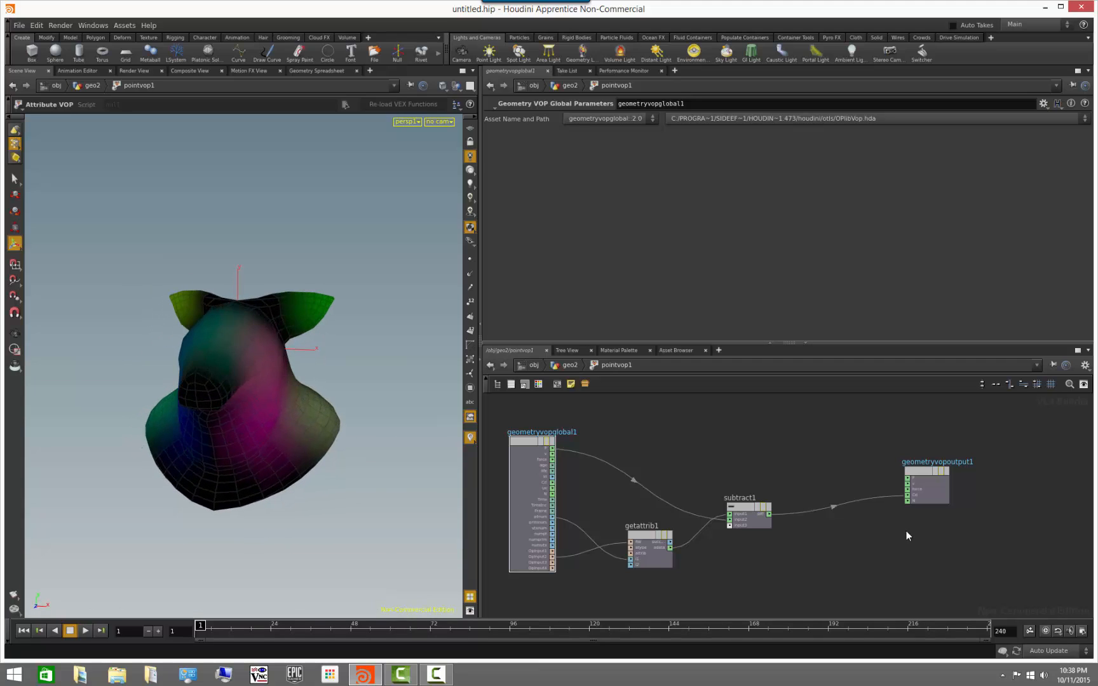
Return to geo2, activate edit1 and move the points at the tip of the snout with the soft transform
{"action": "key", "text": "u"}
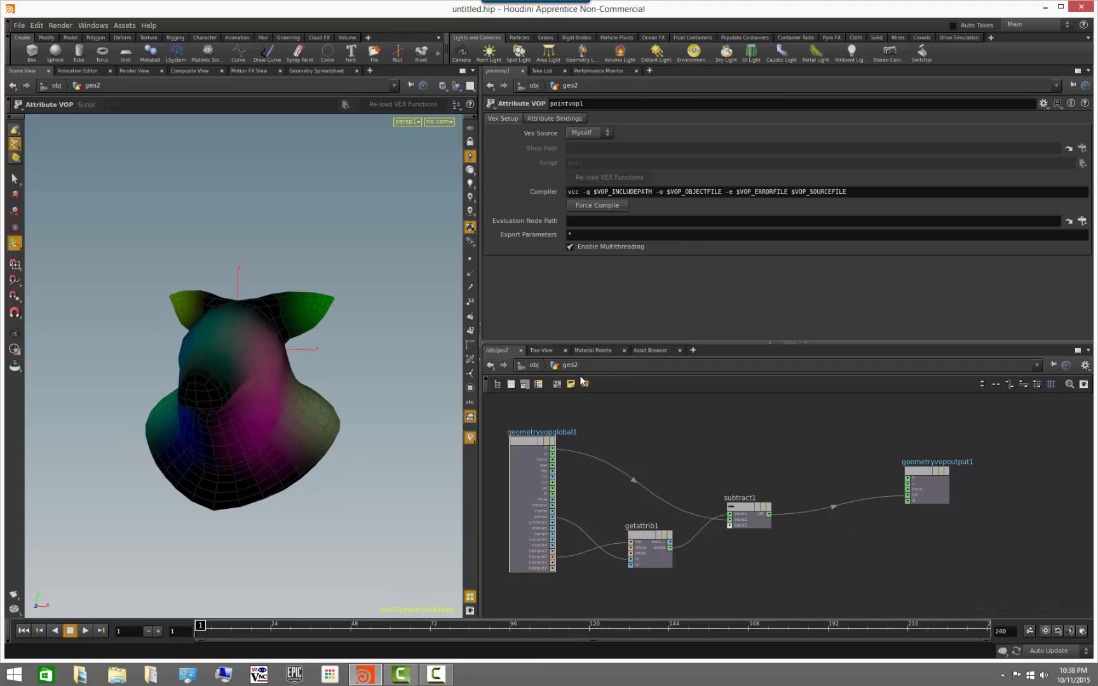
{"action": "left_click", "coordinate": [770, 473]}
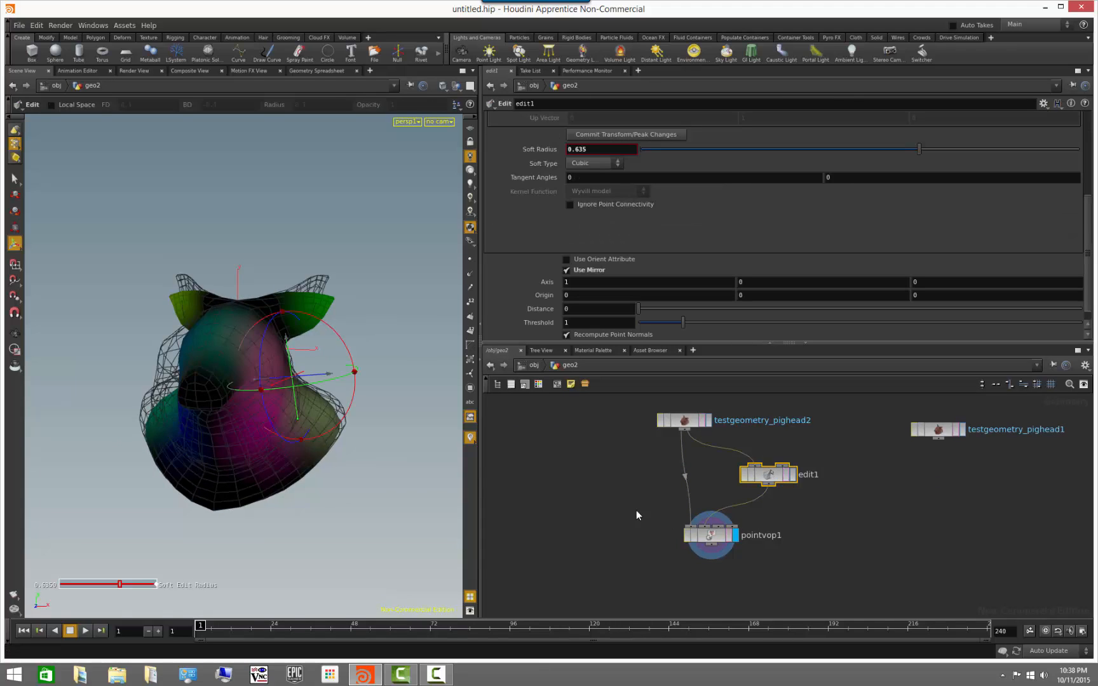
{"action": "left_click_drag", "start_coordinate": [366, 475], "coordinate": [368, 469]}
{"action": "left_click_drag", "start_coordinate": [330, 421], "coordinate": [307, 444]}
{"action": "left_click", "coordinate": [399, 503]}
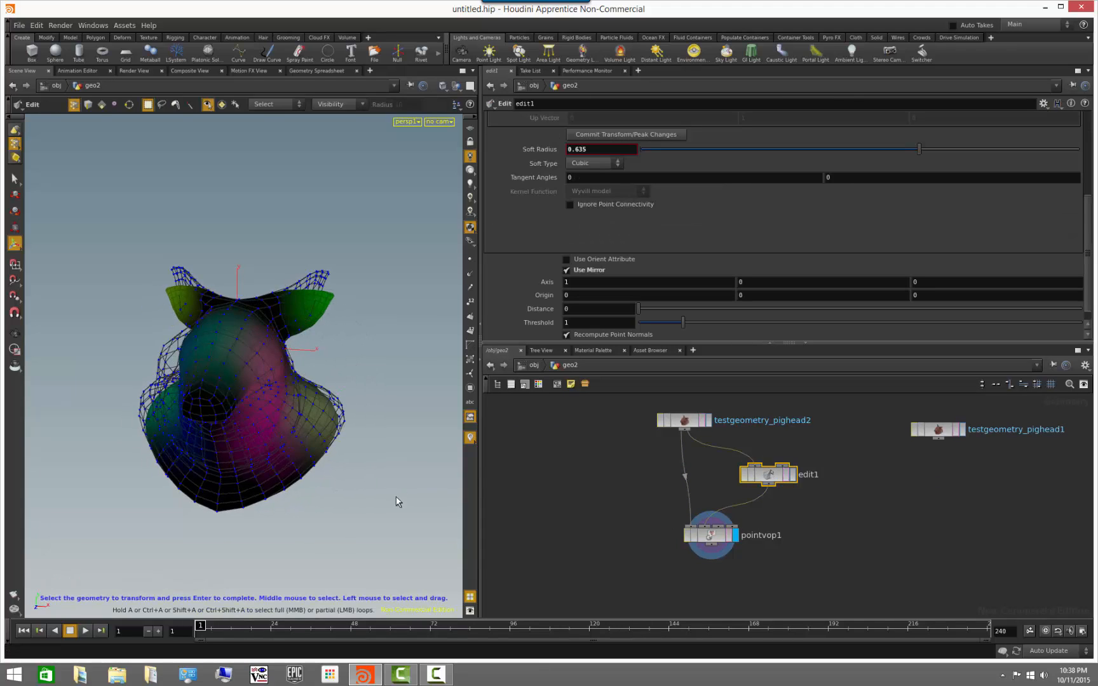
{"action": "left_click_drag", "start_coordinate": [387, 490], "coordinate": [394, 478]}
{"action": "left_click_drag", "start_coordinate": [263, 451], "coordinate": [107, 366]}
{"action": "left_click", "coordinate": [108, 366]}
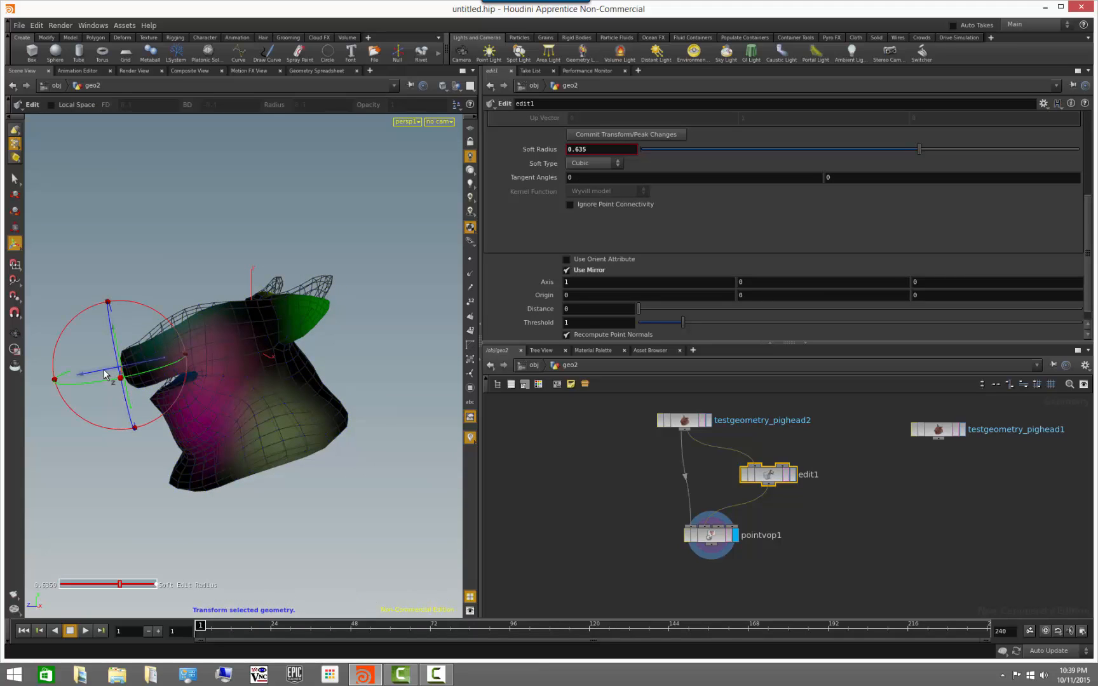
{"action": "key", "text": "r"}
{"action": "mouse_move", "coordinate": [66, 382]}
{"action": "left_mouse_down"}
{"action": "mouse_move", "coordinate": [193, 485]}
{"action": "mouse_move", "coordinate": [72, 380]}
{"action": "left_mouse_up"}
Reshape the lower neck and the back of the head with further soft edits in edit1
{"action": "left_click_drag", "start_coordinate": [216, 478], "coordinate": [184, 581], "text": "alt"}
{"action": "left_click", "coordinate": [302, 477]}
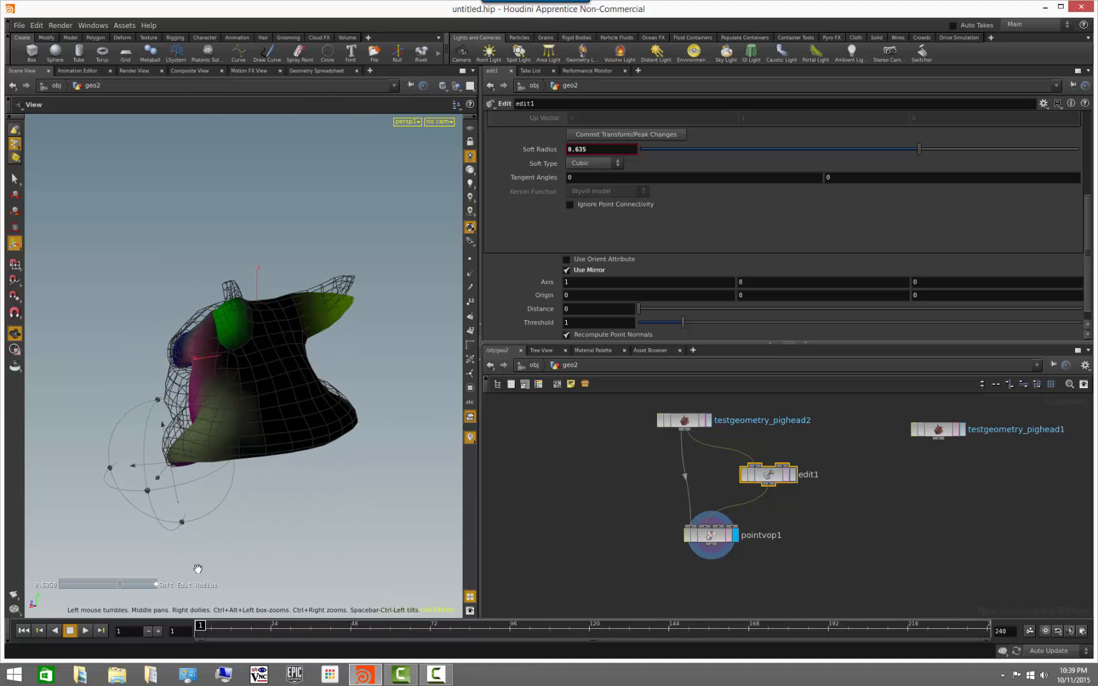
{"action": "left_click_drag", "start_coordinate": [289, 404], "coordinate": [280, 354], "text": "alt"}
{"action": "left_click", "coordinate": [275, 361]}
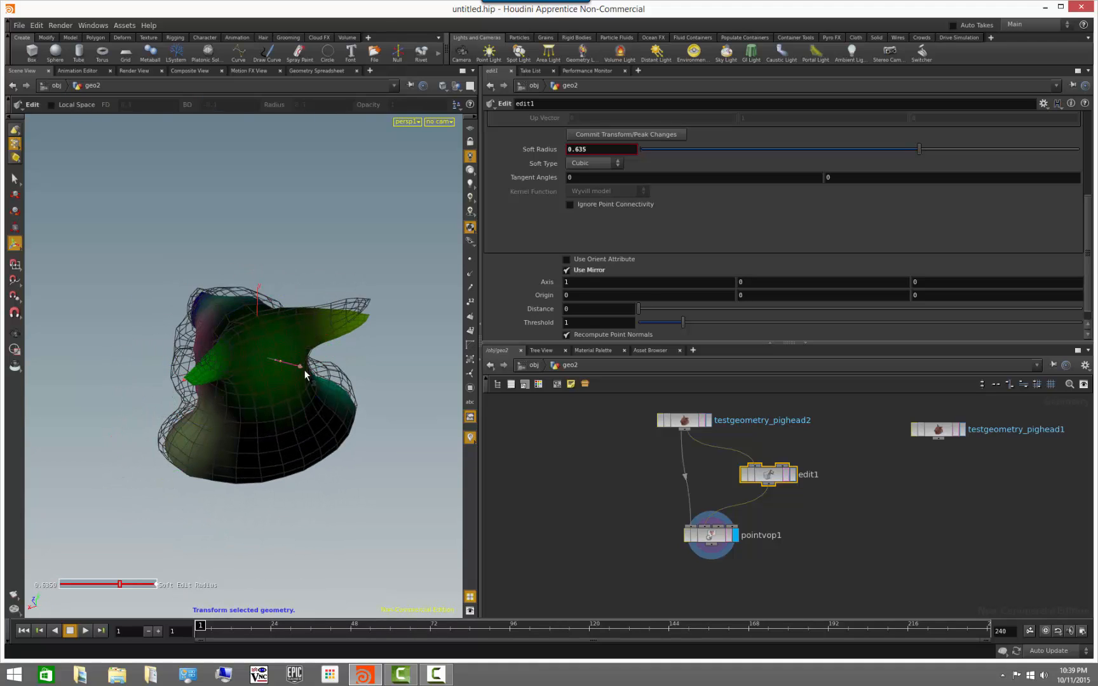
{"action": "key", "text": "Escape"}
{"action": "left_click_drag", "start_coordinate": [309, 542], "coordinate": [447, 512]}
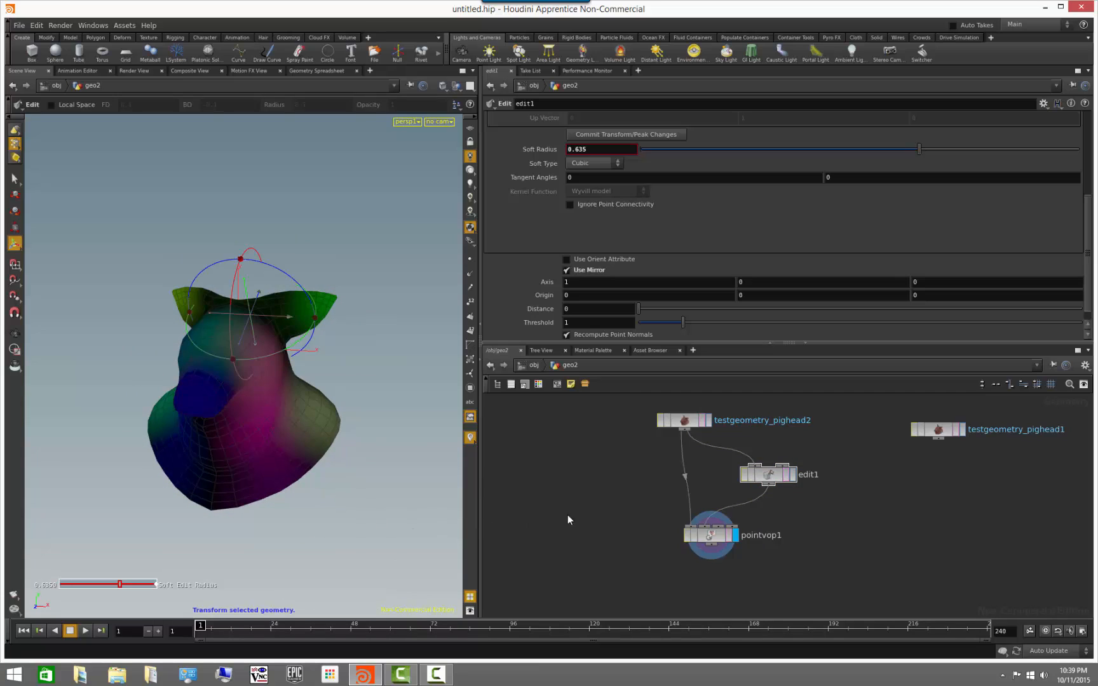
Review the network inside pointvop1, then return to geo2 and check pointvop1's node information
{"action": "left_click", "coordinate": [710, 537]}
{"action": "double_click", "coordinate": [712, 537]}
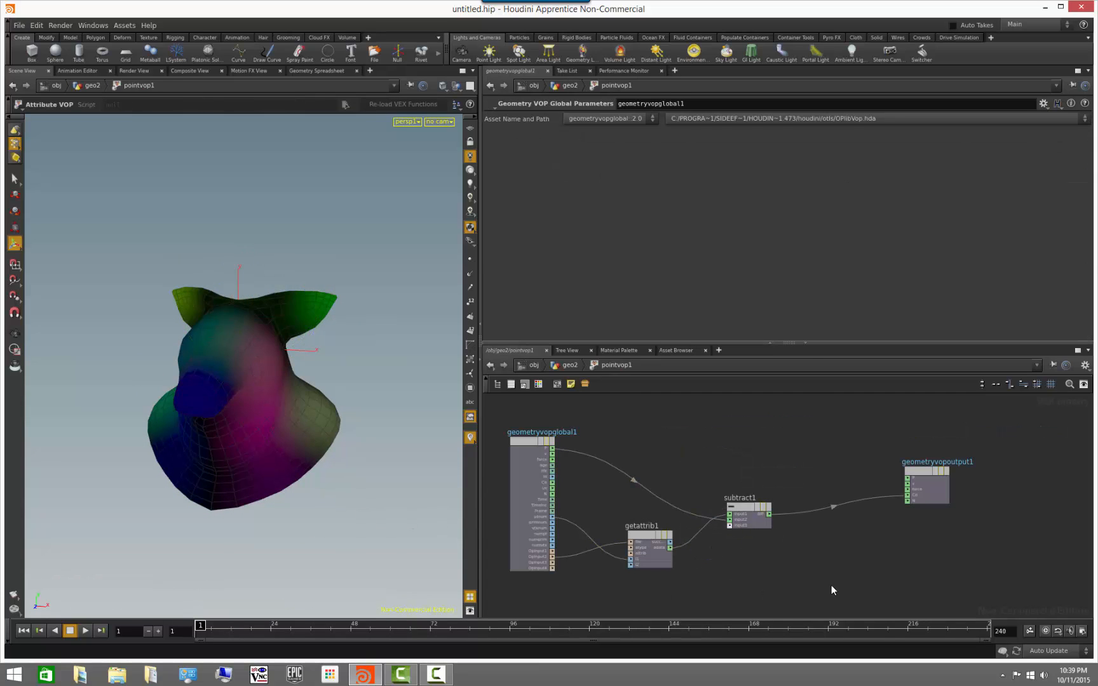
{"action": "middle_click_drag", "start_coordinate": [832, 557], "coordinate": [854, 527]}
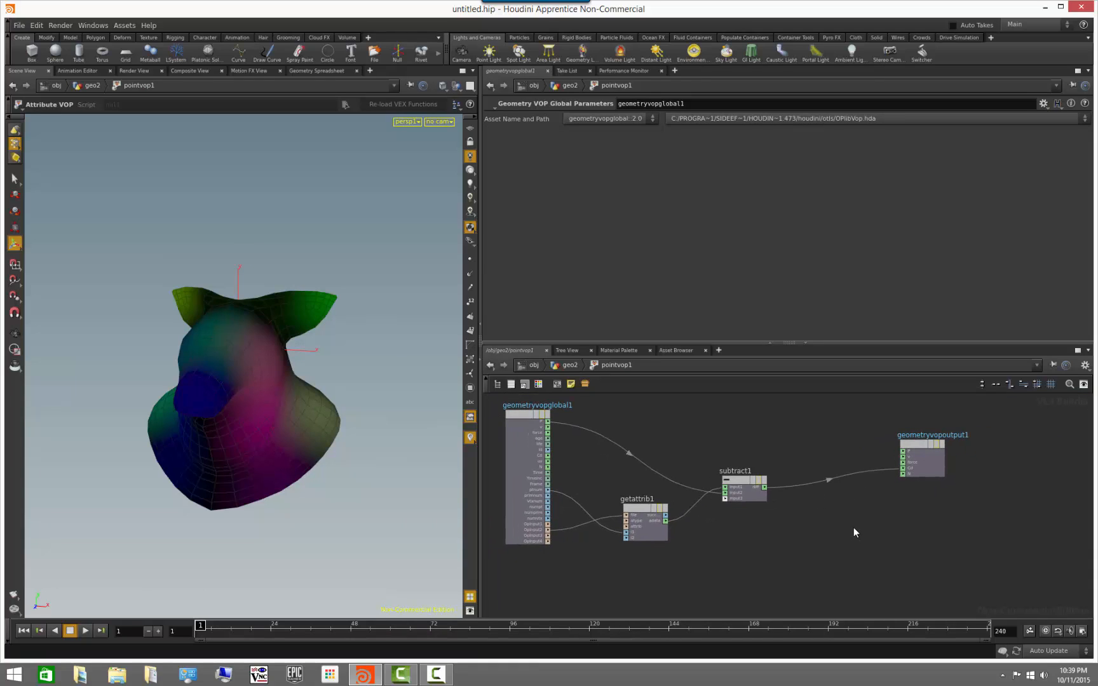
{"action": "key", "text": "Tab"}
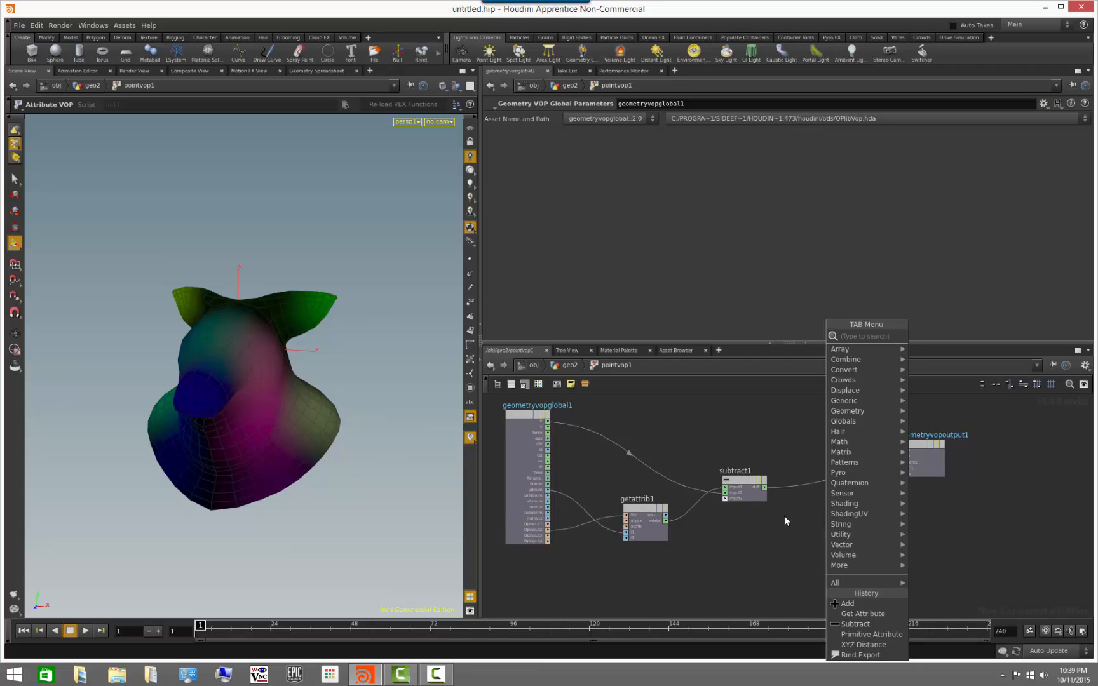
{"action": "key", "text": "Escape"}
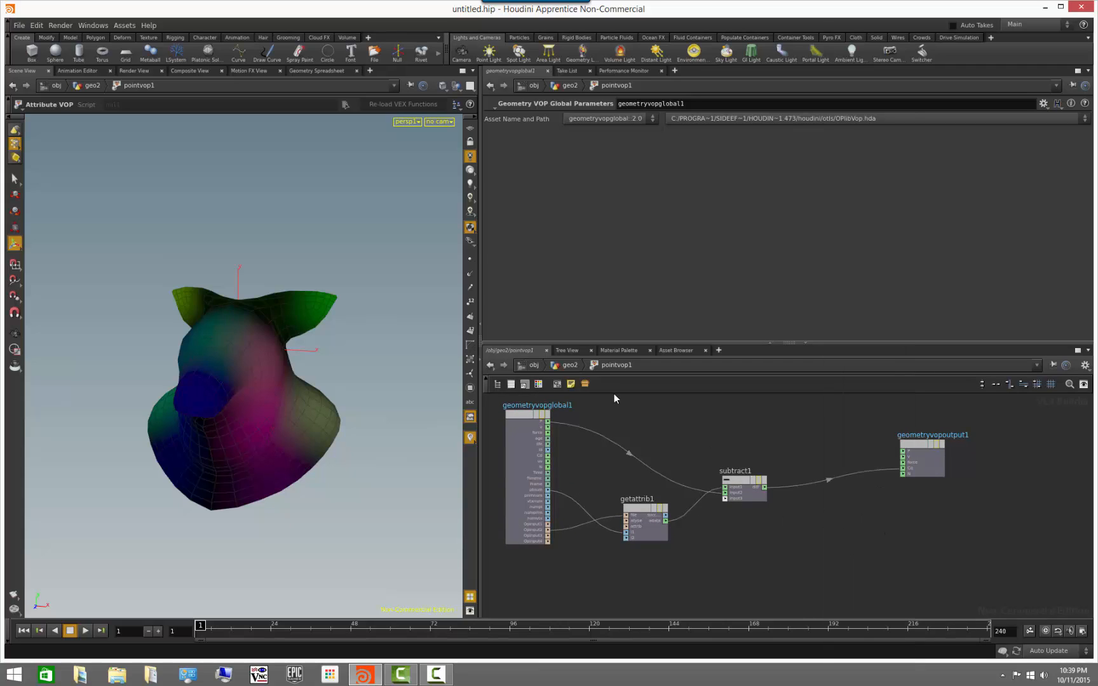
{"action": "left_click", "coordinate": [570, 366]}
{"action": "middle_click", "coordinate": [713, 537]}
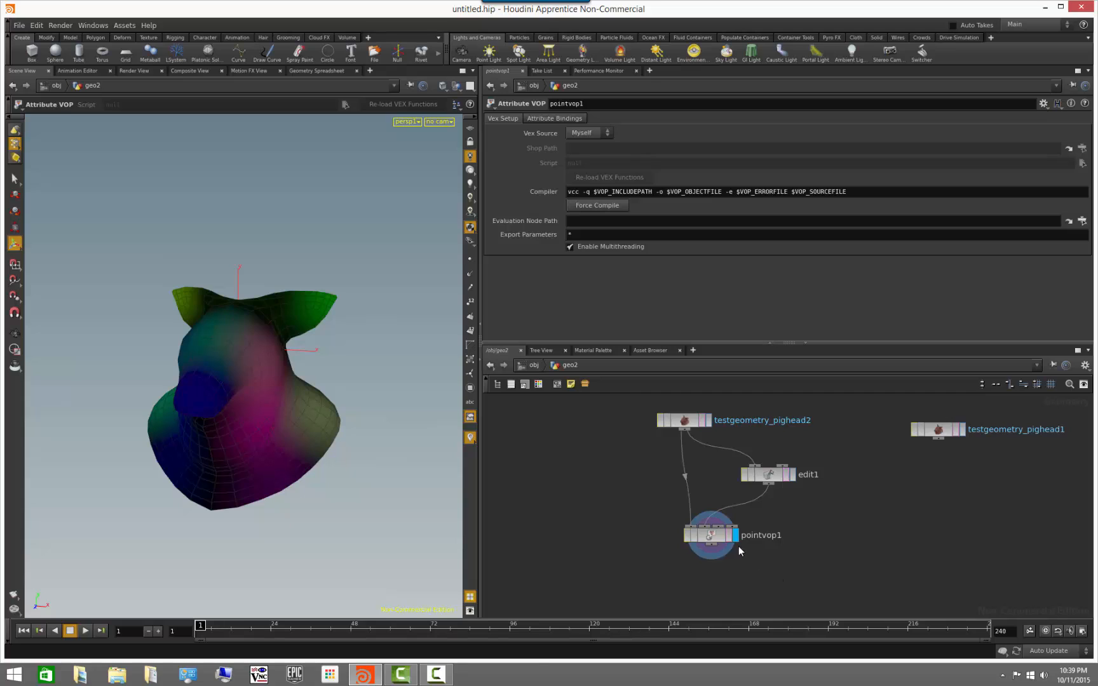
Add a Bind node inside pointvop1, placed below the geometry output
{"action": "double_click", "coordinate": [711, 536]}
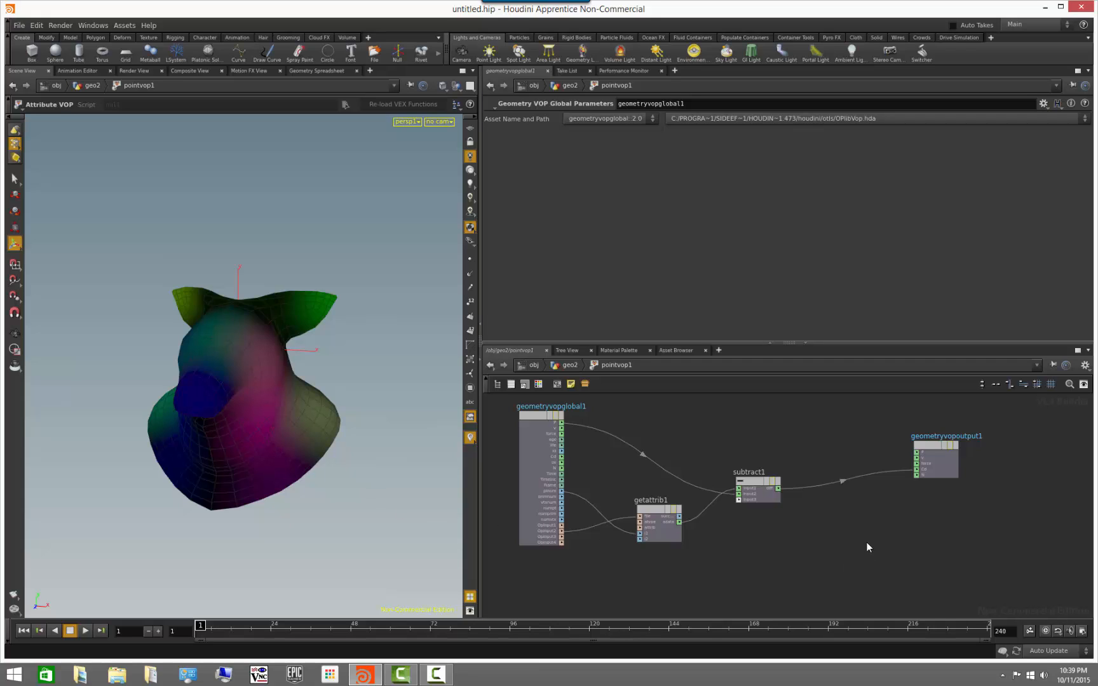
{"action": "key", "text": "Tab"}
{"action": "type", "text": "bind"}
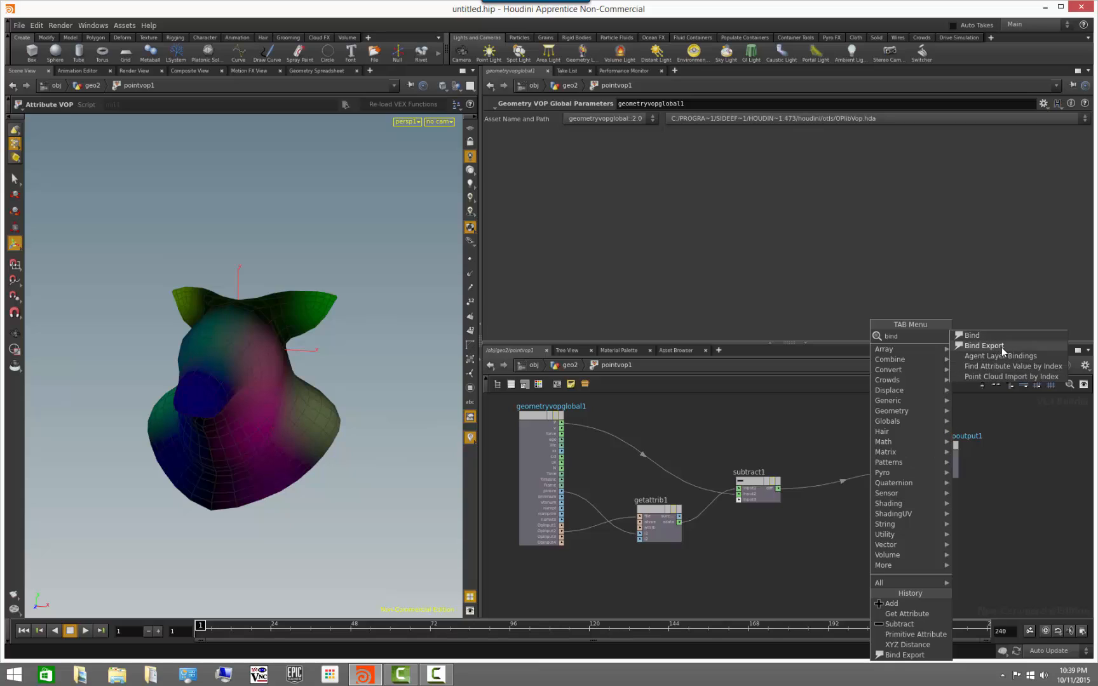
{"action": "key", "text": "Return"}
{"action": "left_click", "coordinate": [879, 548]}
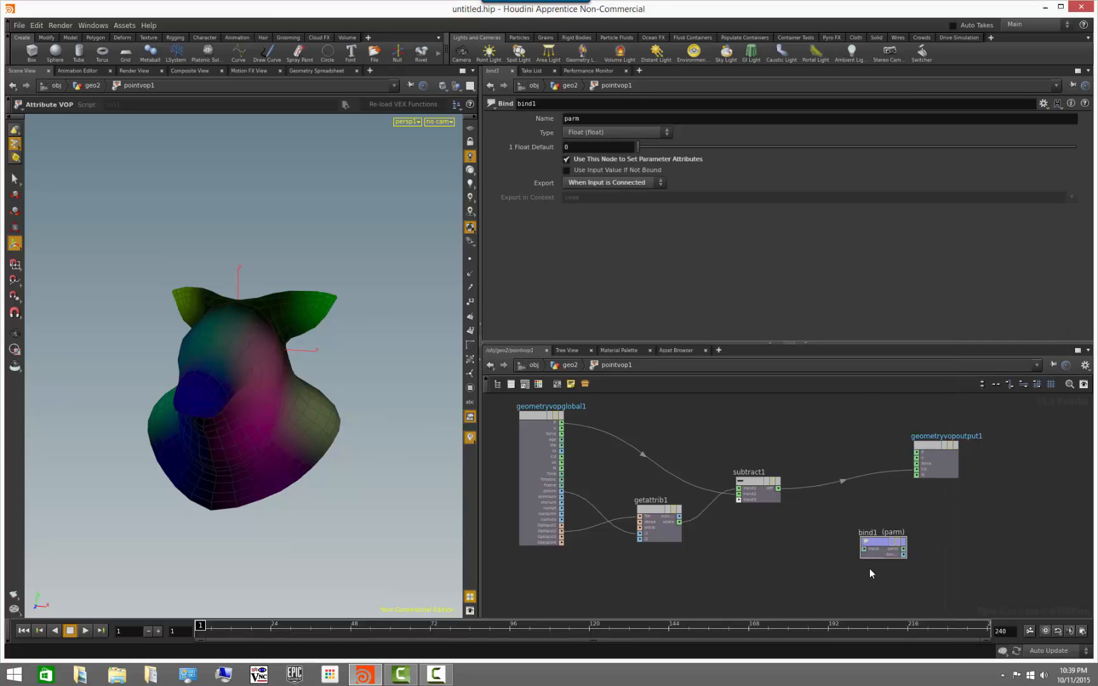
{"action": "scroll", "coordinate": [843, 550], "scroll_direction": "up", "scroll_amount": 3}
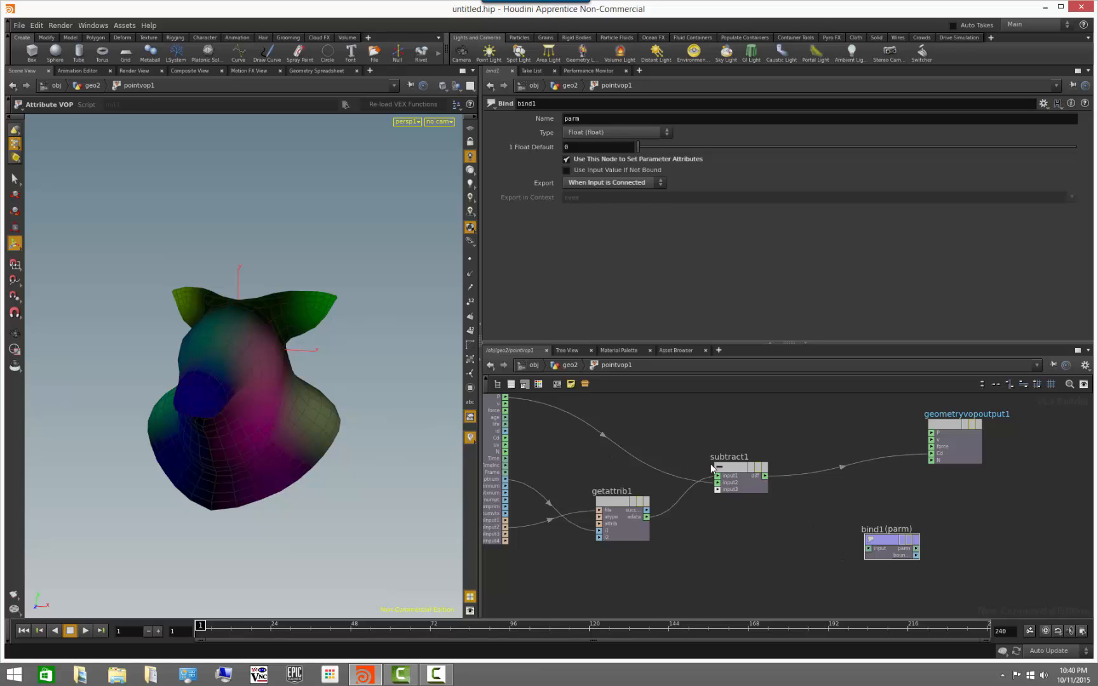
Set the Bind node's type to 3 Floats (vector), name it diff, and connect Subtract's diff to its input
{"action": "left_click", "coordinate": [880, 544]}
{"action": "left_click", "coordinate": [899, 507]}
{"action": "left_click", "coordinate": [652, 132]}
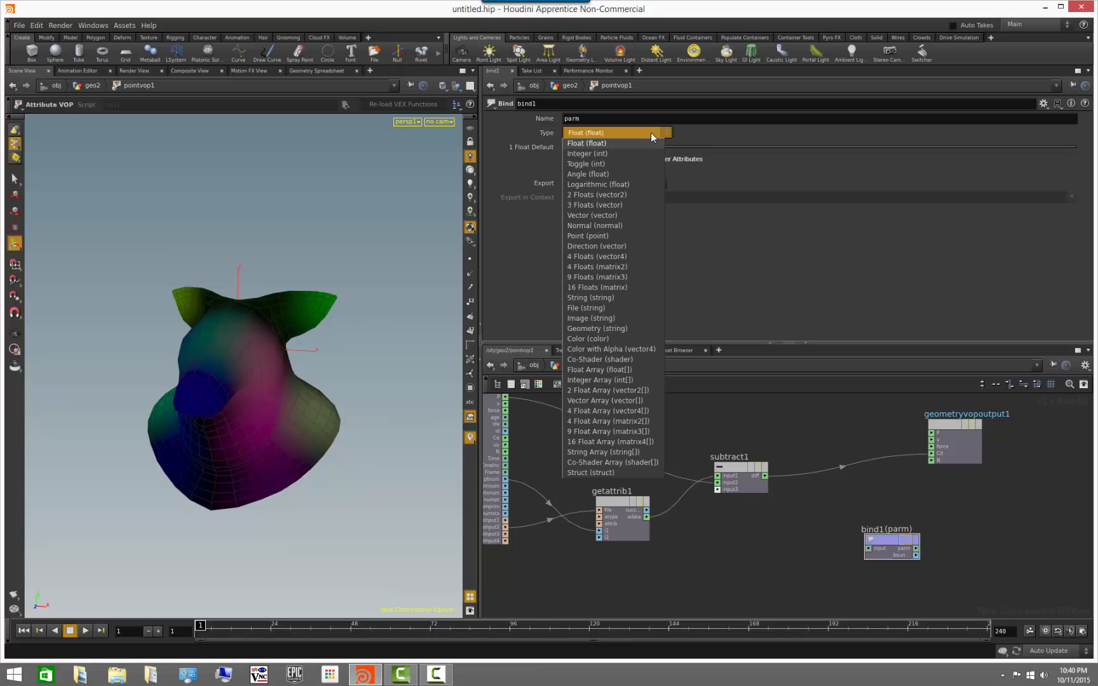
{"action": "left_click", "coordinate": [621, 204]}
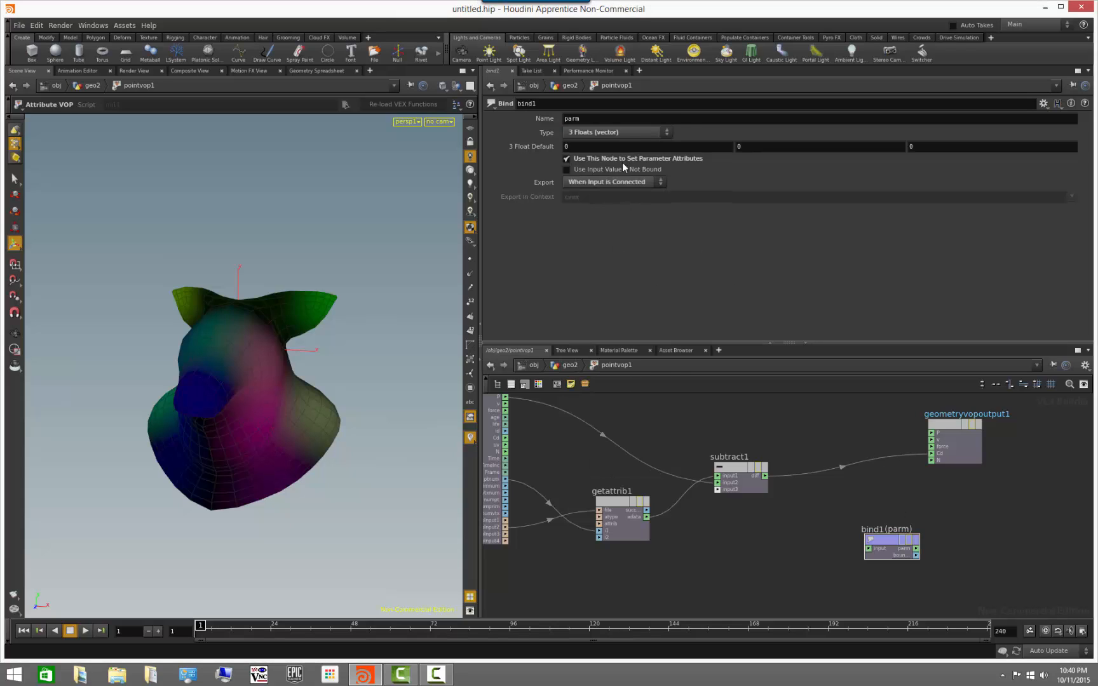
{"action": "double_click", "coordinate": [596, 121]}
{"action": "type", "text": "diff"}
{"action": "key", "text": "Return"}
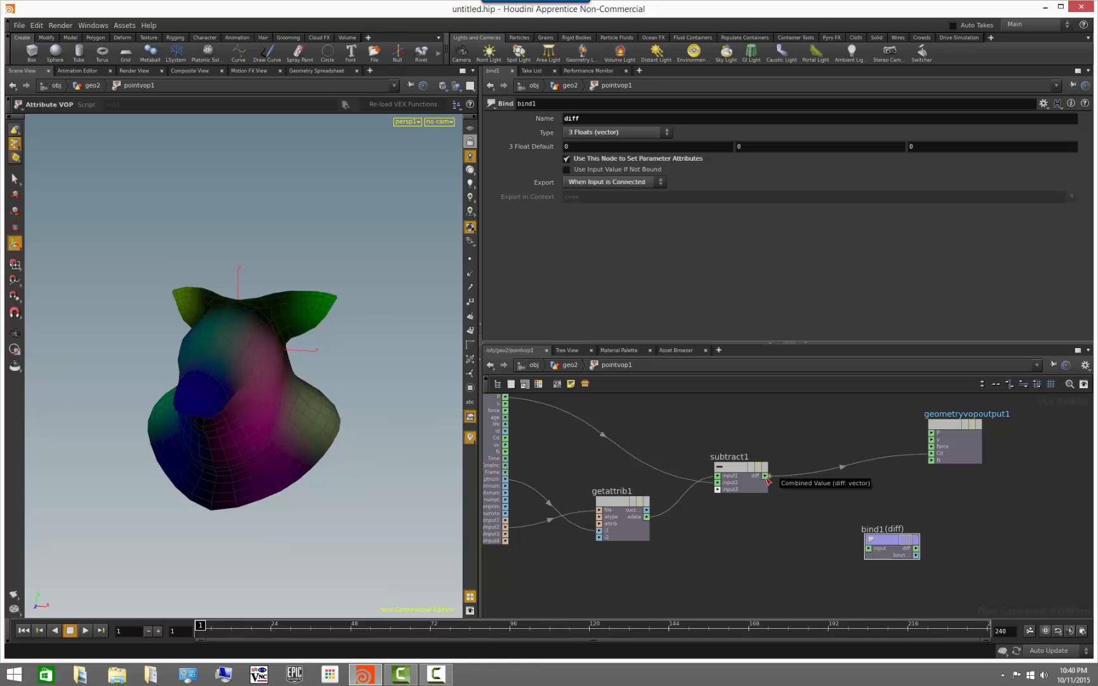
{"action": "left_click_drag", "start_coordinate": [767, 481], "coordinate": [875, 554]}
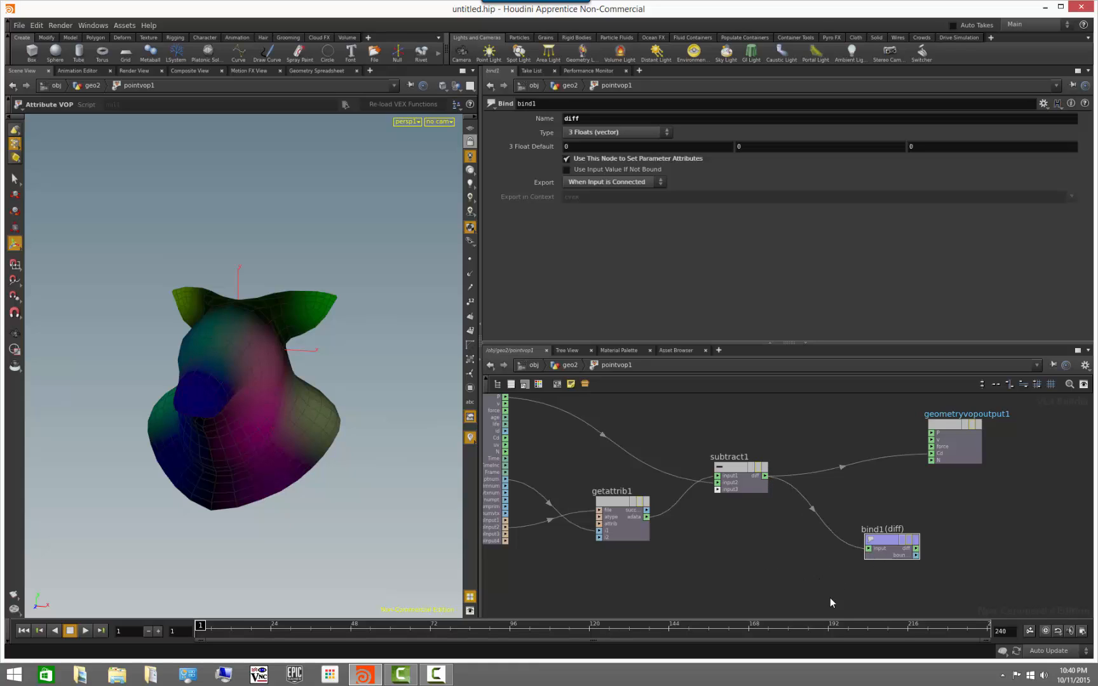
Check pointvop1's node information in geo2 and compare the Cd and diff columns in its enlarged geometry spreadsheet
{"action": "left_click", "coordinate": [570, 364]}
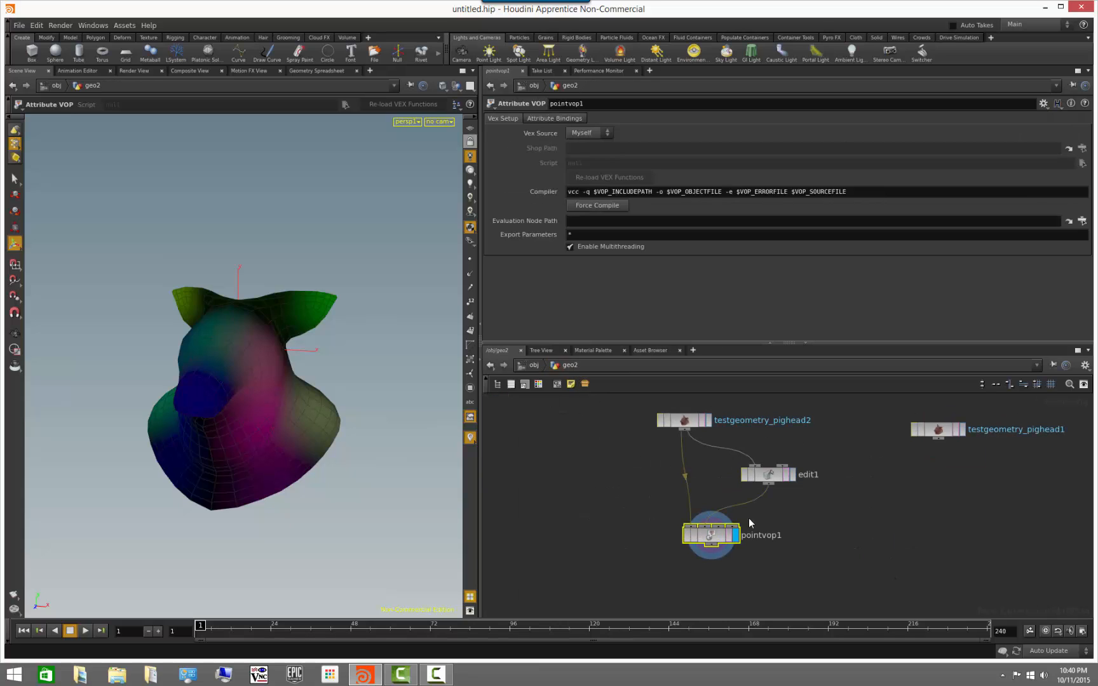
{"action": "middle_click", "coordinate": [720, 537]}
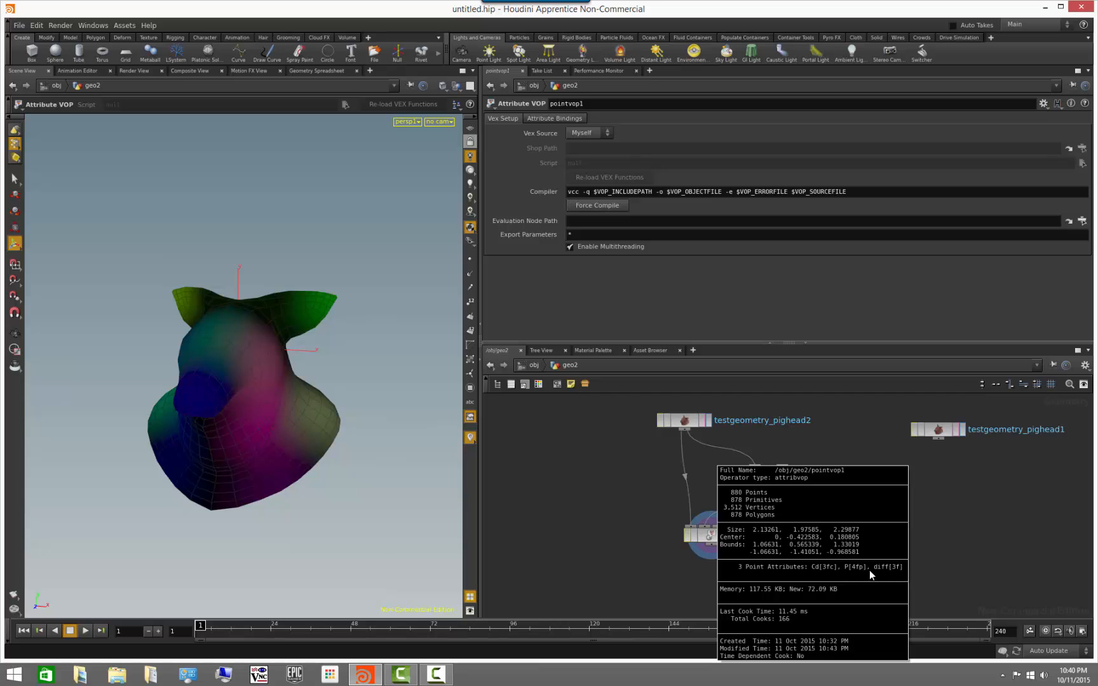
{"action": "right_click", "coordinate": [717, 535]}
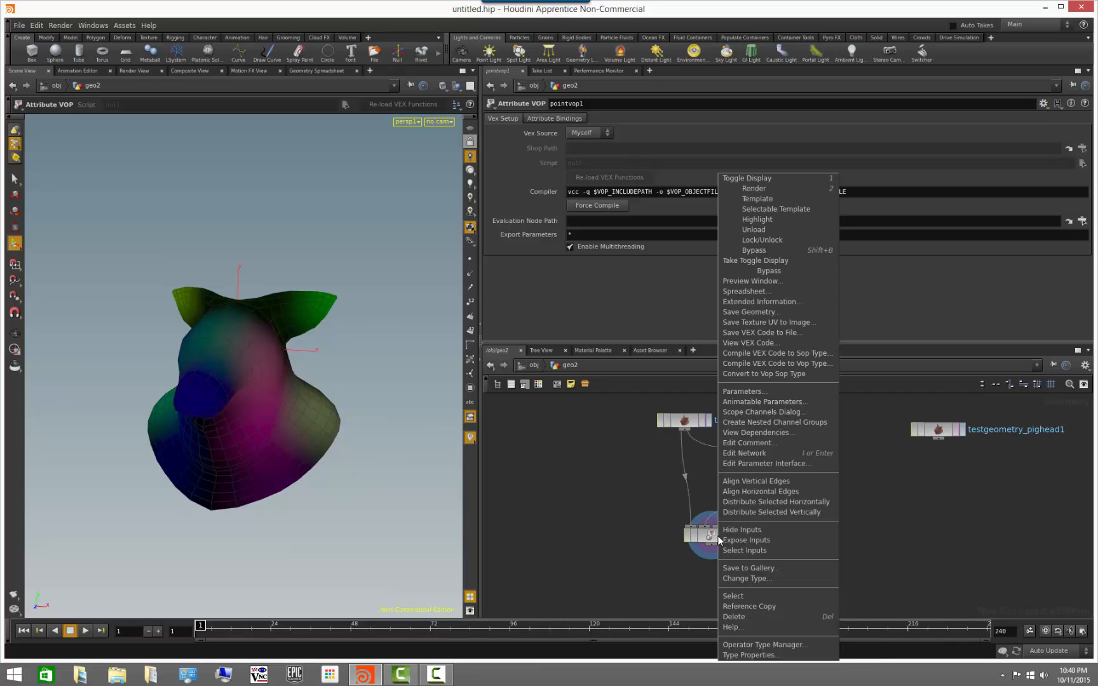
{"action": "left_click", "coordinate": [751, 290]}
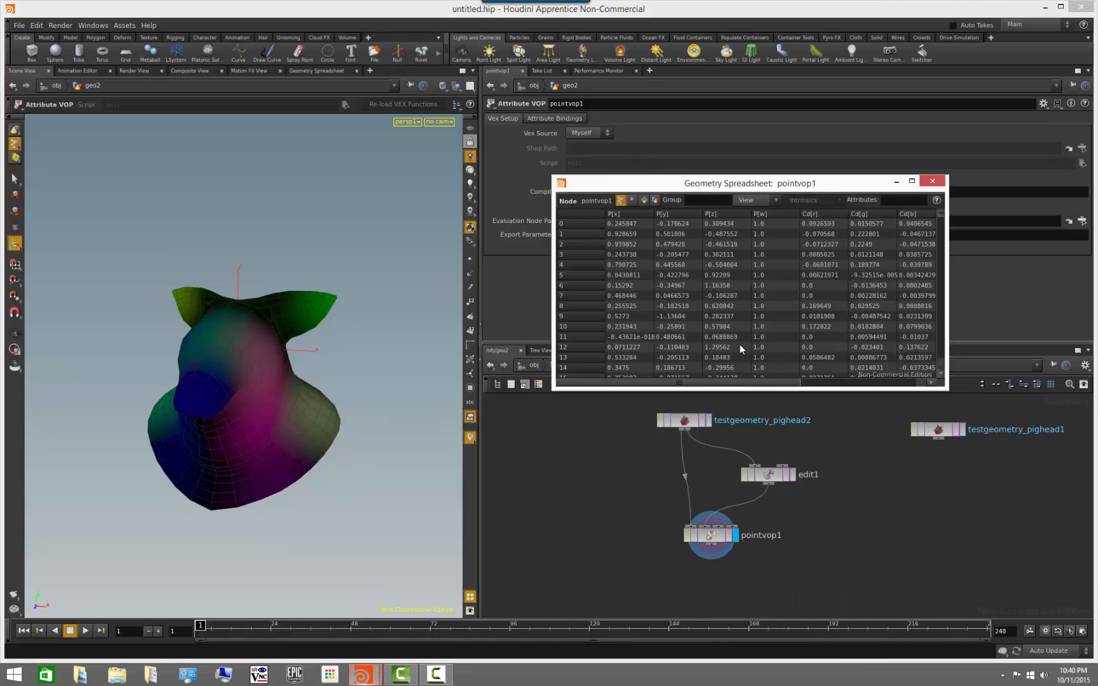
{"action": "left_click_drag", "start_coordinate": [739, 190], "coordinate": [238, 83]}
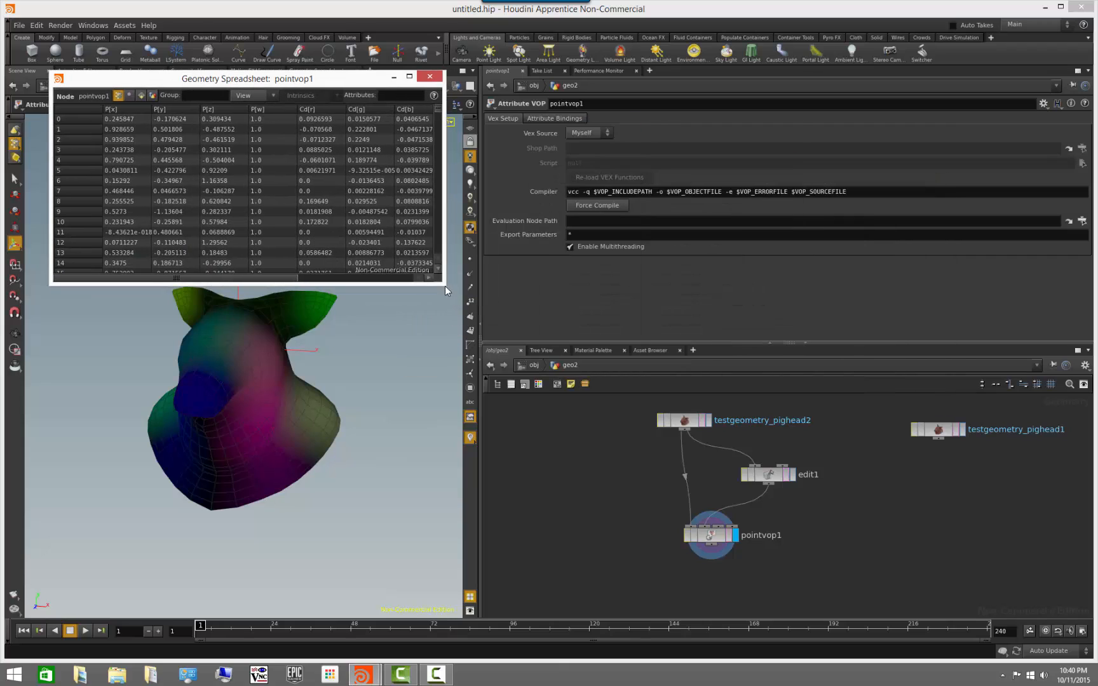
{"action": "left_click_drag", "start_coordinate": [449, 287], "coordinate": [868, 570]}
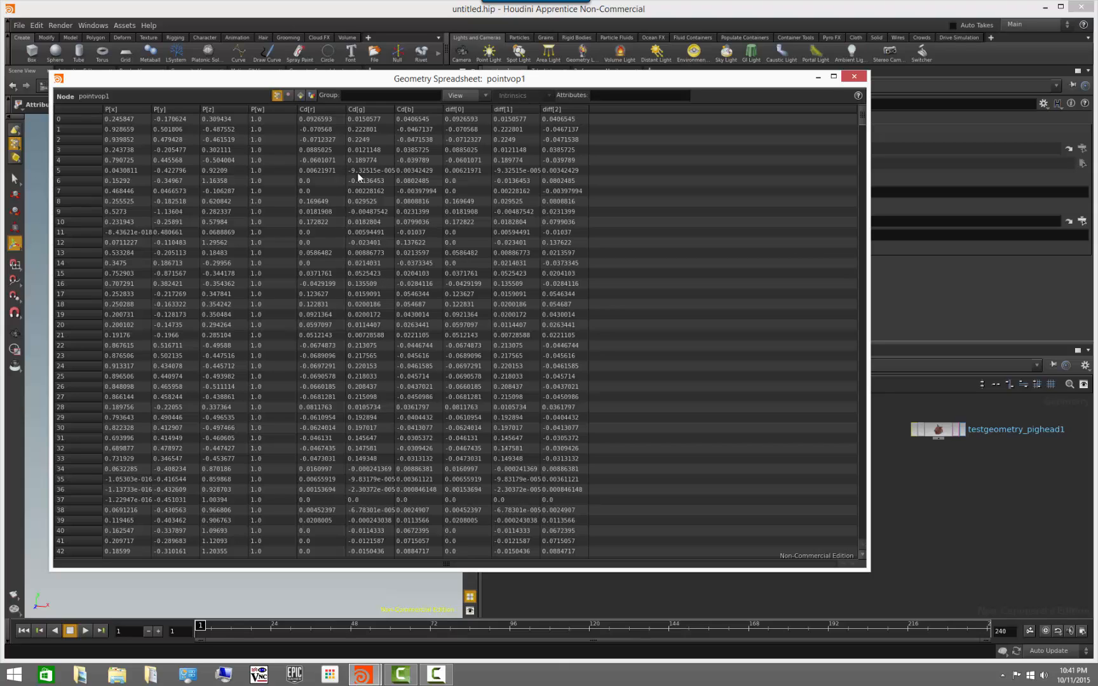
{"action": "left_click", "coordinate": [845, 83]}
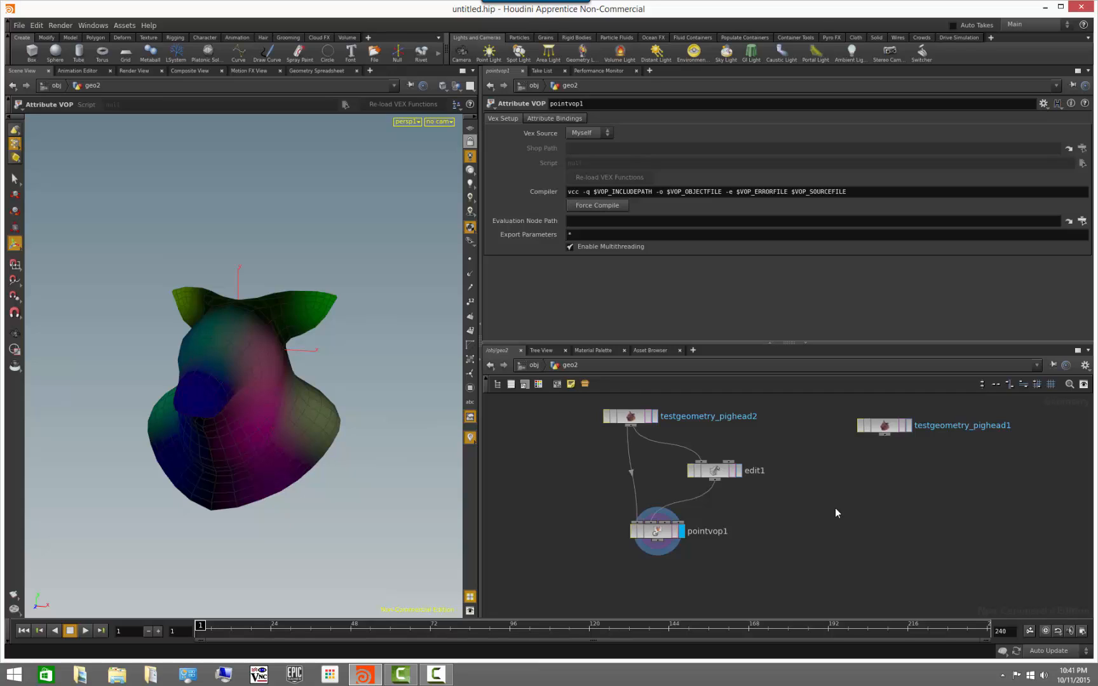
Move testgeometry_pighead1 to the right of pointvop1 and display it in the viewport
{"action": "left_click_drag", "start_coordinate": [882, 431], "coordinate": [839, 506]}
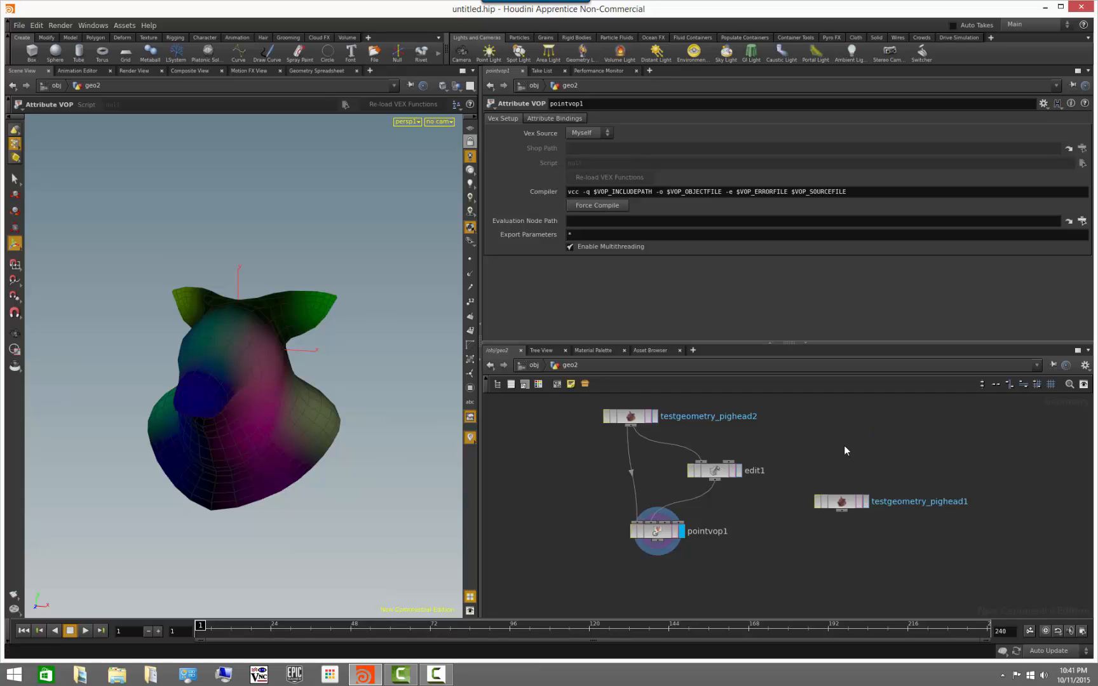
{"action": "left_click", "coordinate": [866, 502]}
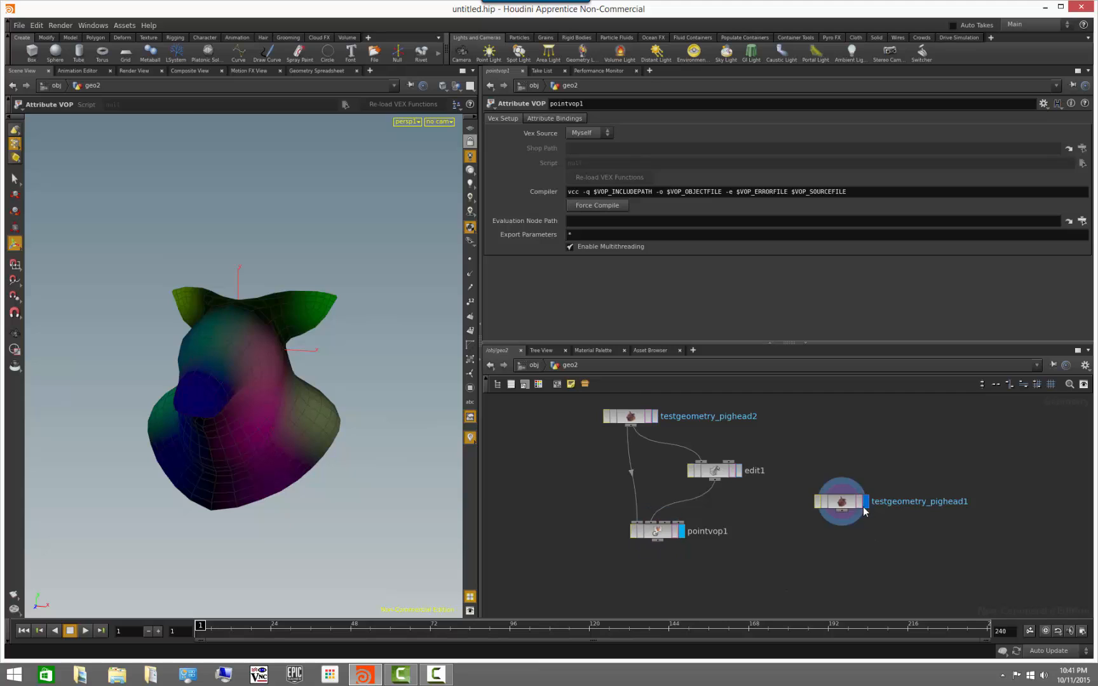
{"action": "mouse_move", "coordinate": [176, 427]}
{"action": "left_mouse_down", "text": "alt"}
{"action": "mouse_move", "coordinate": [196, 439]}
{"action": "mouse_move", "coordinate": [173, 427]}
{"action": "left_mouse_up", "text": "alt"}
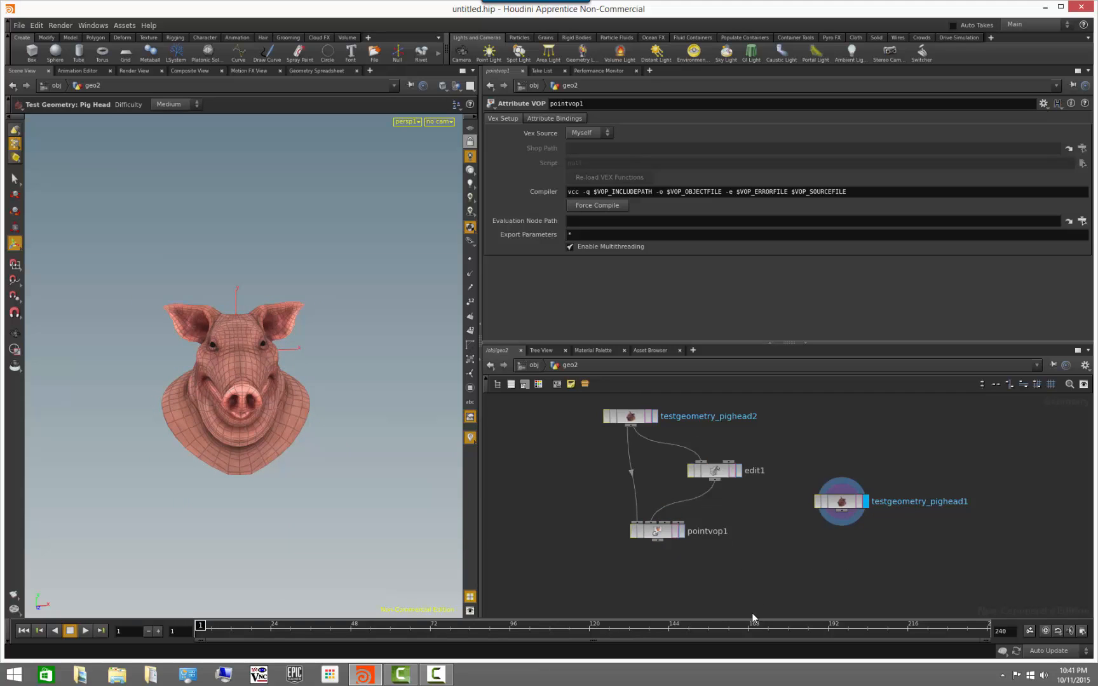
{"action": "middle_click_drag", "start_coordinate": [748, 592], "coordinate": [713, 562]}
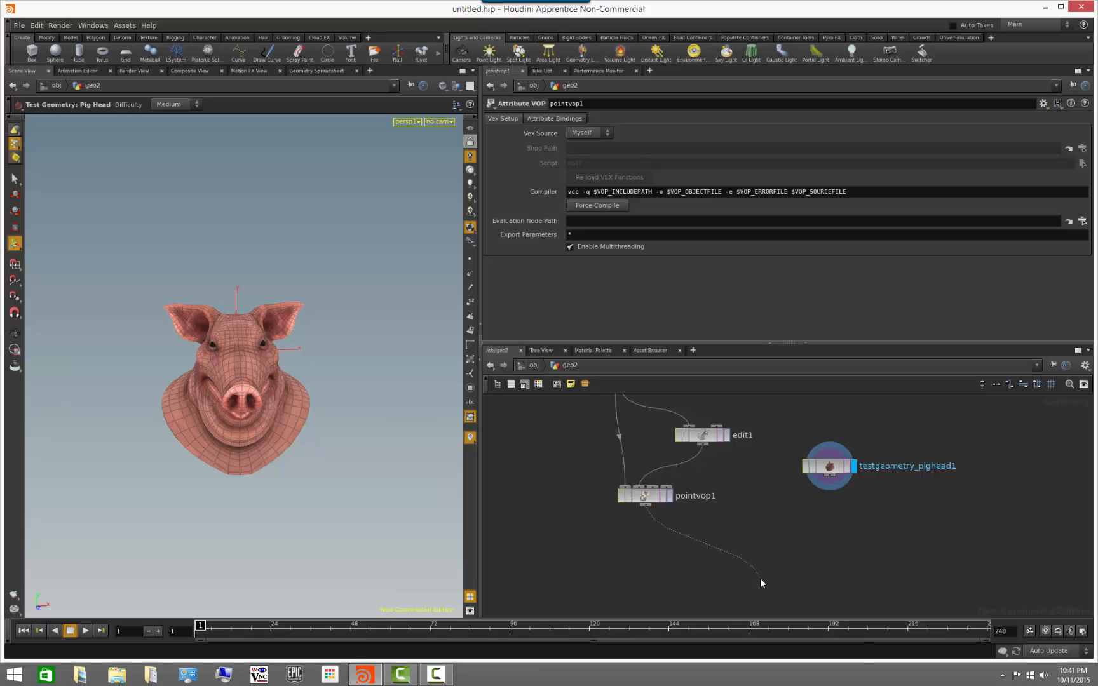
{"action": "key", "text": "Tab"}
{"action": "type", "text": "point"}
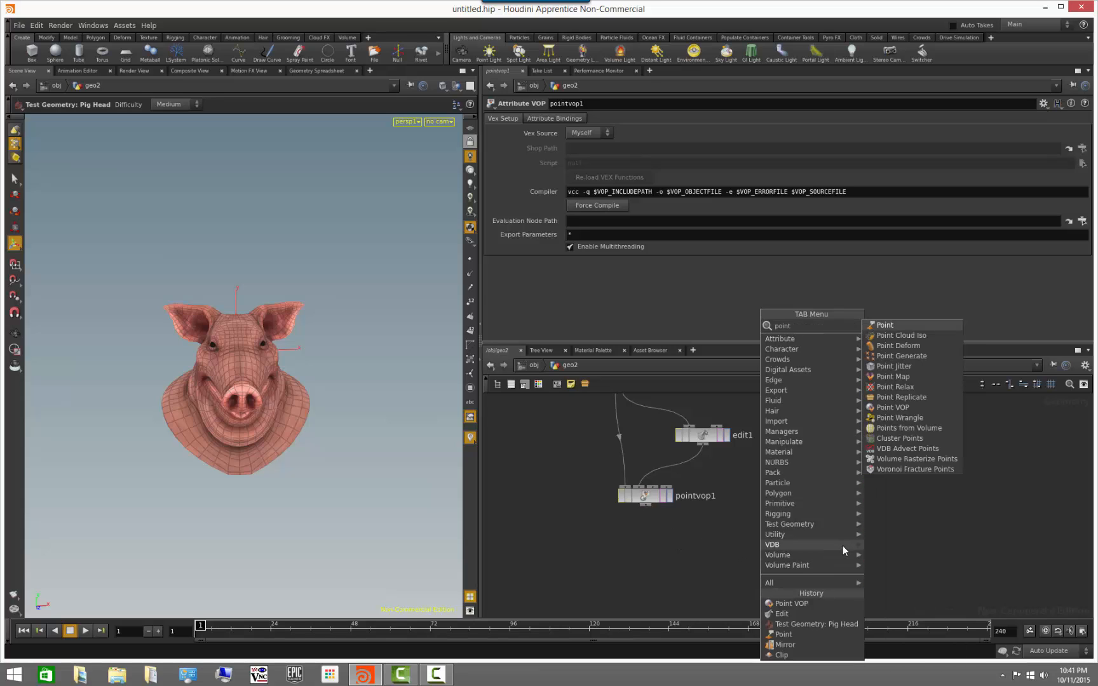
{"action": "left_click", "coordinate": [908, 406]}
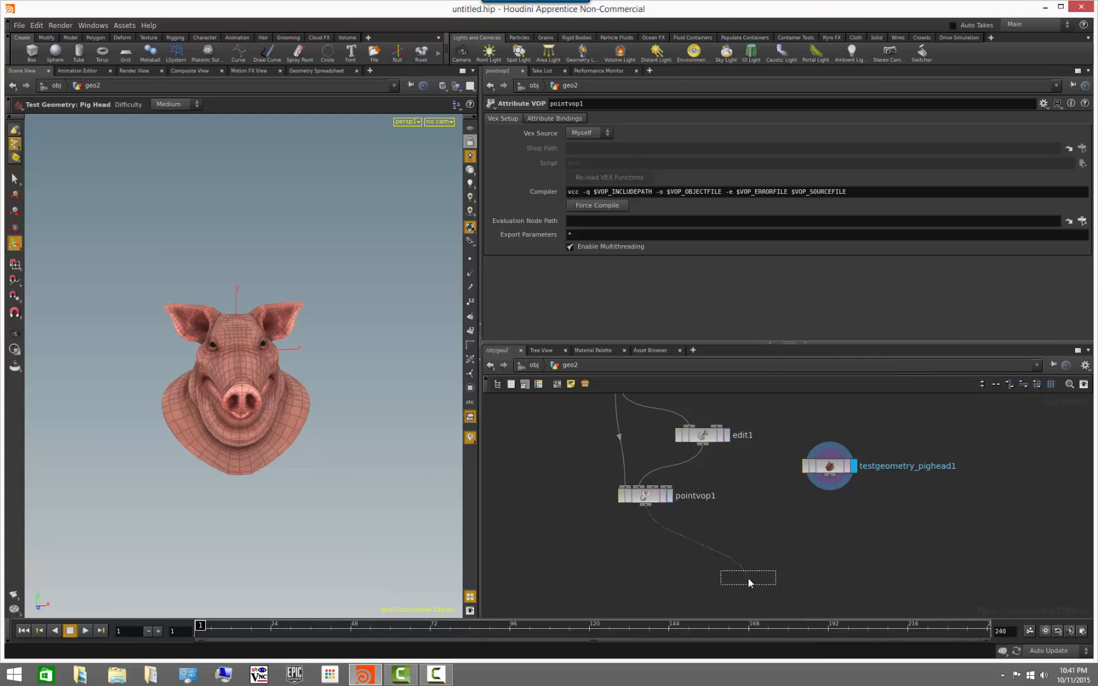
{"action": "left_click", "coordinate": [747, 578]}
{"action": "left_click", "coordinate": [837, 560]}
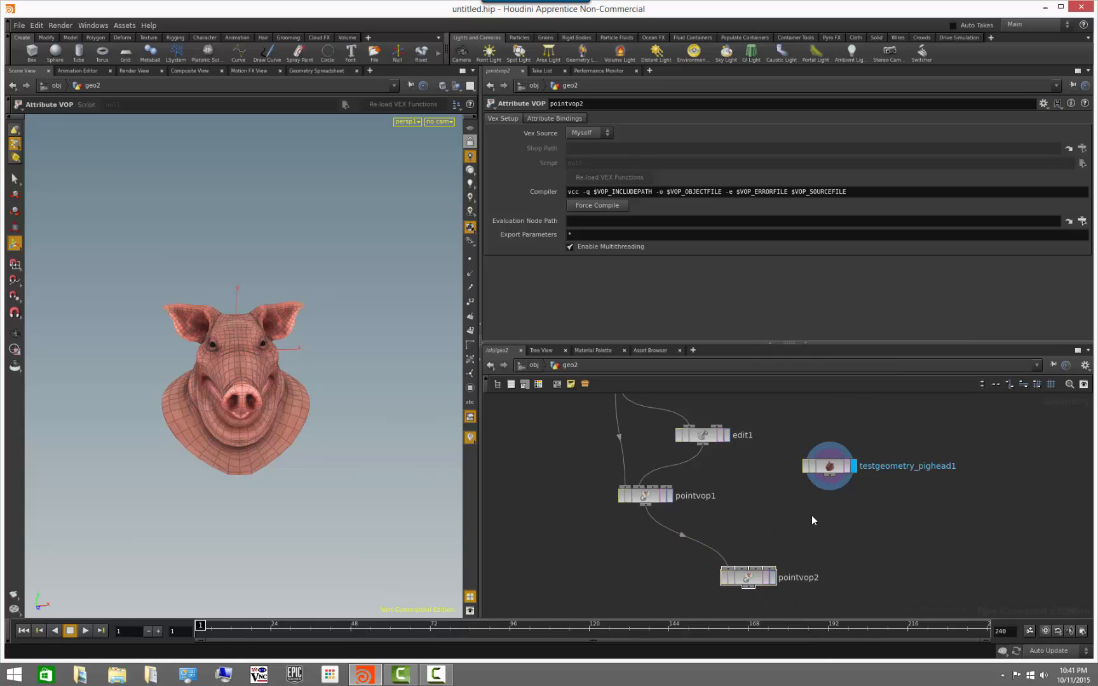
{"action": "left_click_drag", "start_coordinate": [826, 471], "coordinate": [800, 476]}
{"action": "left_click", "coordinate": [752, 573]}
{"action": "key", "text": "Delete"}
{"action": "key", "text": "Delete"}
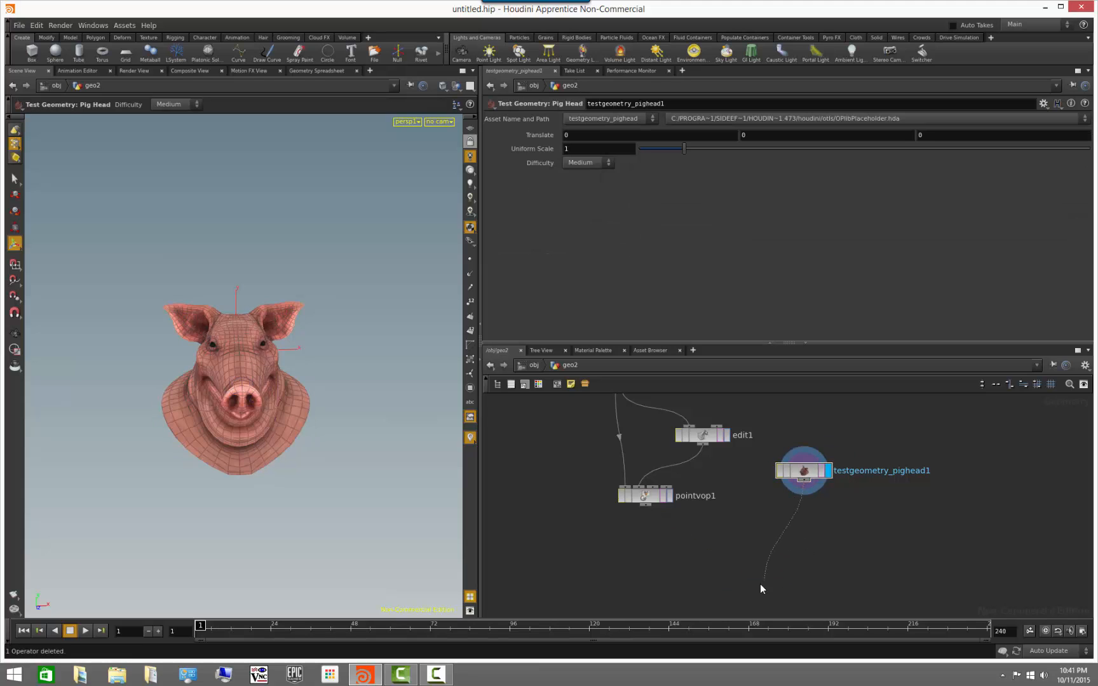
Add a Point VOP fed by testgeometry_pighead1 and connect pointvop1's output to its second input
{"action": "left_click", "coordinate": [764, 578]}
{"action": "type", "text": "point"}
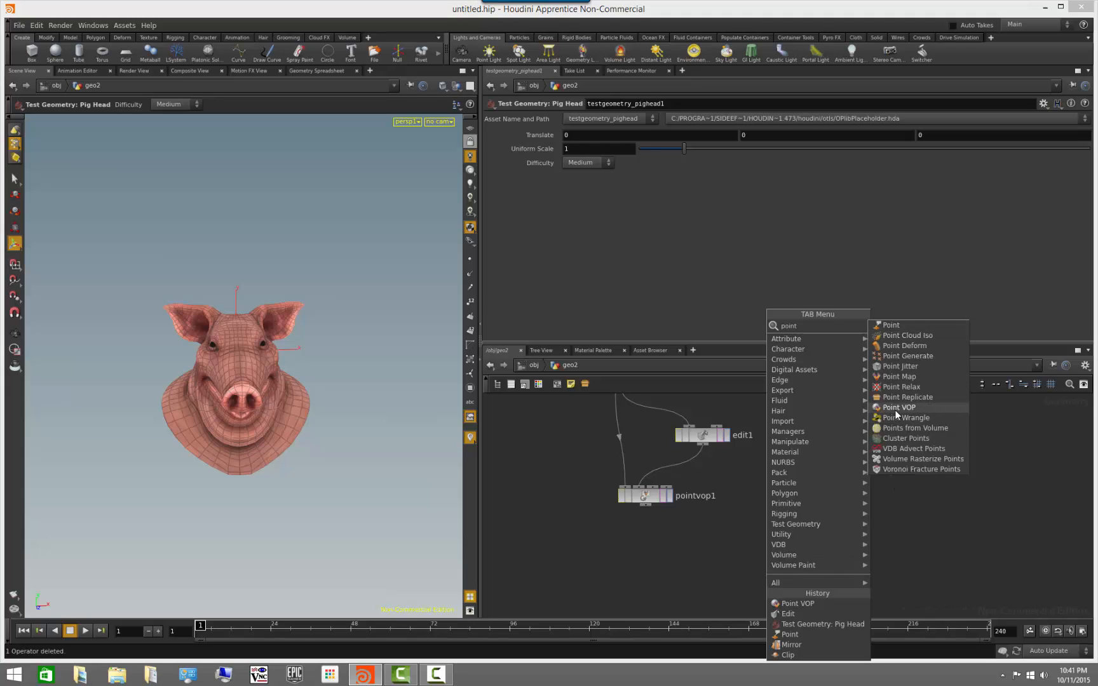
{"action": "left_click", "coordinate": [896, 407]}
{"action": "left_click", "coordinate": [773, 575]}
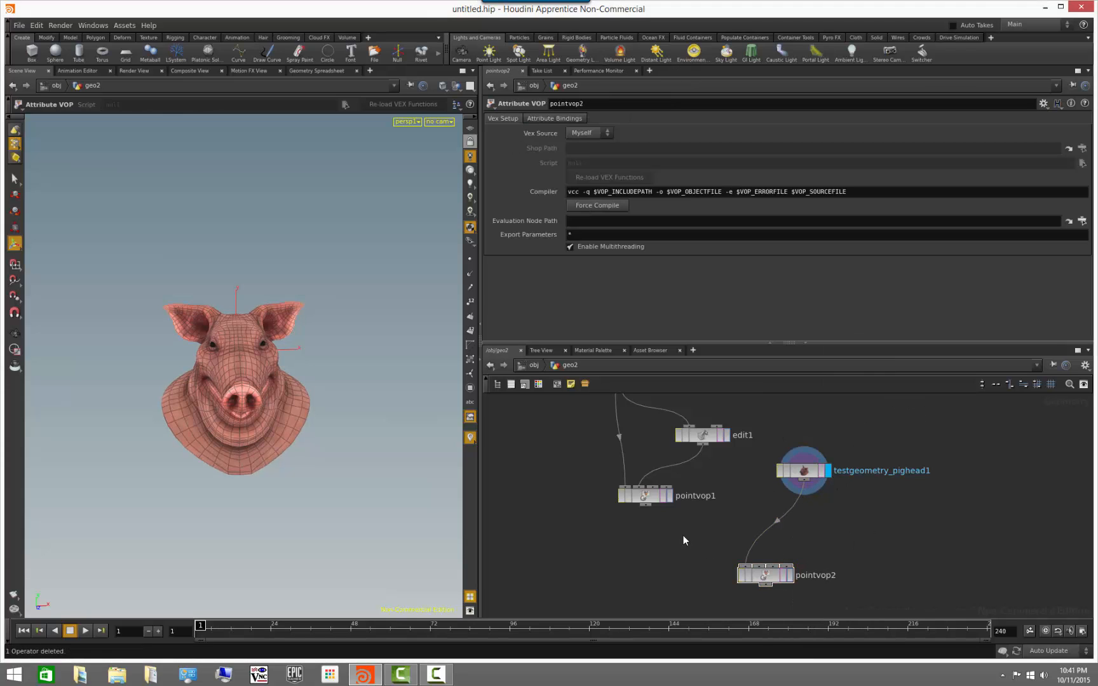
{"action": "left_click_drag", "start_coordinate": [647, 508], "coordinate": [771, 571]}
Move pointvop2 below pointvop1 and place testgeometry_pighead1 to the left of pointvop1
{"action": "middle_click_drag", "start_coordinate": [803, 556], "coordinate": [929, 517]}
{"action": "left_click_drag", "start_coordinate": [896, 536], "coordinate": [763, 552]}
{"action": "middle_click_drag", "start_coordinate": [949, 565], "coordinate": [985, 606]}
{"action": "left_click_drag", "start_coordinate": [965, 471], "coordinate": [622, 473]}
{"action": "middle_click_drag", "start_coordinate": [752, 529], "coordinate": [730, 579]}
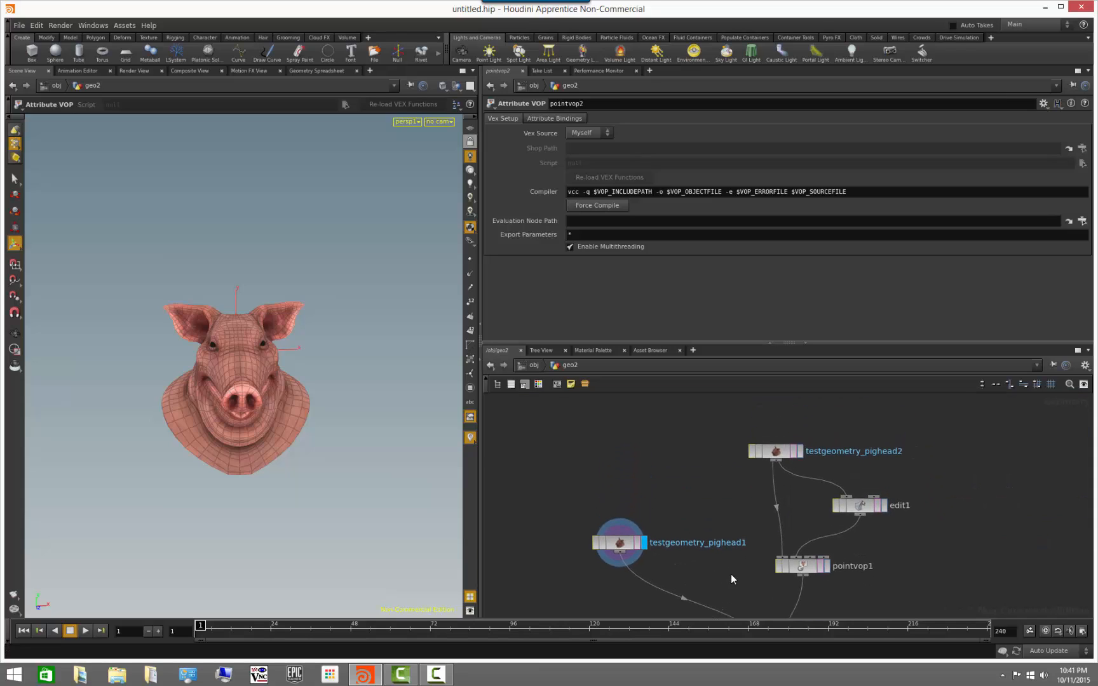
Rename testgeometry_pighead2 as testgeometry_pighead_lower
{"action": "double_click", "coordinate": [901, 451]}
{"action": "key", "text": "BackSpace"}
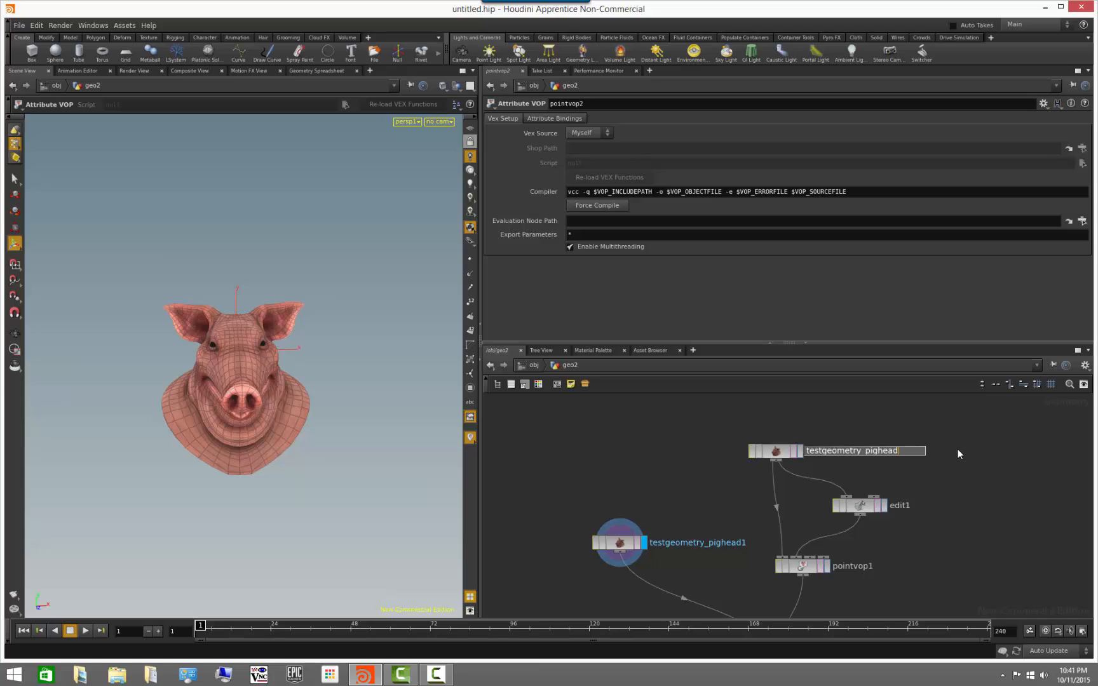
{"action": "type", "text": "_lower"}
{"action": "key", "text": "Return"}
Rename the edit1 node as testgeometry_pighead_lower_modified, reusing the lower pig head's name
{"action": "double_click", "coordinate": [884, 451]}
{"action": "double_click", "coordinate": [902, 507]}
{"action": "key", "text": "ctrl+v"}
{"action": "type", "text": "_modified"}
{"action": "key", "text": "Return"}
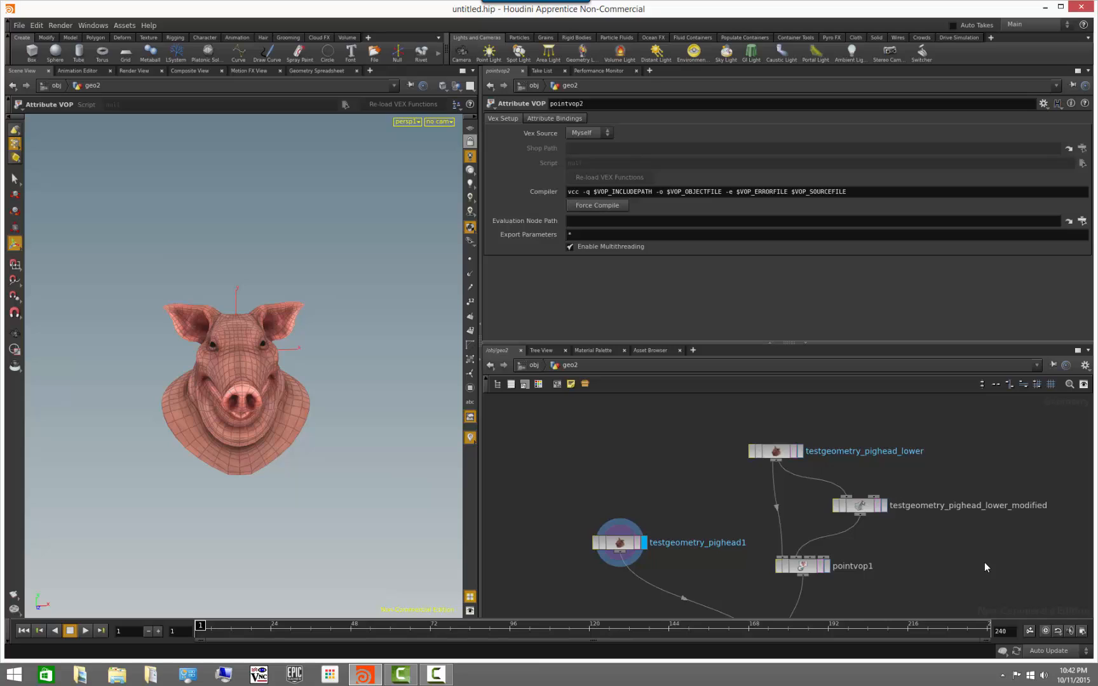
Rename testgeometry_pighead1 as testgeometry_pighead_higher
{"action": "double_click", "coordinate": [737, 544]}
{"action": "key", "text": "BackSpace"}
{"action": "type", "text": "_higher"}
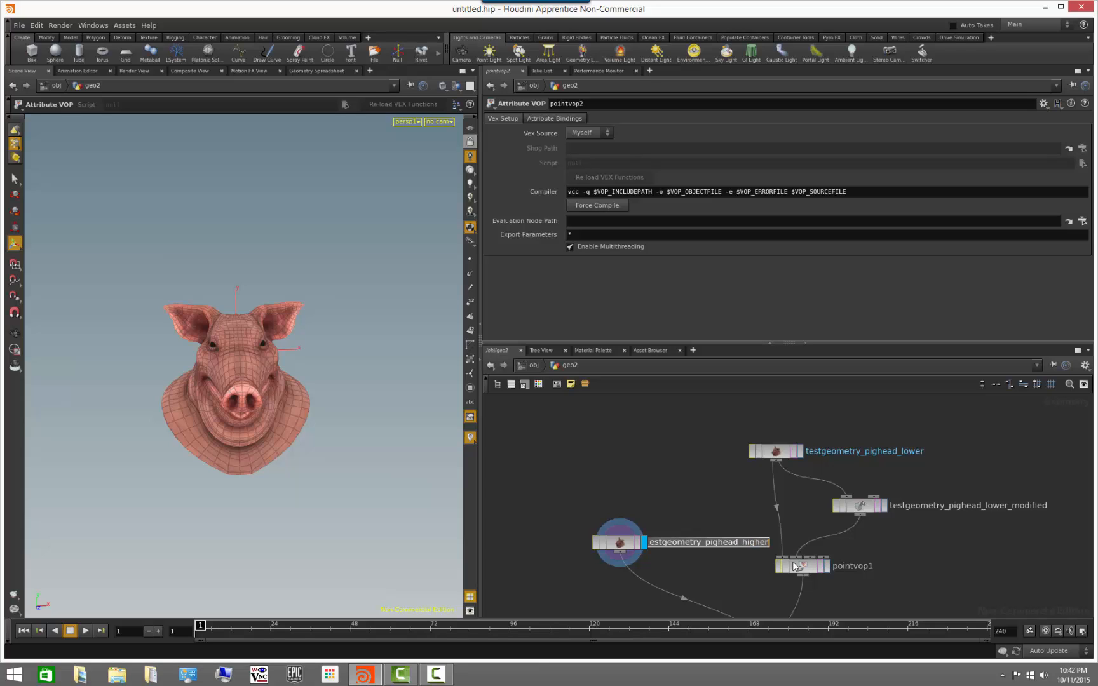
{"action": "key", "text": "Return"}
Display pointvop2, pointvop1 and testgeometry_pighead_higher in turn and examine the pig heads from several angles
{"action": "middle_click_drag", "start_coordinate": [713, 491], "coordinate": [656, 424]}
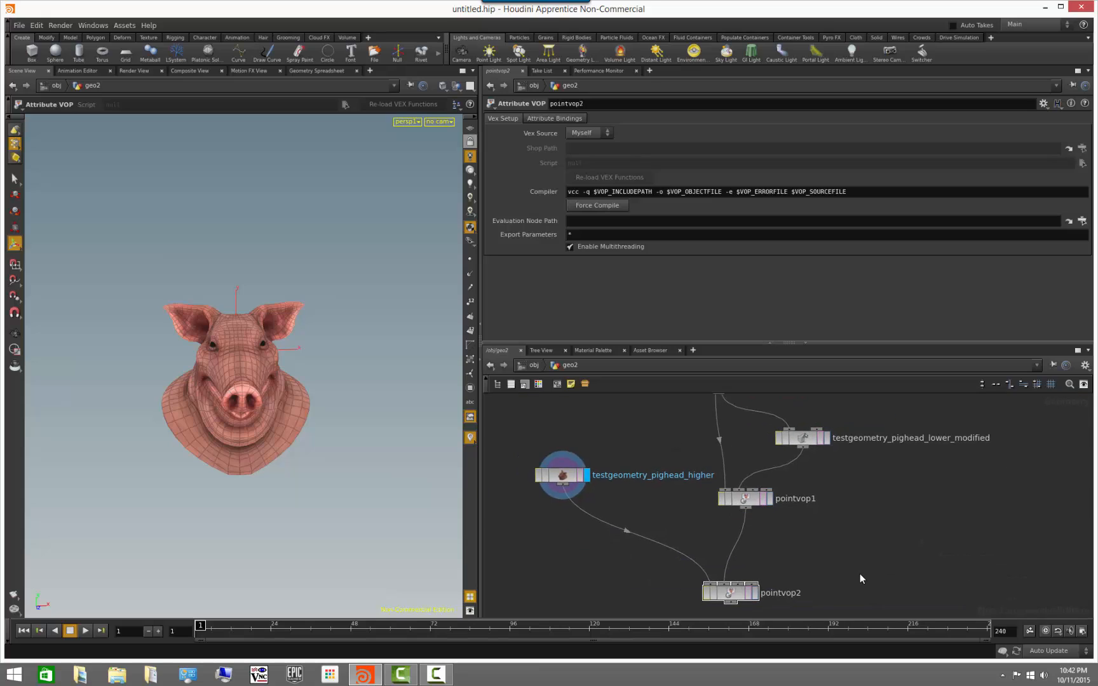
{"action": "left_click", "coordinate": [756, 593]}
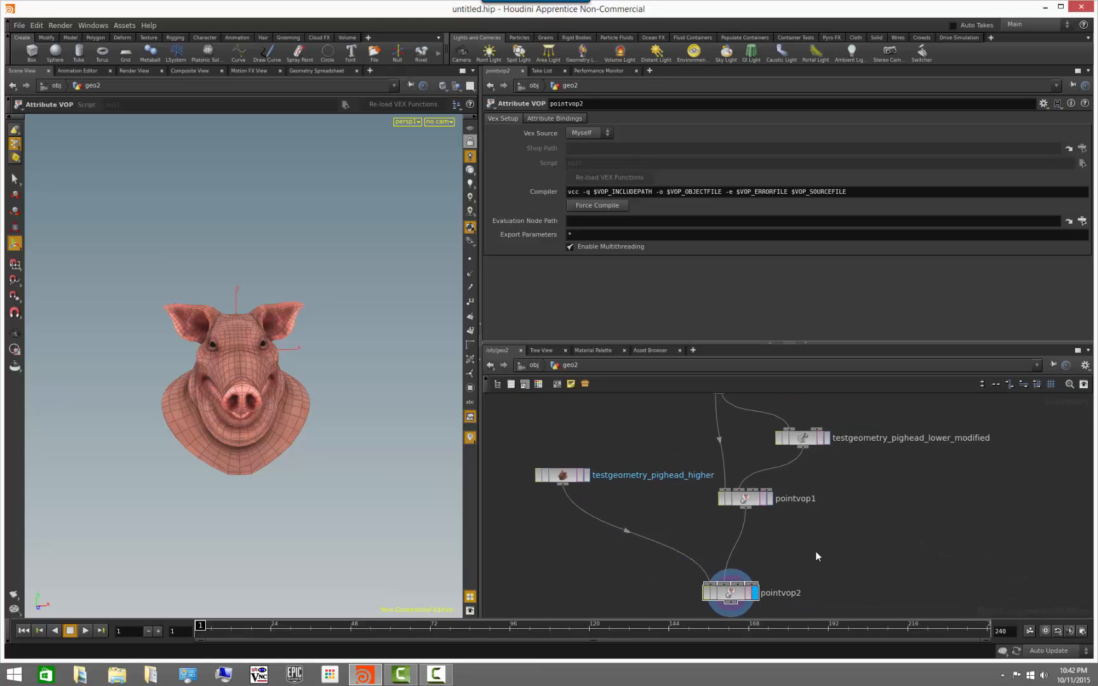
{"action": "left_click", "coordinate": [770, 500]}
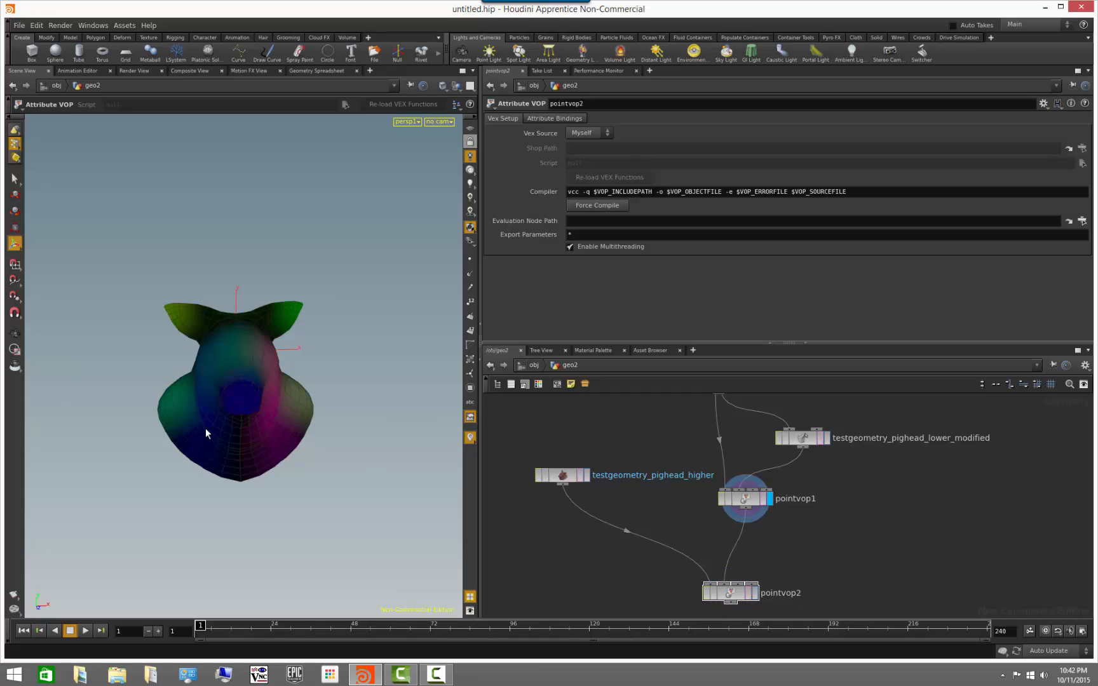
{"action": "left_click_drag", "start_coordinate": [183, 458], "coordinate": [166, 439]}
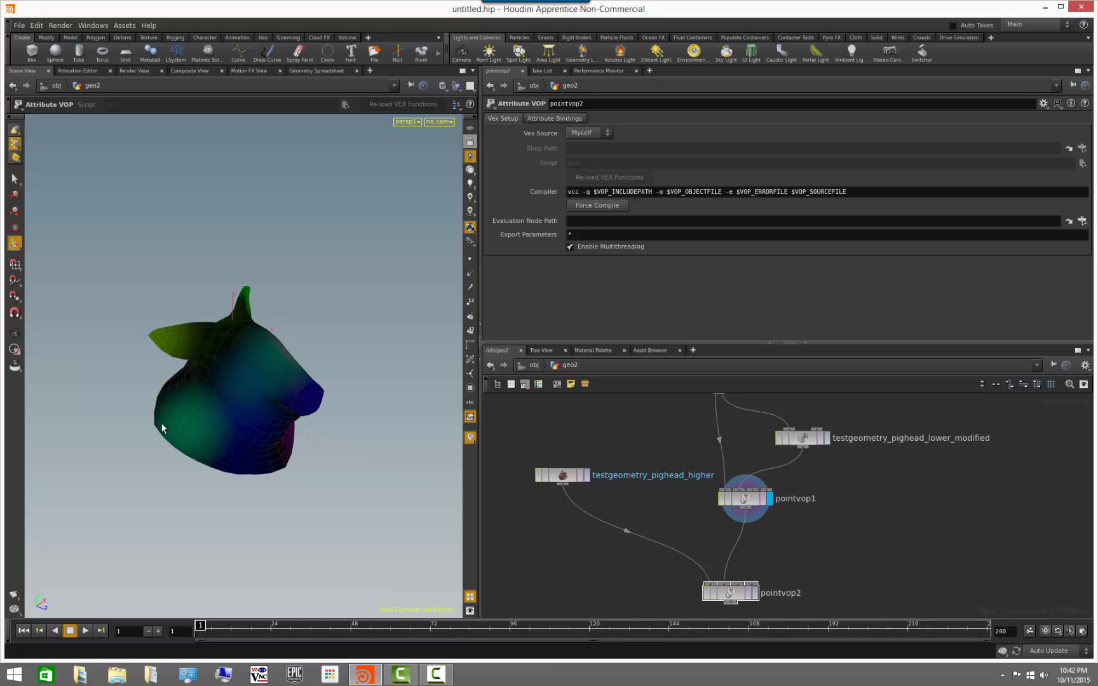
{"action": "left_click_drag", "start_coordinate": [251, 381], "coordinate": [212, 350]}
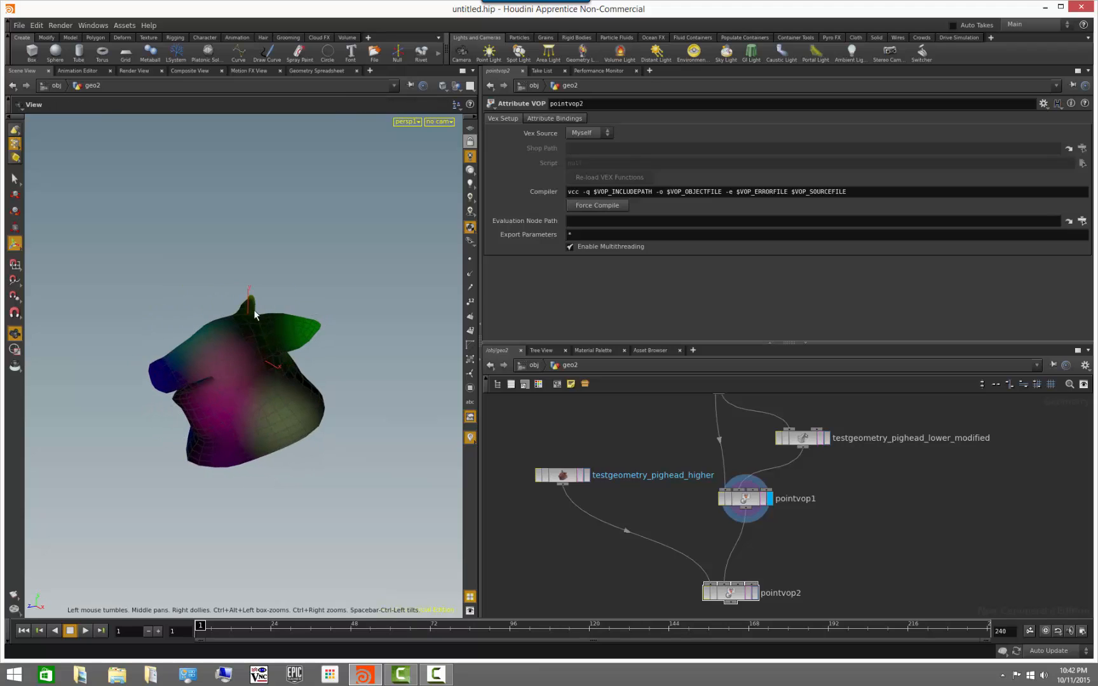
{"action": "left_click", "coordinate": [585, 474]}
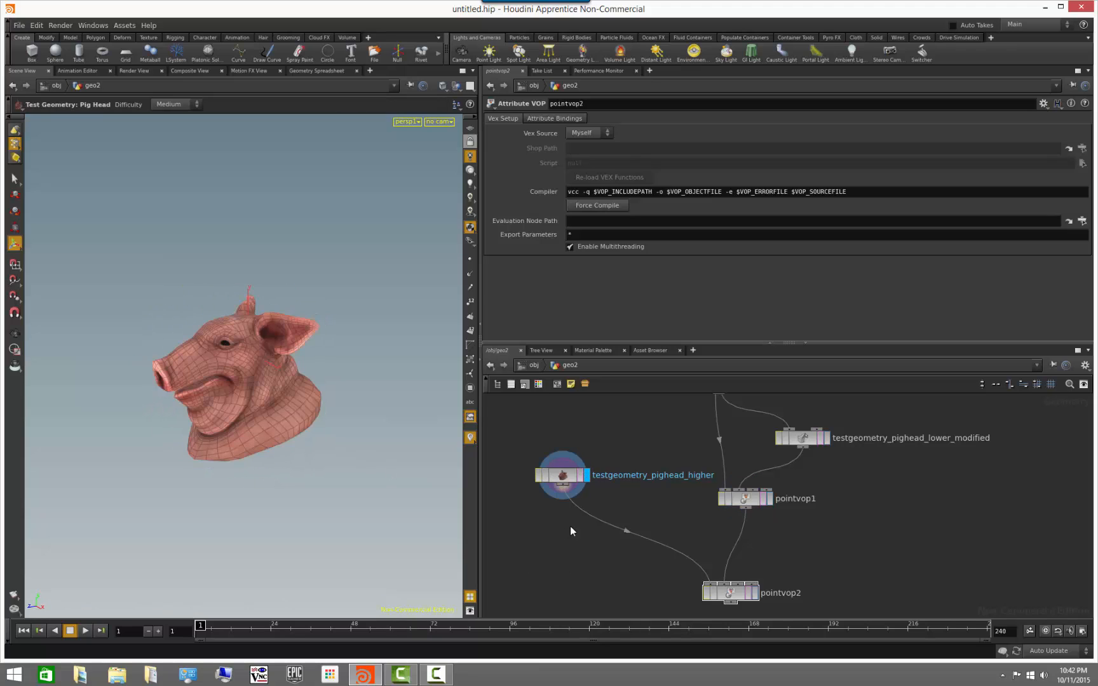
{"action": "key", "text": "Escape"}
{"action": "left_click_drag", "start_coordinate": [159, 424], "coordinate": [250, 439]}
{"action": "middle_click_drag", "start_coordinate": [666, 518], "coordinate": [629, 497]}
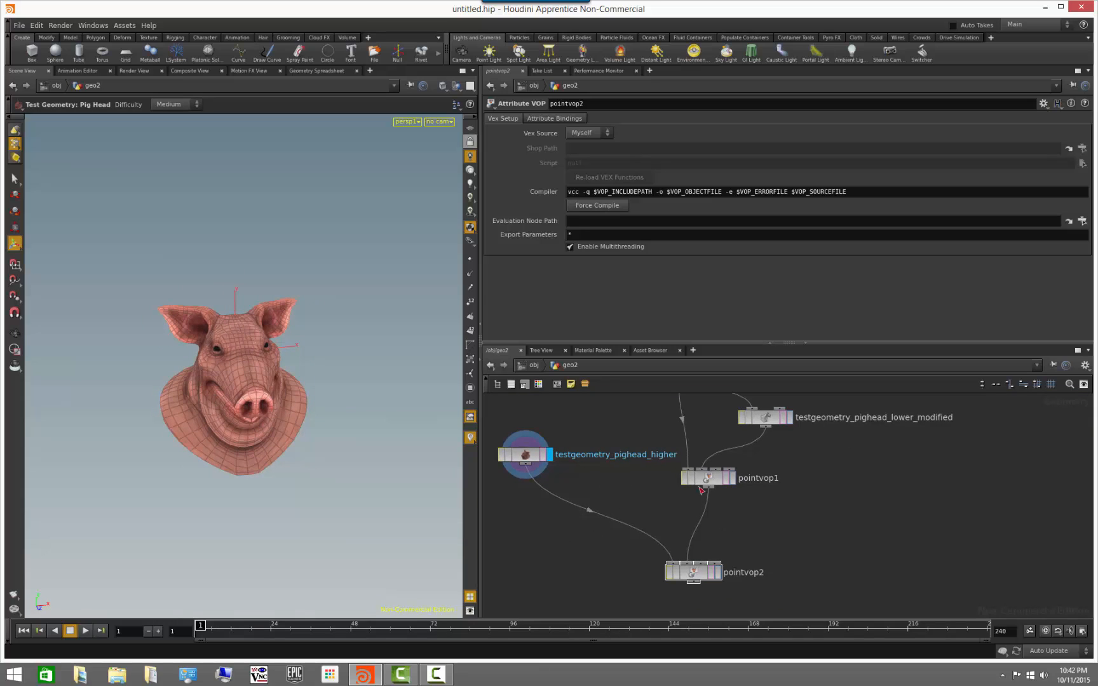
Compare pointvop1, testgeometry_pighead_lower, testgeometry_pighead_higher and testgeometry_pighead_lower_modified in the viewport, including from the side
{"action": "left_click", "coordinate": [733, 481]}
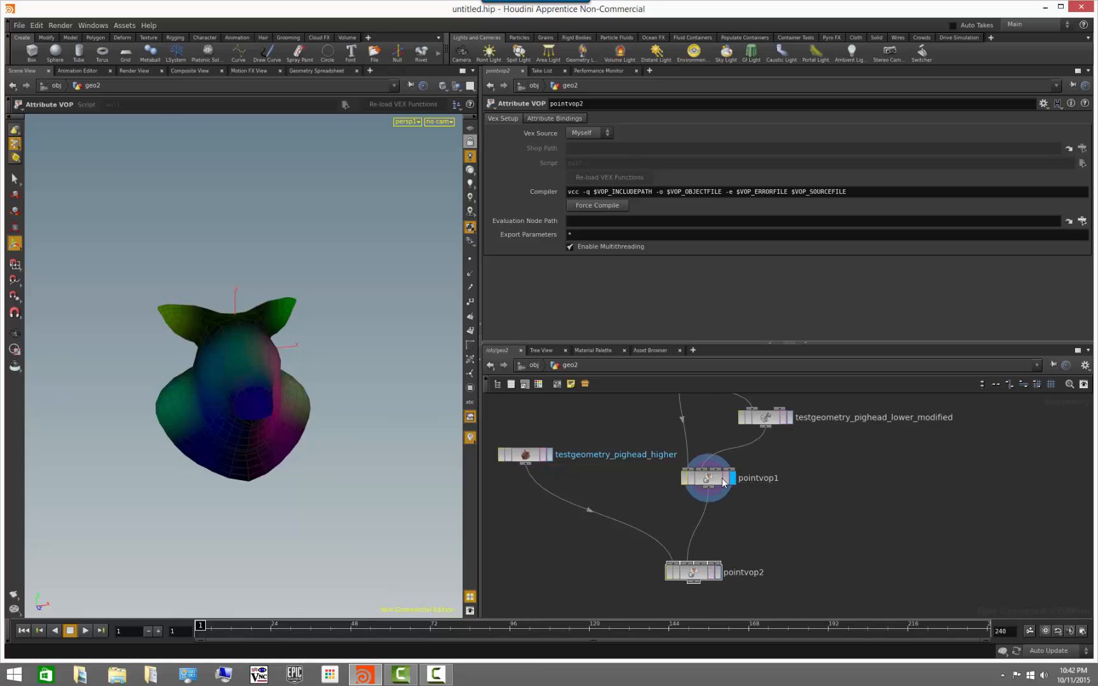
{"action": "middle_click_drag", "start_coordinate": [662, 443], "coordinate": [704, 526]}
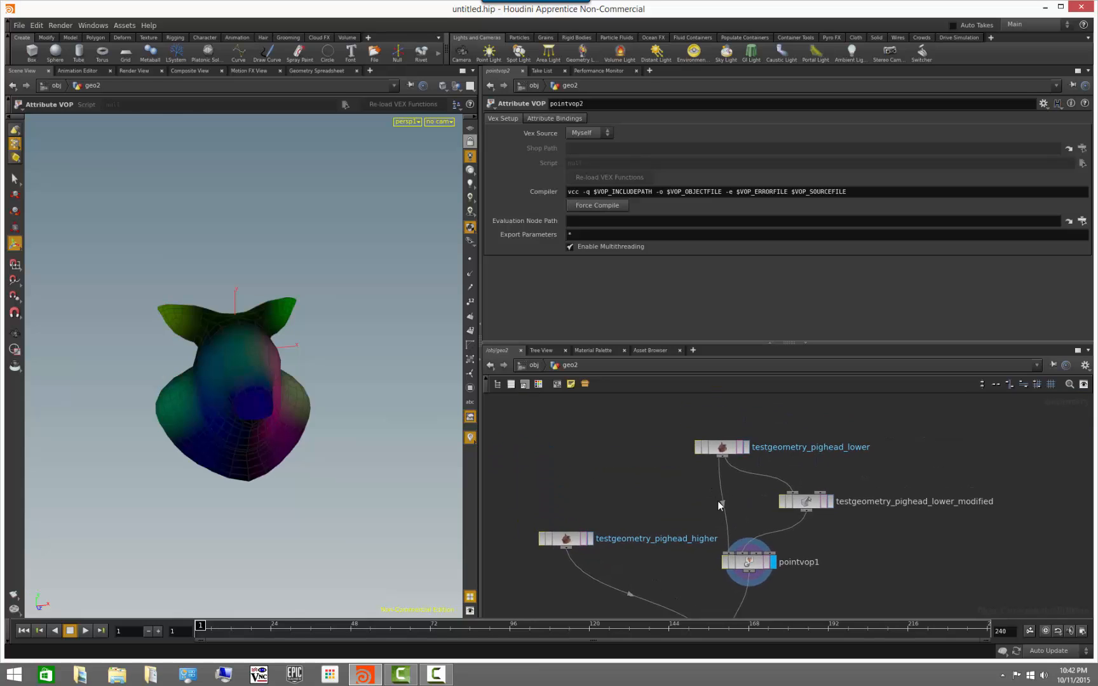
{"action": "left_click", "coordinate": [746, 447]}
{"action": "left_click", "coordinate": [592, 537]}
{"action": "left_click_drag", "start_coordinate": [172, 438], "coordinate": [420, 477], "text": "alt"}
{"action": "left_click", "coordinate": [747, 447]}
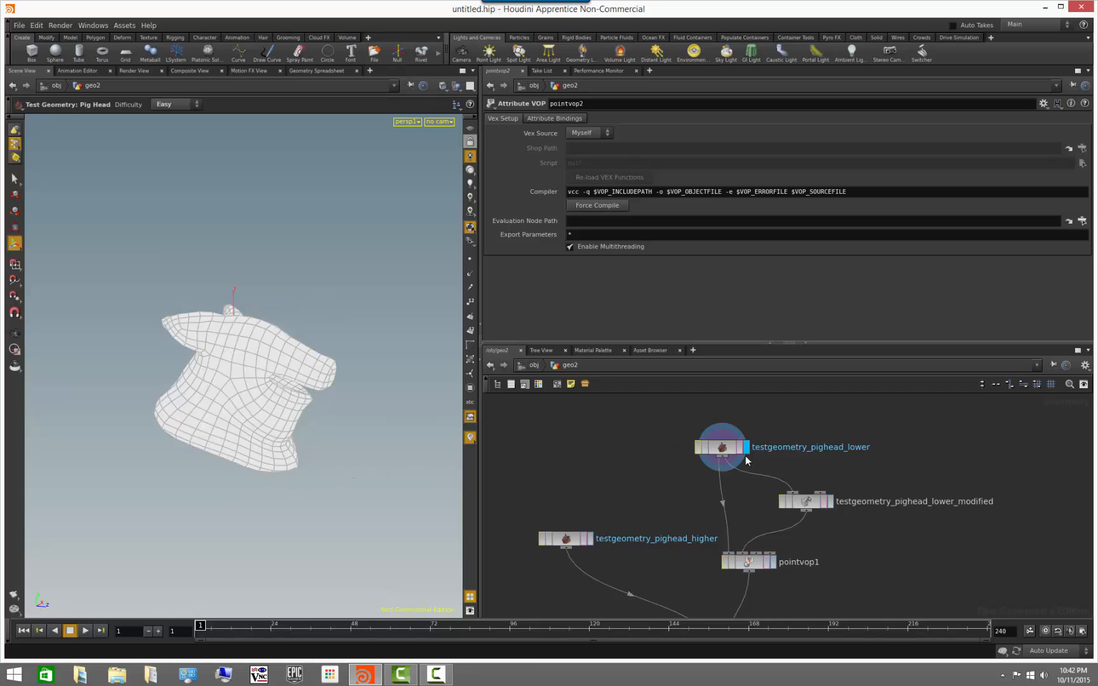
{"action": "left_click", "coordinate": [591, 539]}
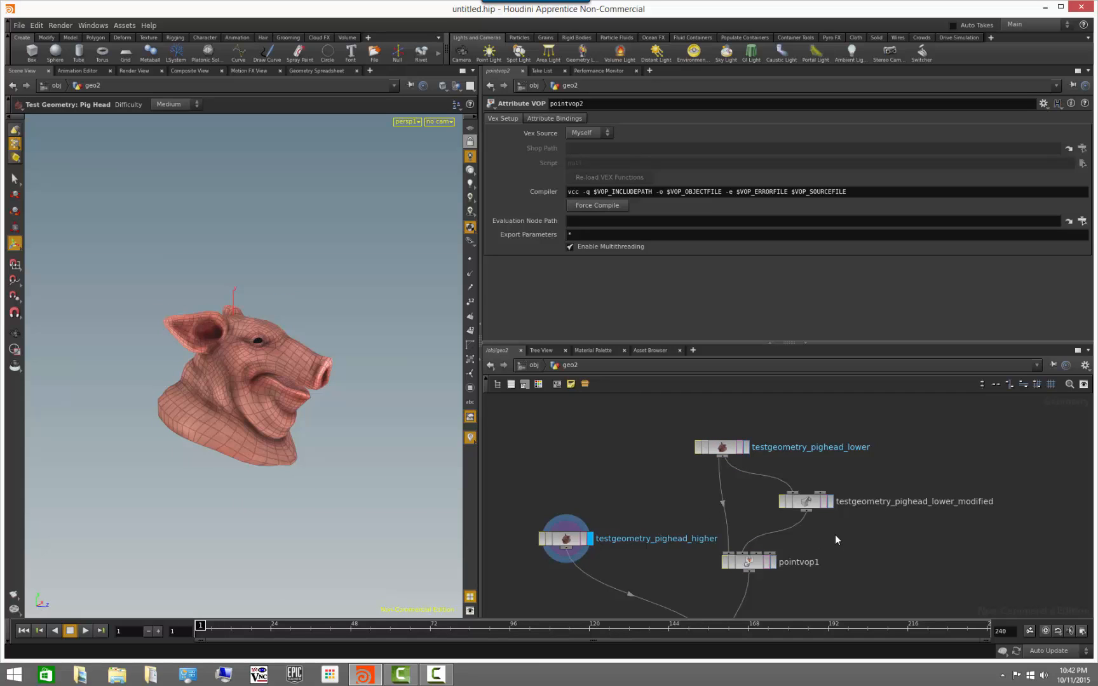
{"action": "left_click", "coordinate": [831, 503]}
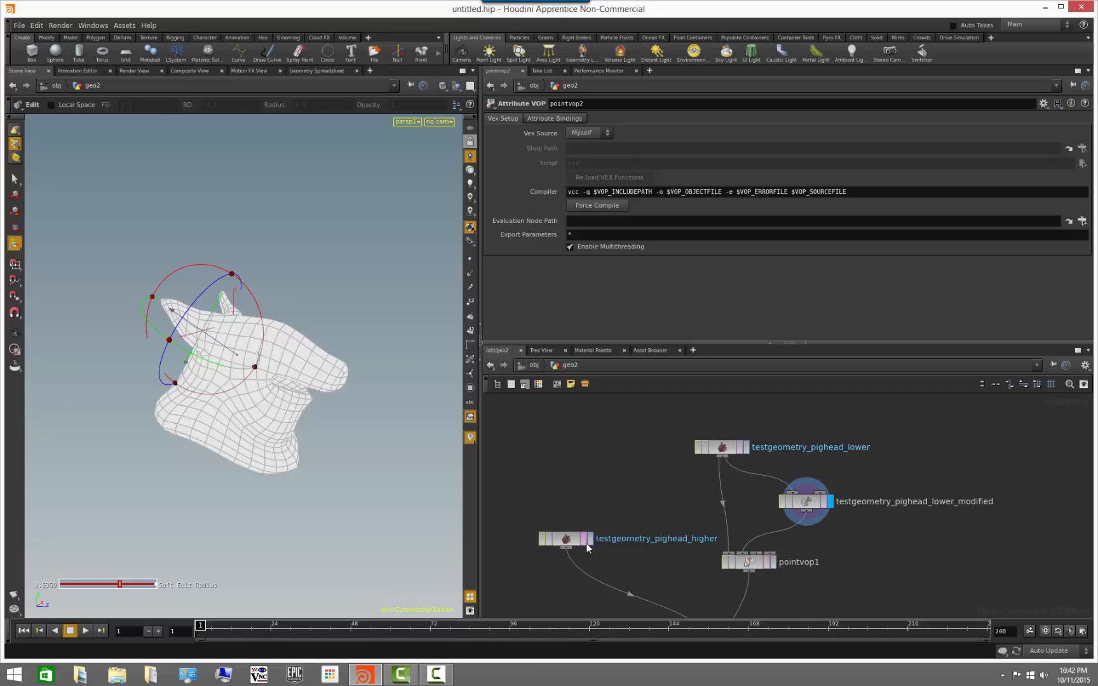
{"action": "left_click", "coordinate": [592, 539]}
{"action": "left_click_drag", "start_coordinate": [261, 440], "coordinate": [130, 444], "text": "alt"}
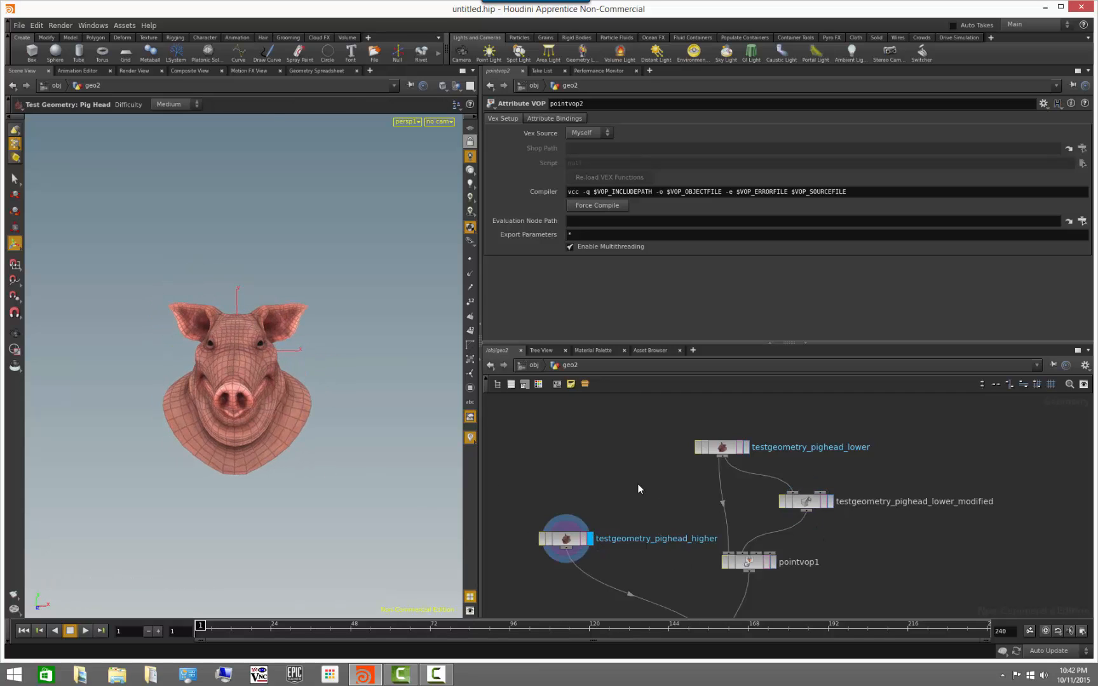
Compare the front views of the modified, higher and lower pig heads by displaying each node in turn
{"action": "left_click", "coordinate": [826, 502]}
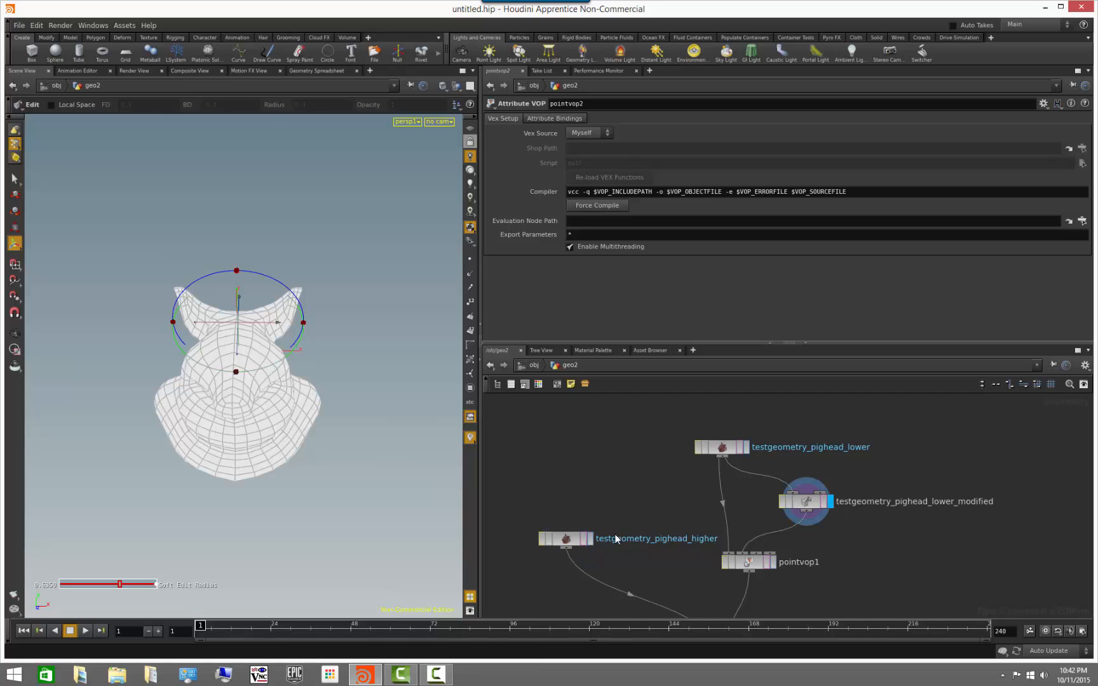
{"action": "left_click", "coordinate": [592, 539]}
{"action": "middle_click_drag", "start_coordinate": [667, 550], "coordinate": [680, 582]}
{"action": "left_click", "coordinate": [730, 430]}
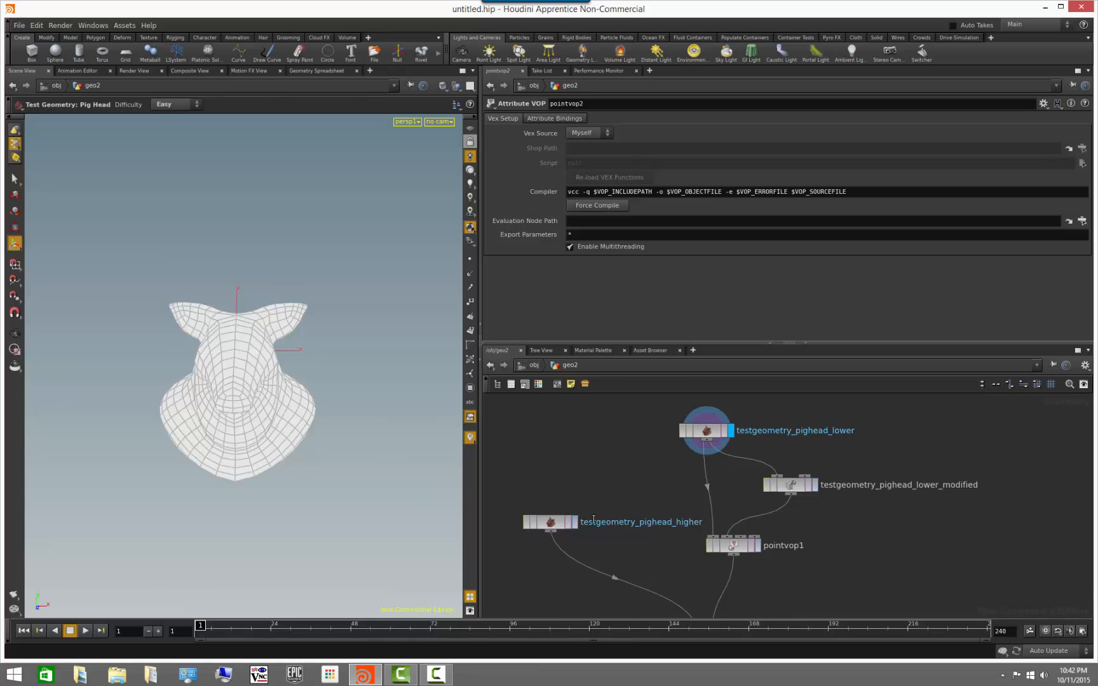
{"action": "left_click", "coordinate": [574, 525]}
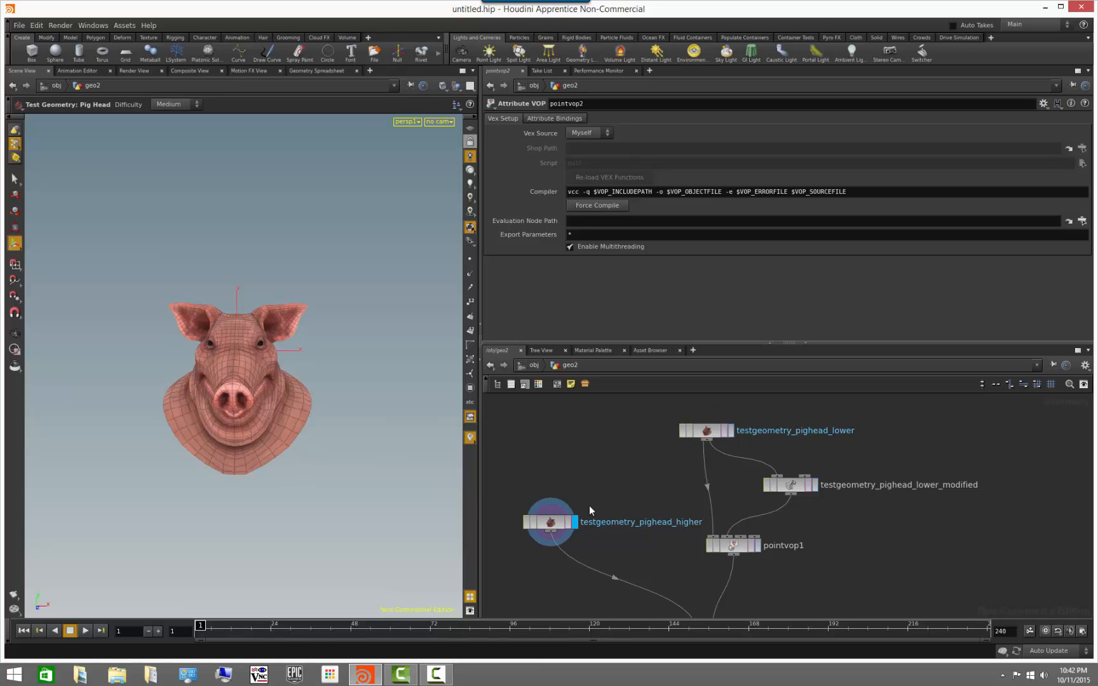
{"action": "left_click", "coordinate": [730, 430]}
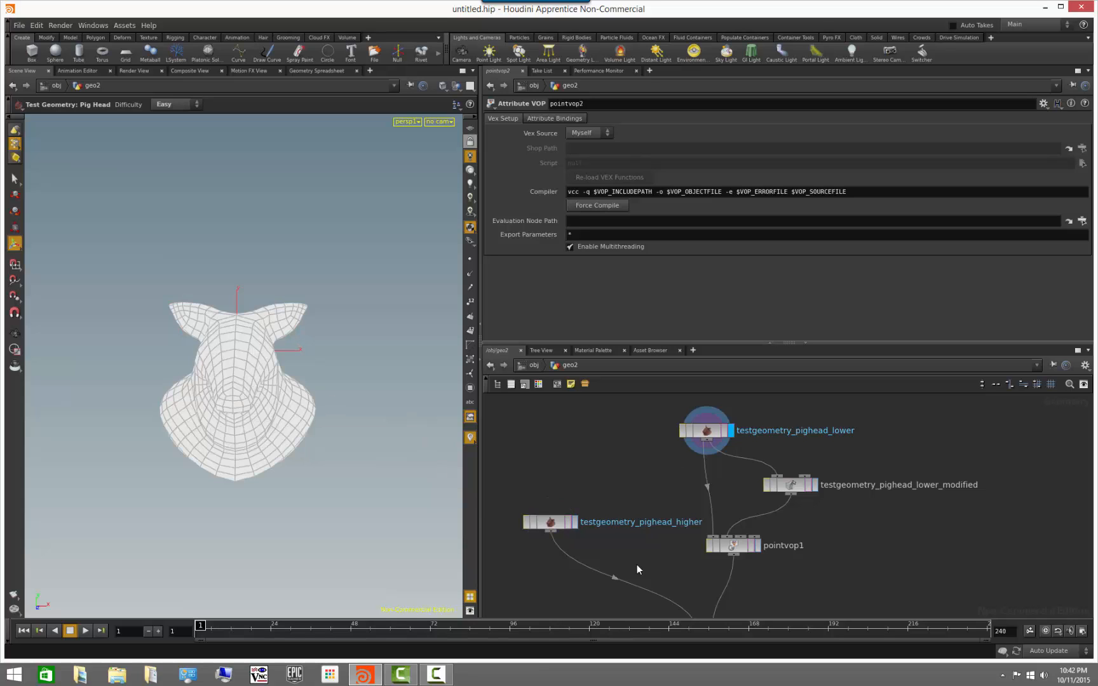
Display the pointvop2 node's result in the viewport
{"action": "middle_click_drag", "start_coordinate": [654, 574], "coordinate": [603, 476]}
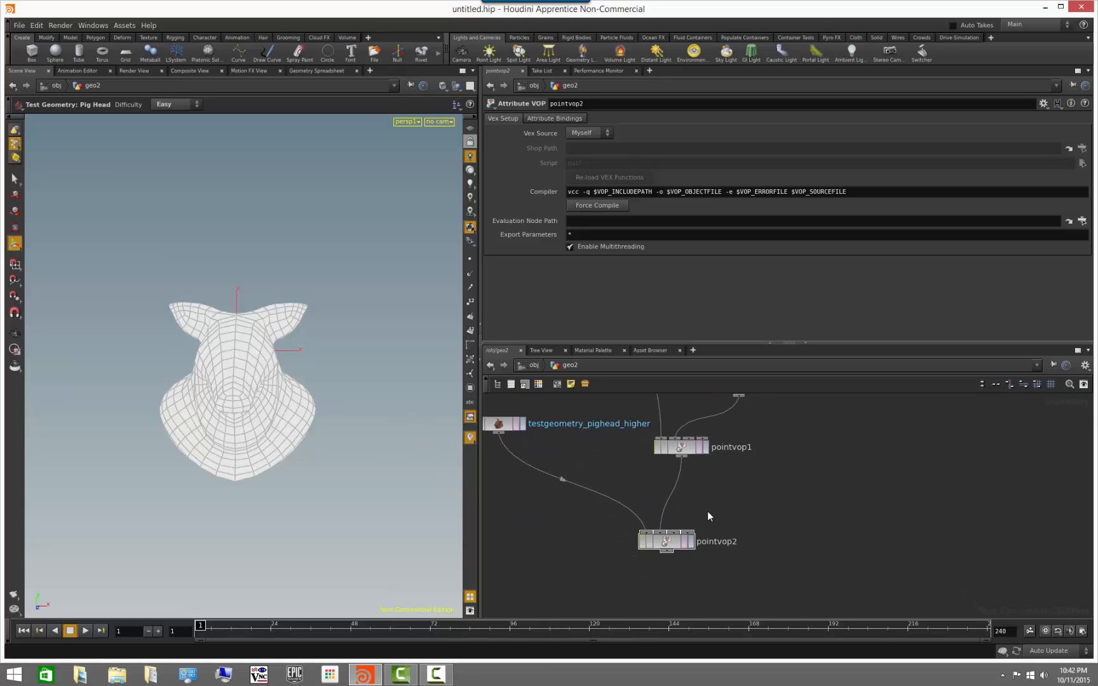
{"action": "left_click", "coordinate": [692, 542]}
{"action": "middle_click_drag", "start_coordinate": [737, 531], "coordinate": [767, 531]}
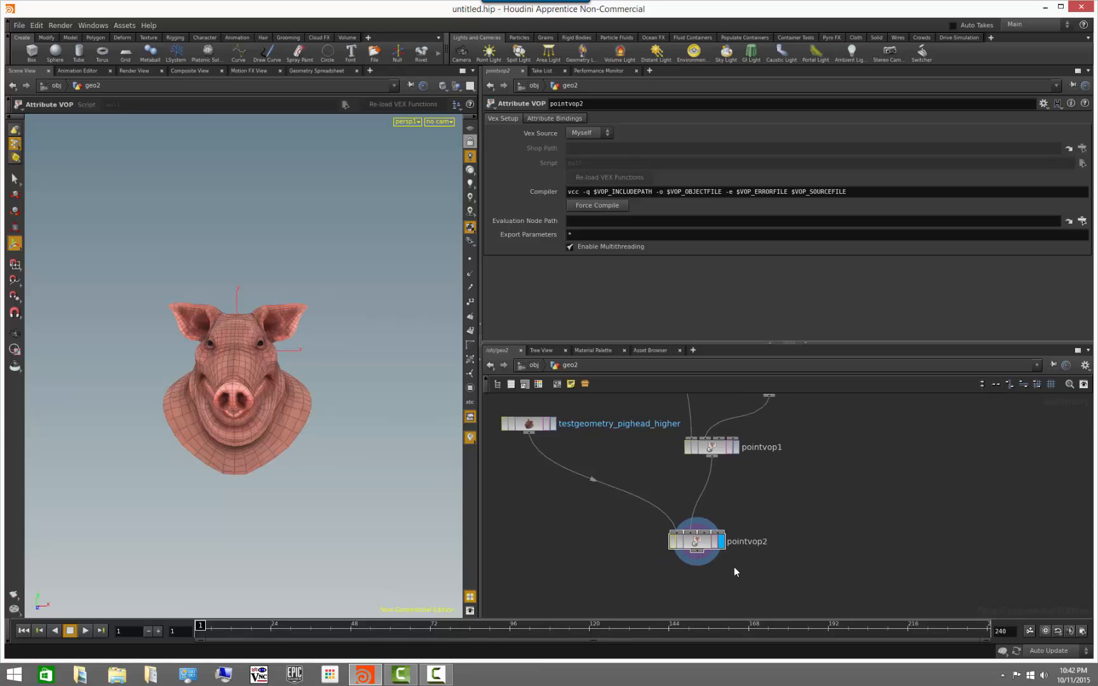
Open pointvop2's inner network and move geometryvopoutput1 farther to the right of geometryvopglobal1
{"action": "double_click", "coordinate": [692, 543]}
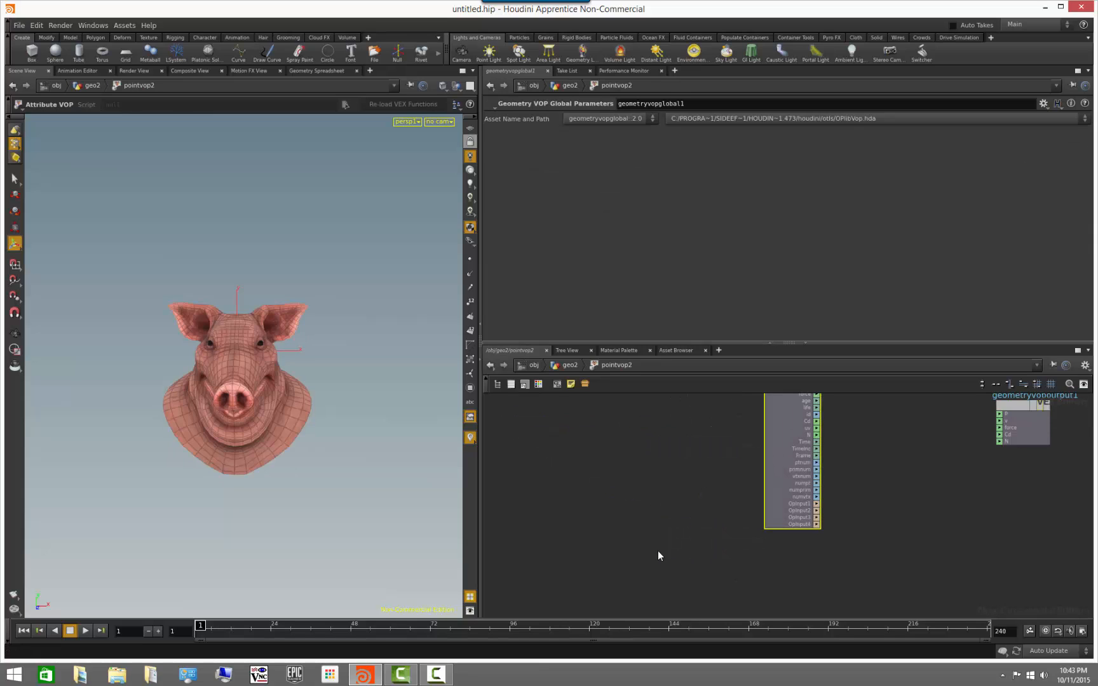
{"action": "left_click_drag", "start_coordinate": [832, 486], "coordinate": [952, 496]}
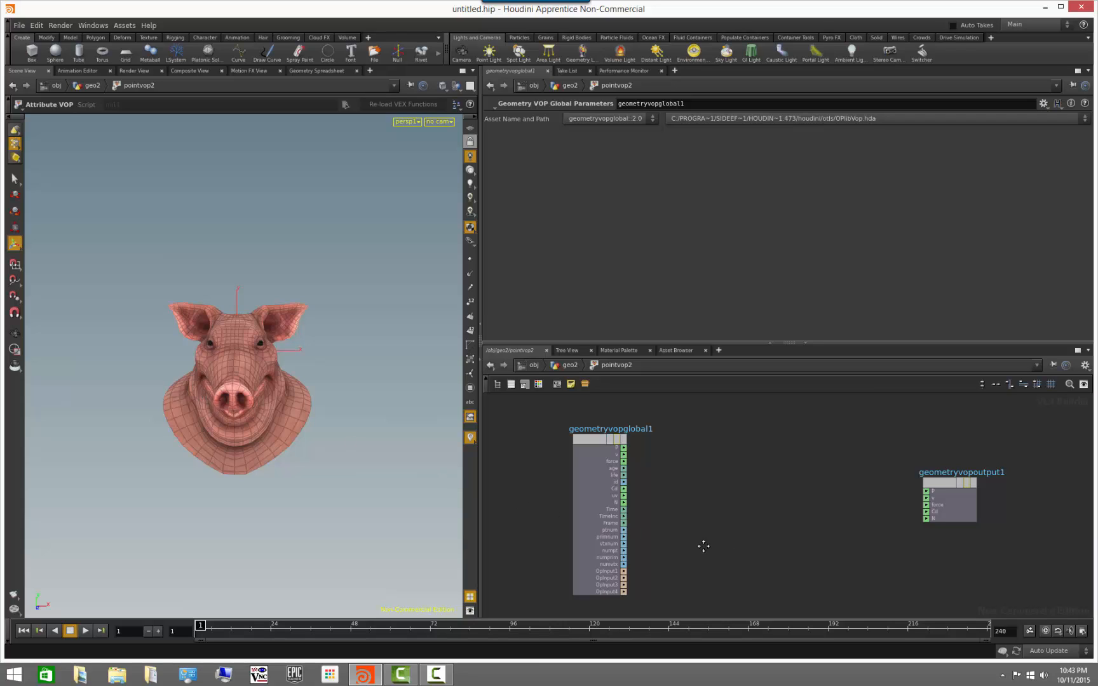
{"action": "middle_click_drag", "start_coordinate": [706, 544], "coordinate": [666, 504]}
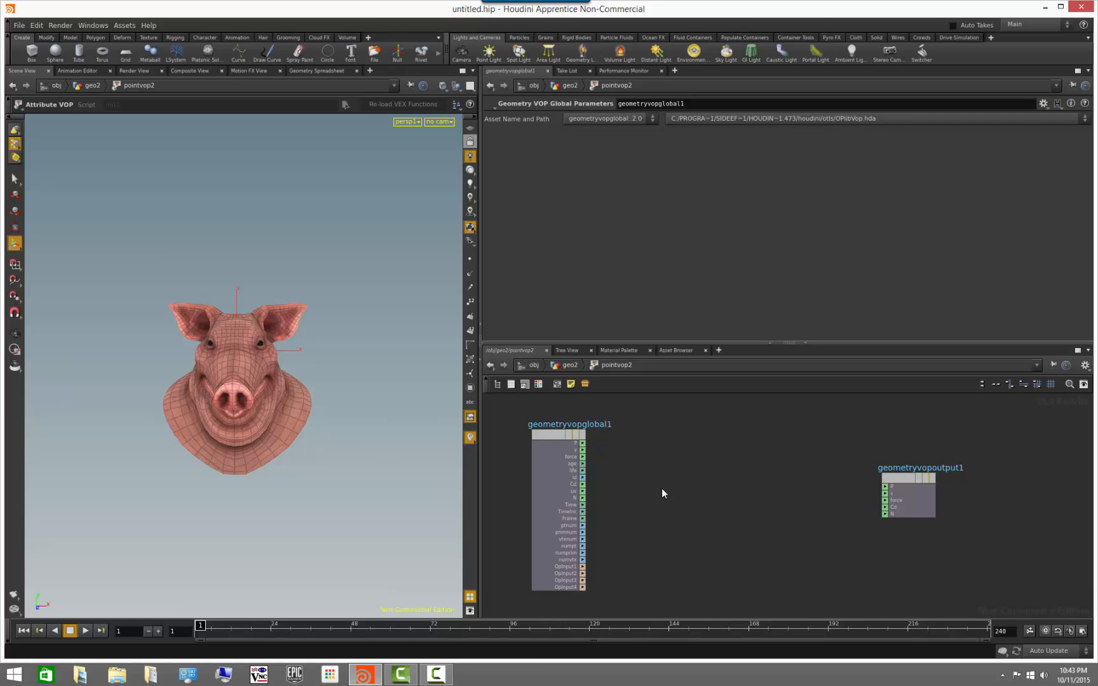
{"action": "key", "text": "Tab"}
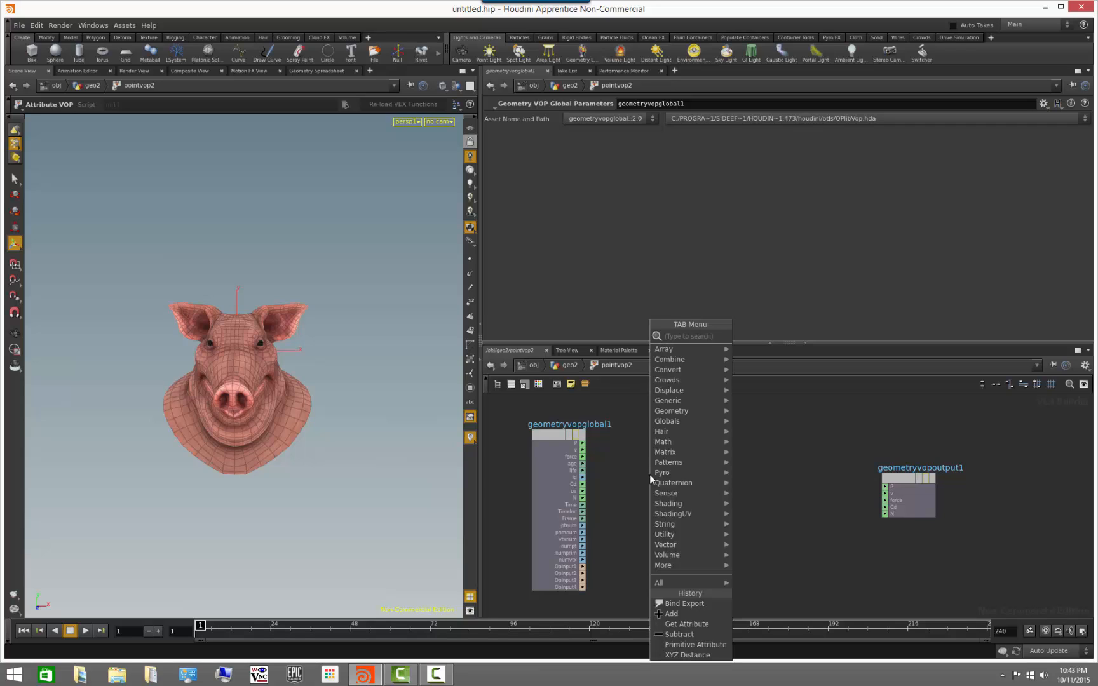
{"action": "type", "text": "xyz"}
{"action": "key", "text": "Escape"}
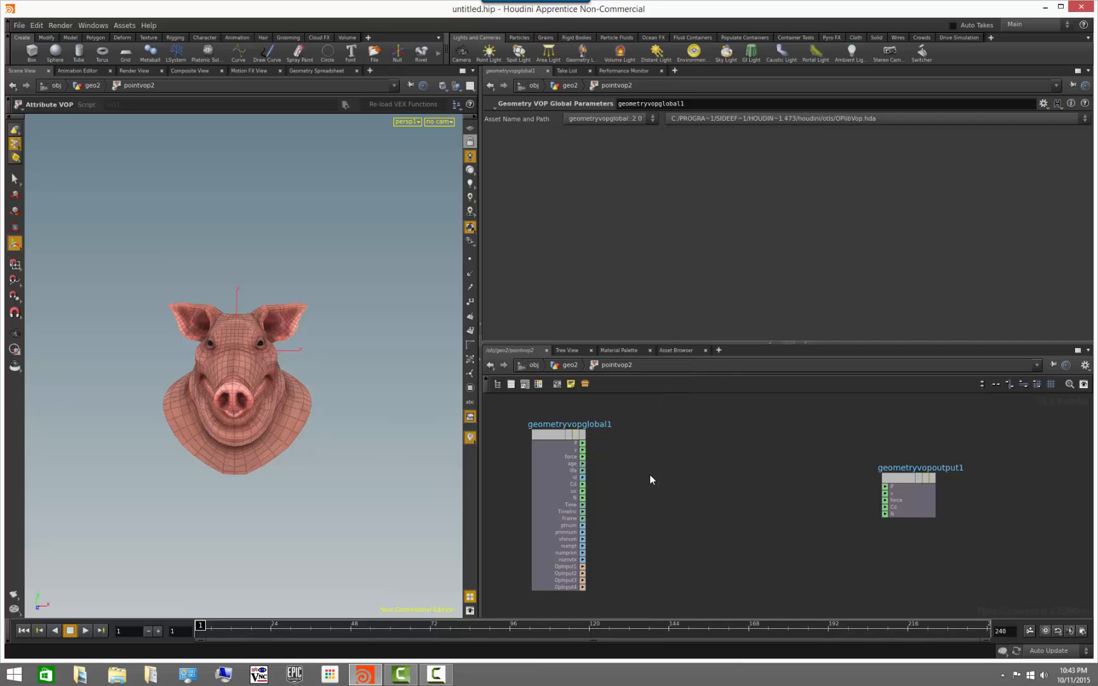
Place an XYZ Distance node between geometryvopglobal1 and geometryvopoutput1, and return to the geo2 network
{"action": "left_click", "coordinate": [647, 506]}
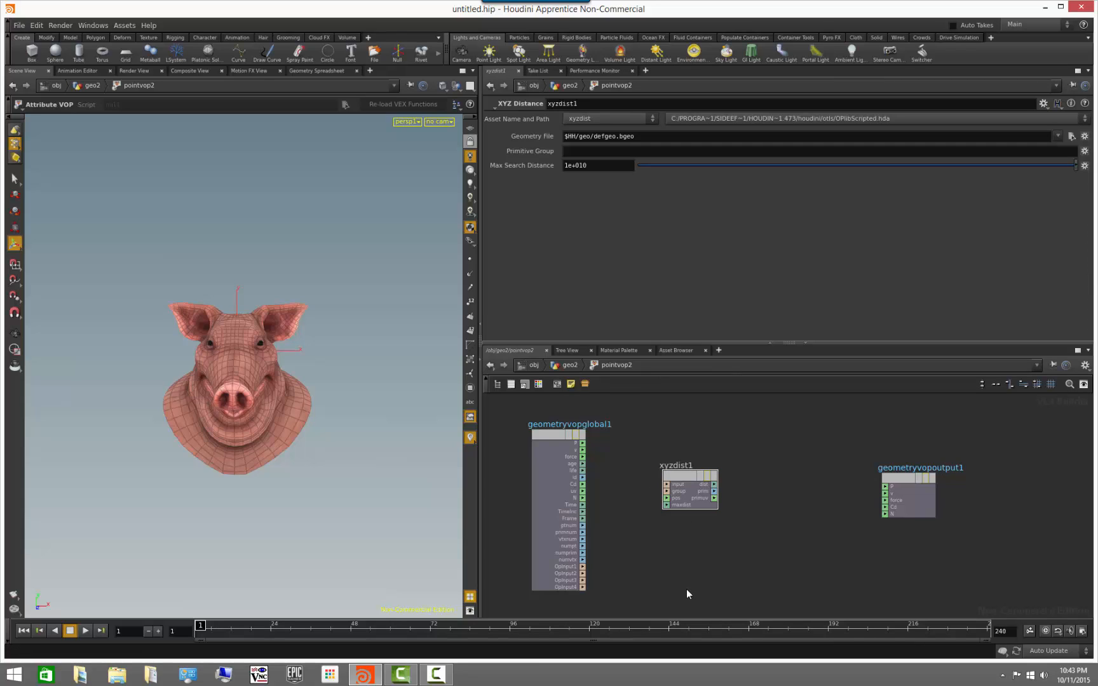
{"action": "left_click", "coordinate": [572, 365]}
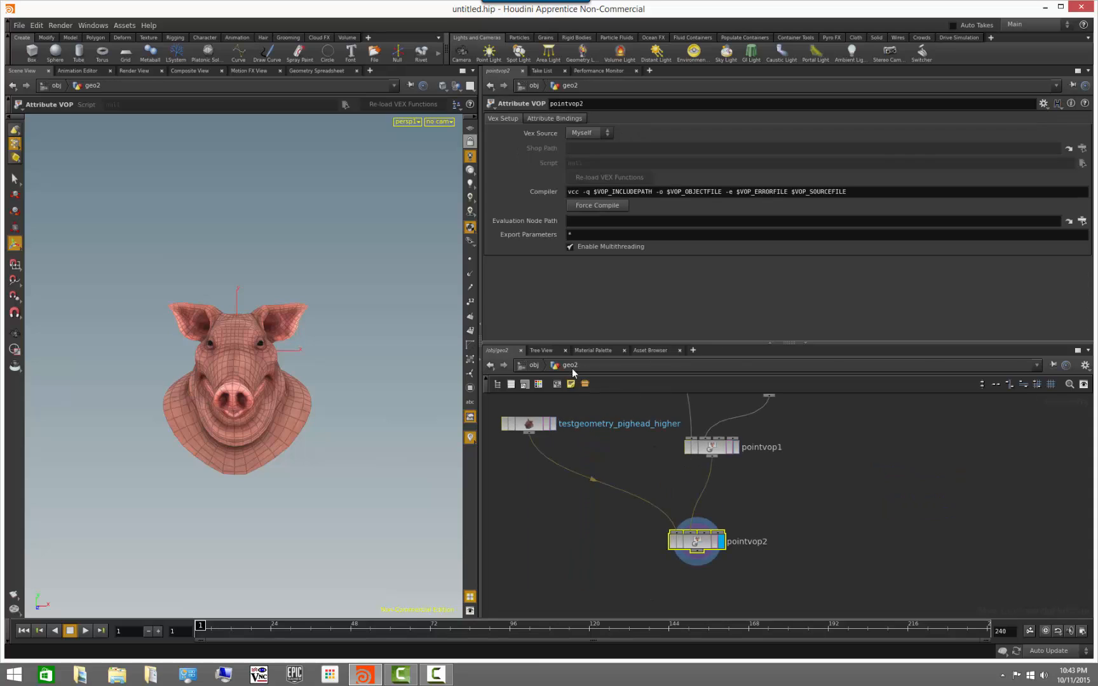
Compare testgeometry_pighead_higher with pointvop1's colored low-resolution head, viewing both from an angle
{"action": "left_click", "coordinate": [652, 489]}
{"action": "left_click", "coordinate": [554, 425]}
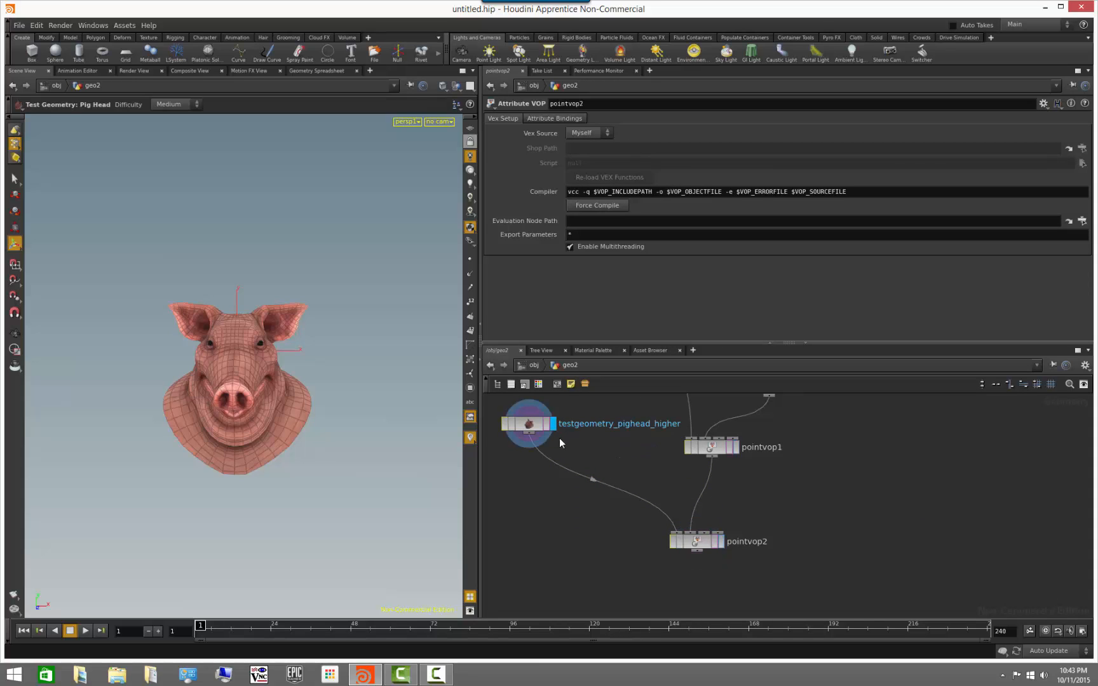
{"action": "left_click", "coordinate": [736, 446]}
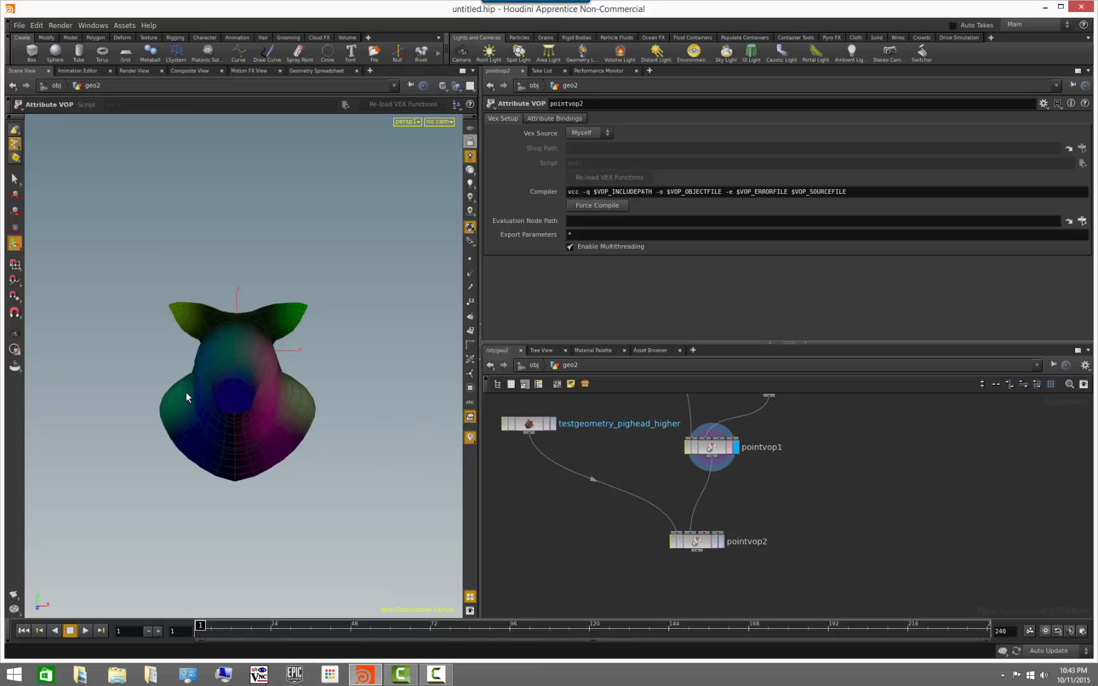
{"action": "left_click_drag", "start_coordinate": [331, 357], "coordinate": [289, 369], "text": "alt"}
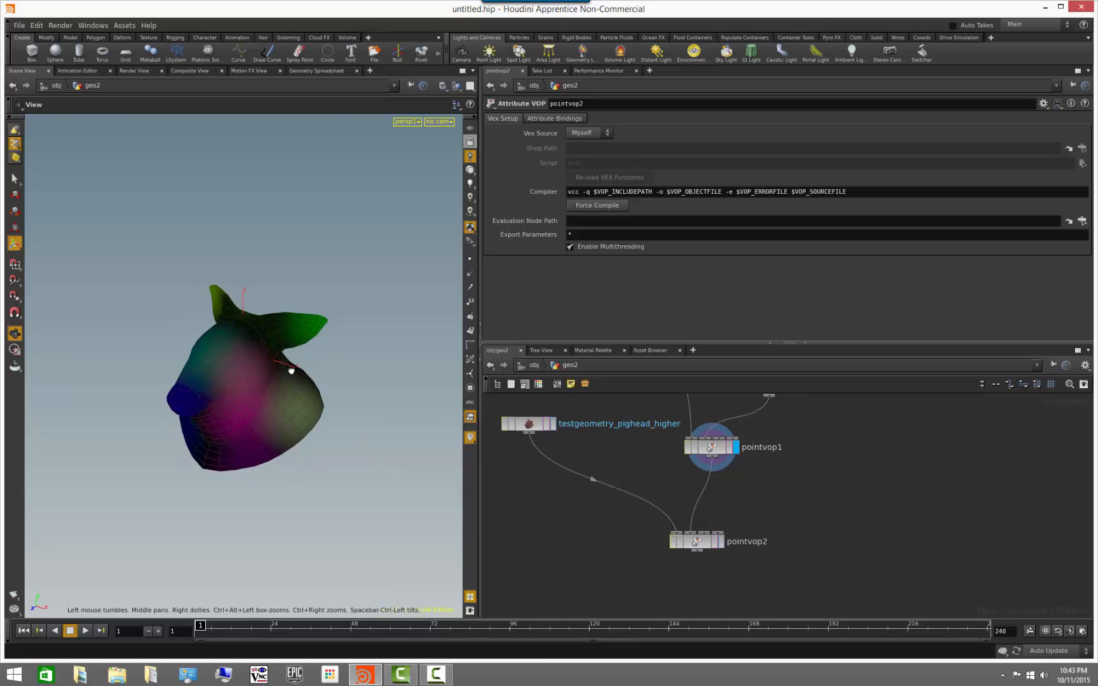
{"action": "right_click_drag", "start_coordinate": [289, 369], "coordinate": [315, 397], "text": "alt"}
{"action": "left_click", "coordinate": [554, 423]}
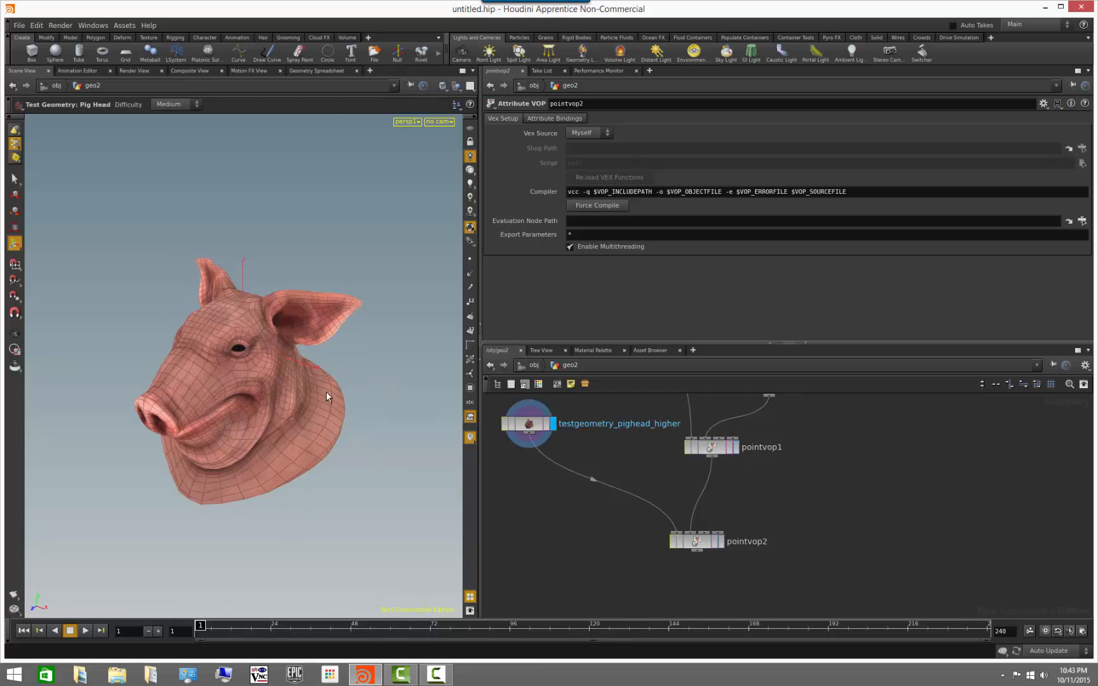
{"action": "left_click", "coordinate": [736, 447]}
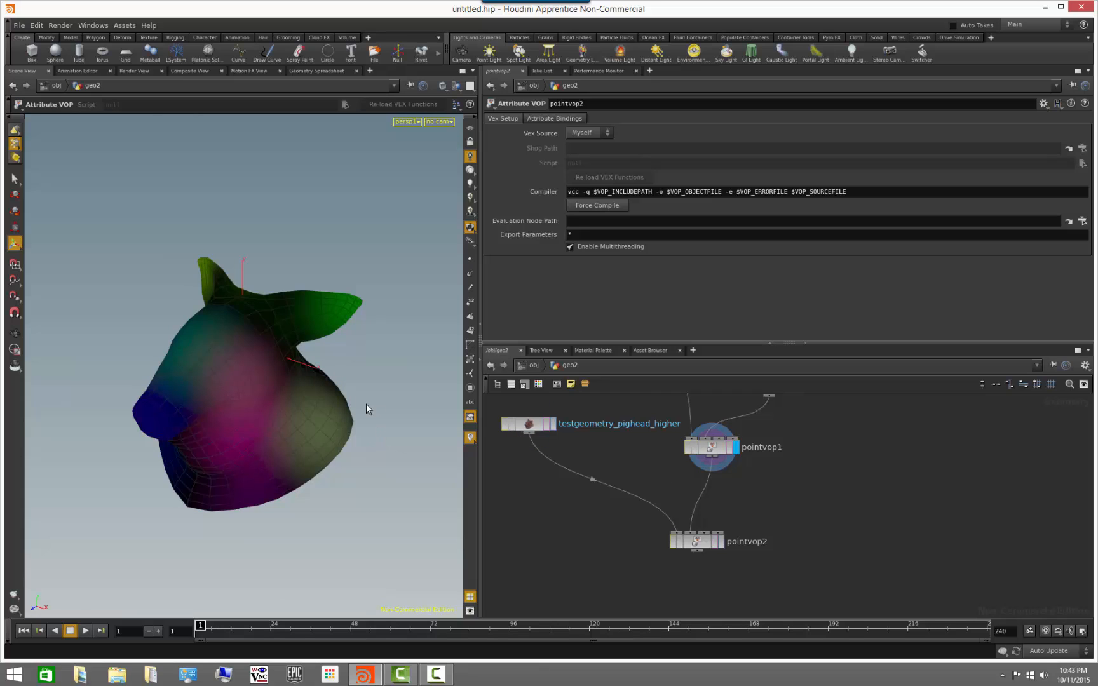
{"action": "left_click_drag", "start_coordinate": [308, 397], "coordinate": [304, 397], "text": "alt"}
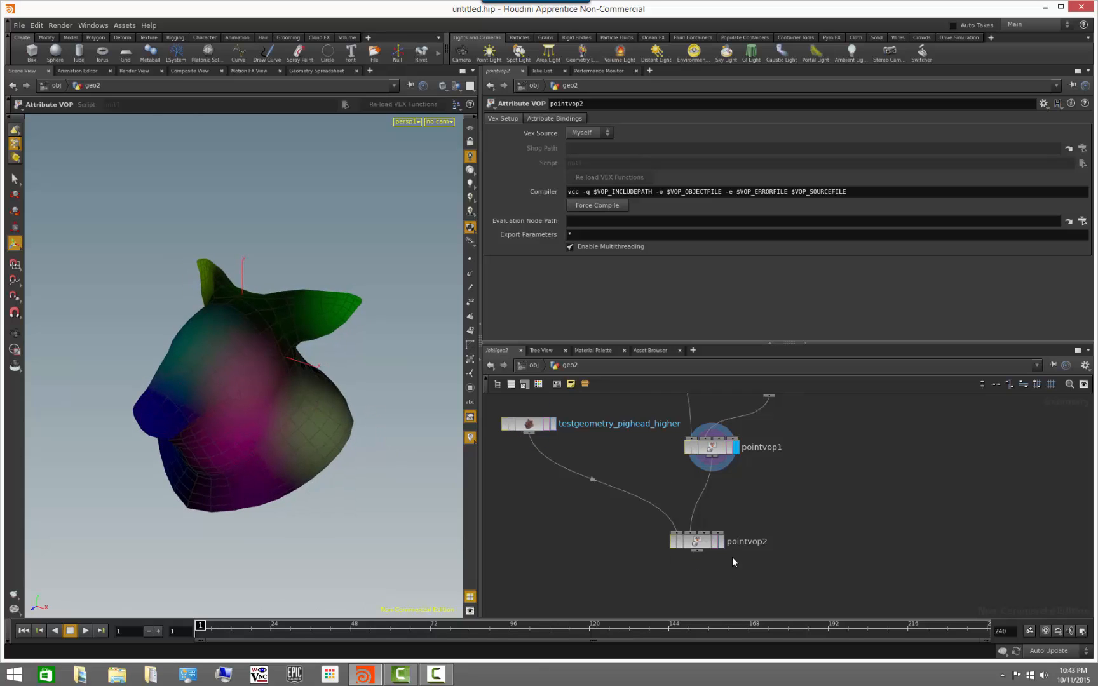
Display pointvop2 and, inside it, connect OpInput2 to xyzdist1's input and P to its pos input
{"action": "left_click", "coordinate": [721, 541]}
{"action": "double_click", "coordinate": [699, 541]}
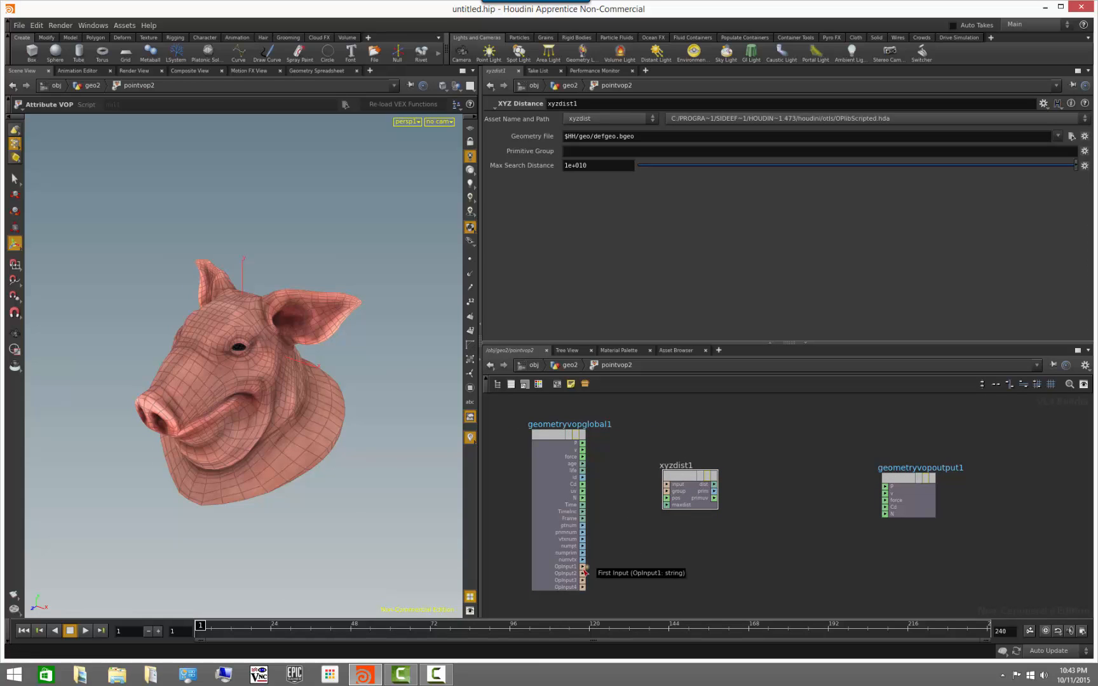
{"action": "left_click", "coordinate": [678, 474]}
{"action": "left_click_drag", "start_coordinate": [582, 573], "coordinate": [667, 485]}
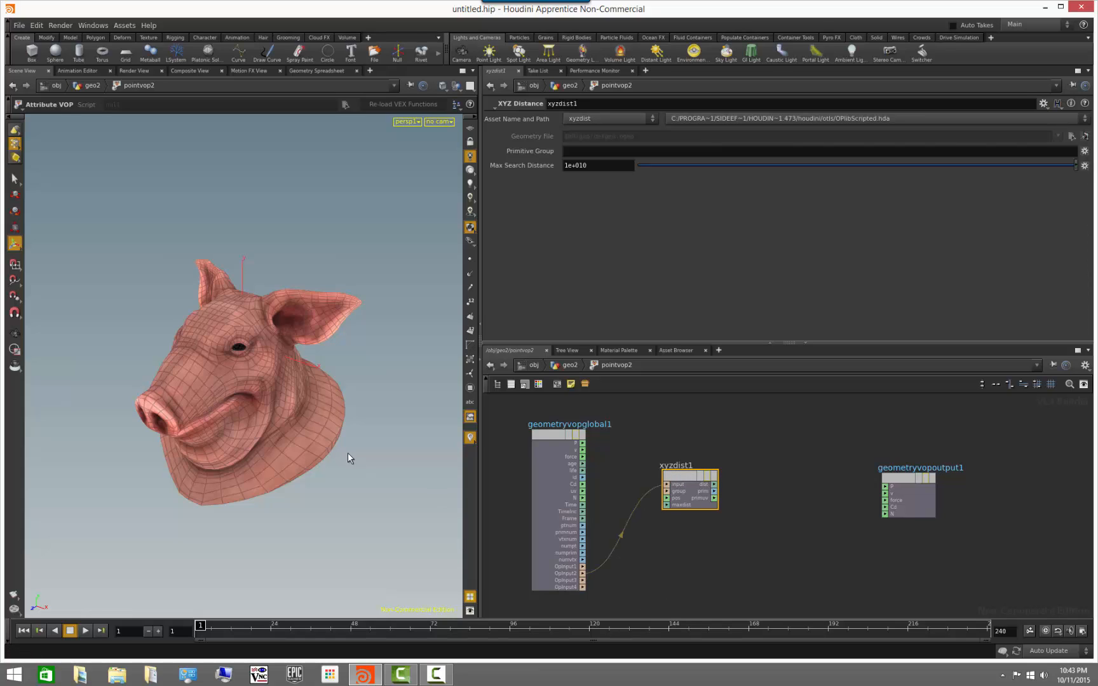
{"action": "left_click", "coordinate": [653, 559]}
{"action": "left_click_drag", "start_coordinate": [666, 503], "coordinate": [666, 498]}
Examine pointvop1's colored head up close and from the front, and compare it with pointvop2's result
{"action": "left_click", "coordinate": [570, 365]}
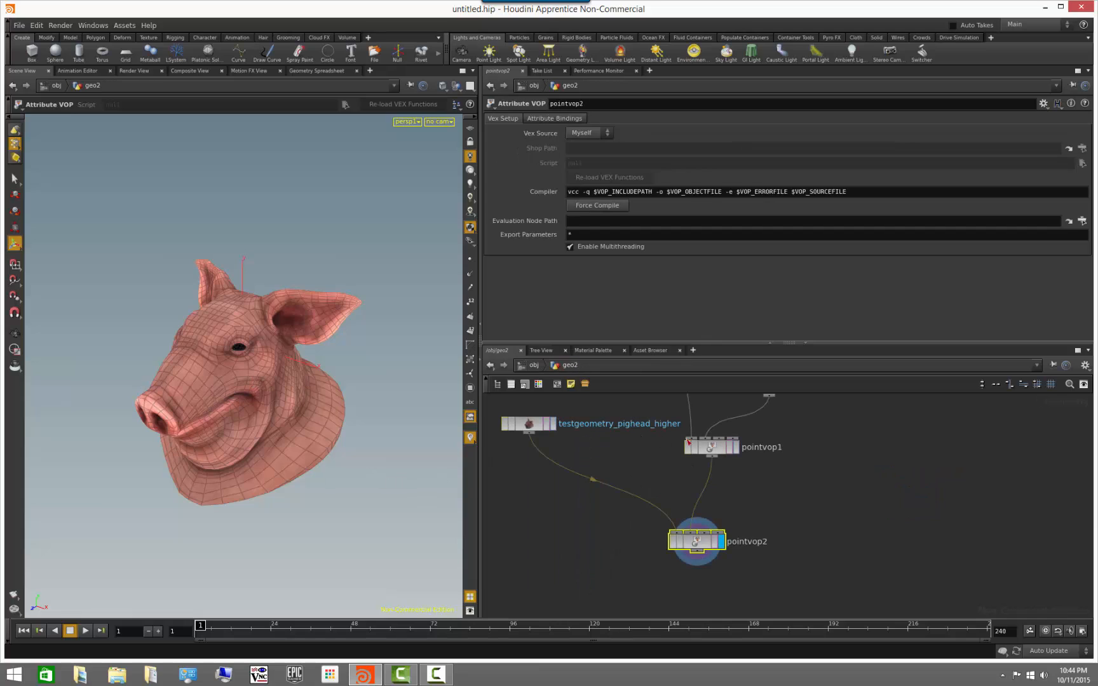
{"action": "left_click", "coordinate": [735, 449]}
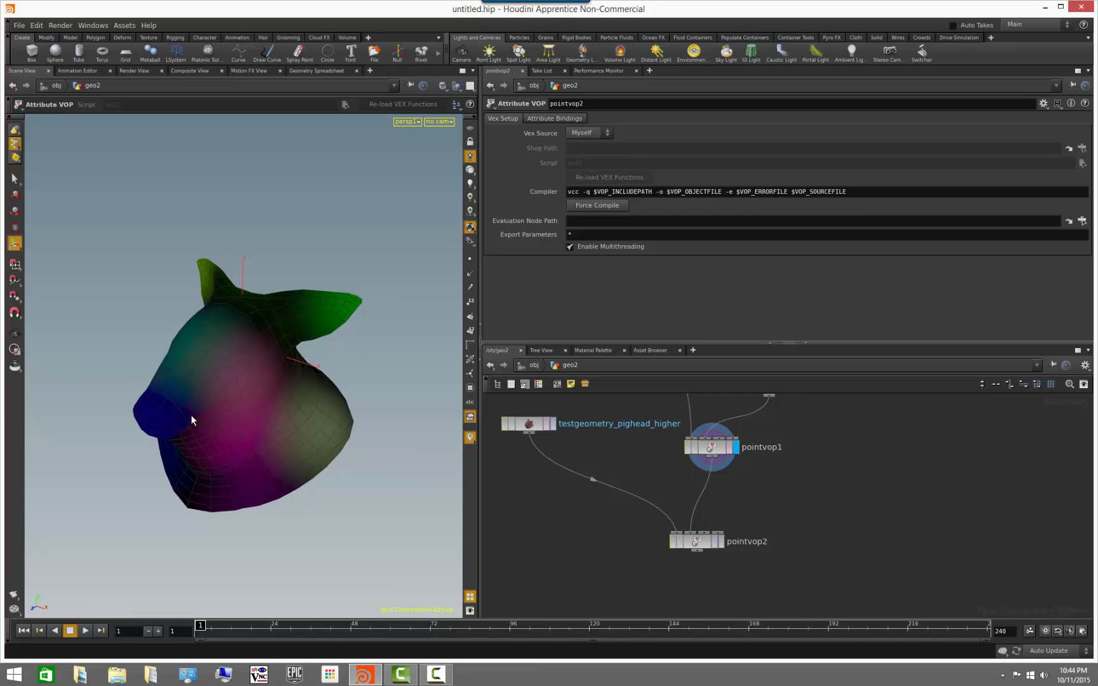
{"action": "right_click_drag", "start_coordinate": [180, 400], "coordinate": [354, 467], "text": "alt"}
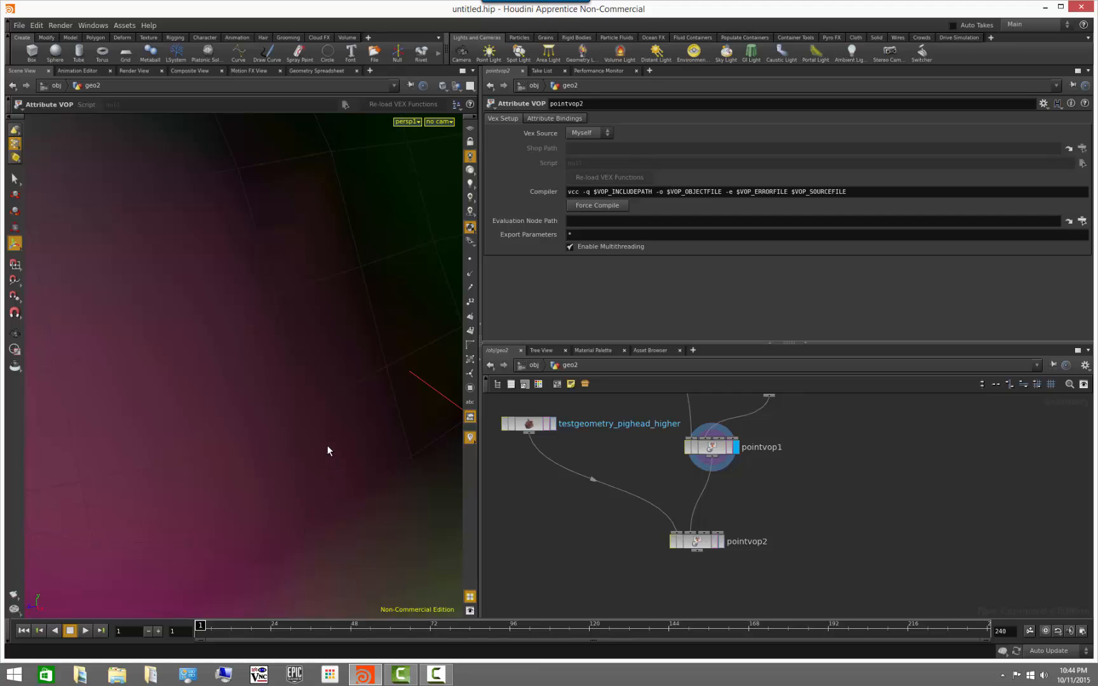
{"action": "right_click_drag", "start_coordinate": [374, 458], "coordinate": [130, 458], "text": "alt"}
{"action": "left_click_drag", "start_coordinate": [130, 458], "coordinate": [263, 450], "text": "alt"}
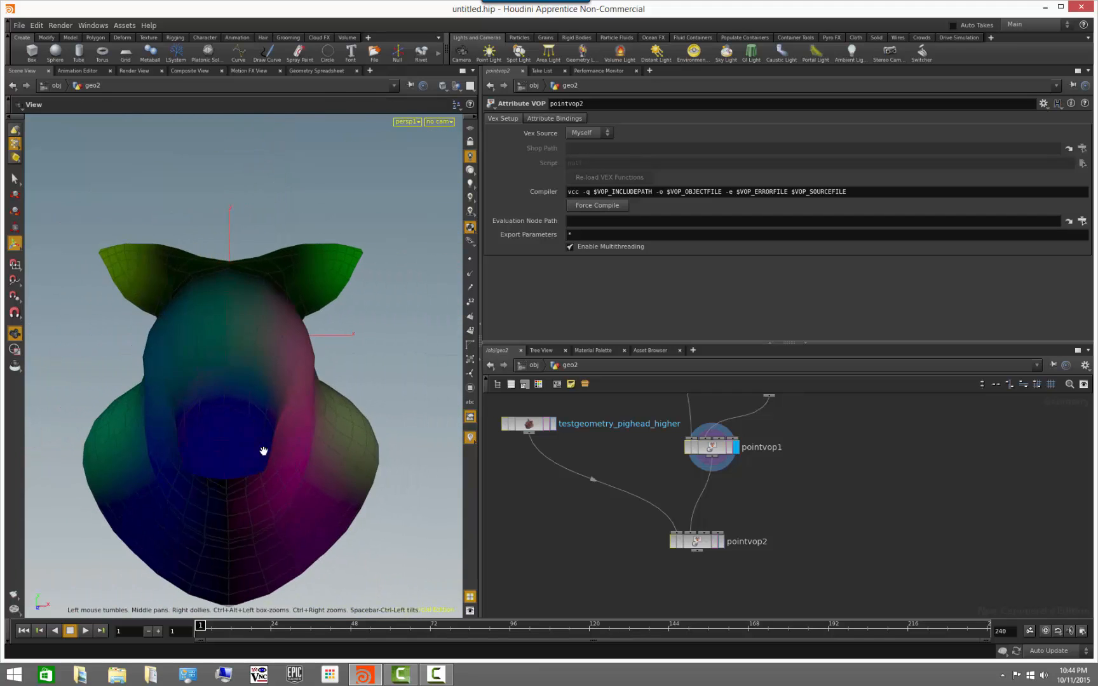
{"action": "right_click_drag", "start_coordinate": [263, 450], "coordinate": [236, 452], "text": "alt"}
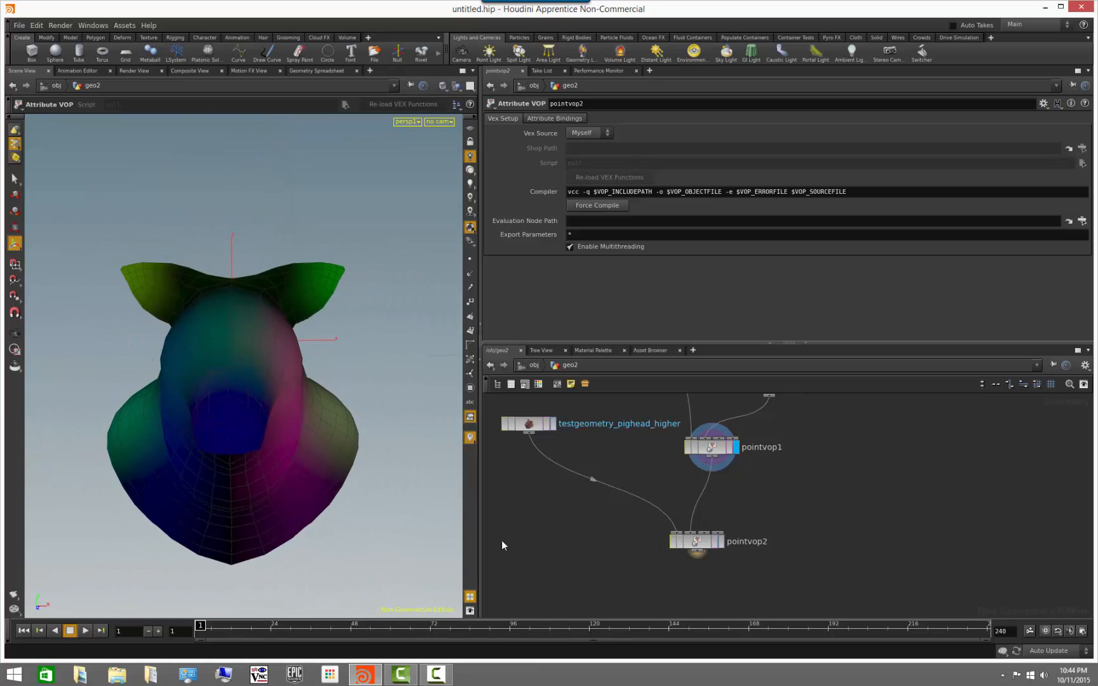
{"action": "left_click", "coordinate": [722, 542]}
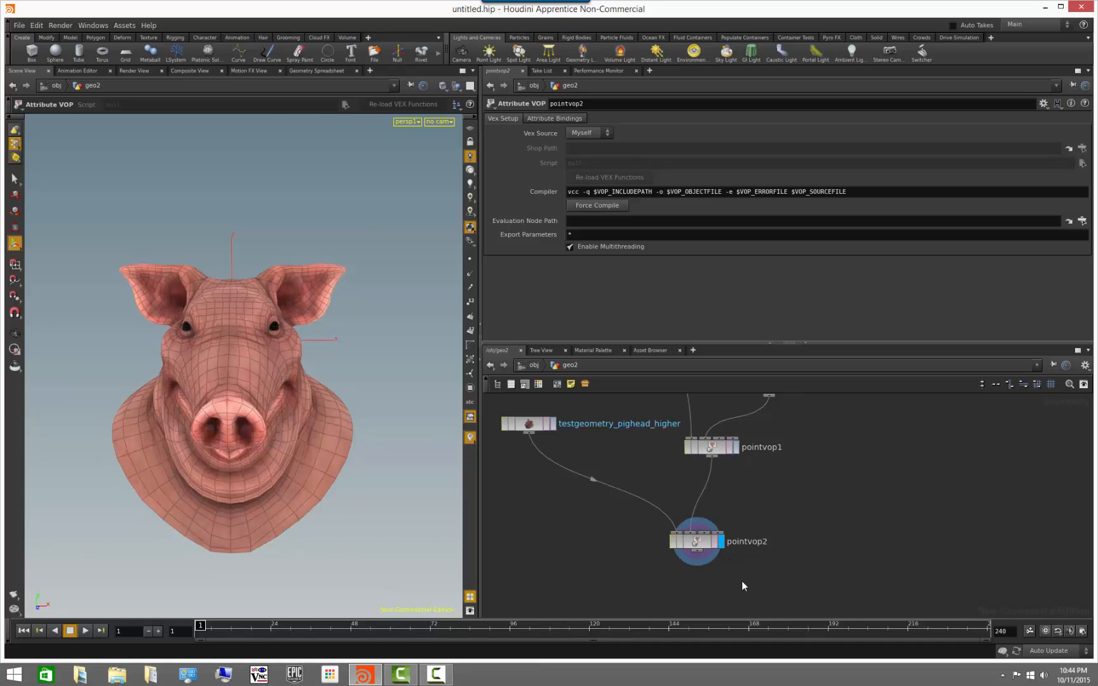
Open pointvop2's inner network, shift xyzdist1 down slightly and add a Primitive Attribute node beside it
{"action": "double_click", "coordinate": [694, 545]}
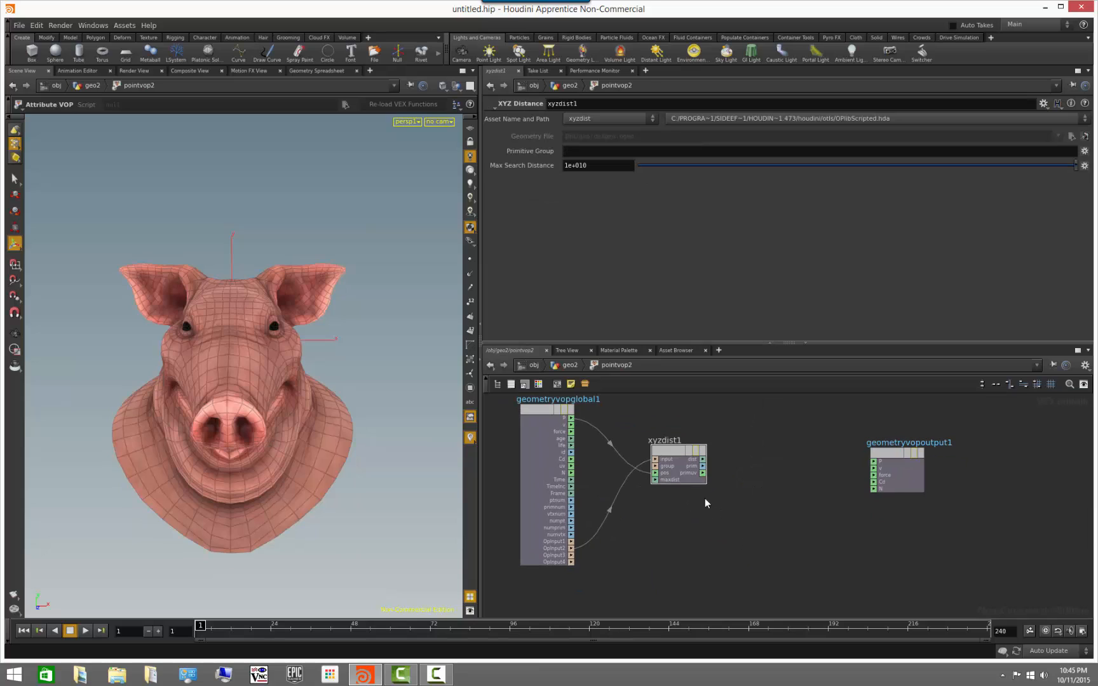
{"action": "left_click_drag", "start_coordinate": [671, 451], "coordinate": [675, 472]}
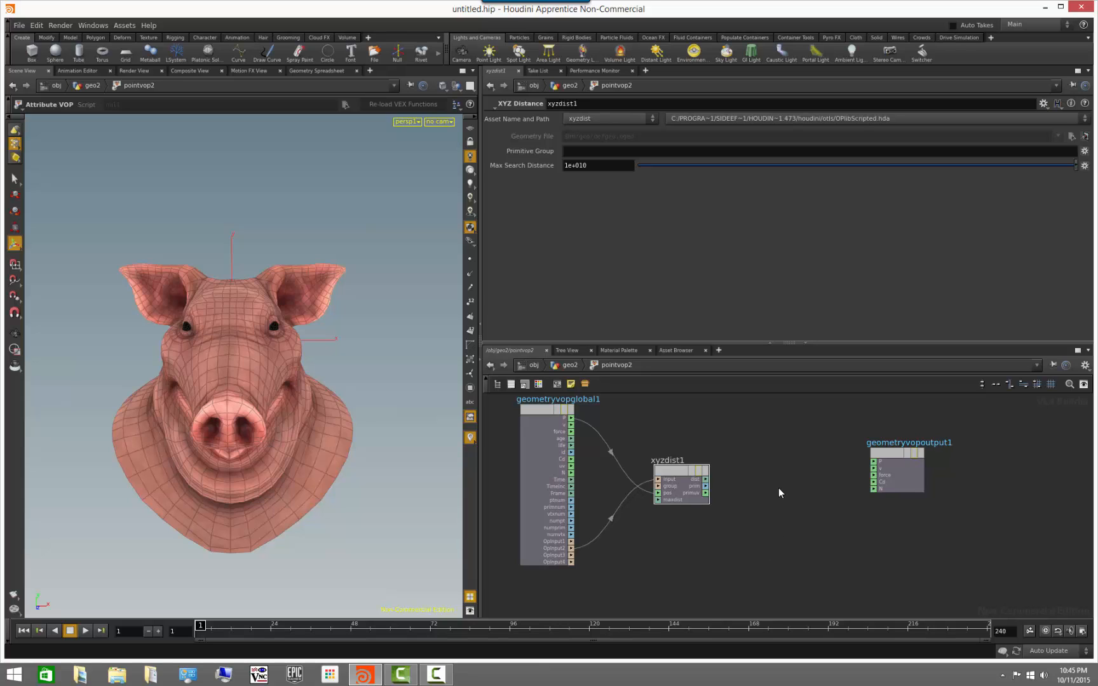
{"action": "key", "text": "Tab"}
{"action": "type", "text": "pr"}
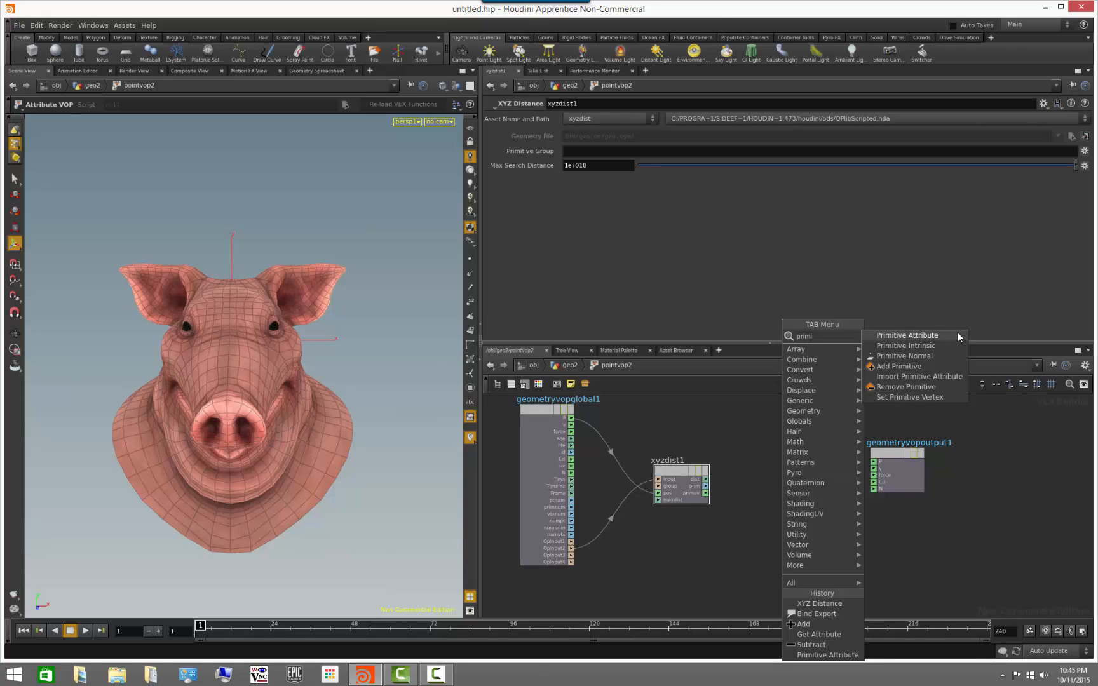
{"action": "left_click", "coordinate": [961, 335]}
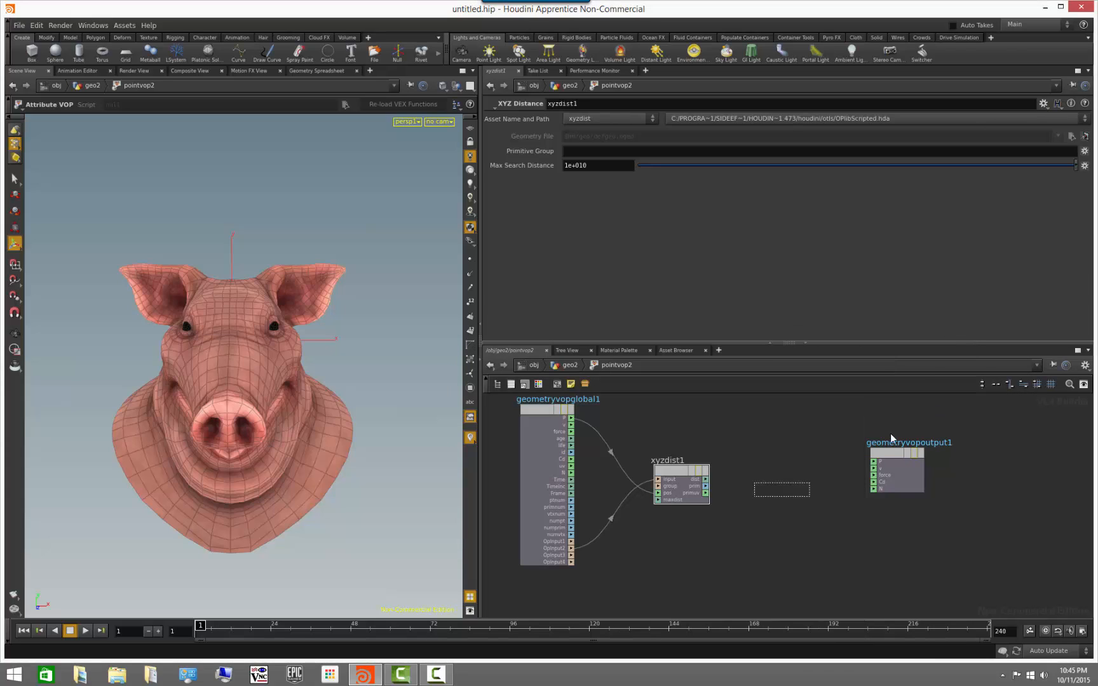
{"action": "left_click", "coordinate": [786, 508]}
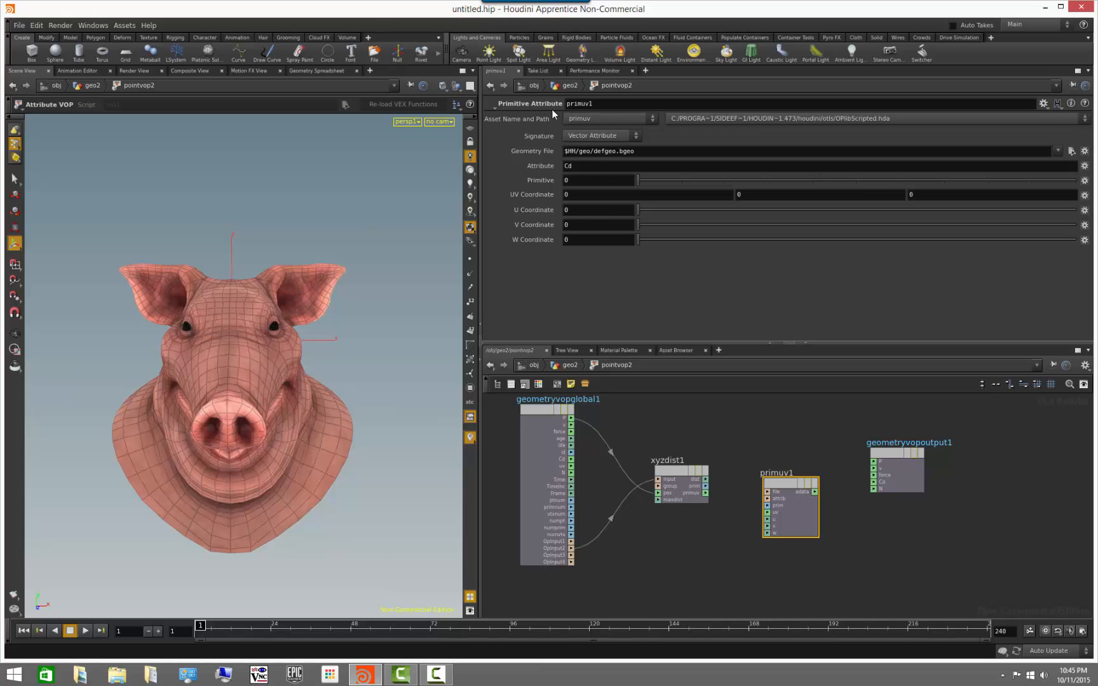
Connect OpInput2 to primuv1's file input, set its Attribute to diff and move the node slightly lower
{"action": "left_click", "coordinate": [753, 426]}
{"action": "scroll", "coordinate": [681, 558], "scroll_direction": "up", "scroll_amount": 2}
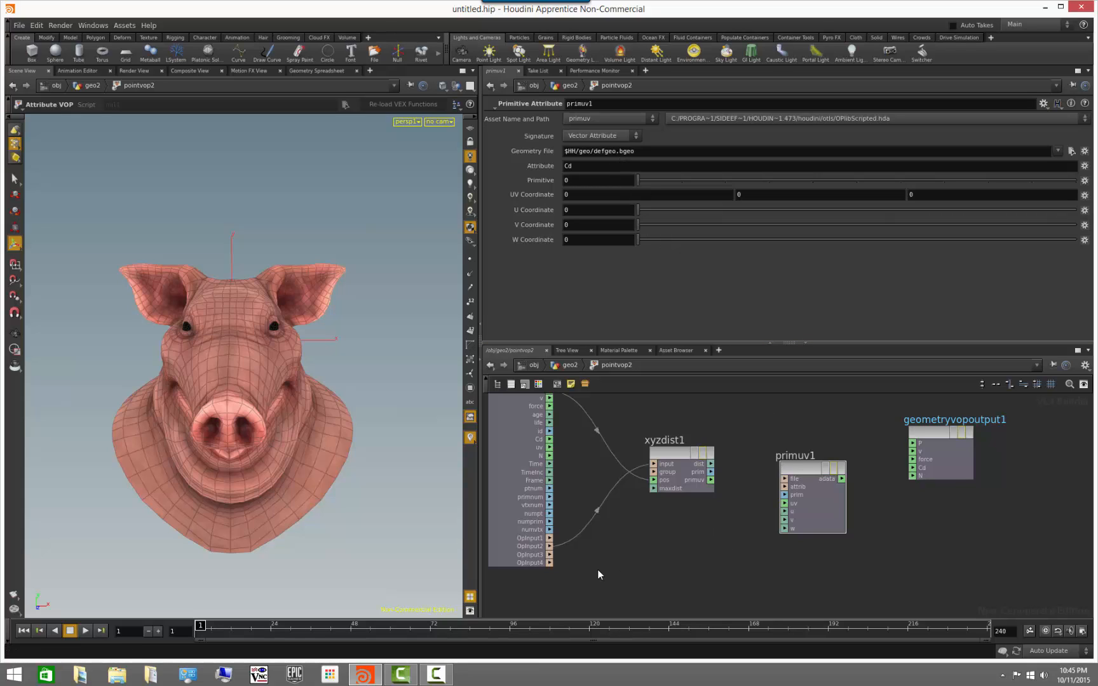
{"action": "left_click_drag", "start_coordinate": [551, 547], "coordinate": [784, 480]}
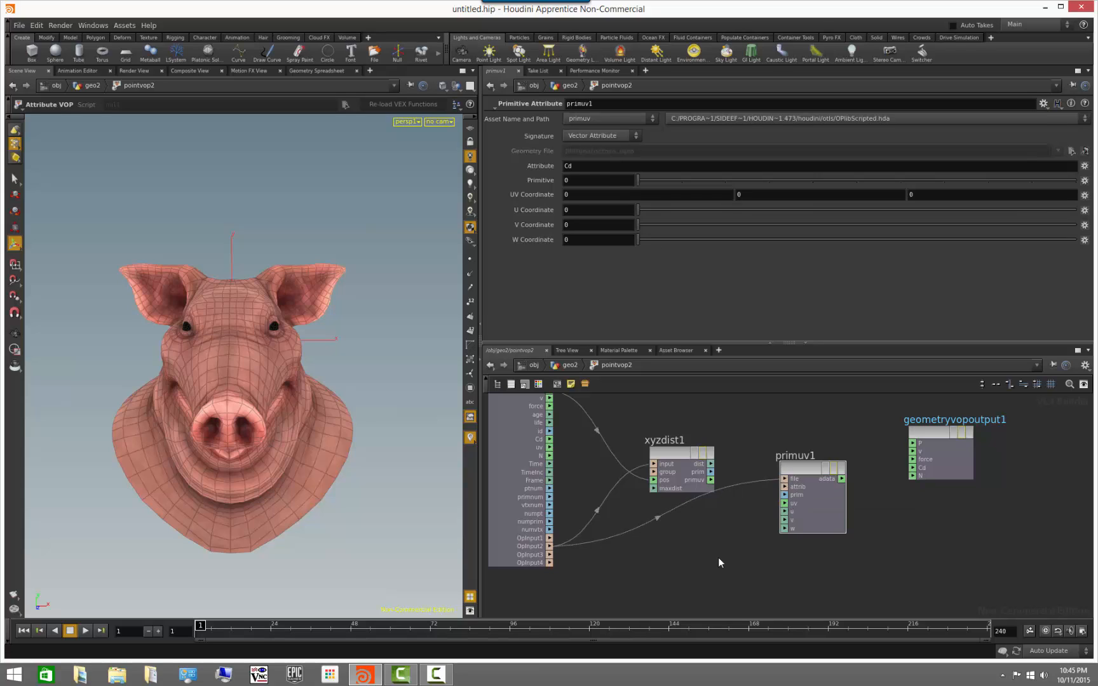
{"action": "left_click_drag", "start_coordinate": [574, 166], "coordinate": [554, 172]}
{"action": "type", "text": "diff"}
{"action": "left_click_drag", "start_coordinate": [802, 462], "coordinate": [812, 484]}
Connect xyzdist1's prim and primuv outputs to primuv1's prim and uv inputs
{"action": "left_click", "coordinate": [681, 453]}
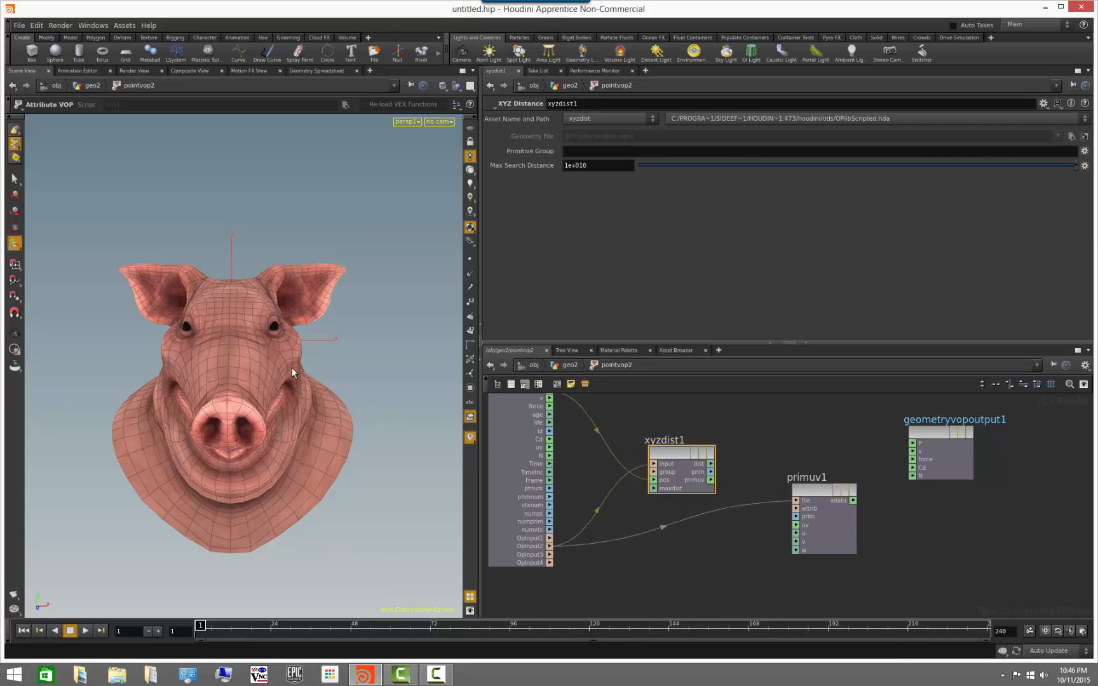
{"action": "left_click", "coordinate": [685, 427]}
{"action": "middle_click_drag", "start_coordinate": [762, 458], "coordinate": [748, 458]}
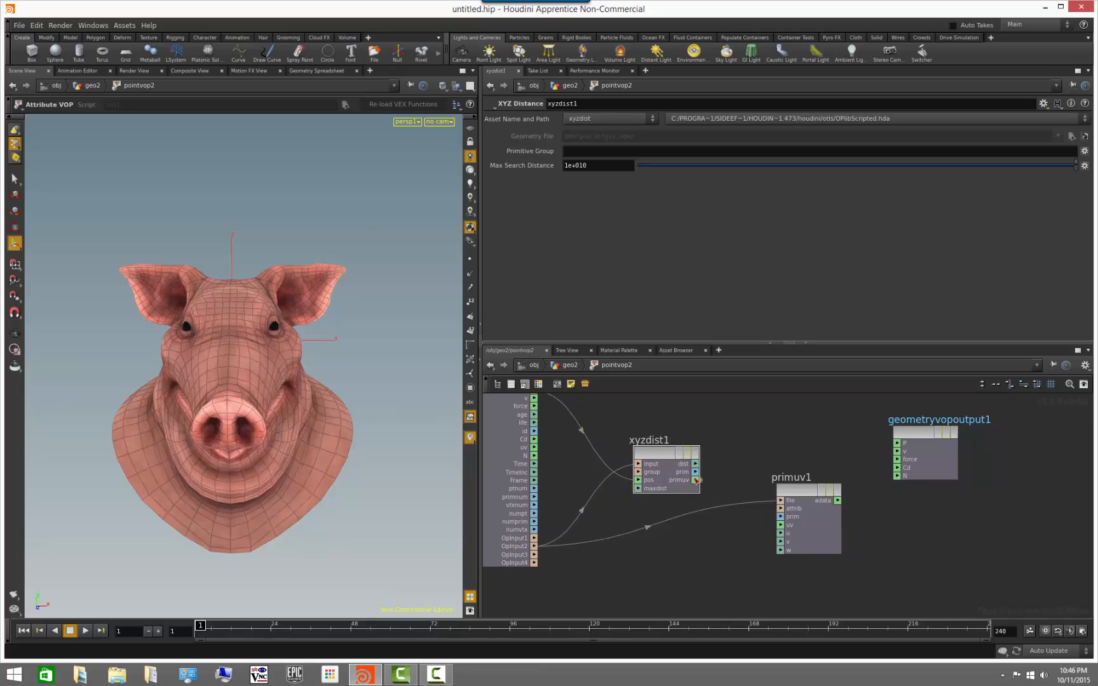
{"action": "left_click_drag", "start_coordinate": [695, 472], "coordinate": [783, 519]}
{"action": "left_click_drag", "start_coordinate": [350, 396], "coordinate": [242, 399], "text": "alt"}
{"action": "right_click_drag", "start_coordinate": [243, 399], "coordinate": [201, 373], "text": "alt"}
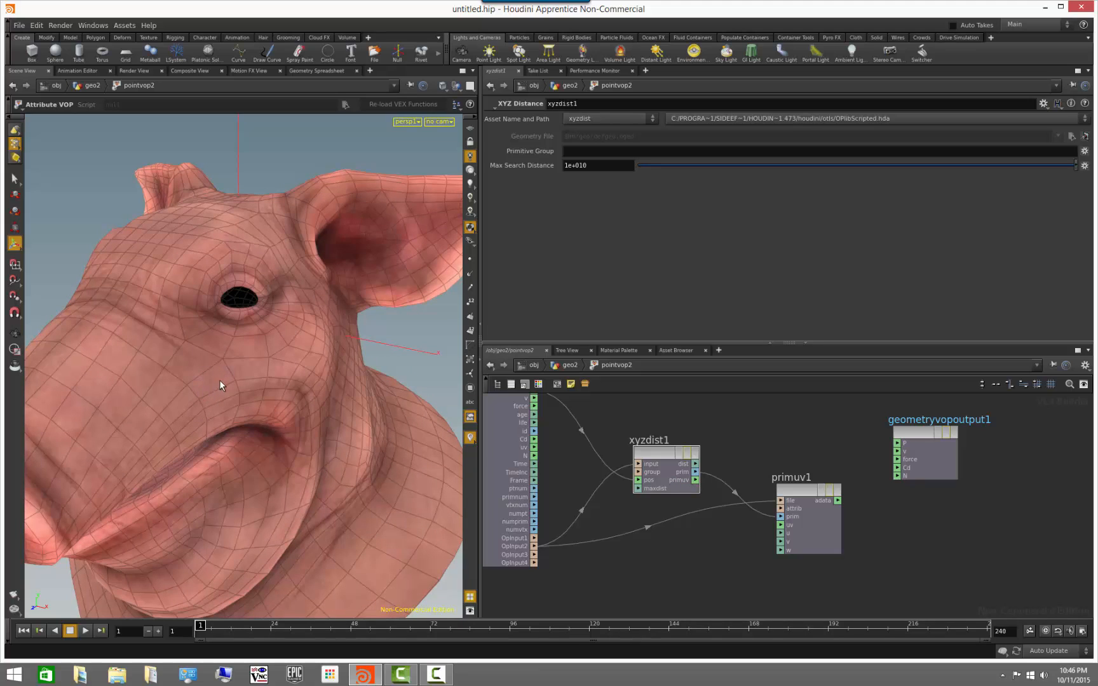
{"action": "right_click_drag", "start_coordinate": [233, 405], "coordinate": [153, 409], "text": "alt"}
{"action": "left_click_drag", "start_coordinate": [163, 411], "coordinate": [216, 417], "text": "alt"}
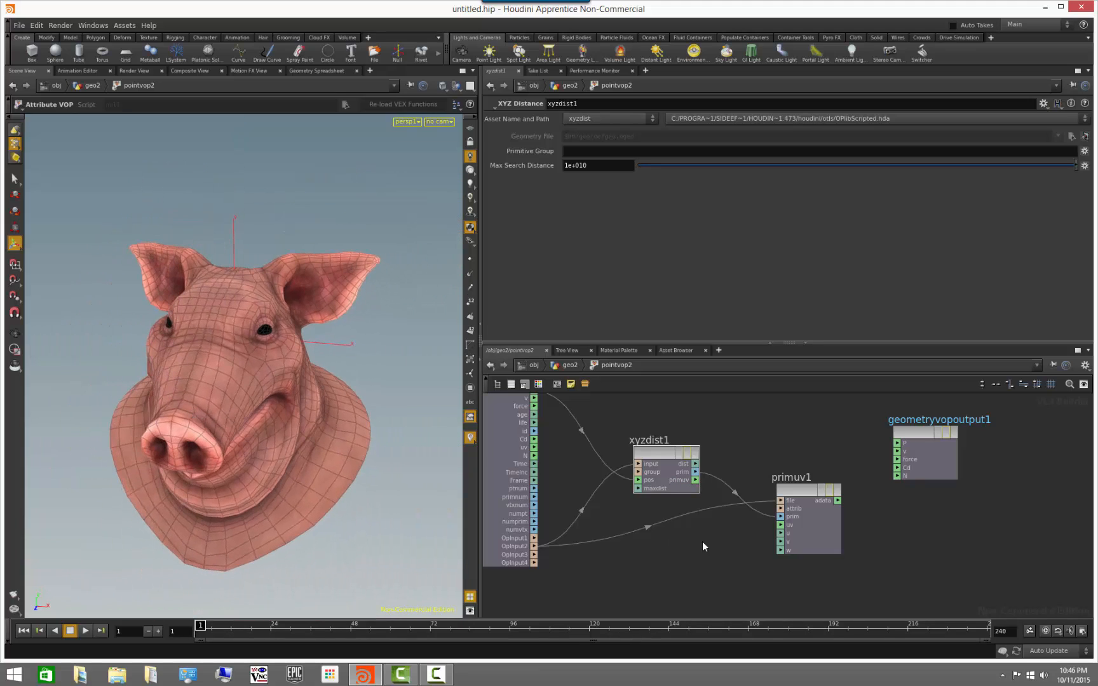
{"action": "left_click_drag", "start_coordinate": [694, 481], "coordinate": [786, 527]}
Connect primuv1's adata output to Cd on geometryvopoutput1 and inspect the colored head from several angles
{"action": "left_click_drag", "start_coordinate": [838, 501], "coordinate": [897, 469]}
{"action": "key", "text": "Escape"}
{"action": "left_click_drag", "start_coordinate": [262, 498], "coordinate": [332, 474]}
{"action": "right_click_drag", "start_coordinate": [333, 474], "coordinate": [210, 478]}
{"action": "left_click_drag", "start_coordinate": [209, 478], "coordinate": [140, 473]}
Compare the diff colors on pointvop1 and pointvop2 by displaying each node in the geo2 network
{"action": "left_click", "coordinate": [570, 366]}
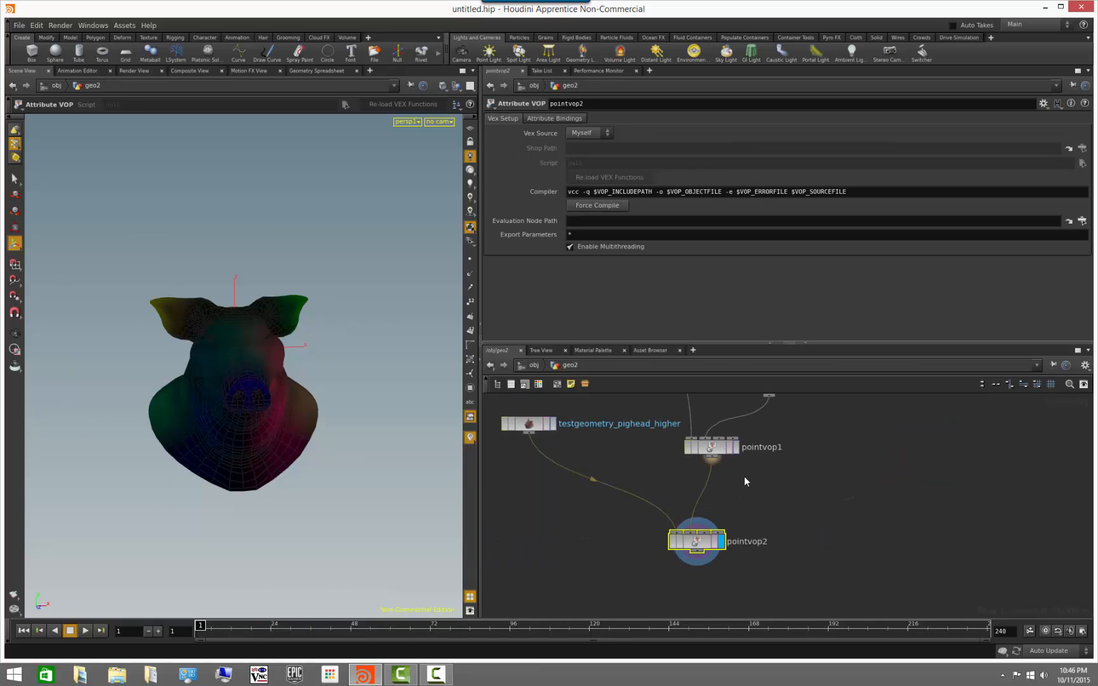
{"action": "left_click", "coordinate": [737, 448]}
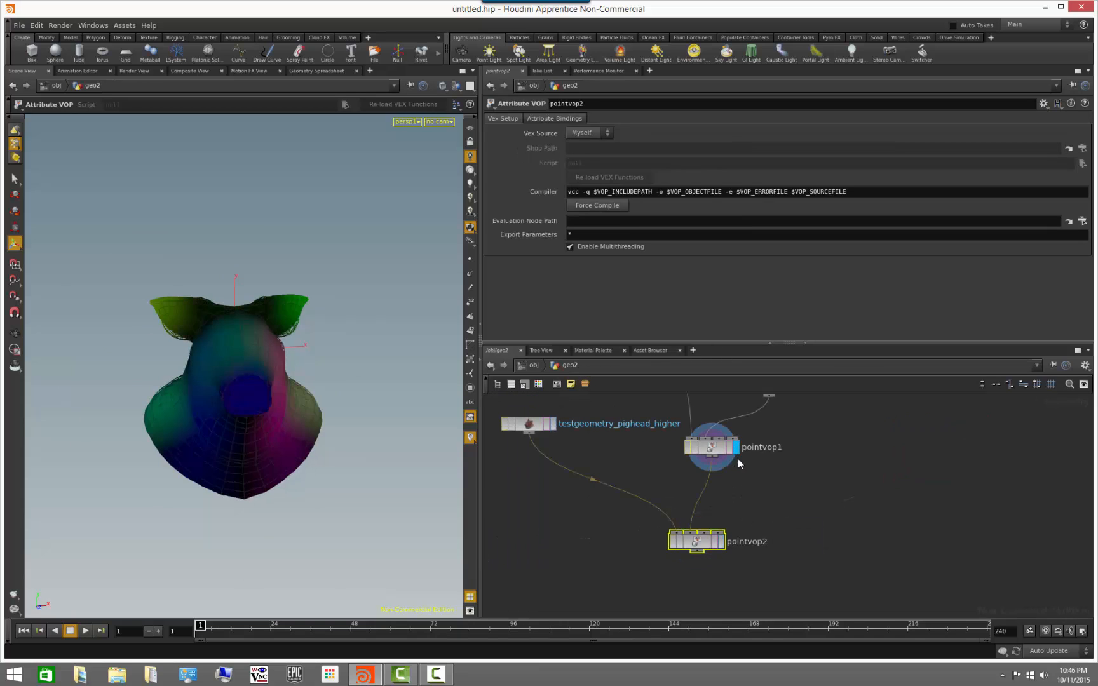
{"action": "left_click", "coordinate": [722, 542]}
{"action": "key", "text": "Escape"}
{"action": "left_click_drag", "start_coordinate": [280, 515], "coordinate": [331, 517]}
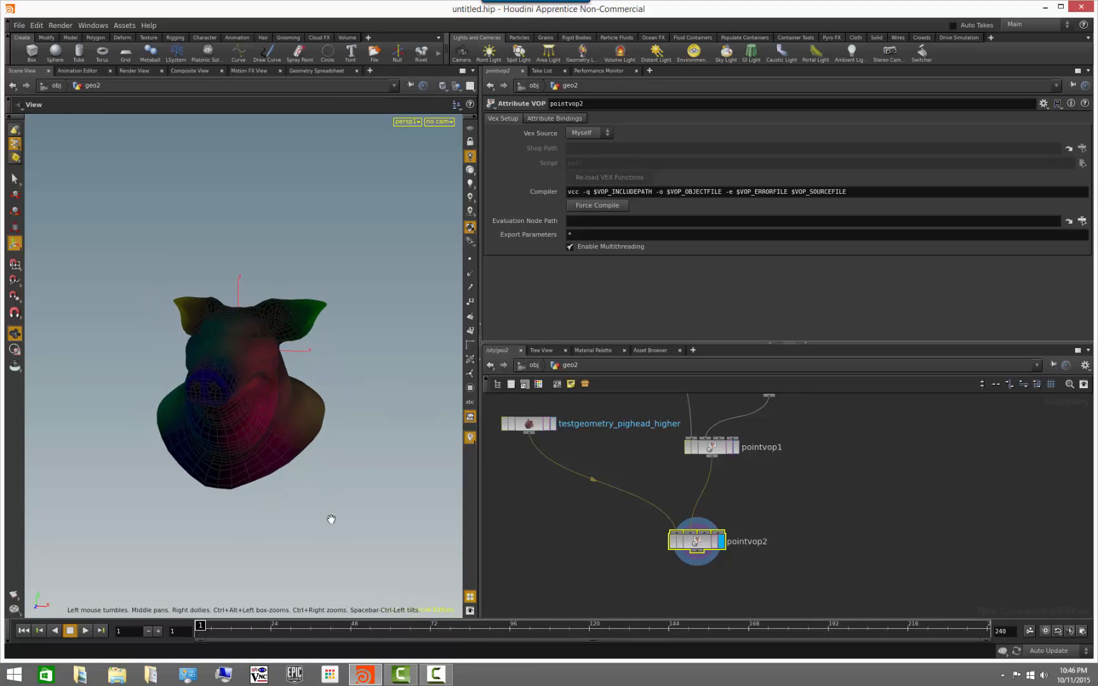
Reopen pointvop2, move geometryvopoutput1 farther right and delete the wire from primuv1 to Cd
{"action": "double_click", "coordinate": [704, 544]}
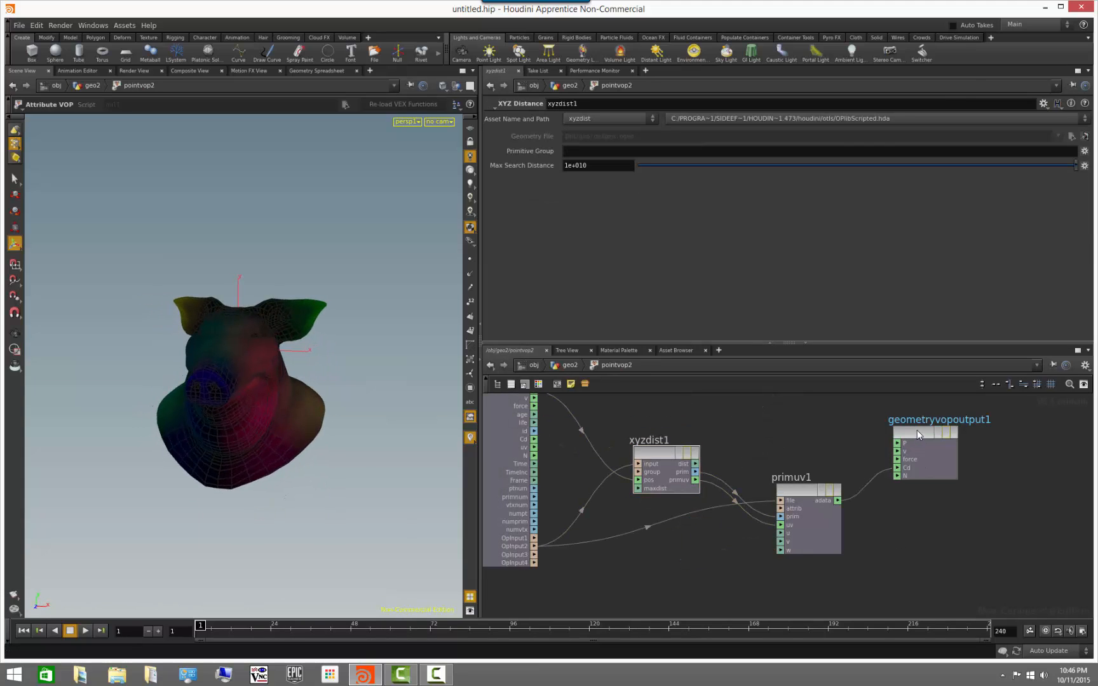
{"action": "left_click_drag", "start_coordinate": [917, 430], "coordinate": [977, 431]}
{"action": "scroll", "coordinate": [897, 522], "scroll_direction": "down", "scroll_amount": 2}
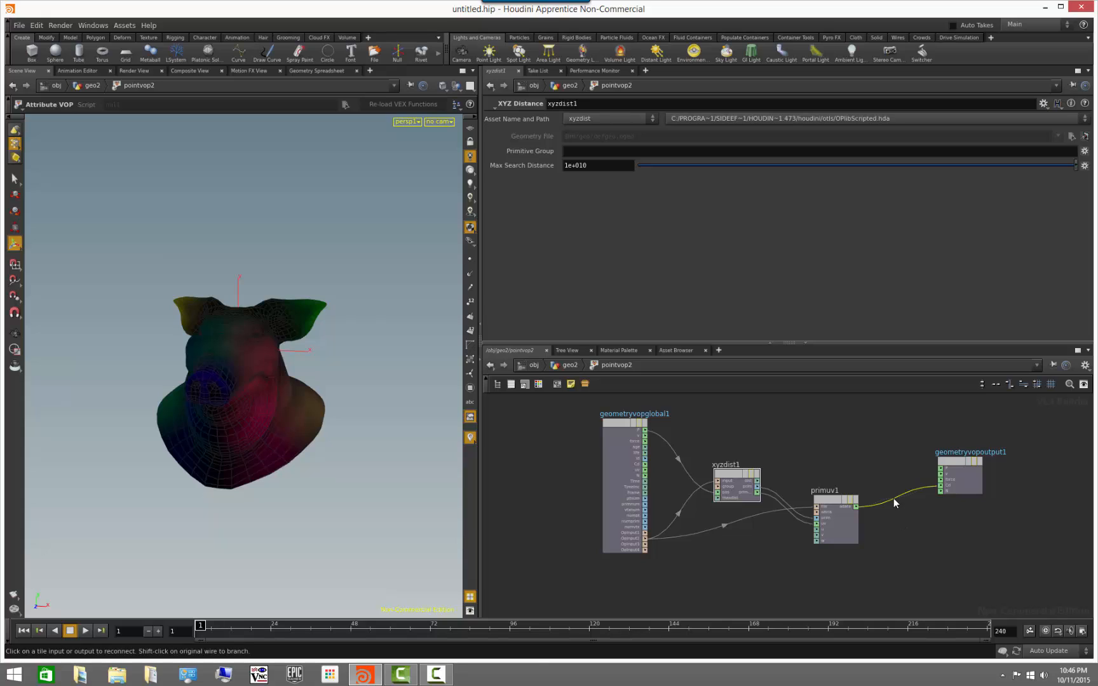
{"action": "right_click", "coordinate": [892, 498]}
{"action": "left_click", "coordinate": [909, 517]}
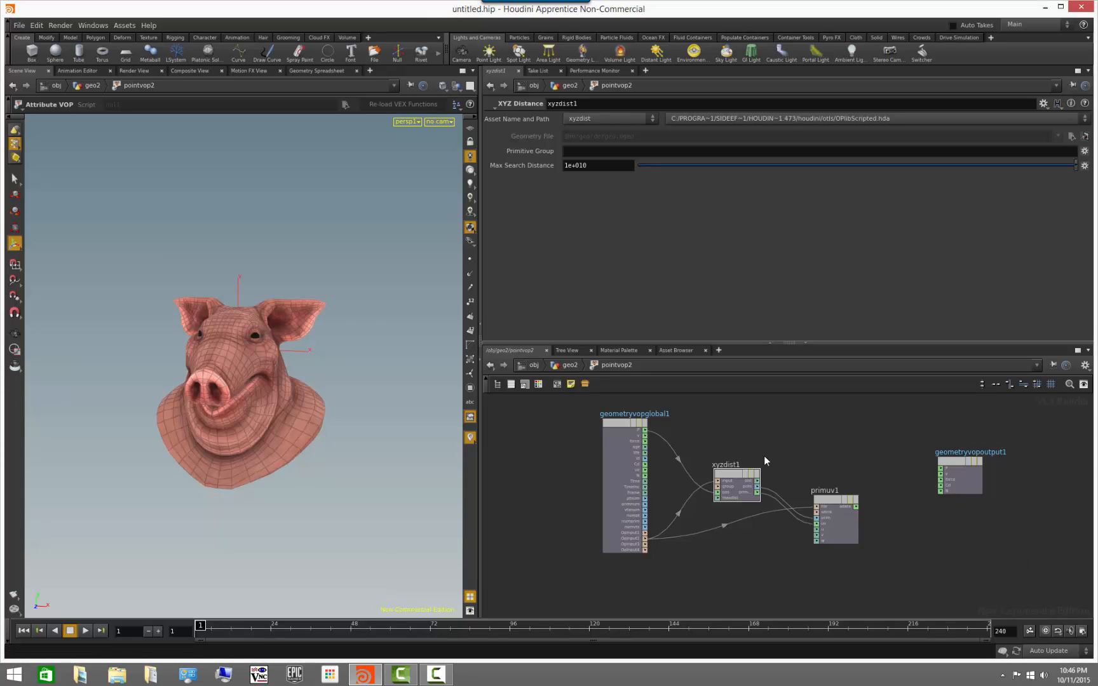
Add an Add node fed by geometryvopglobal1's P, place it above primuv1 and move geometryvopoutput1 farther right
{"action": "left_click_drag", "start_coordinate": [646, 430], "coordinate": [885, 458]}
{"action": "key", "text": "Tab"}
{"action": "type", "text": "add"}
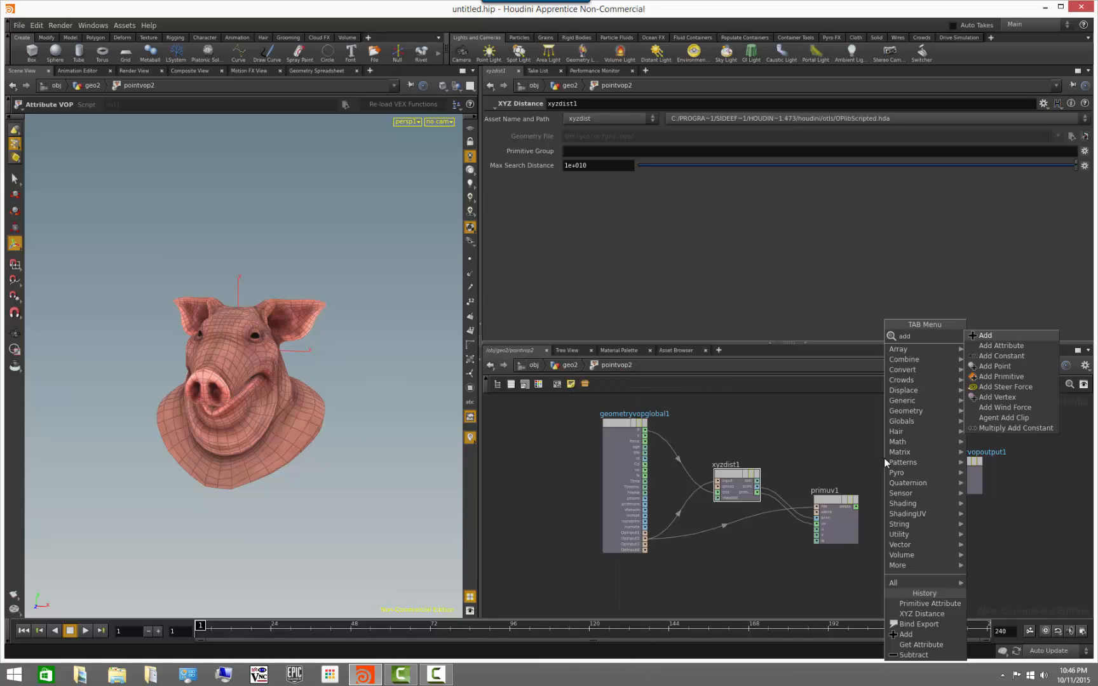
{"action": "key", "text": "Return"}
{"action": "middle_click_drag", "start_coordinate": [841, 533], "coordinate": [808, 533]}
{"action": "left_click_drag", "start_coordinate": [892, 465], "coordinate": [966, 464]}
{"action": "left_click_drag", "start_coordinate": [820, 454], "coordinate": [870, 427]}
{"action": "scroll", "coordinate": [833, 533], "scroll_direction": "up", "scroll_amount": 3}
{"action": "scroll", "coordinate": [795, 510], "scroll_direction": "down", "scroll_amount": 3}
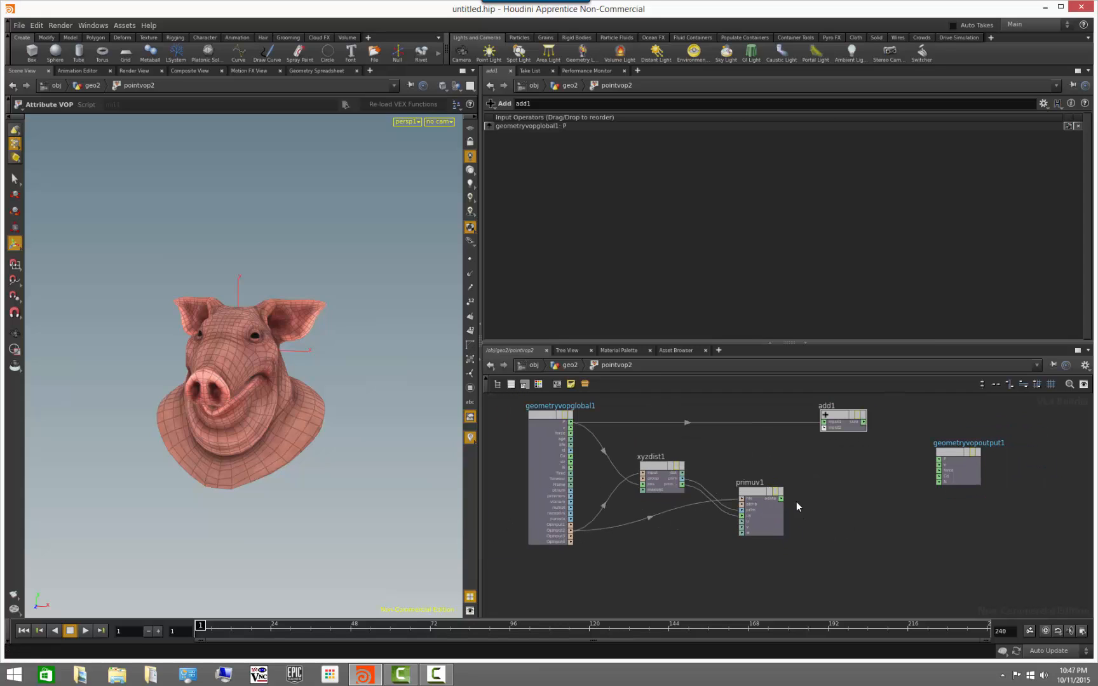
Wire primuv1's adata into add1 and add1's sum into P on geometryvopoutput1
{"action": "left_click_drag", "start_coordinate": [782, 498], "coordinate": [832, 429]}
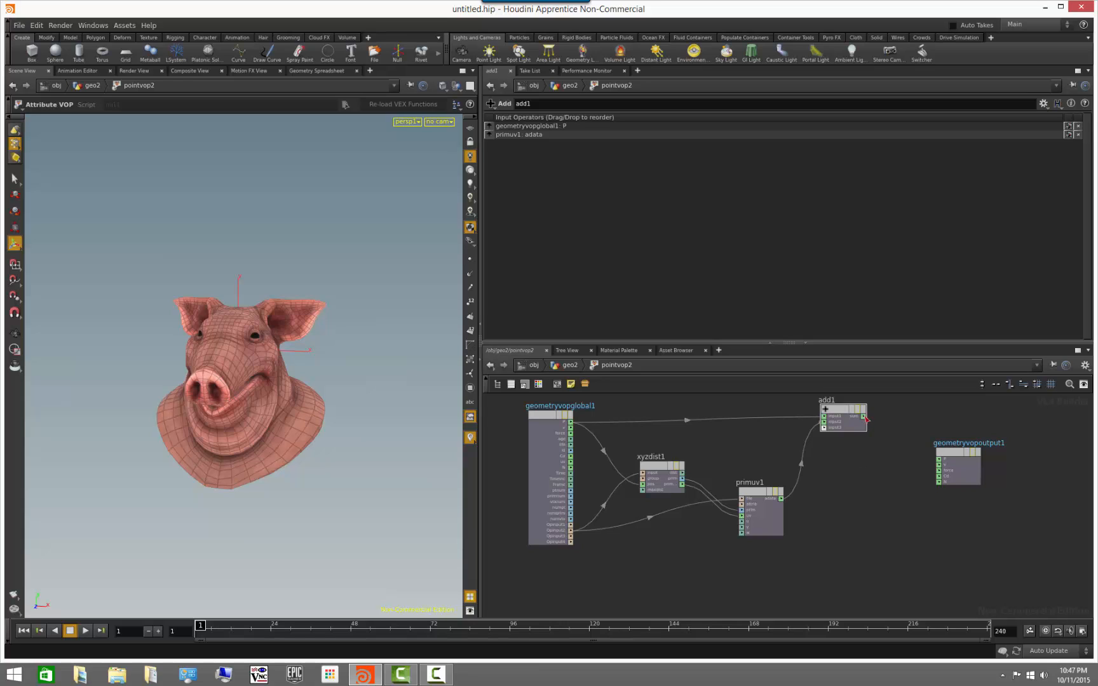
{"action": "left_click_drag", "start_coordinate": [865, 417], "coordinate": [939, 459]}
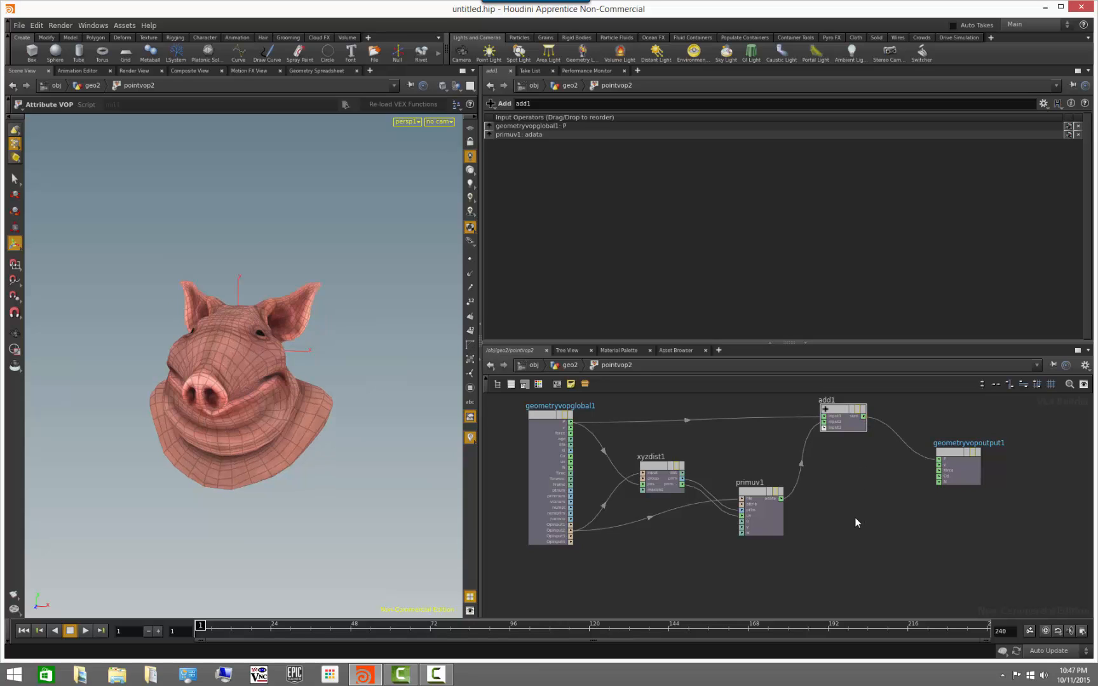
{"action": "mouse_move", "coordinate": [197, 441]}
{"action": "left_mouse_down"}
{"action": "mouse_move", "coordinate": [211, 421]}
{"action": "mouse_move", "coordinate": [287, 434]}
{"action": "mouse_move", "coordinate": [243, 498]}
{"action": "mouse_move", "coordinate": [211, 515]}
{"action": "mouse_move", "coordinate": [191, 448]}
{"action": "mouse_move", "coordinate": [133, 425]}
{"action": "mouse_move", "coordinate": [179, 496]}
{"action": "mouse_move", "coordinate": [204, 417]}
{"action": "mouse_move", "coordinate": [208, 430]}
{"action": "left_mouse_up"}
Return to the geo2 network and compare the heads displayed by testgeometry_pighead_lower_modified and pointvop2
{"action": "left_click", "coordinate": [580, 365]}
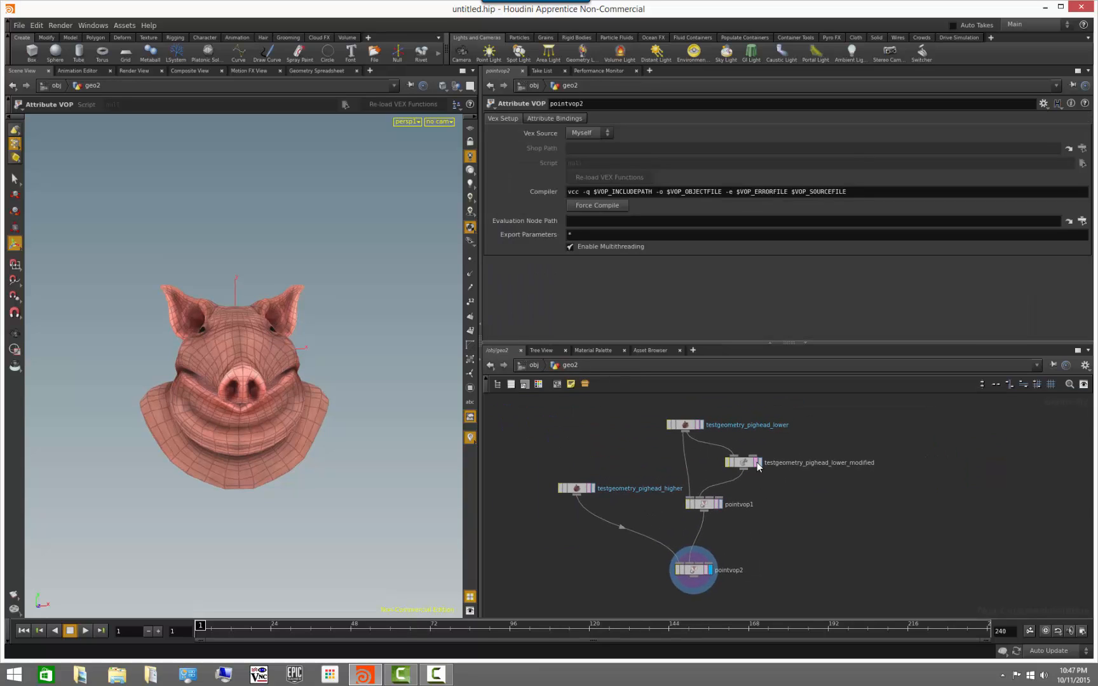
{"action": "left_click", "coordinate": [761, 462]}
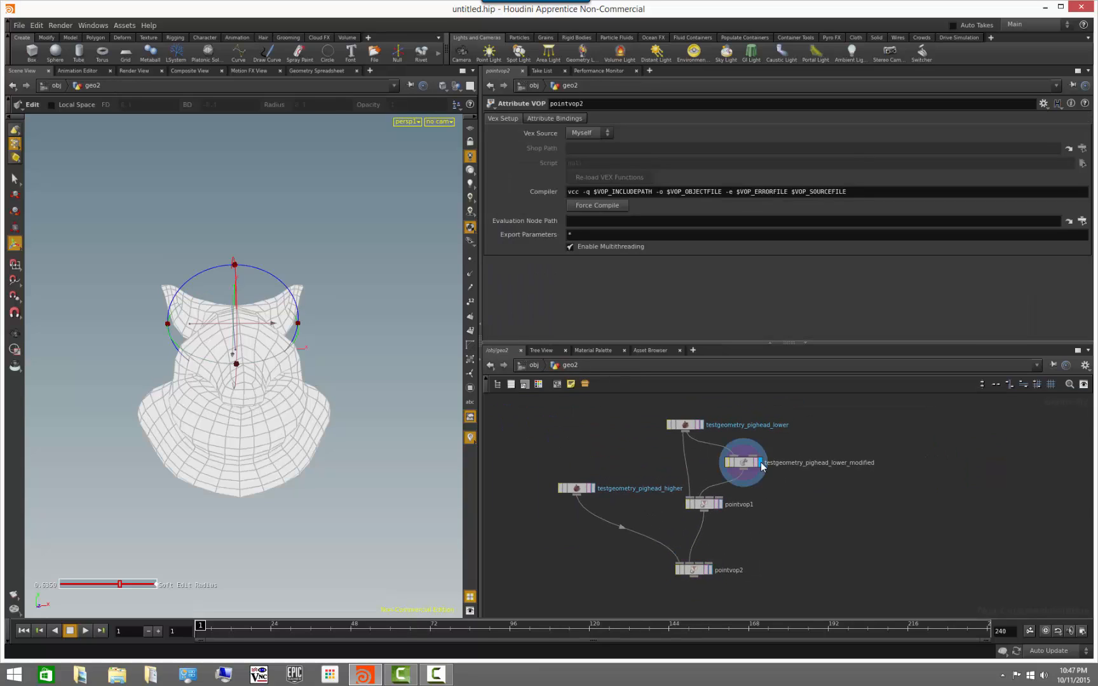
{"action": "left_click", "coordinate": [710, 570]}
Add a Switch node fed by pointvop2 and testgeometry_pighead_lower_modified, and display it
{"action": "middle_click_drag", "start_coordinate": [741, 615], "coordinate": [725, 579]}
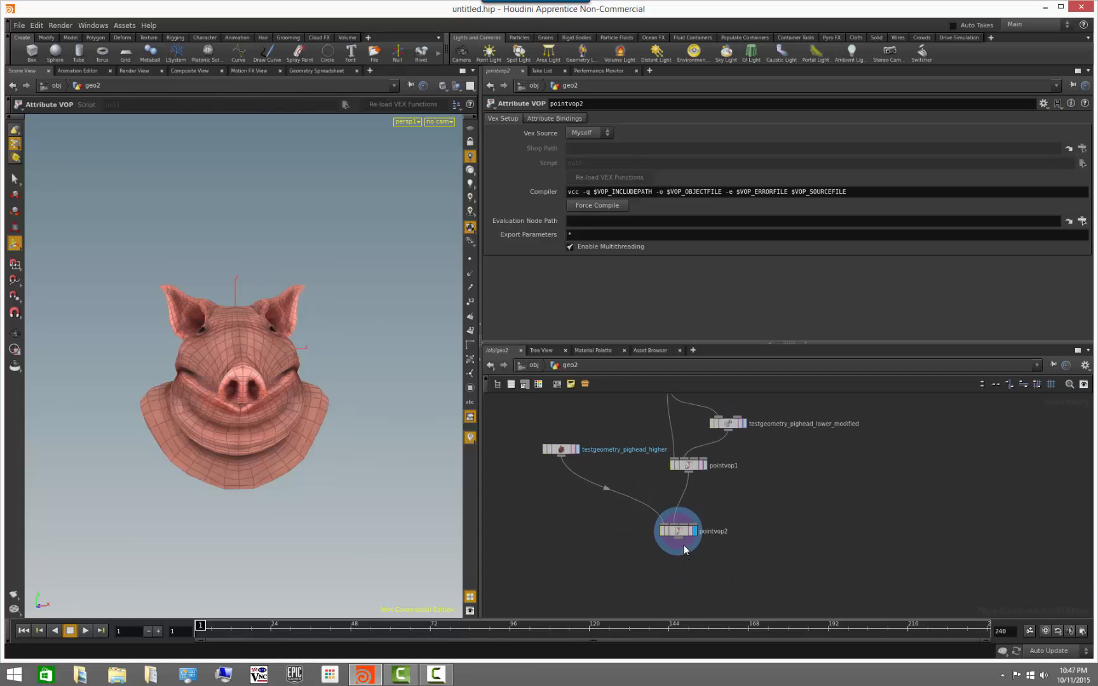
{"action": "key", "text": "Tab"}
{"action": "type", "text": "swit"}
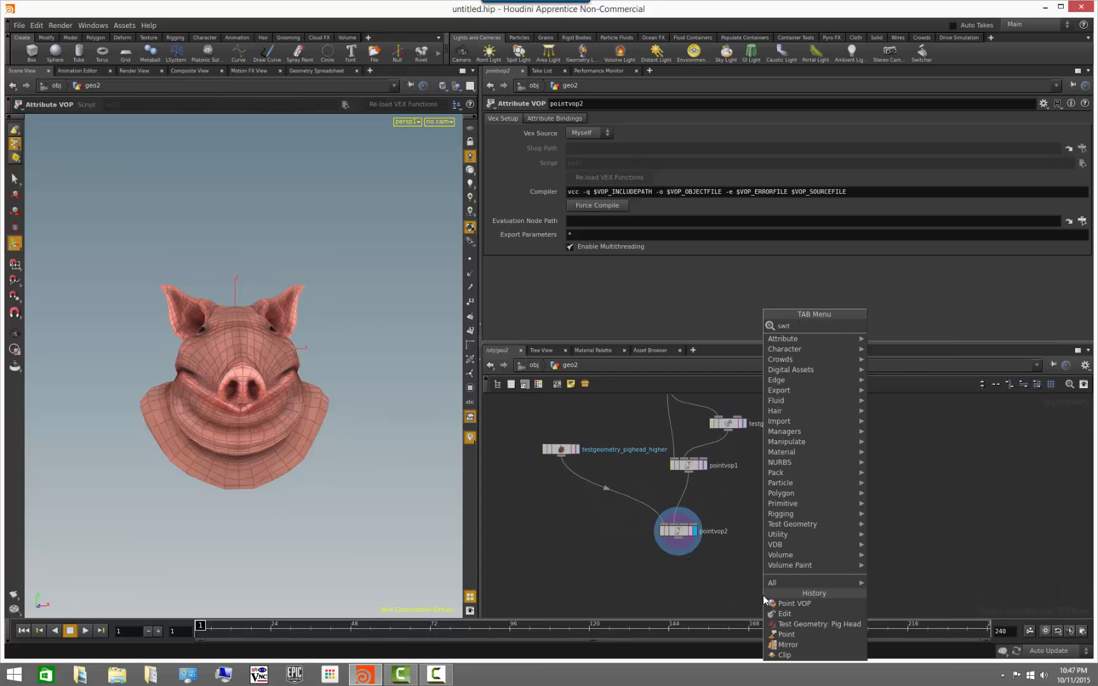
{"action": "type", "text": "ch"}
{"action": "key", "text": "Return"}
{"action": "left_click", "coordinate": [764, 595]}
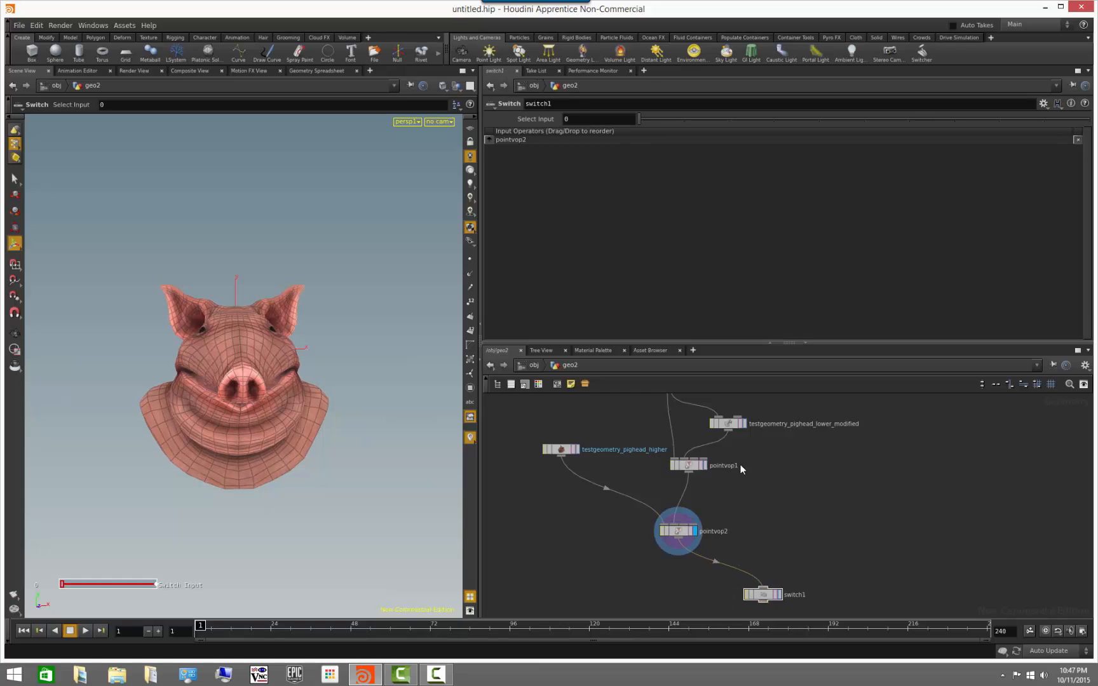
{"action": "left_click", "coordinate": [763, 593]}
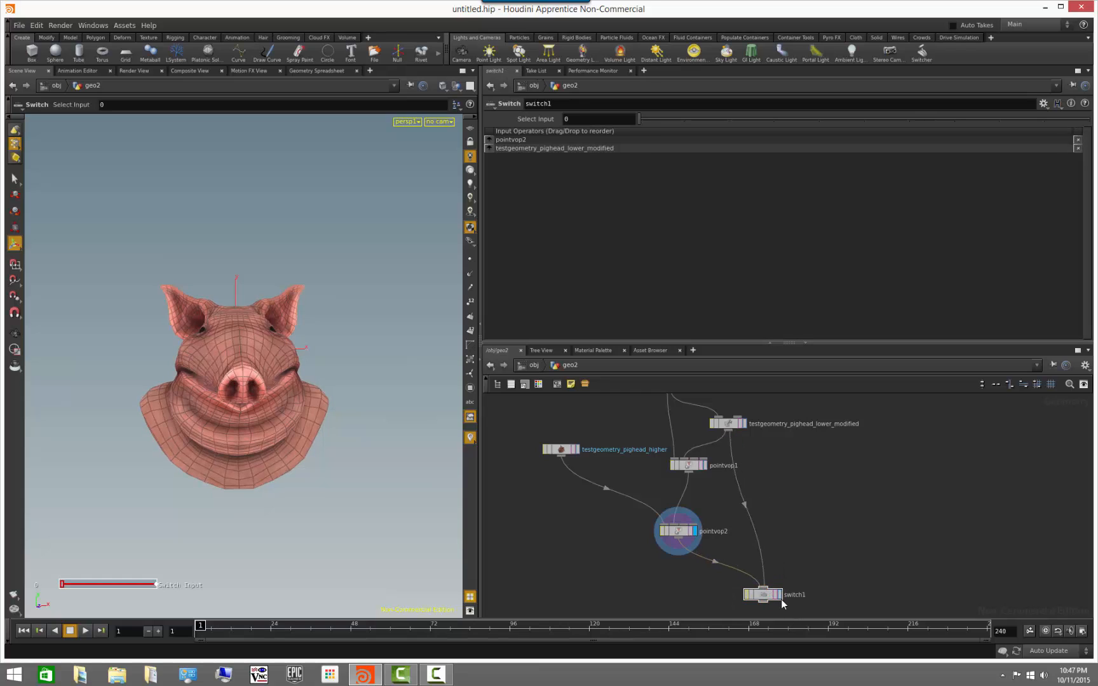
{"action": "left_click", "coordinate": [780, 595]}
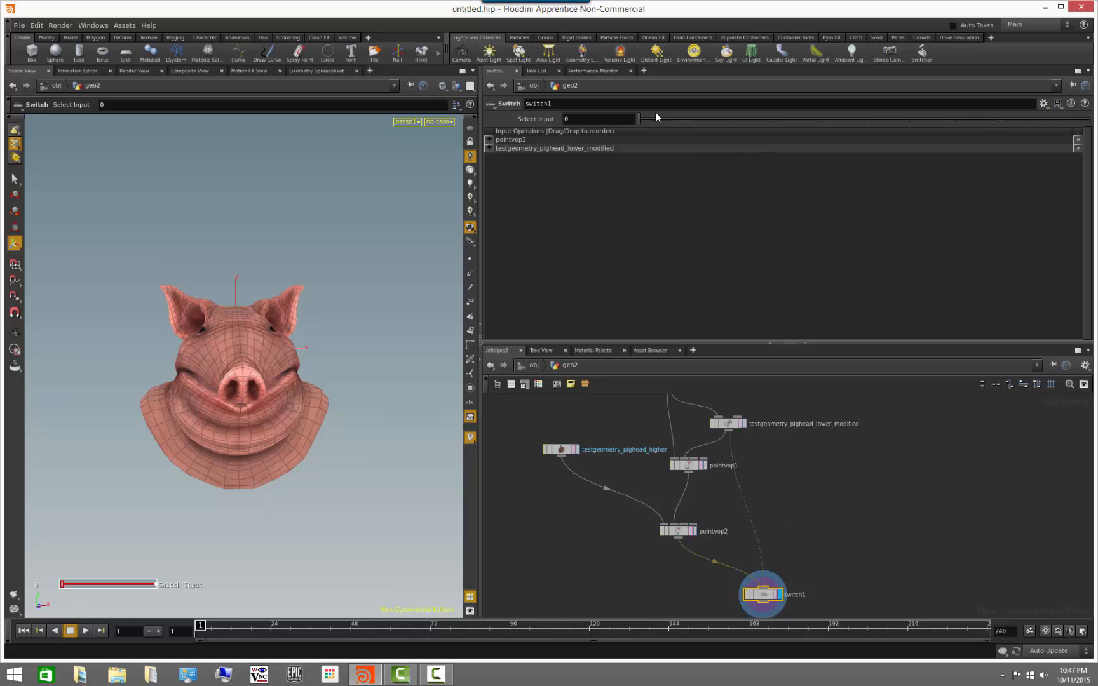
Compare switch1's two inputs and bypass testgeometry_pighead_lower_modified temporarily to compare the head with and without deformation
{"action": "left_click_drag", "start_coordinate": [664, 123], "coordinate": [633, 254]}
{"action": "left_click", "coordinate": [712, 423]}
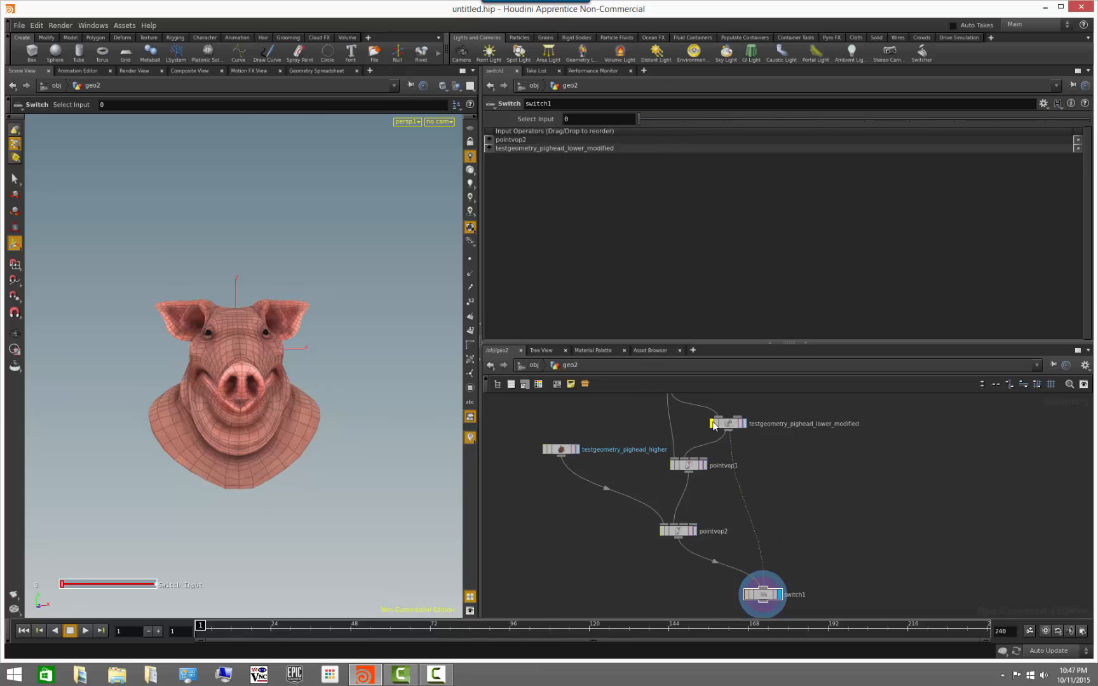
{"action": "left_click", "coordinate": [712, 423]}
Try to pick points near the ear on the displayed head for editing
{"action": "left_click", "coordinate": [737, 426]}
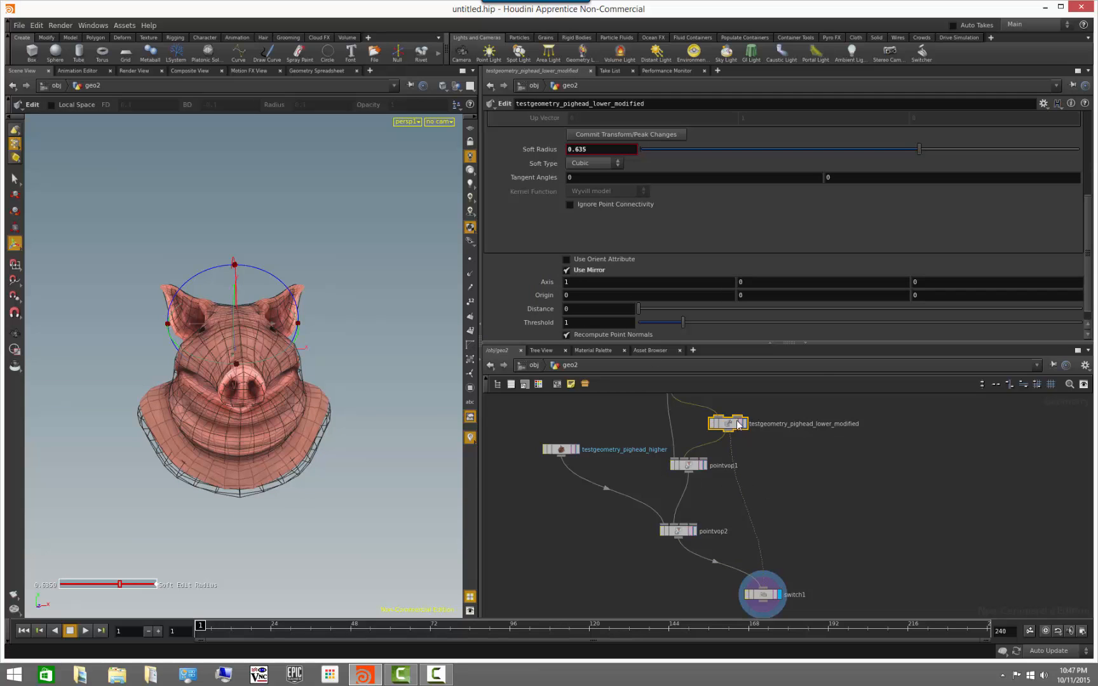
{"action": "key", "text": "Escape"}
{"action": "left_click_drag", "start_coordinate": [289, 455], "coordinate": [312, 506]}
{"action": "left_click_drag", "start_coordinate": [423, 406], "coordinate": [478, 454], "text": "alt"}
{"action": "left_click", "coordinate": [515, 432]}
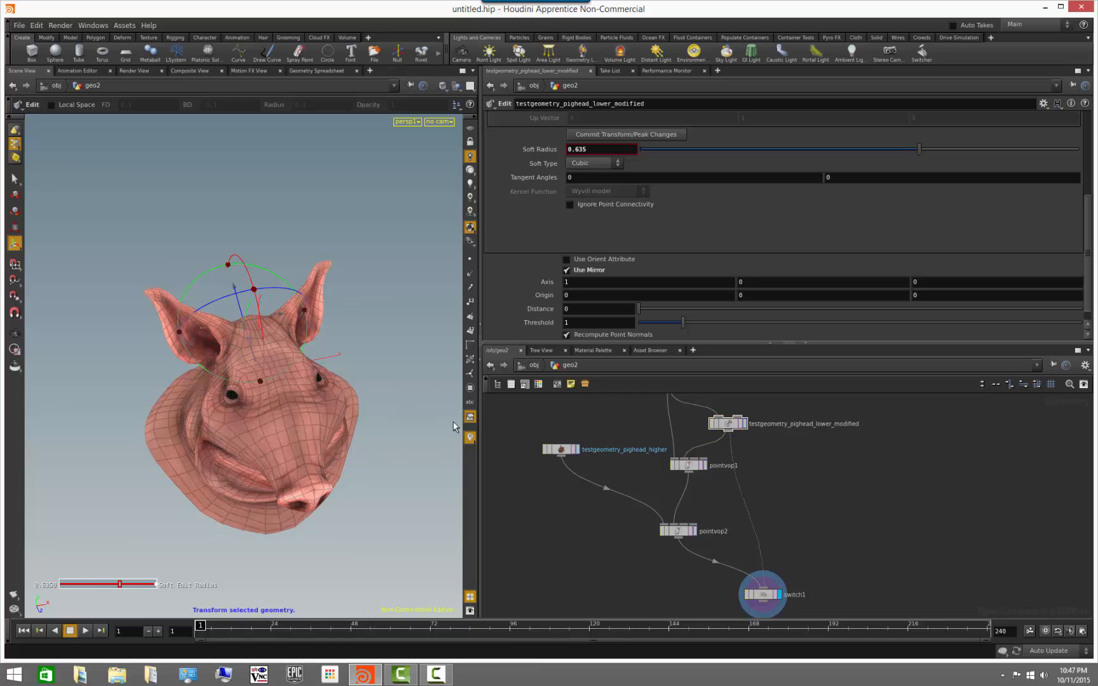
{"action": "key", "text": "s"}
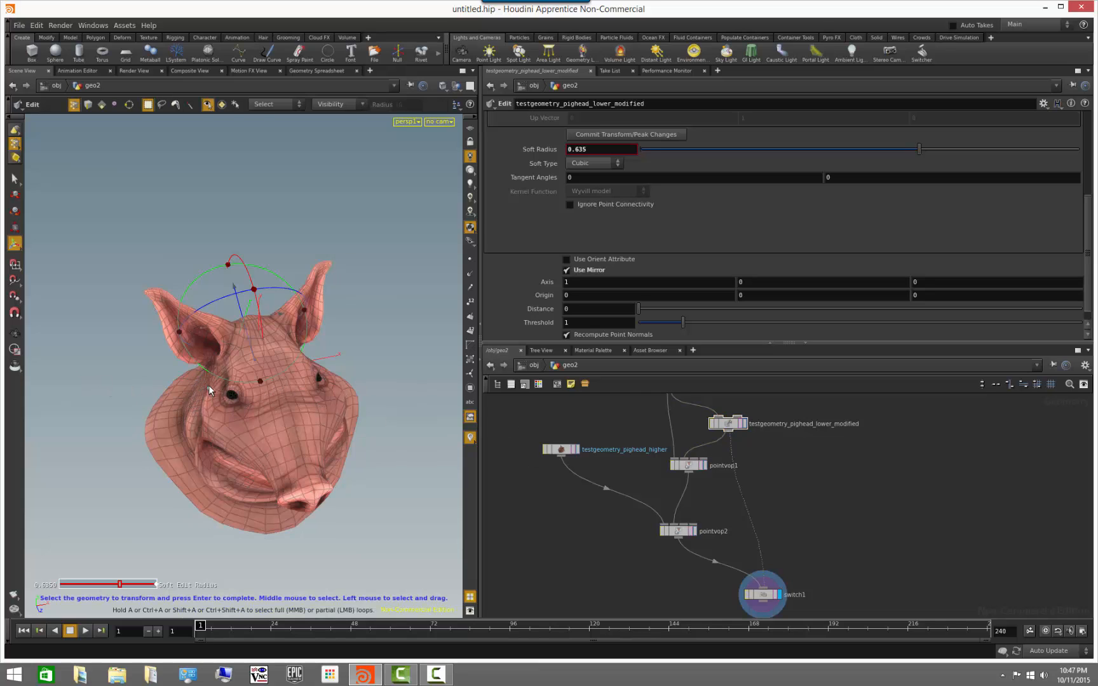
{"action": "key", "text": "Return"}
{"action": "left_click_drag", "start_coordinate": [251, 408], "coordinate": [223, 386], "text": "alt"}
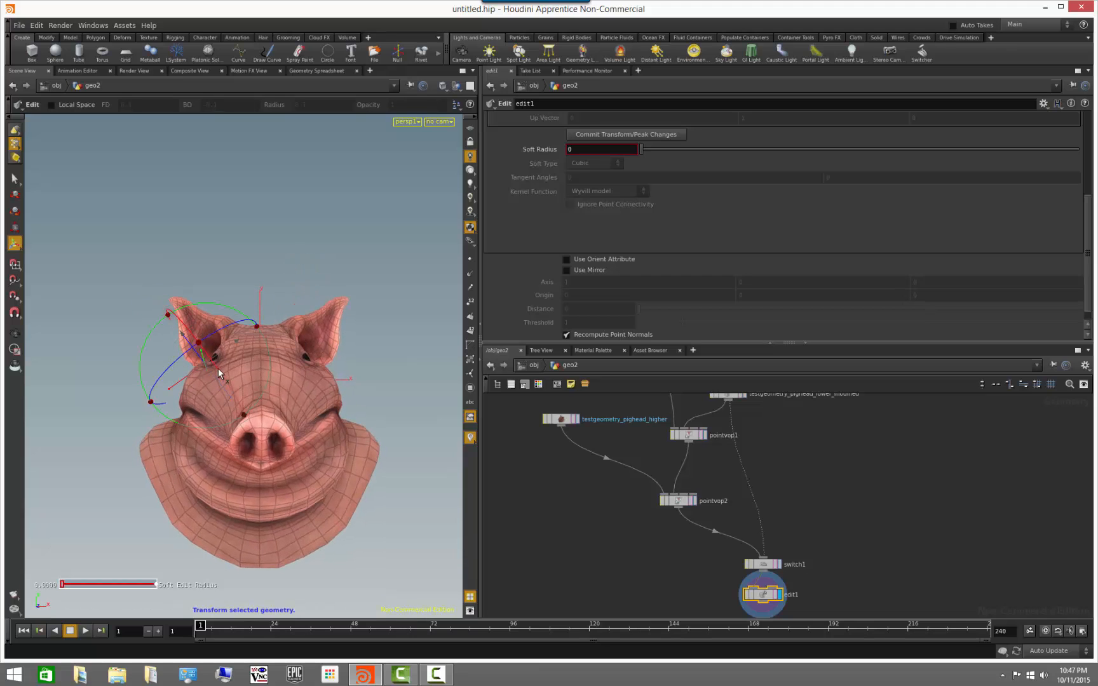
{"action": "middle_click_drag", "start_coordinate": [762, 438], "coordinate": [769, 490]}
Select testgeometry_pighead_lower_modified and pull the ear tip point upward with mirroring and the 0.635 soft radius
{"action": "left_click", "coordinate": [733, 449]}
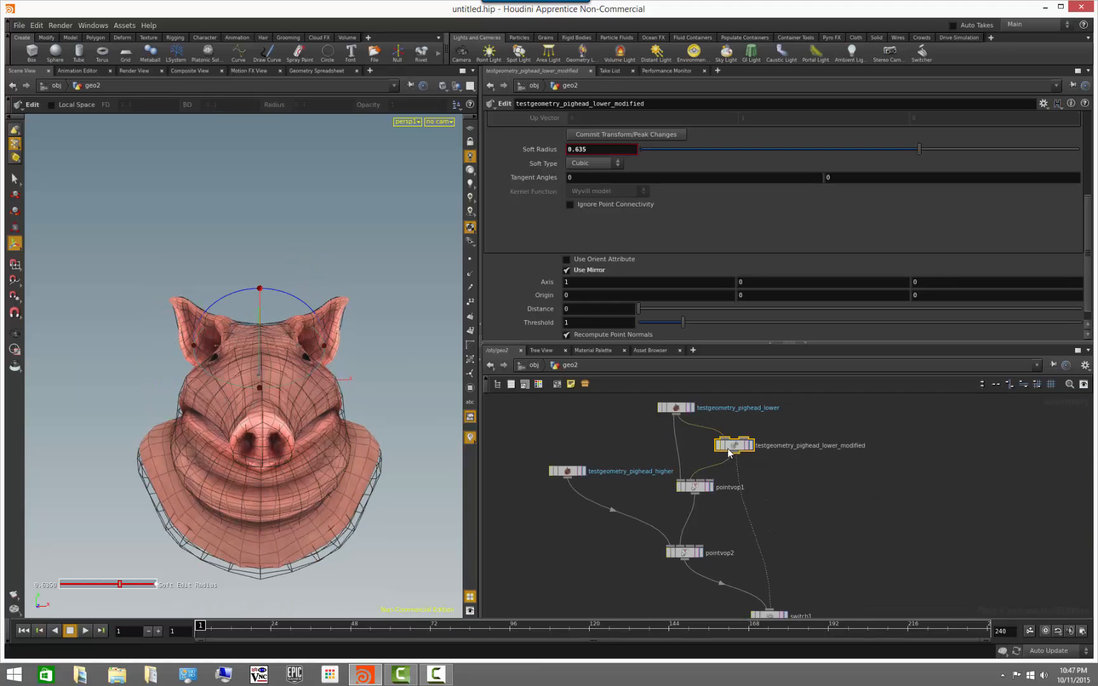
{"action": "left_click_drag", "start_coordinate": [239, 420], "coordinate": [250, 432], "text": "alt"}
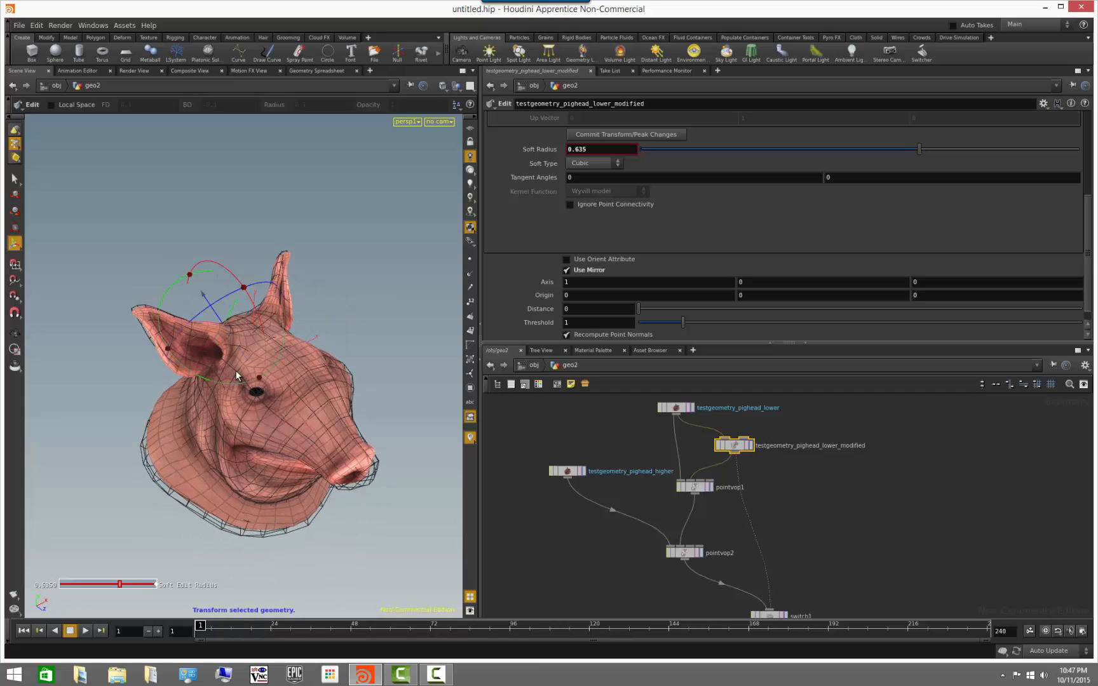
{"action": "left_click", "coordinate": [15, 337]}
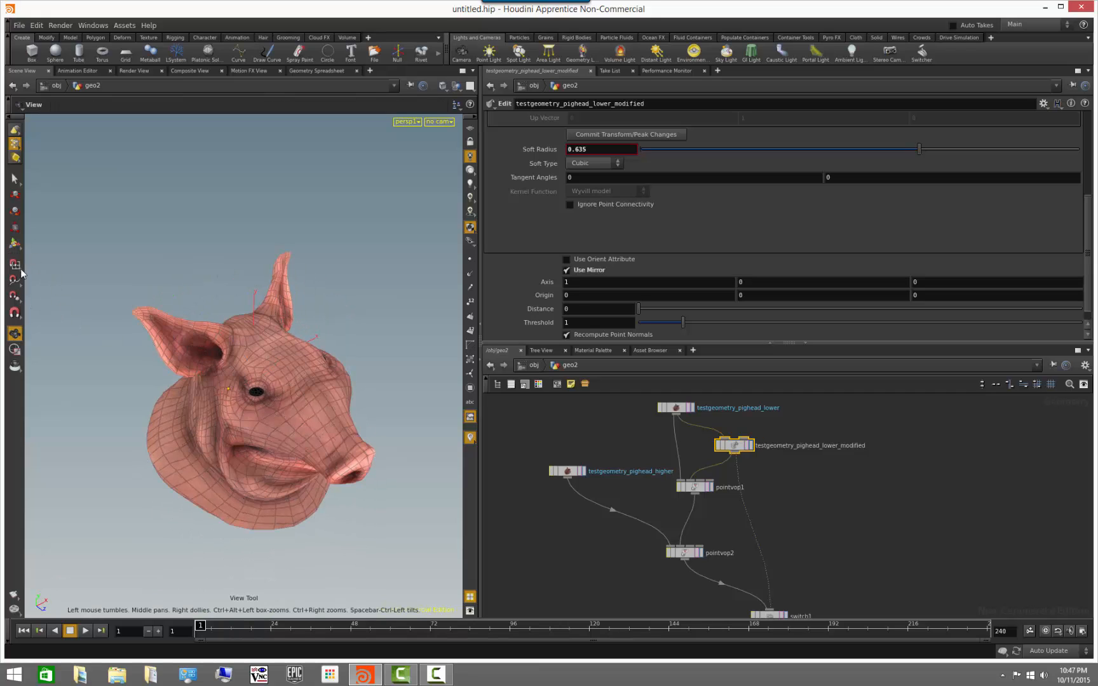
{"action": "left_click", "coordinate": [18, 244]}
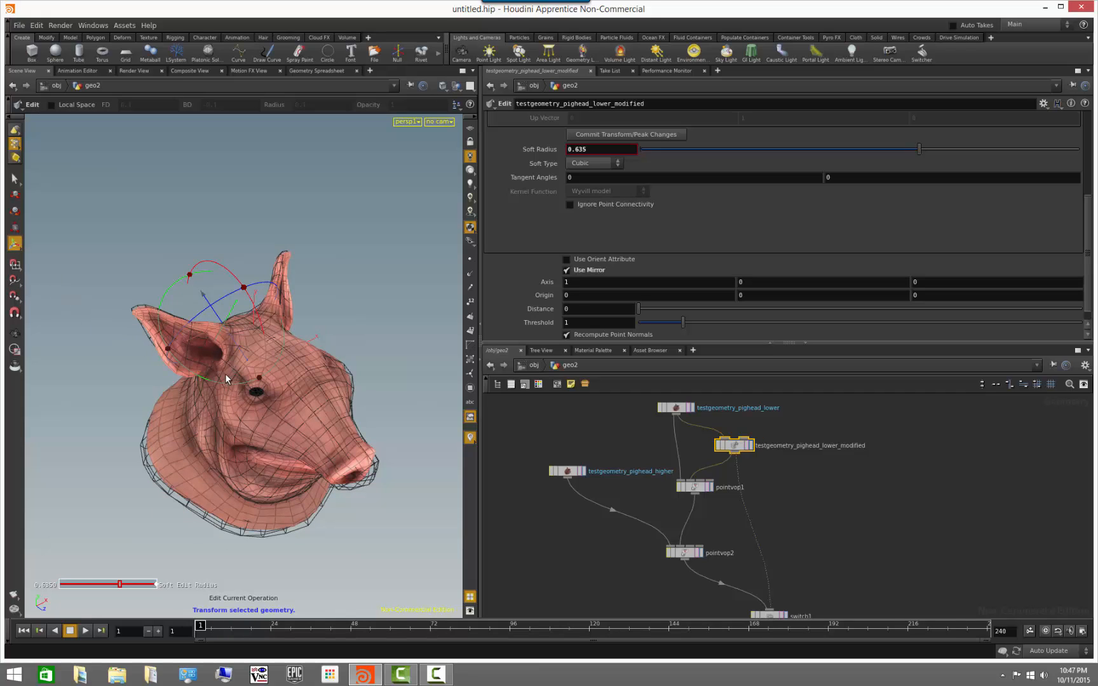
{"action": "left_click_drag", "start_coordinate": [325, 306], "coordinate": [293, 290], "text": "alt"}
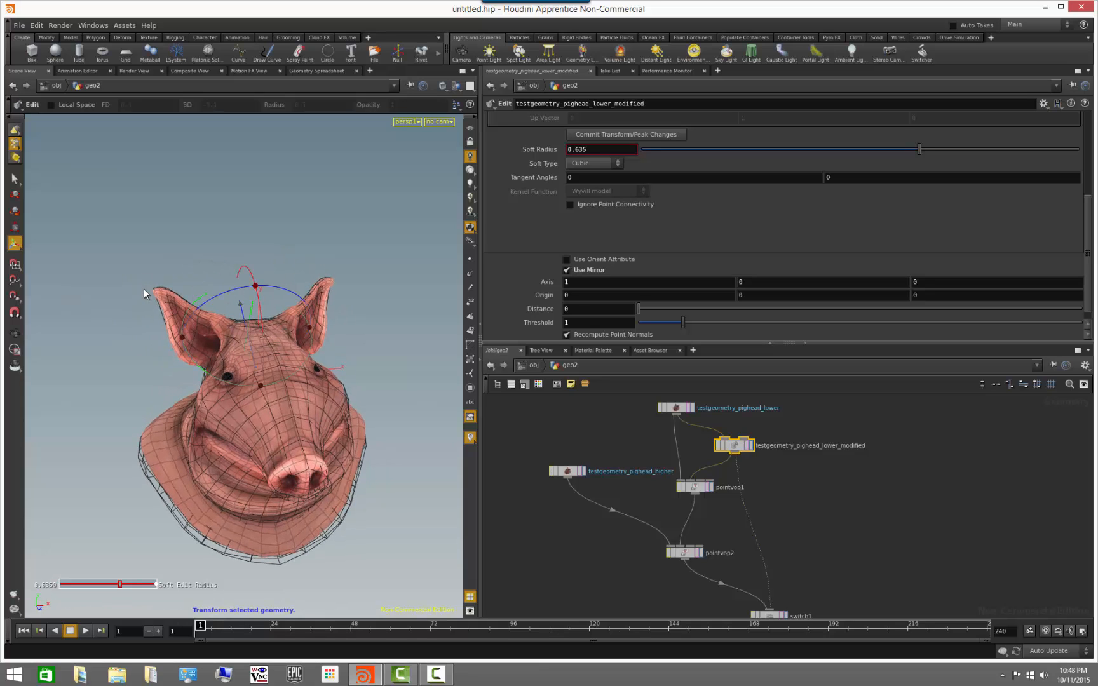
{"action": "left_click", "coordinate": [153, 291]}
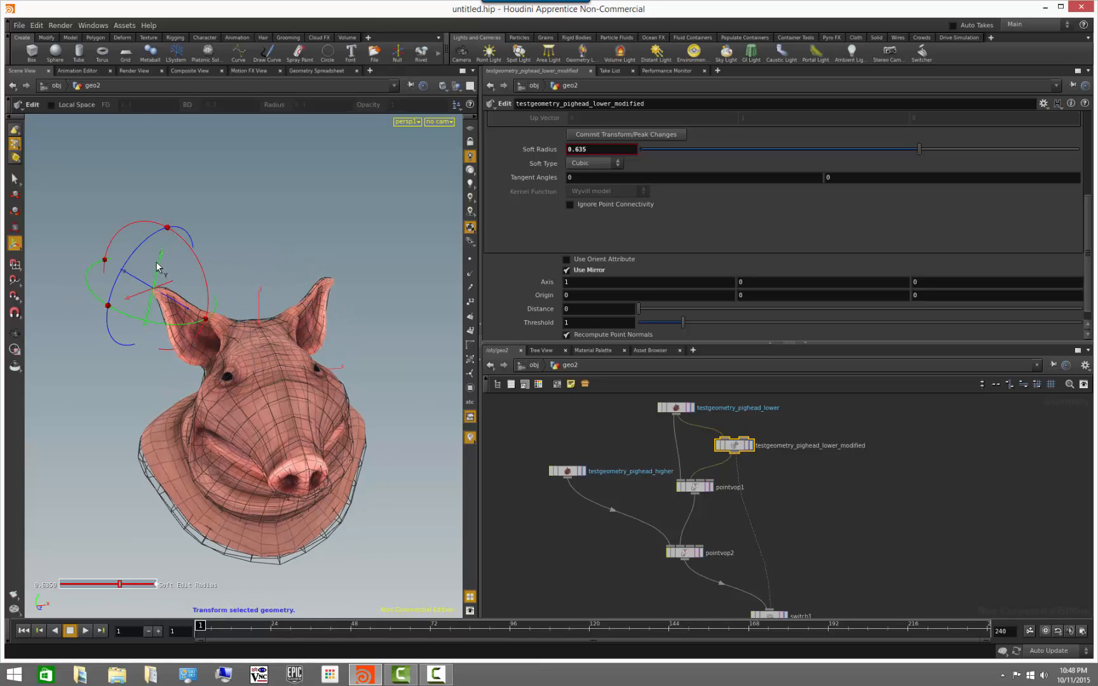
{"action": "mouse_move", "coordinate": [157, 267]}
{"action": "left_mouse_down"}
{"action": "mouse_move", "coordinate": [150, 304]}
{"action": "mouse_move", "coordinate": [168, 249]}
{"action": "left_mouse_up"}
Pick further points on the face and neck of the low-resolution head for soft editing
{"action": "left_click_drag", "start_coordinate": [205, 371], "coordinate": [262, 402], "text": "alt"}
{"action": "left_click", "coordinate": [214, 372]}
{"action": "left_click_drag", "start_coordinate": [166, 478], "coordinate": [488, 484], "text": "alt"}
{"action": "left_click_drag", "start_coordinate": [351, 456], "coordinate": [309, 461], "text": "alt"}
{"action": "key", "text": "s"}
{"action": "left_click", "coordinate": [287, 442]}
{"action": "left_click_drag", "start_coordinate": [268, 495], "coordinate": [147, 456], "text": "alt"}
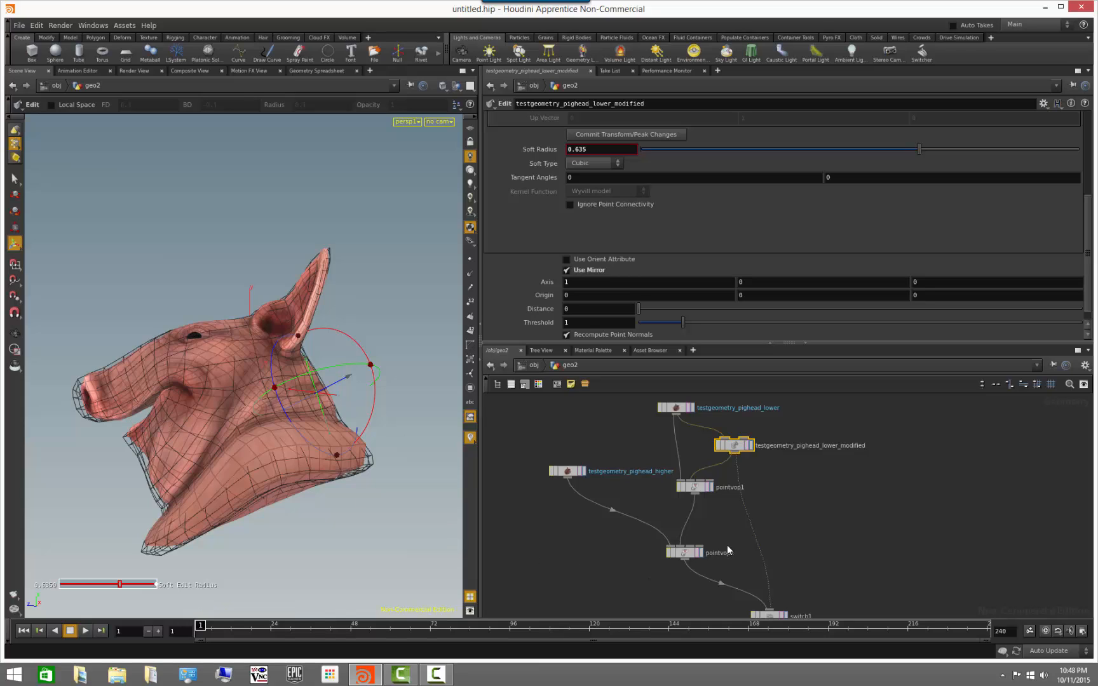
Bypass and re-enable testgeometry_pighead_lower_modified to compare the original and deformed head from the side
{"action": "left_click", "coordinate": [770, 494]}
{"action": "left_click_drag", "start_coordinate": [195, 456], "coordinate": [209, 470], "text": "alt"}
{"action": "left_click", "coordinate": [734, 447]}
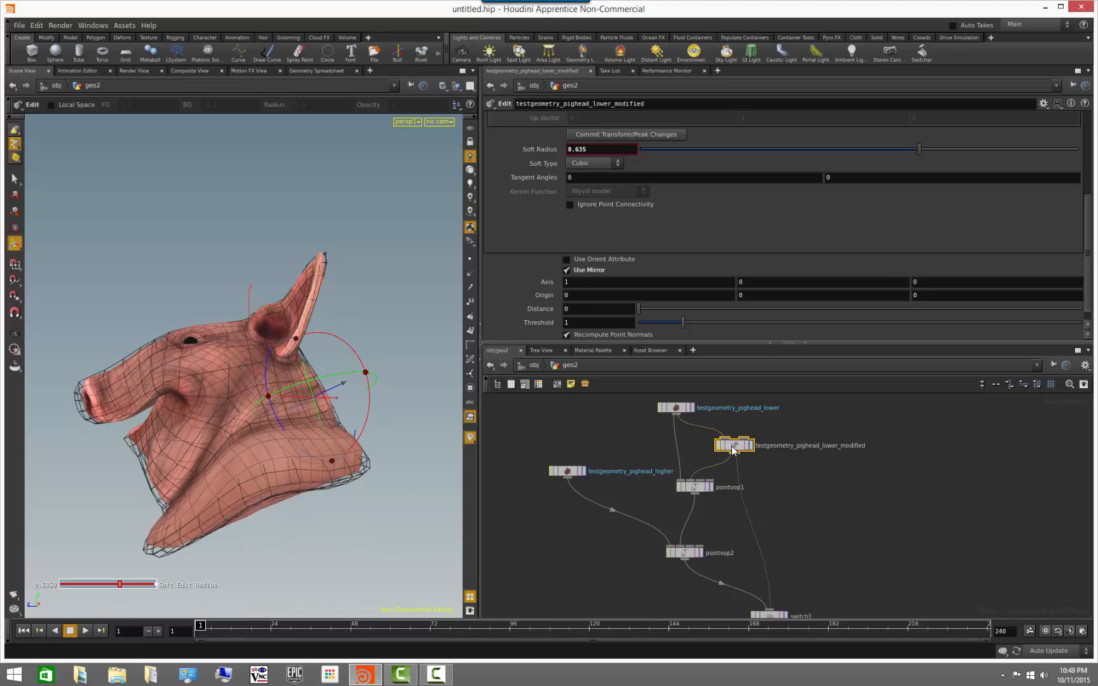
{"action": "mouse_move", "coordinate": [137, 445]}
{"action": "left_mouse_down", "text": "alt"}
{"action": "mouse_move", "coordinate": [118, 443]}
{"action": "mouse_move", "coordinate": [132, 444]}
{"action": "left_mouse_up", "text": "alt"}
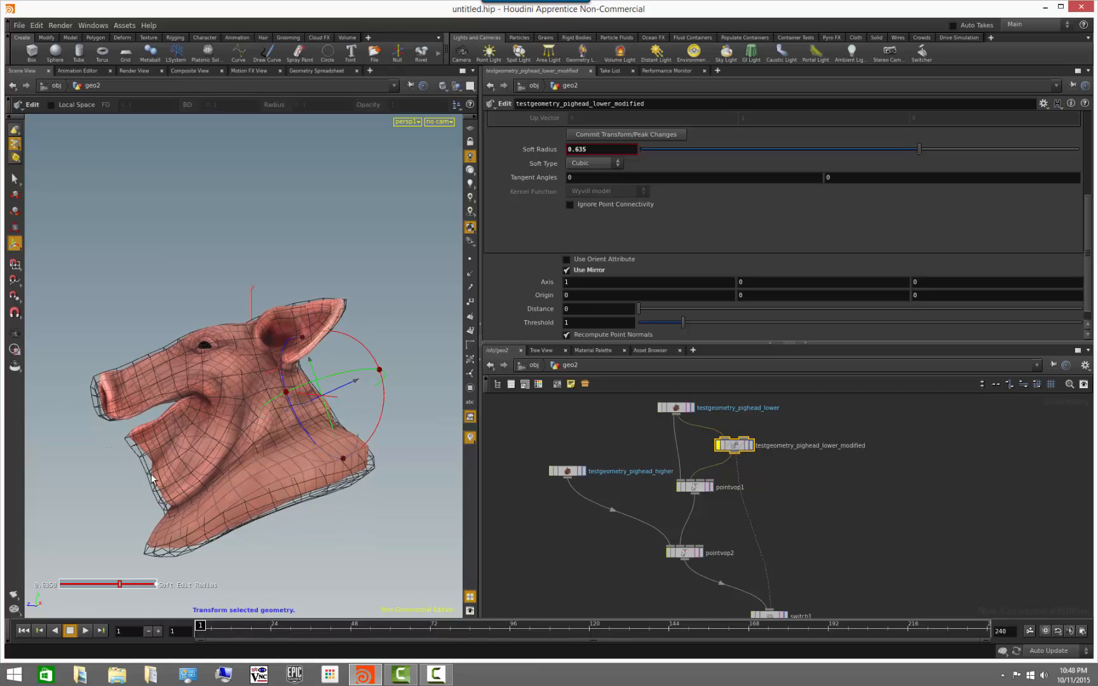
{"action": "left_click", "coordinate": [718, 447]}
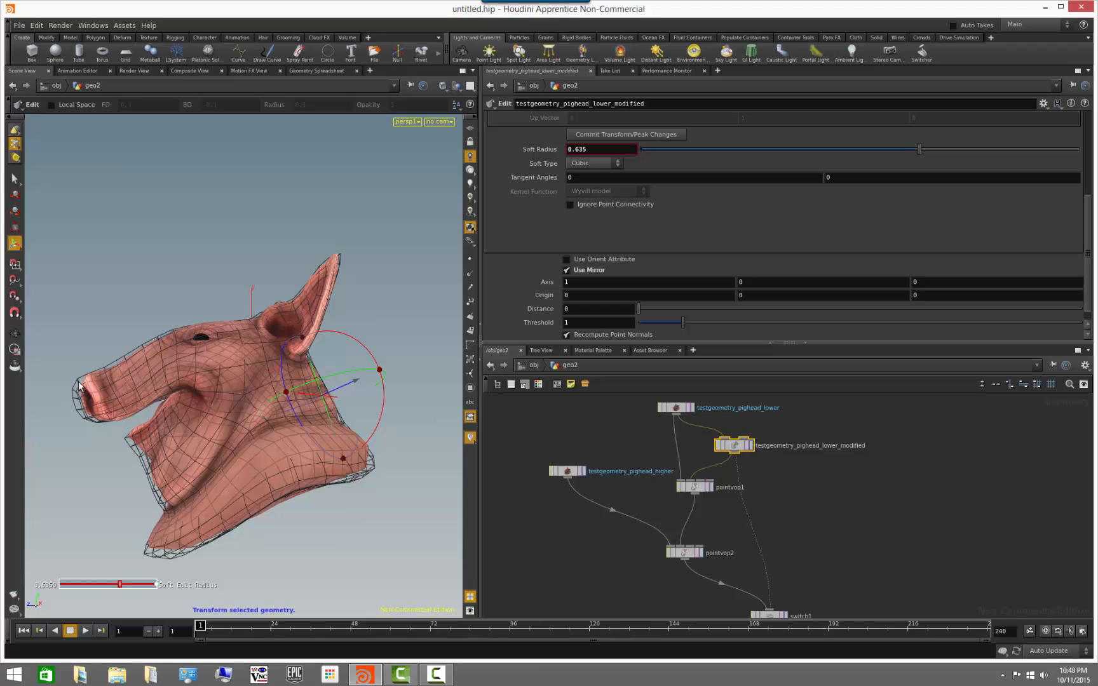
Pick points beside the snout and around the mouth of the low-resolution head to adjust their shape
{"action": "left_click_drag", "start_coordinate": [90, 468], "coordinate": [184, 537]}
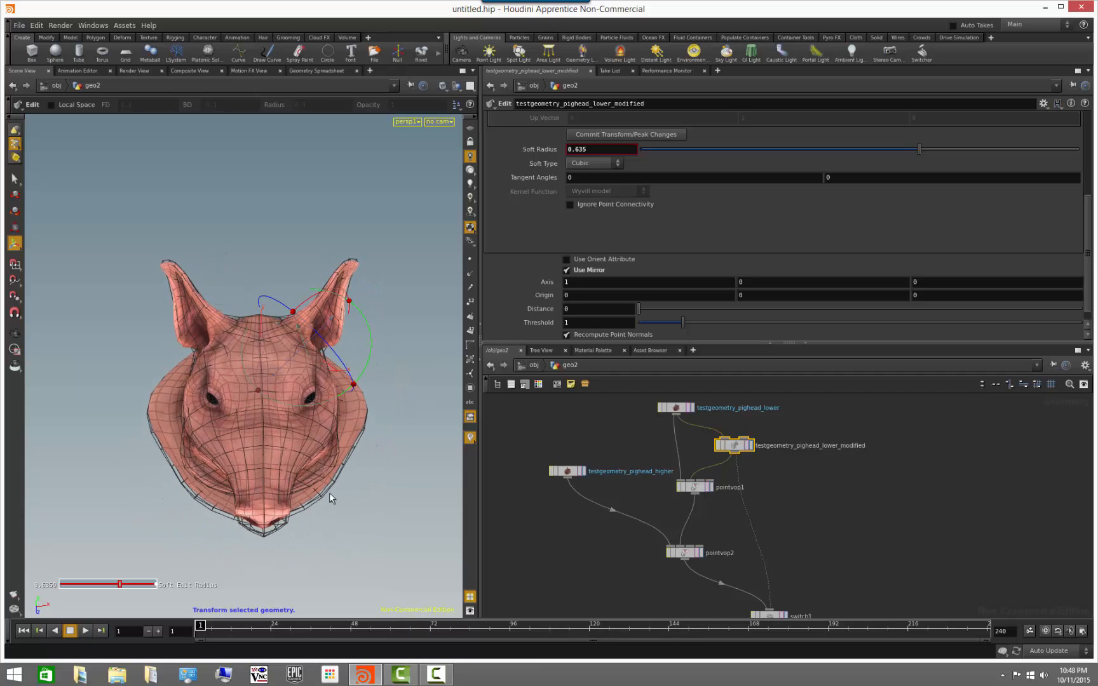
{"action": "left_click", "coordinate": [233, 495]}
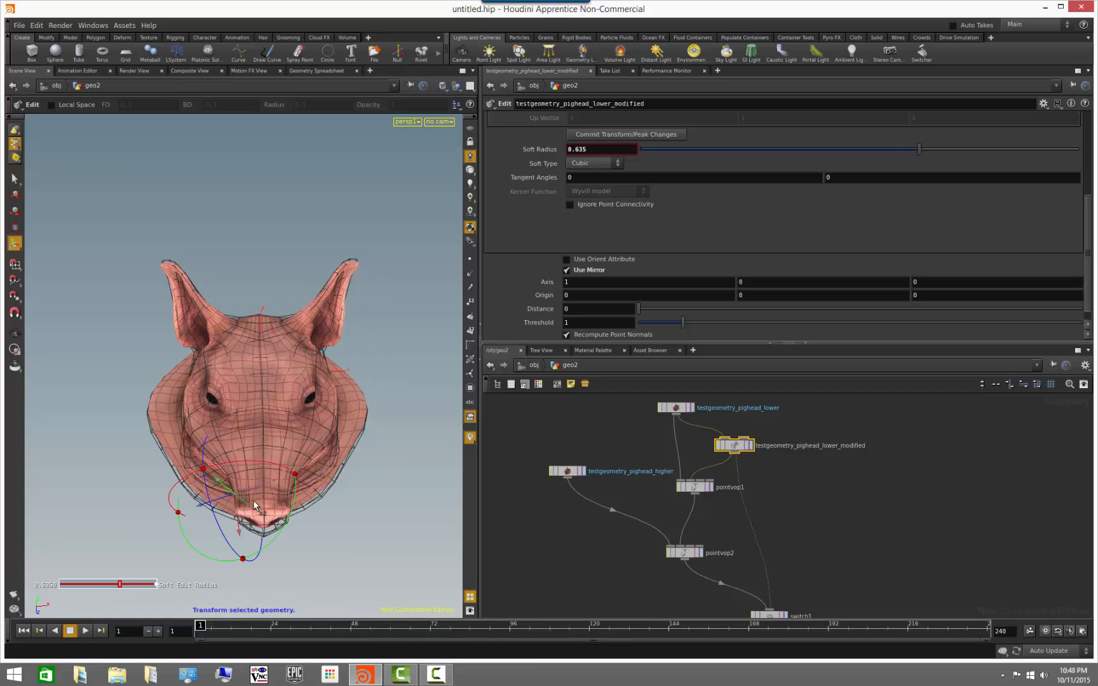
{"action": "left_click_drag", "start_coordinate": [260, 485], "coordinate": [295, 491]}
{"action": "key", "text": "s"}
{"action": "left_click", "coordinate": [261, 480]}
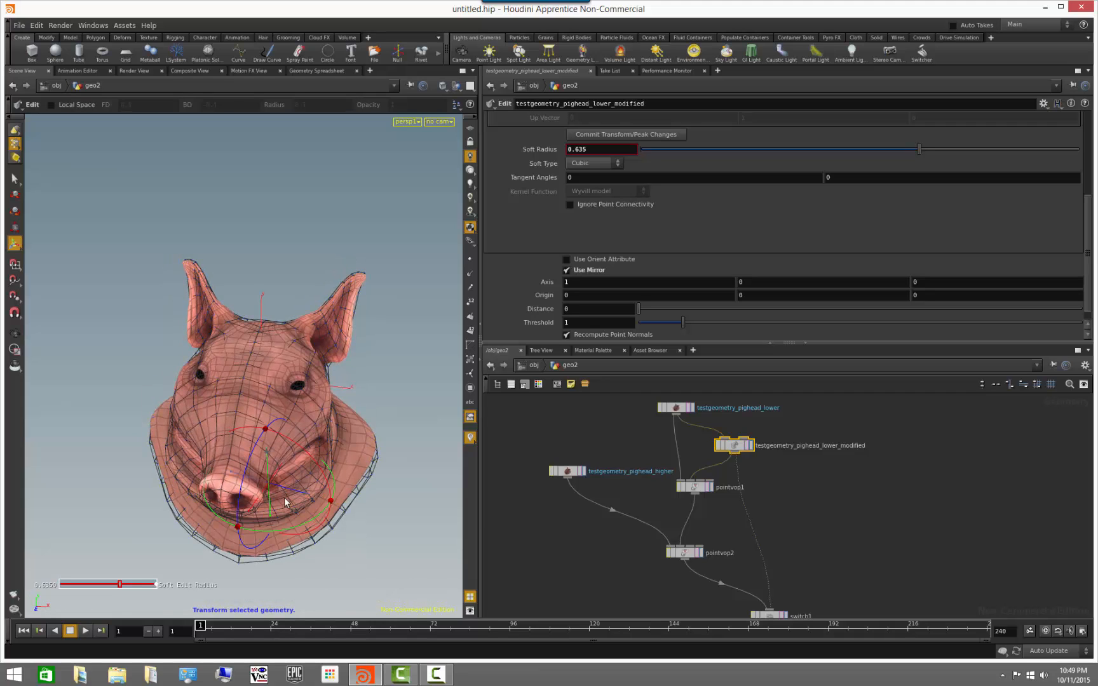
{"action": "left_click_drag", "start_coordinate": [202, 512], "coordinate": [259, 519], "text": "alt"}
Nudge the low-resolution point beside the snout slightly and leave point editing for the View tool
{"action": "key", "text": "s"}
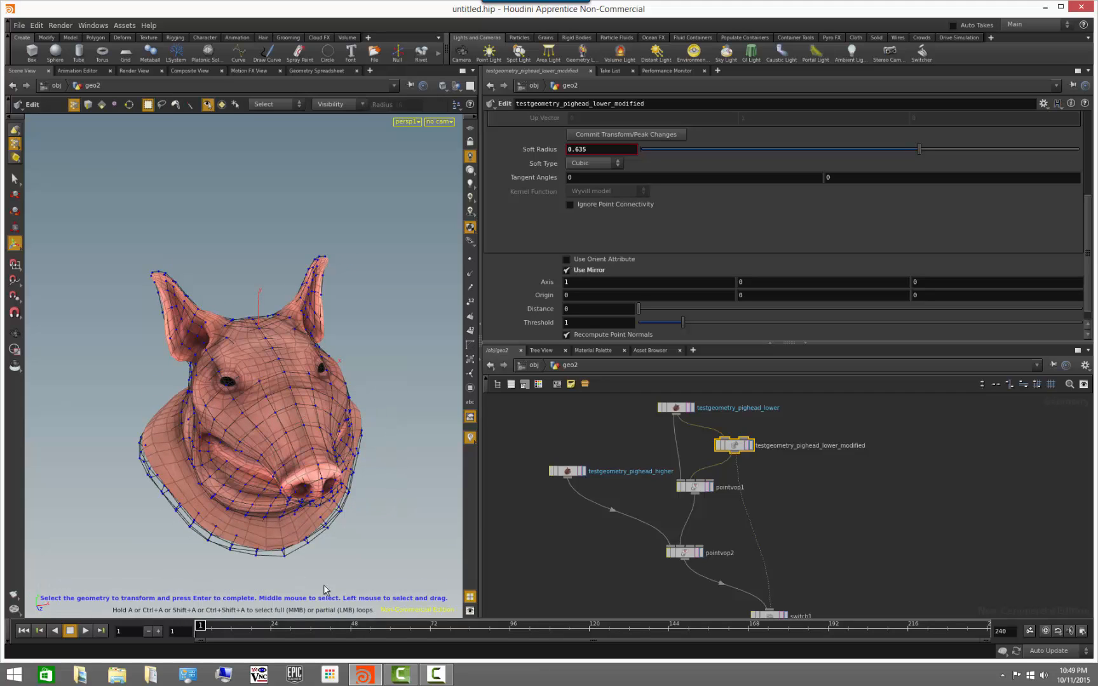
{"action": "left_click", "coordinate": [274, 473]}
{"action": "left_click_drag", "start_coordinate": [301, 471], "coordinate": [296, 471]}
{"action": "key", "text": "s"}
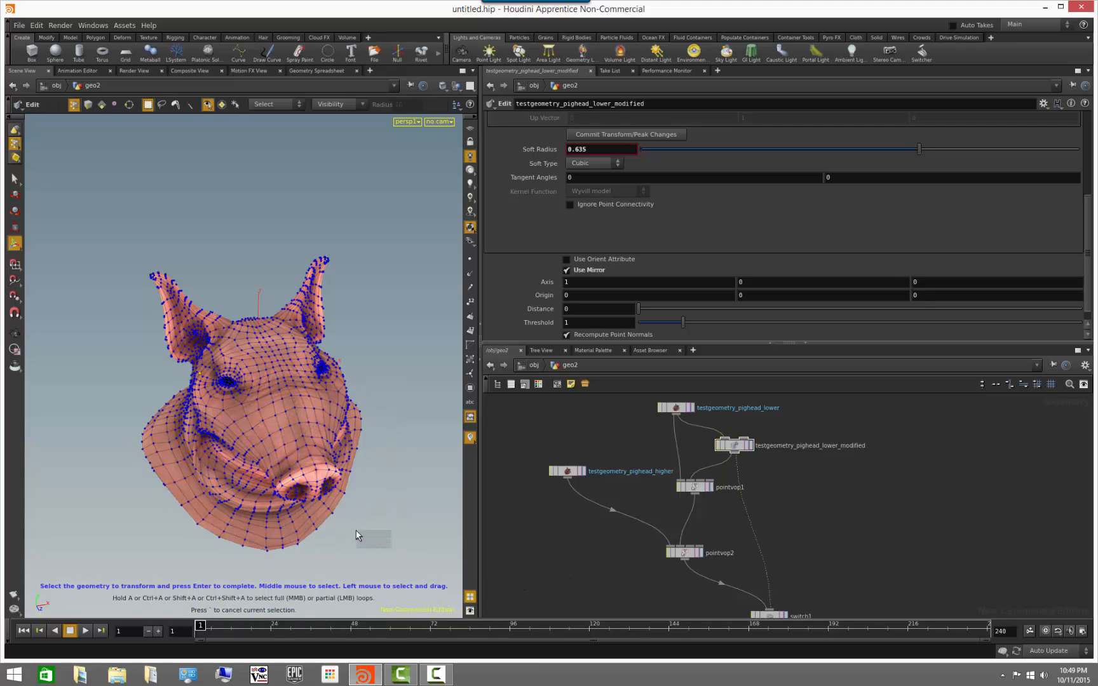
{"action": "left_click_drag", "start_coordinate": [398, 529], "coordinate": [363, 512], "text": "alt"}
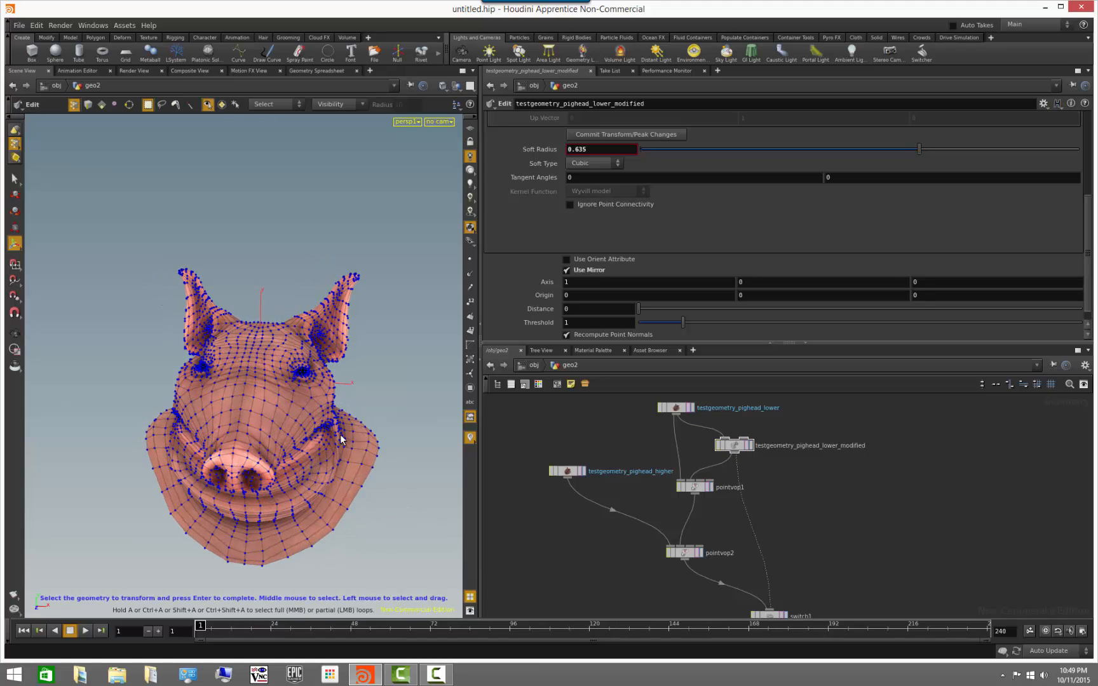
{"action": "key", "text": "Escape"}
{"action": "left_click_drag", "start_coordinate": [258, 380], "coordinate": [301, 372]}
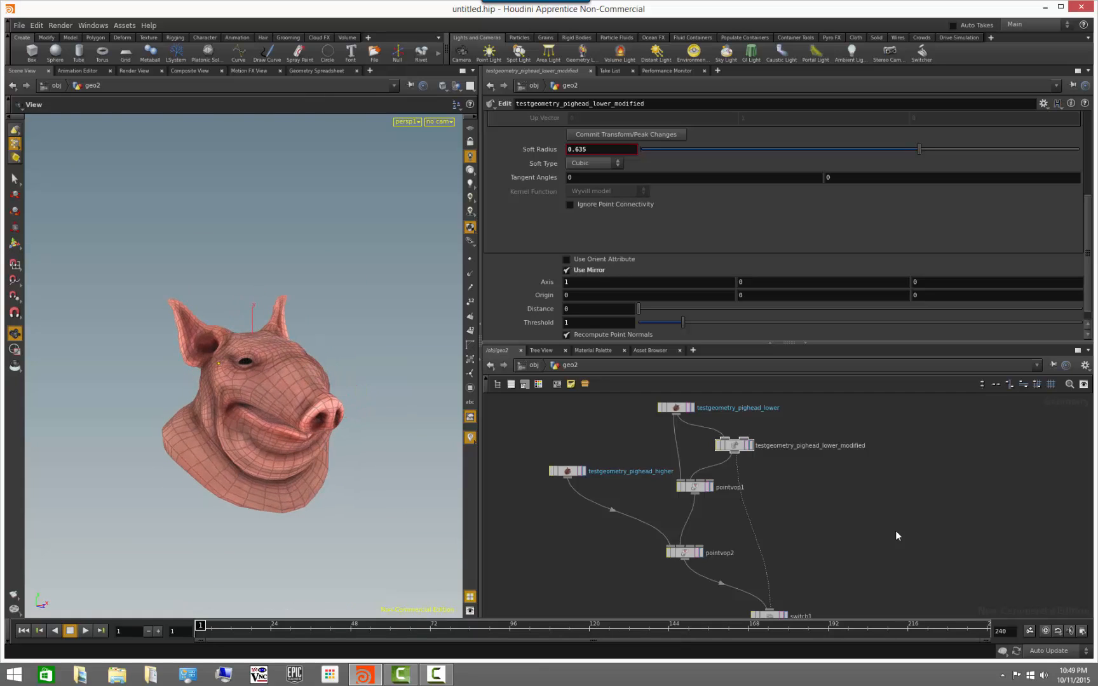
Delete the edit1 node below switch1 and compare the head through switch1's two inputs
{"action": "middle_click_drag", "start_coordinate": [818, 578], "coordinate": [803, 517]}
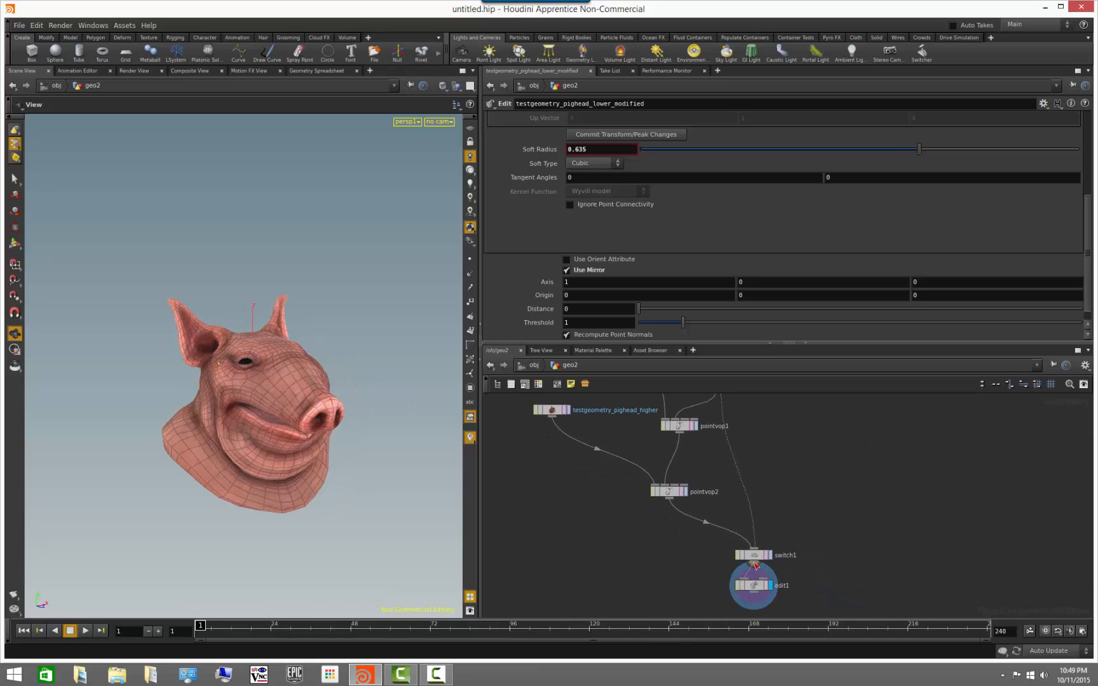
{"action": "left_click", "coordinate": [759, 585]}
{"action": "key", "text": "Delete"}
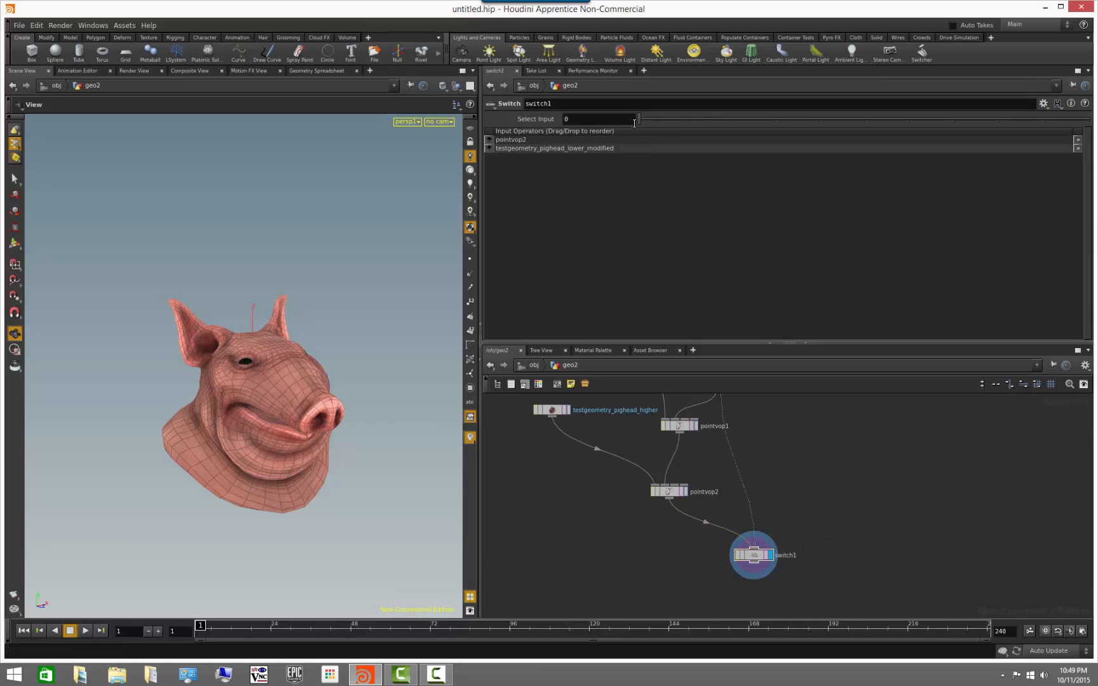
{"action": "left_click_drag", "start_coordinate": [645, 120], "coordinate": [637, 194]}
{"action": "left_click_drag", "start_coordinate": [358, 475], "coordinate": [324, 476]}
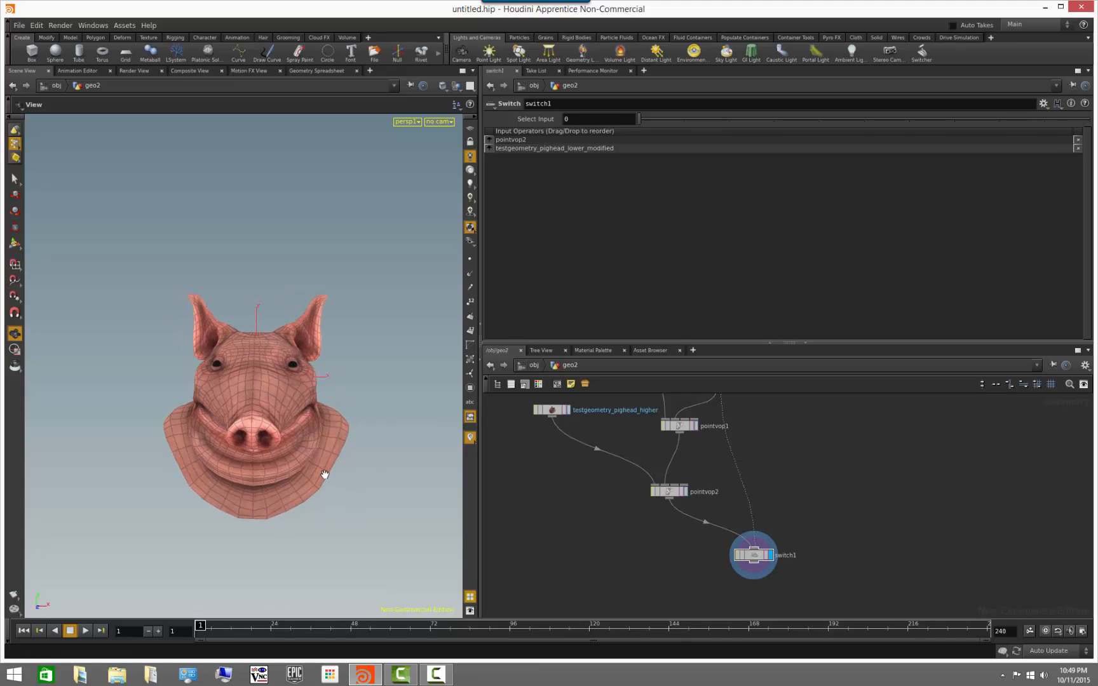